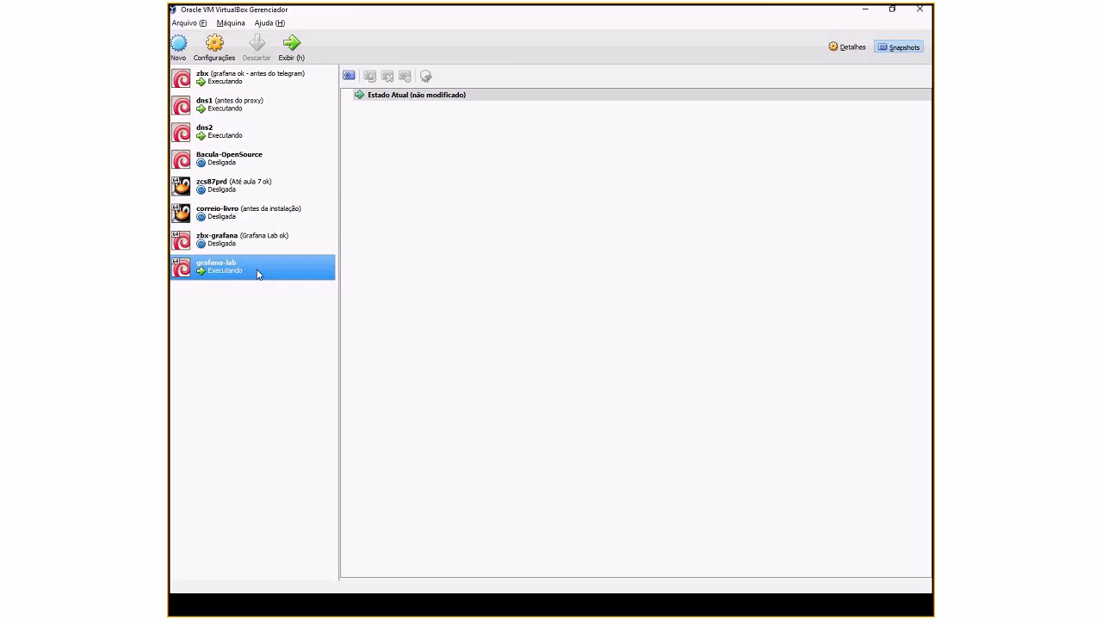
Step: Minimize VirtualBox Manager to reveal the Aula 00 Zabbix–Grafana slide, restoring and re-minimizing it once
left_click(864, 9)
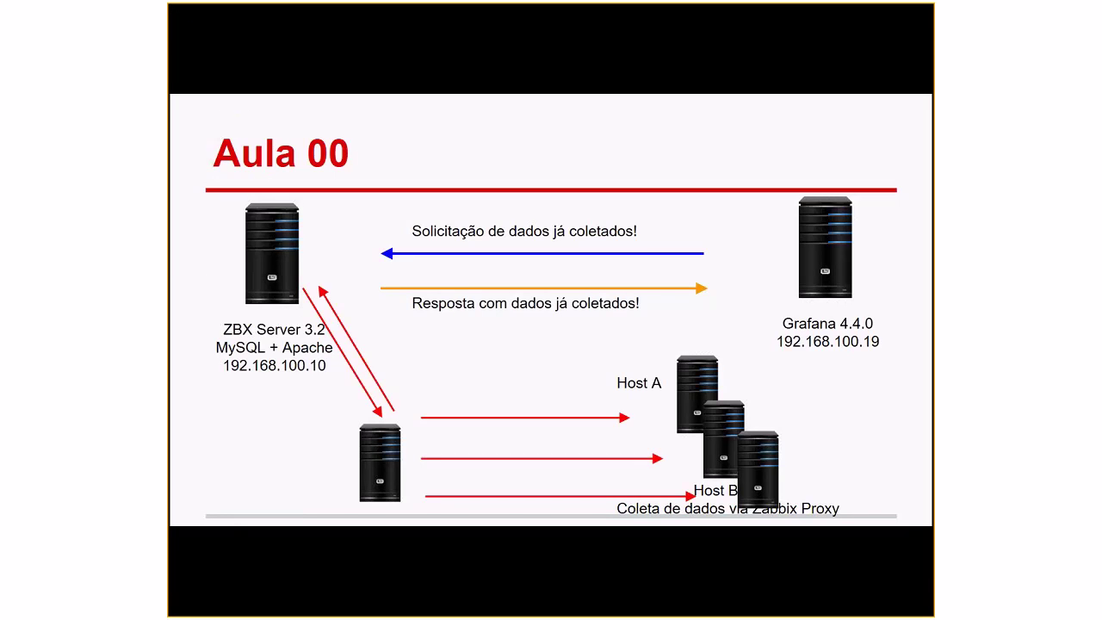
key("alt+Tab")
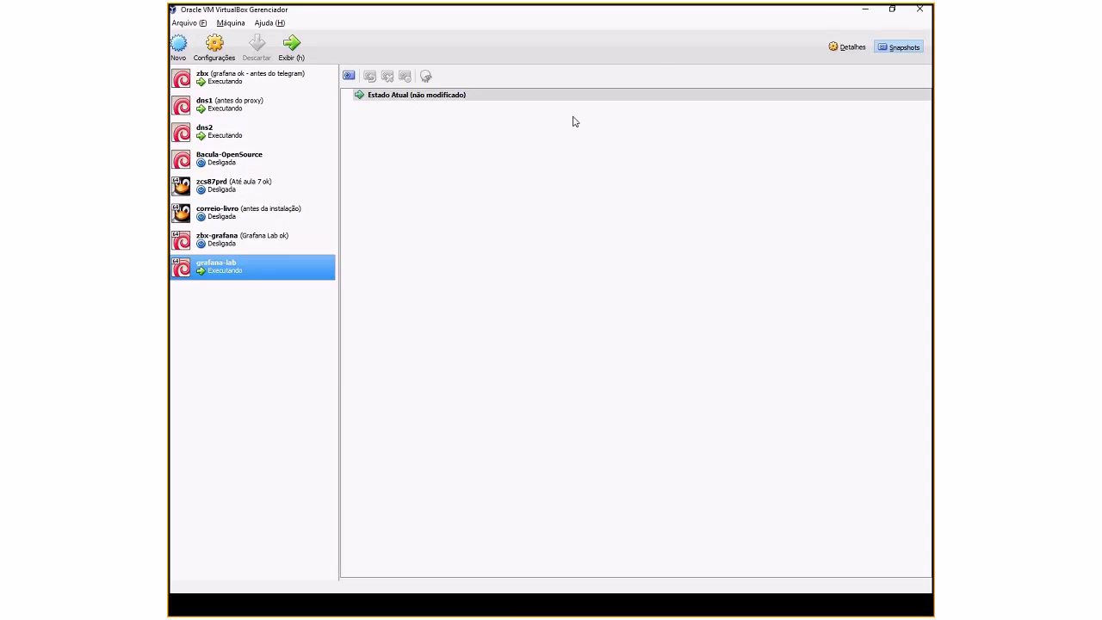
left_click(866, 11)
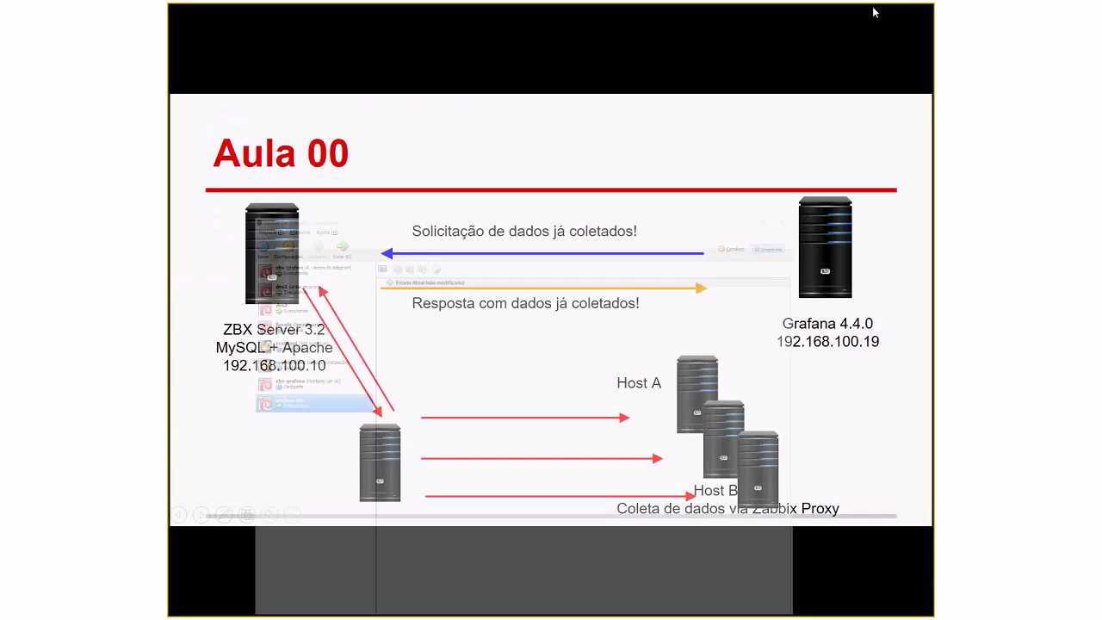
Step: Advance the presentation to the full-screen Grafana DNS STATUS dashboard
key("alt+Tab")
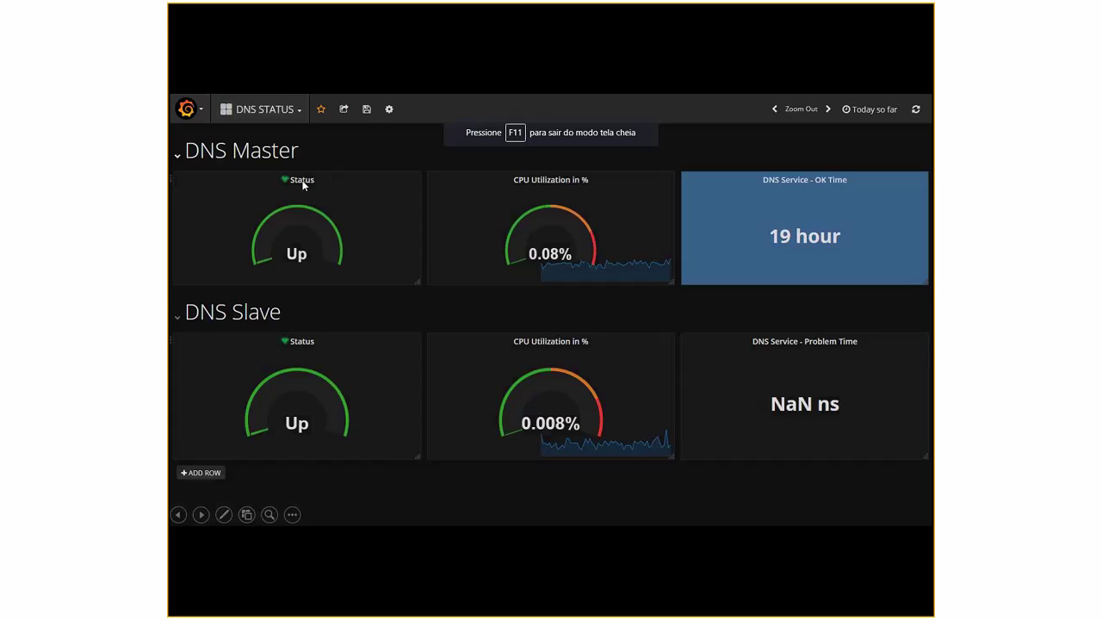
mouse_move(473, 248)
Step: Move past the slide and bring the VirtualBox Manager, with grafana-lab powered off, to the front
left_click(535, 314)
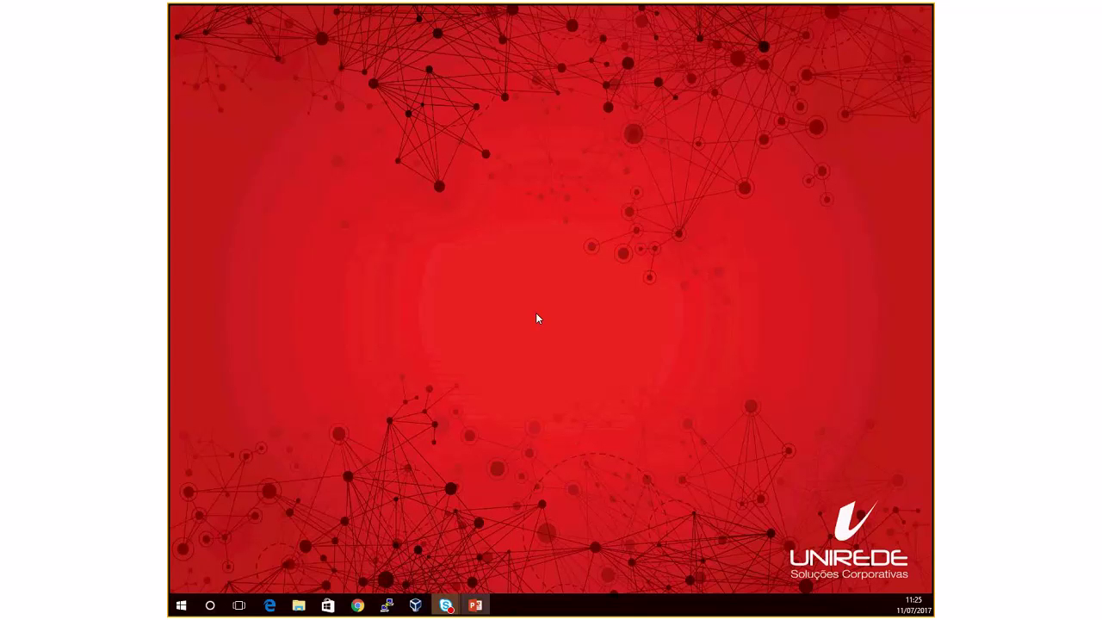
mouse_move(415, 606)
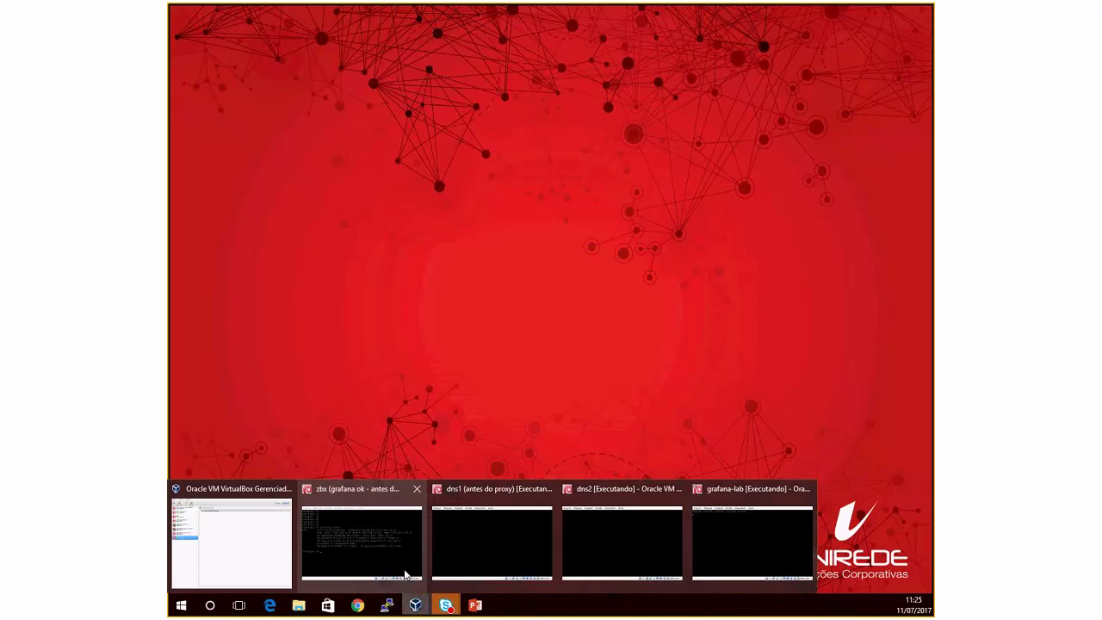
left_click(737, 540)
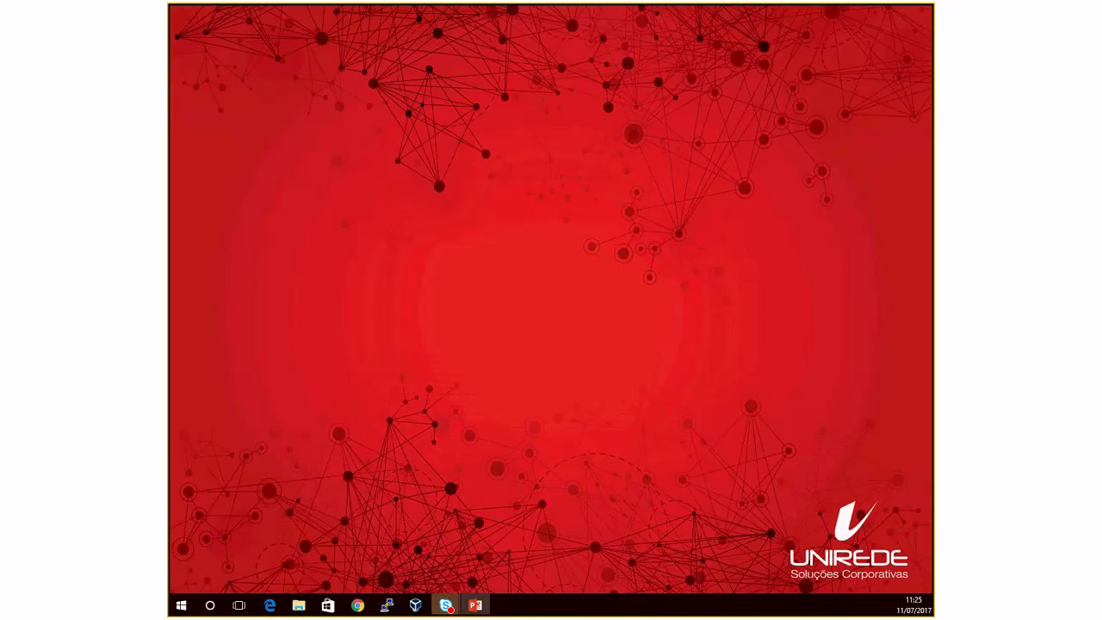
key("alt+Tab")
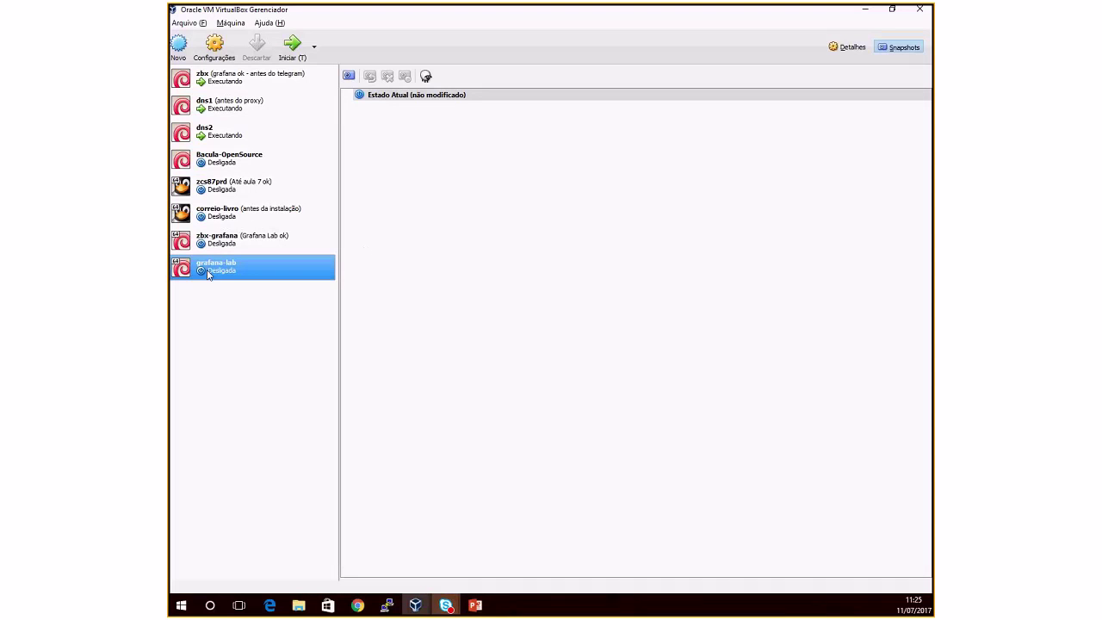
Step: Enable grafana-lab's Adaptador 2 attached to Rede Interna, save, and start the machine
left_click(214, 43)
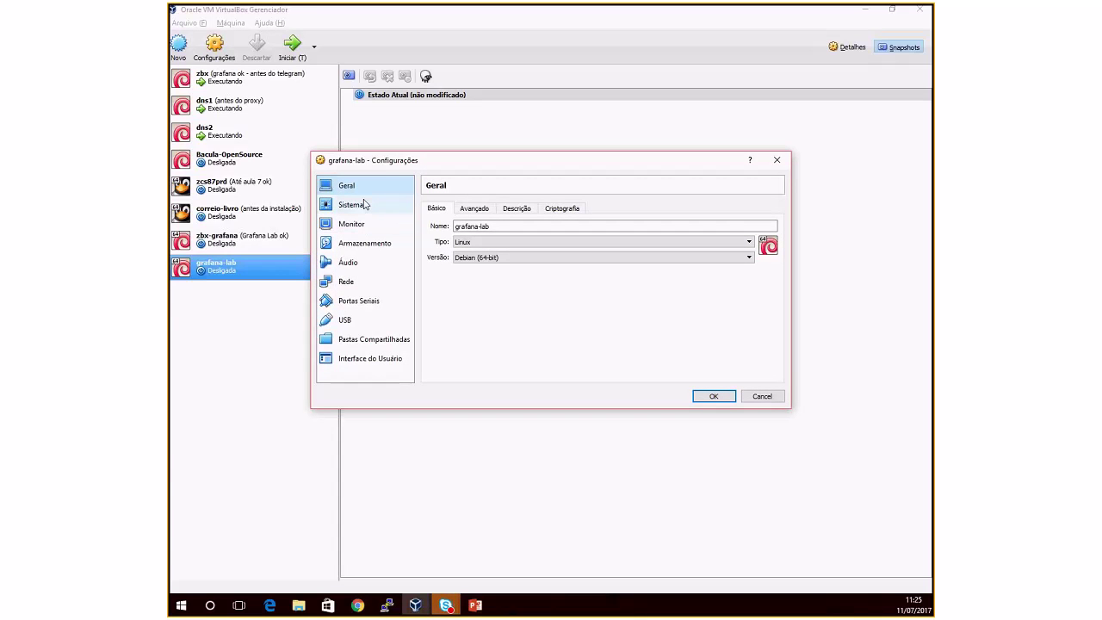
left_click(365, 284)
left_click(496, 208)
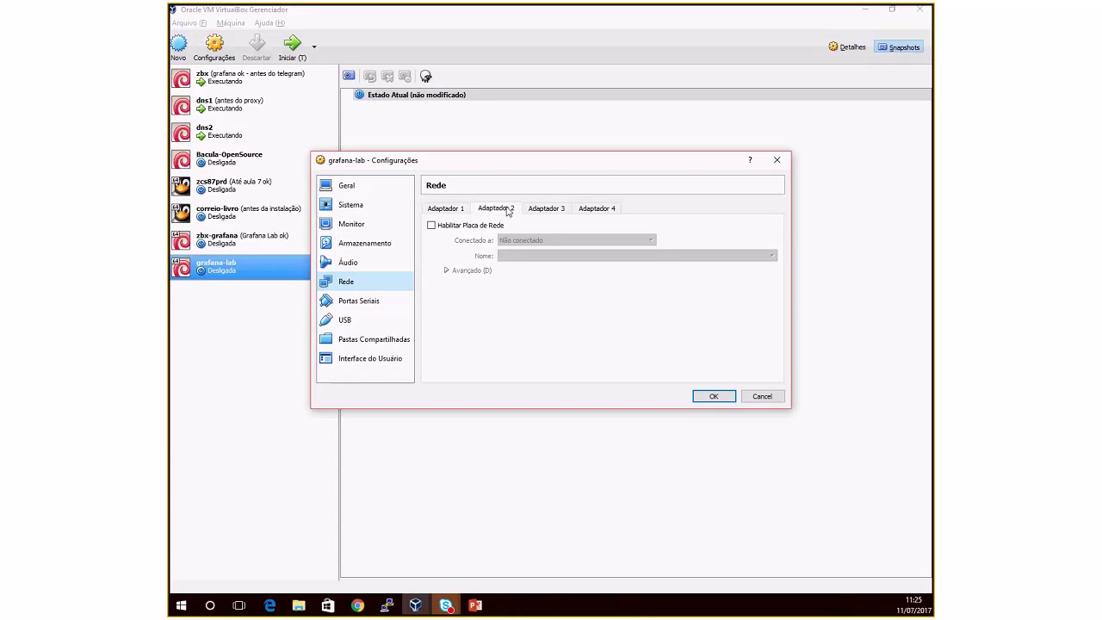
left_click(487, 226)
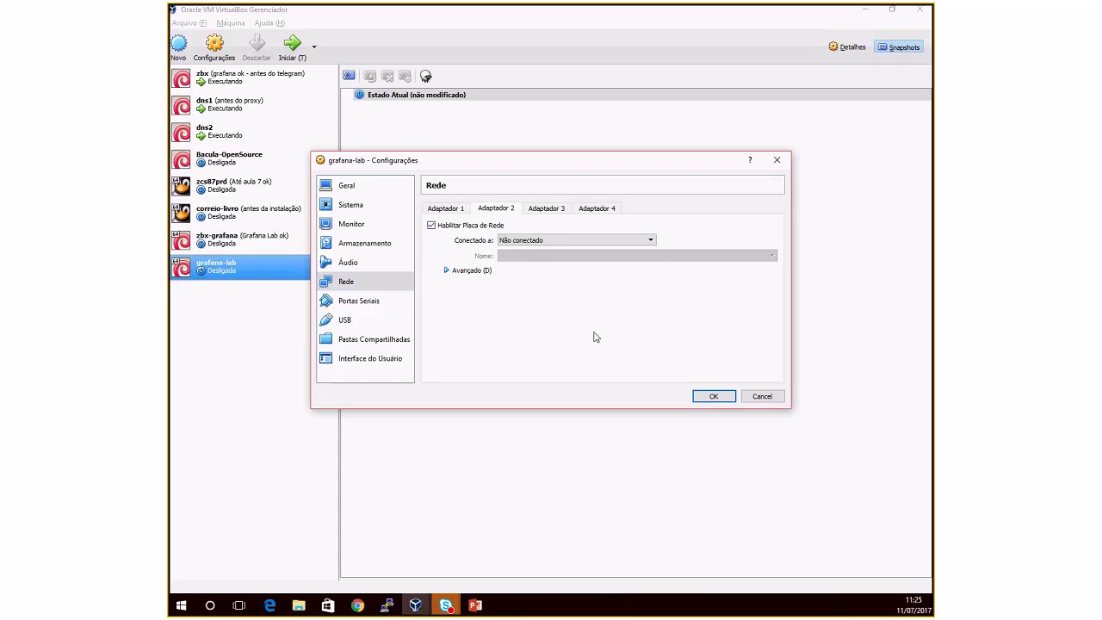
left_click(555, 241)
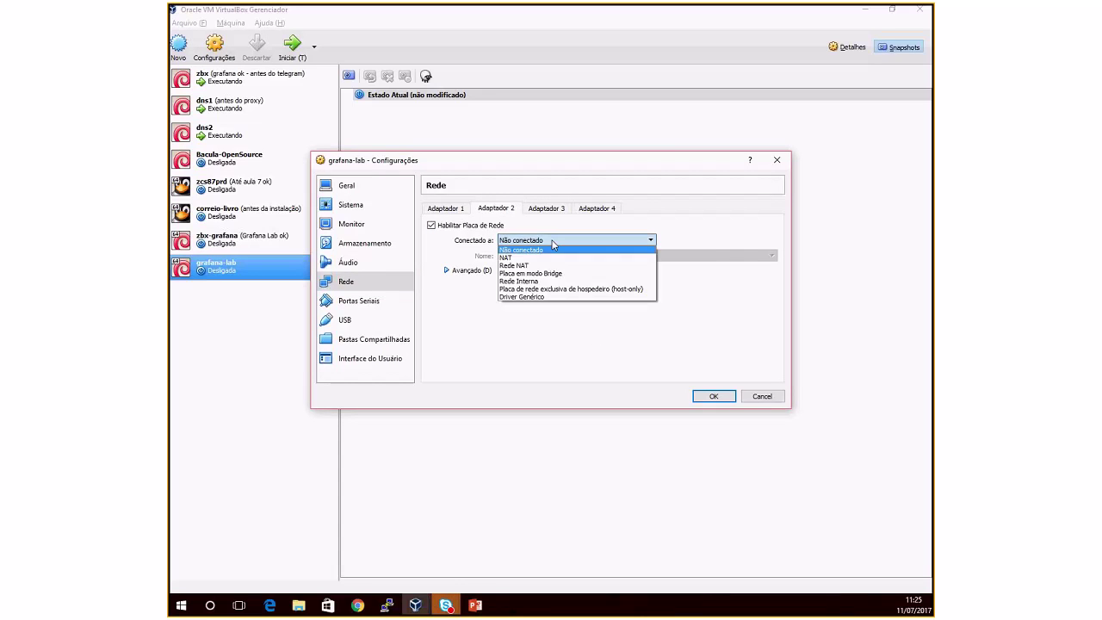
left_click(544, 282)
left_click(711, 397)
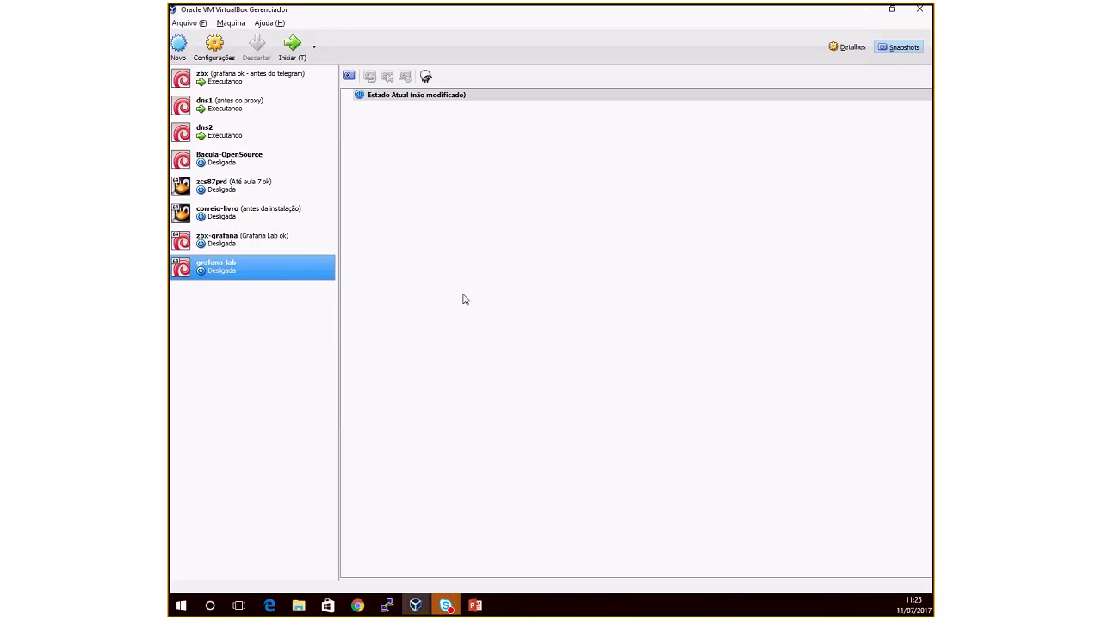
left_click(290, 45)
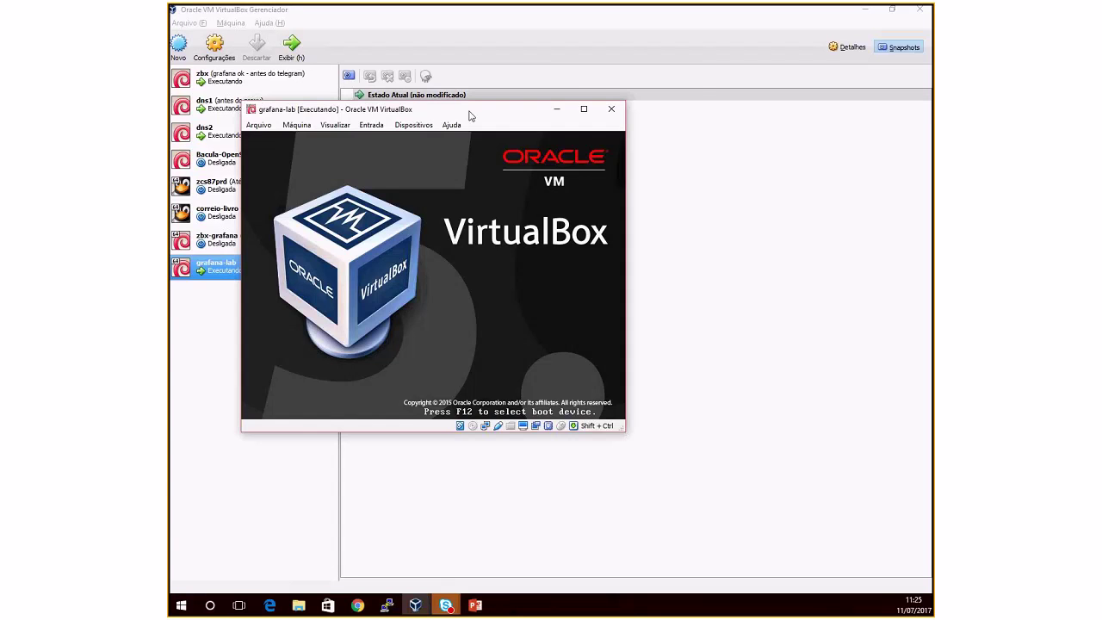
Step: Shift the grafana-lab console window right and minimize the VirtualBox Manager while Debian boots
left_click_drag(426, 107, 499, 113)
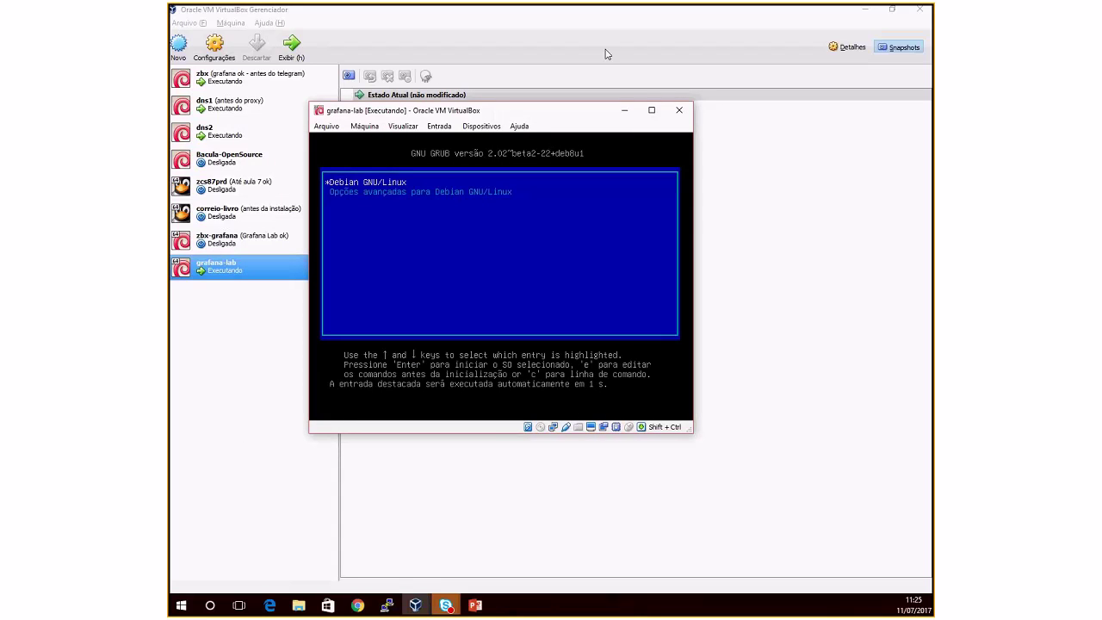
left_click(866, 10)
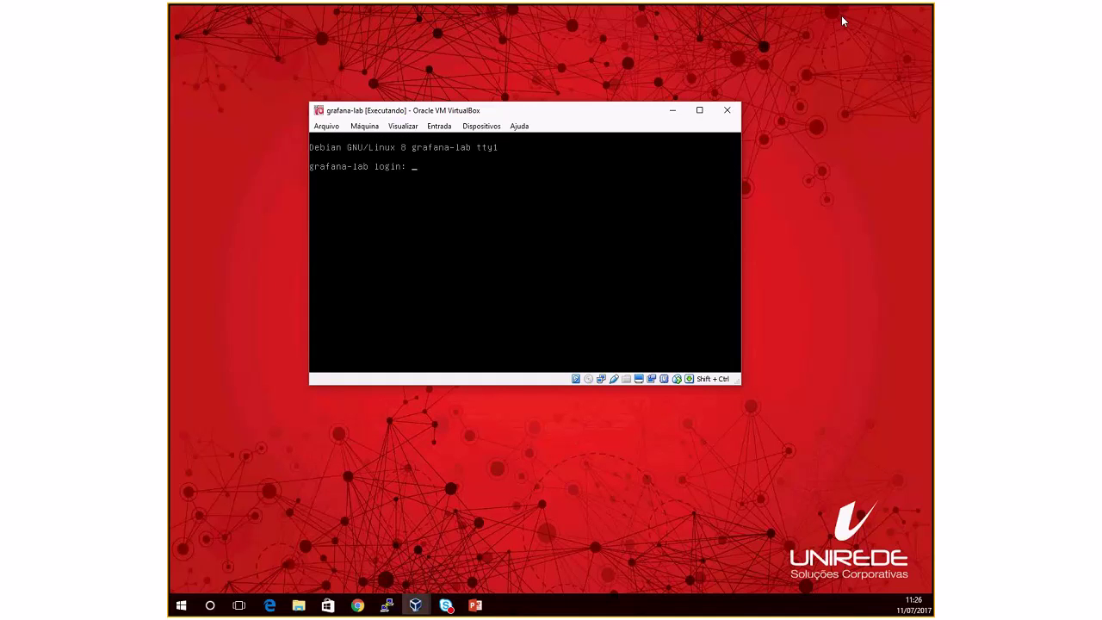
Step: Log in as root, list the interfaces, and assign eth1 the address 192.168.100.19
type("root")
key("Return")
key("Return")
key("ctrl+l")
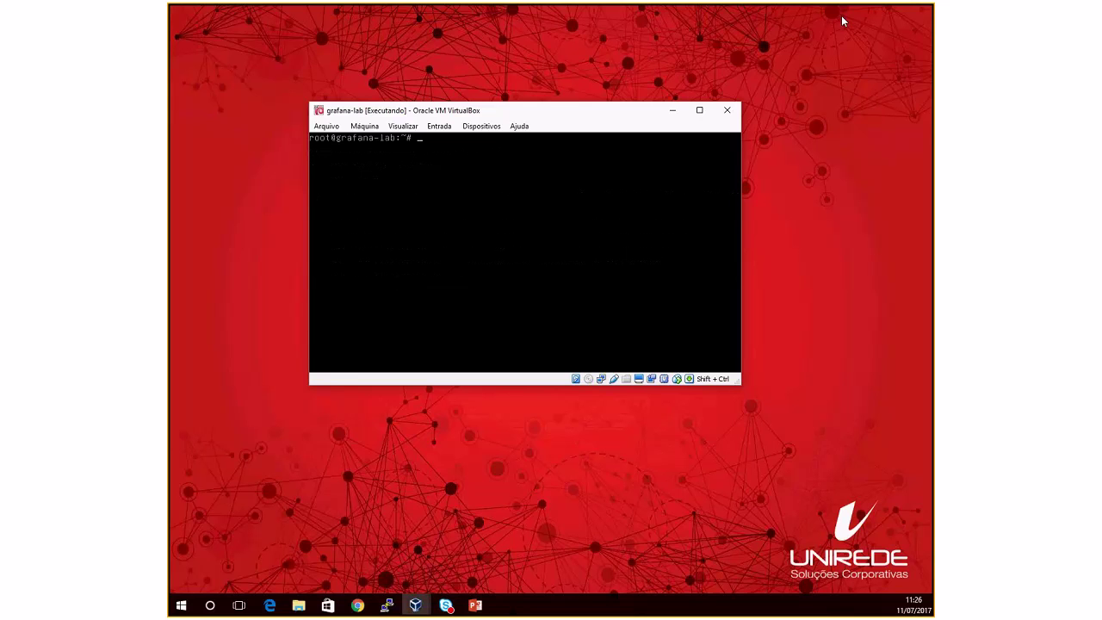
type("ifconfig")
key("Return")
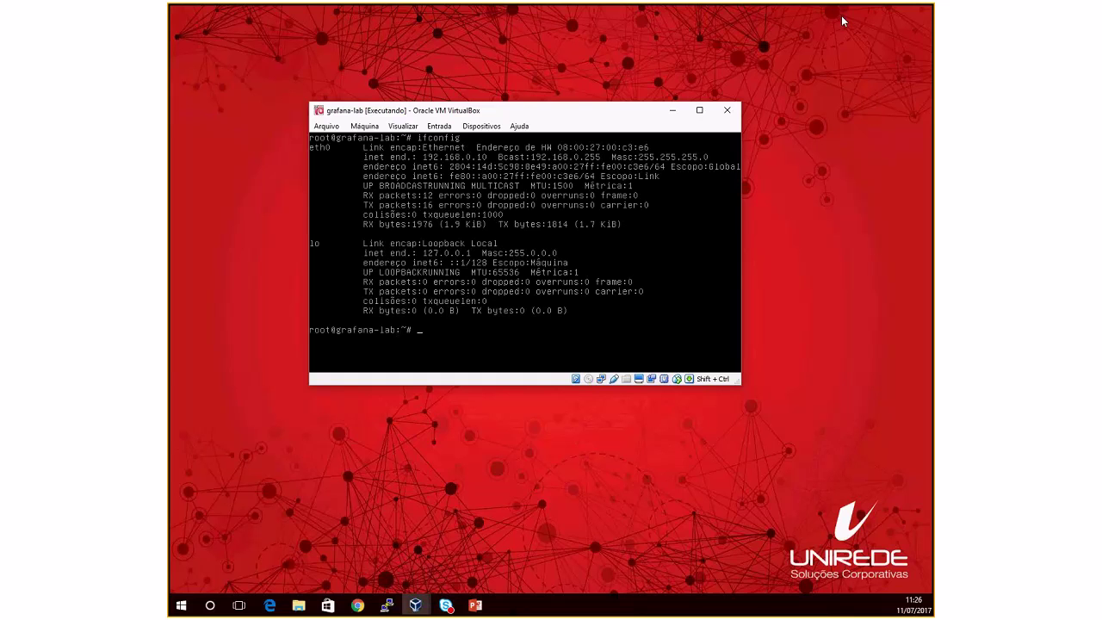
type("ifconfig eth1 192.168.100.19")
key("Return")
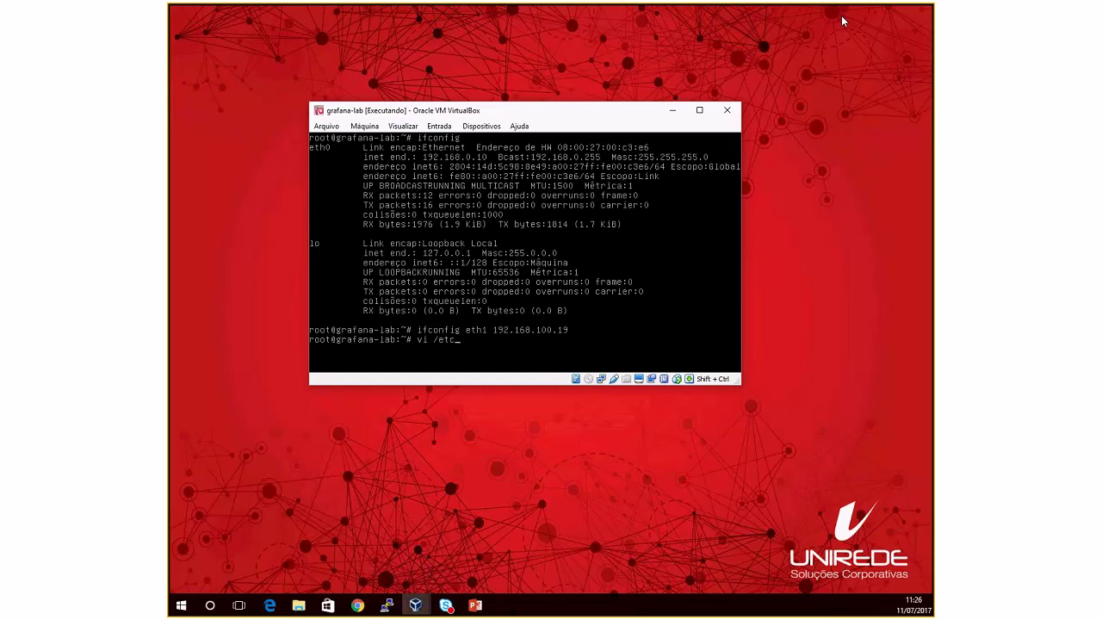
Step: Ping 192.168.100.10 twice with ping -c2 to verify the internal network link
key("Up")
key("BackSpace")
key("BackSpace")
type("10")
key("BackSpace")
key("BackSpace")
key("BackSpace")
key("BackSpace")
key("BackSpace")
key("BackSpace")
key("BackSpace")
key("BackSpace")
key("BackSpace")
key("BackSpace")
key("BackSpace")
key("BackSpace")
key("BackSpace")
key("BackSpace")
type("ping -c2")
key("Return")
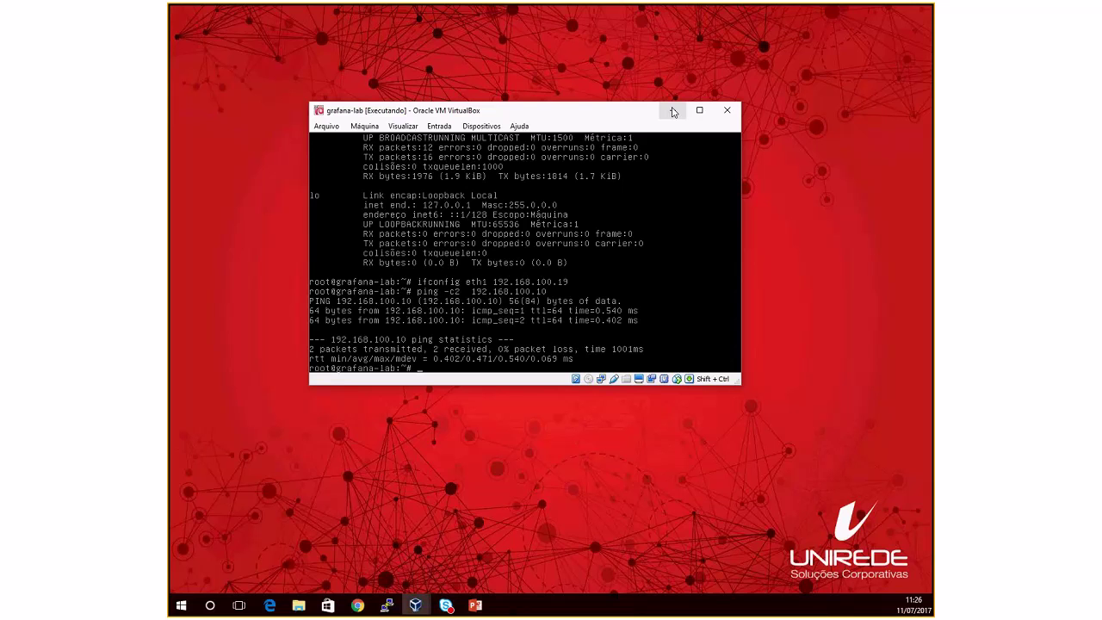
Step: Test internet access against uol.com.br, inspect eth0, then minimize the console window
key("ctrl+l")
type("weet uol.com.br")
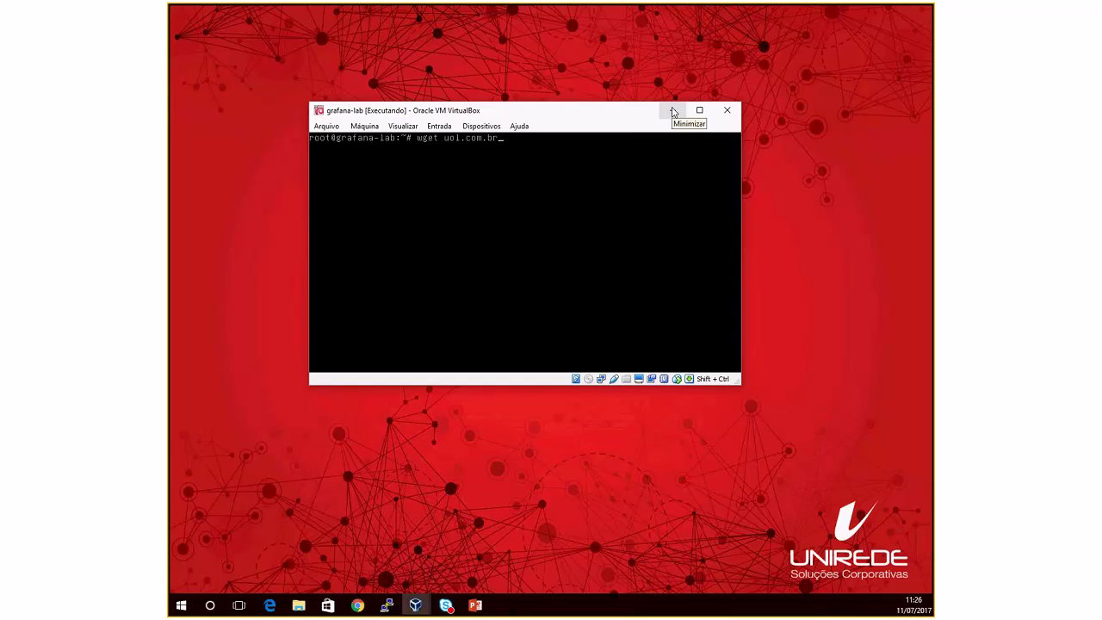
key("Return")
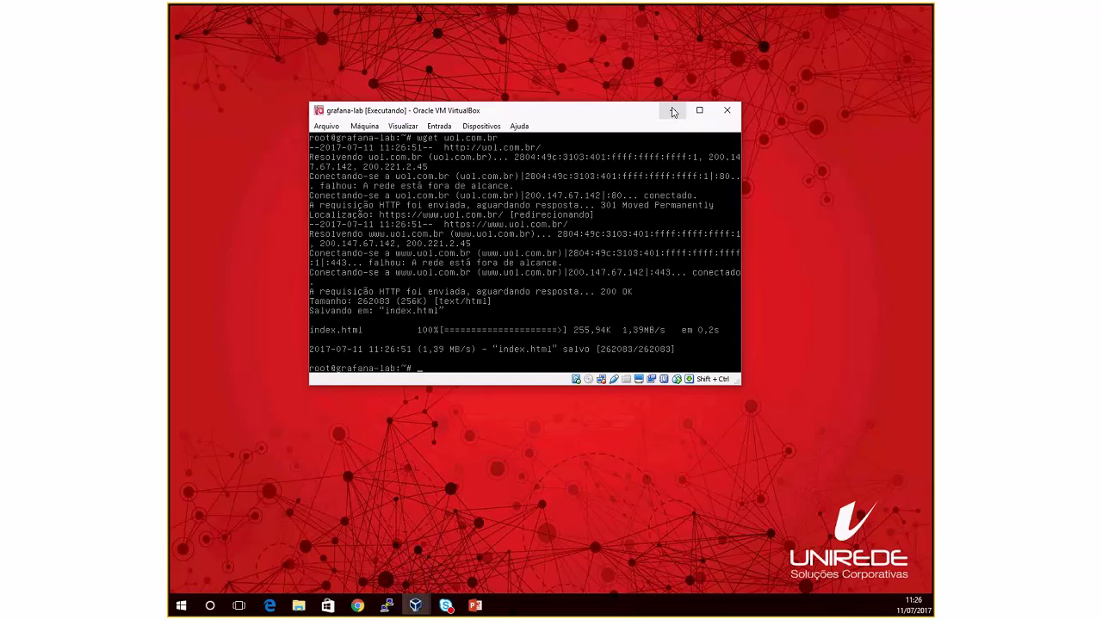
key("ctrl+l")
type("ifconfi")
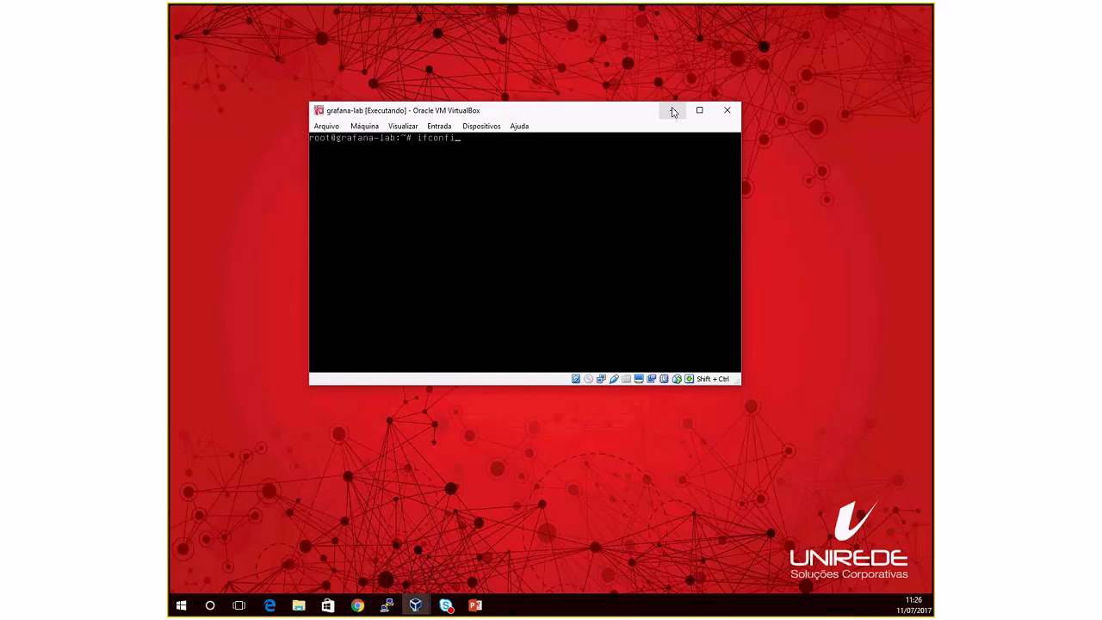
type("g eth0")
key("Return")
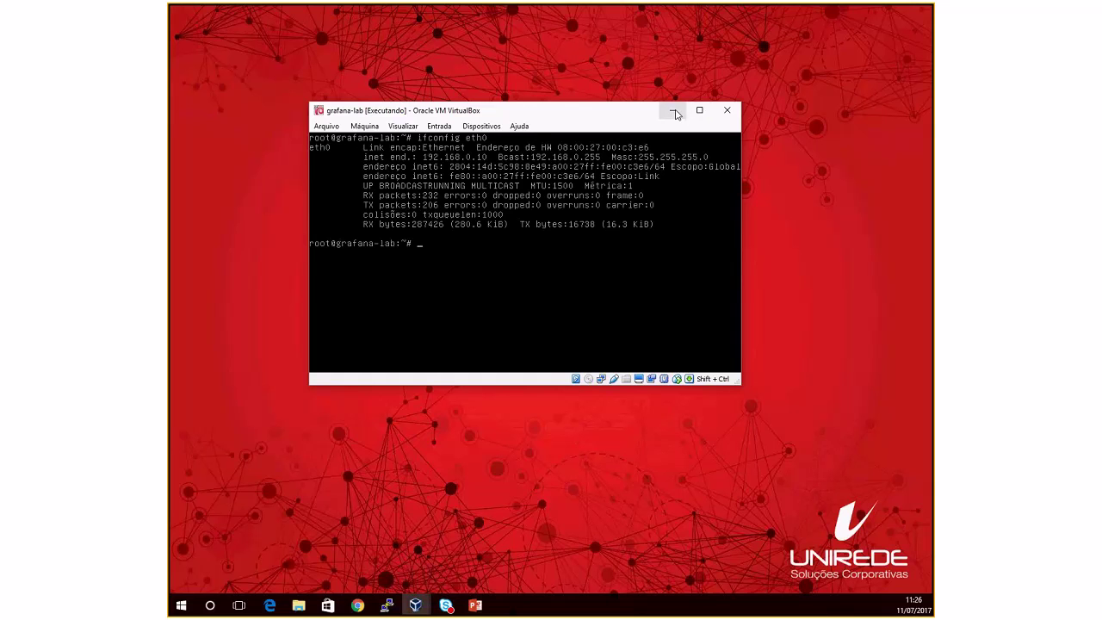
left_click(673, 112)
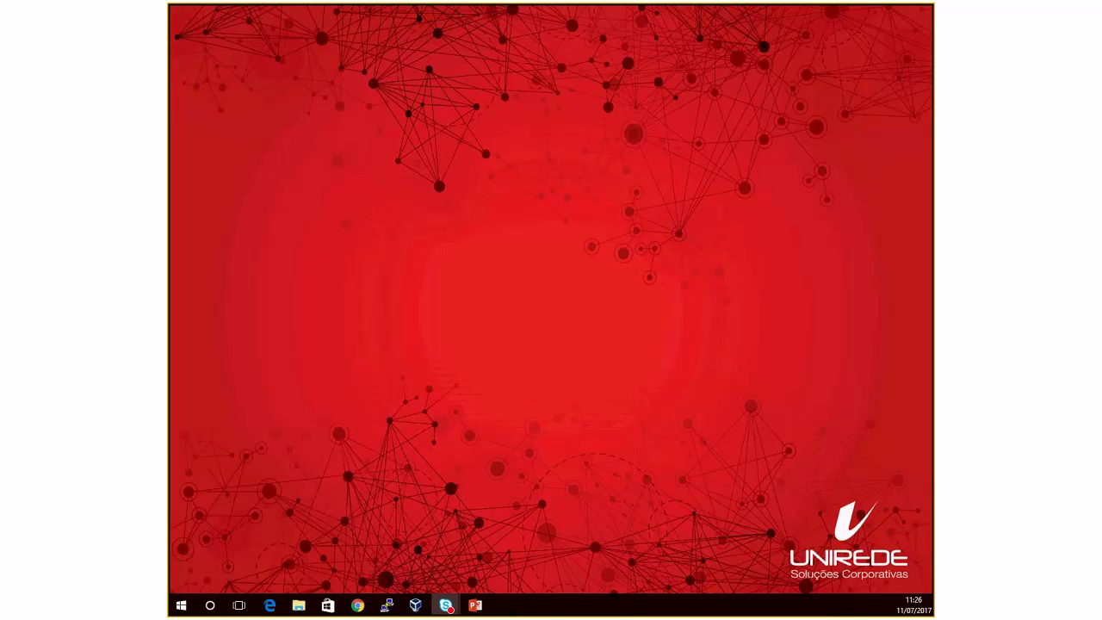
Step: SSH from the PuTTY session into 192.168.0.10 as the lab user, accepting the host key
left_click(386, 605)
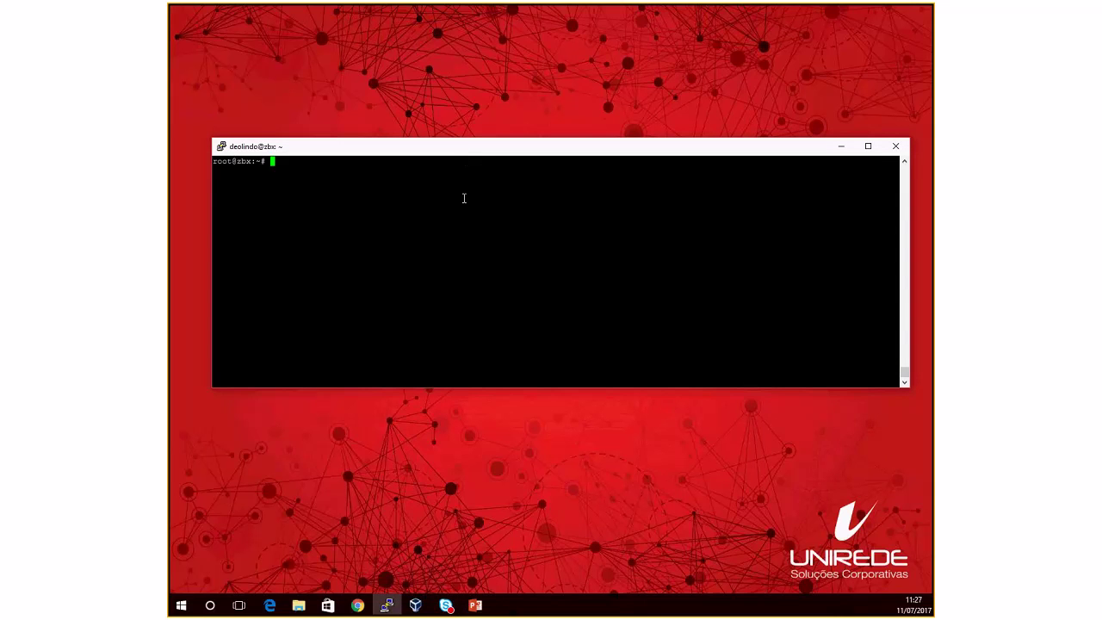
key("Return")
key("Return")
key("Return")
key("Return")
key("Return")
key("Return")
key("ctrl+l")
type("ssh ")
type("r")
type("e")
key("BackSpace")
key("BackSpace")
type("-l deolindo 192.168.0.10")
key("Return")
type("yes")
key("Return")
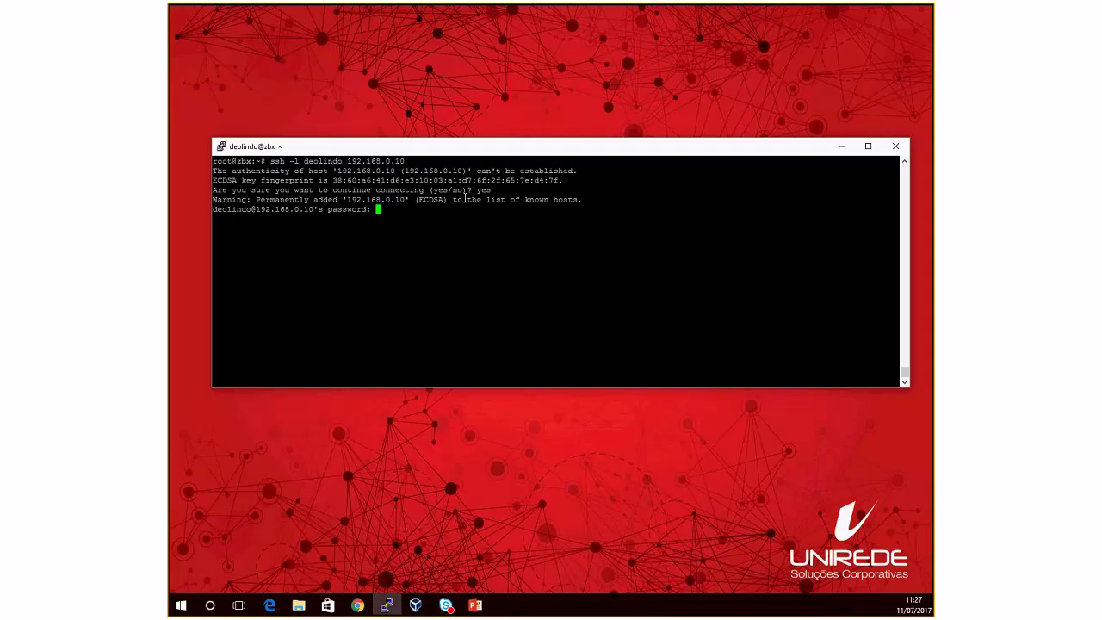
Step: Become root with su - and clear the terminal
key("Return")
type("su -")
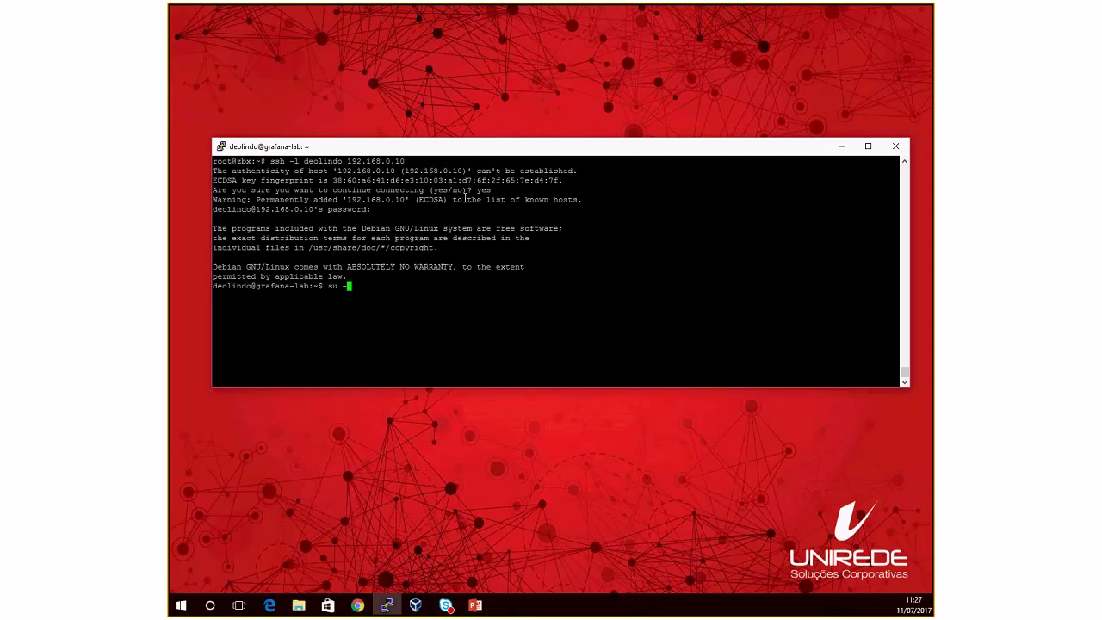
key("Return")
key("Return")
key("ctrl+l")
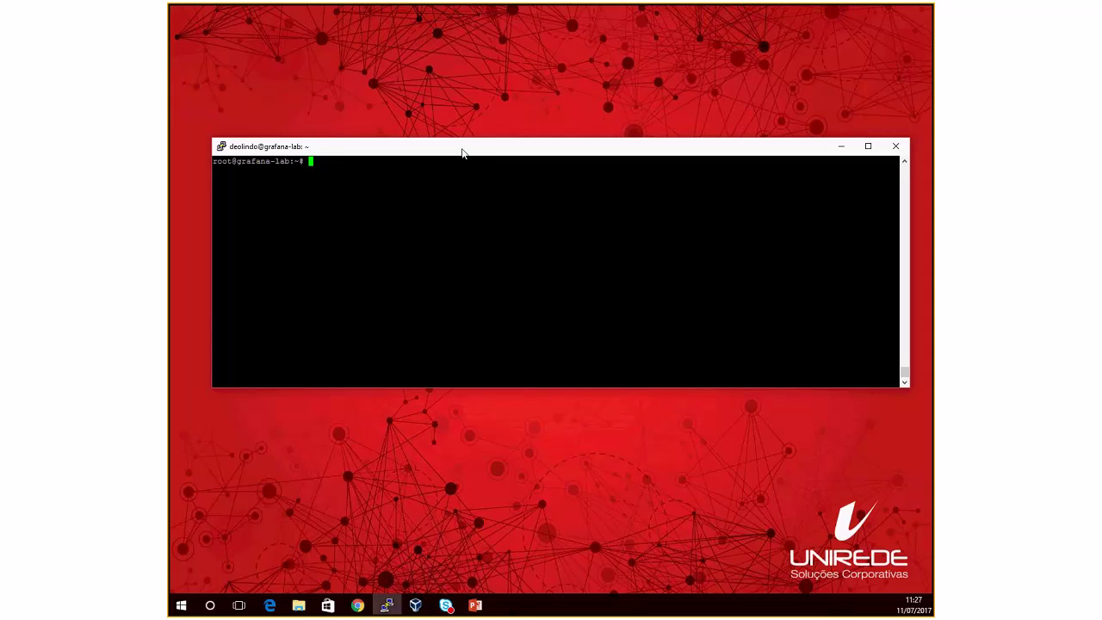
left_click_drag(462, 153, 458, 44)
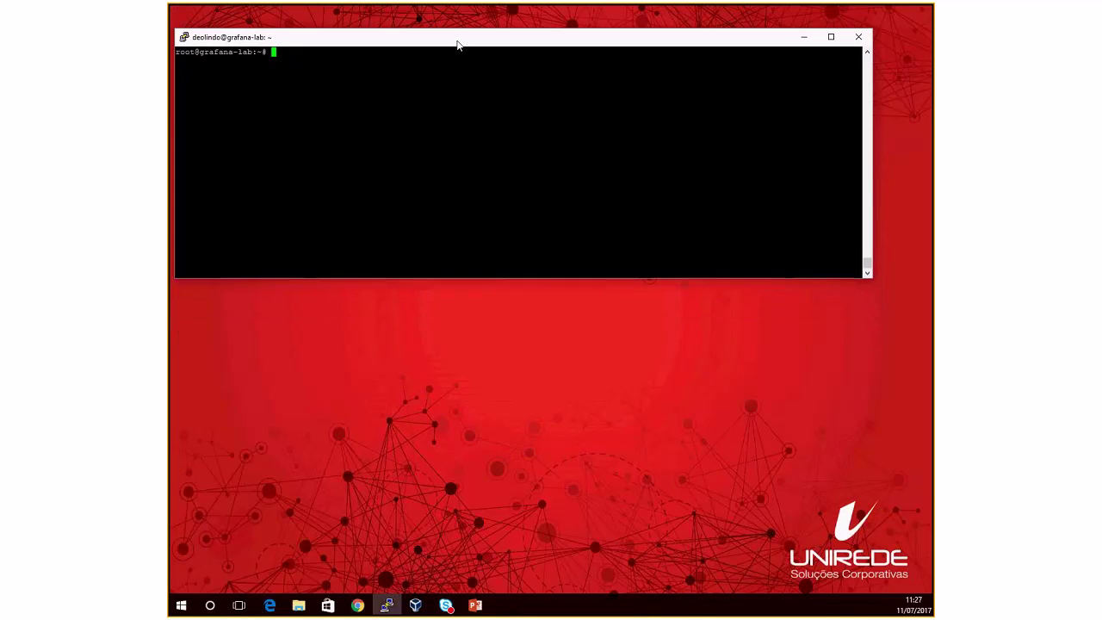
Step: Test connectivity with wget uol.com.br and ping -c2 192.168.100.10, then clear the screen
type("wget uol.com.br")
key("Return")
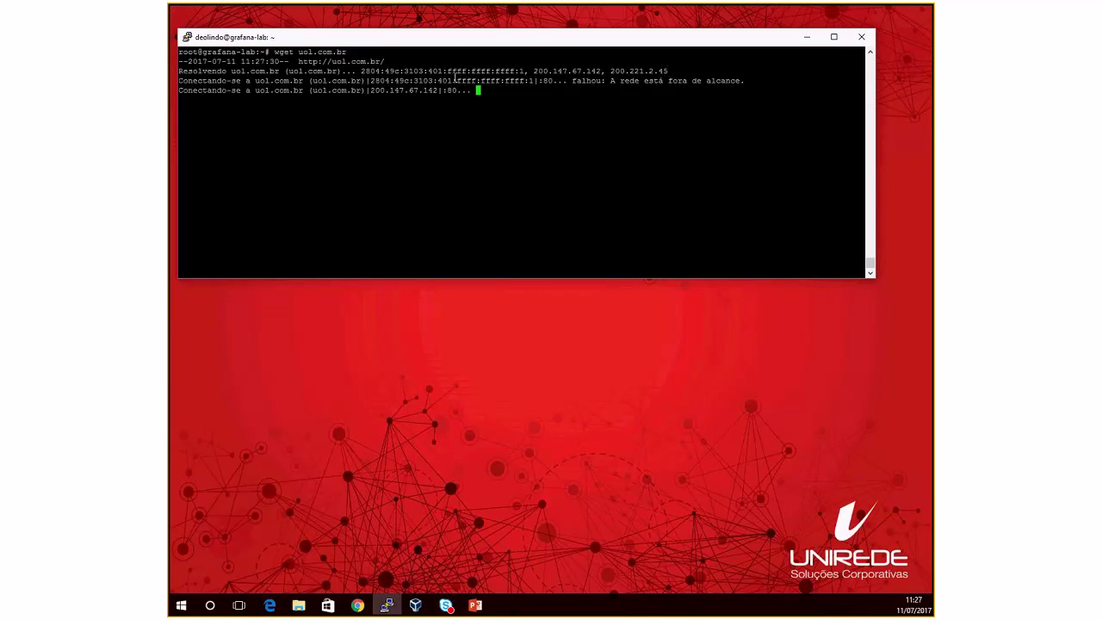
key("ctrl+c")
key("ctrl+l")
type("ping")
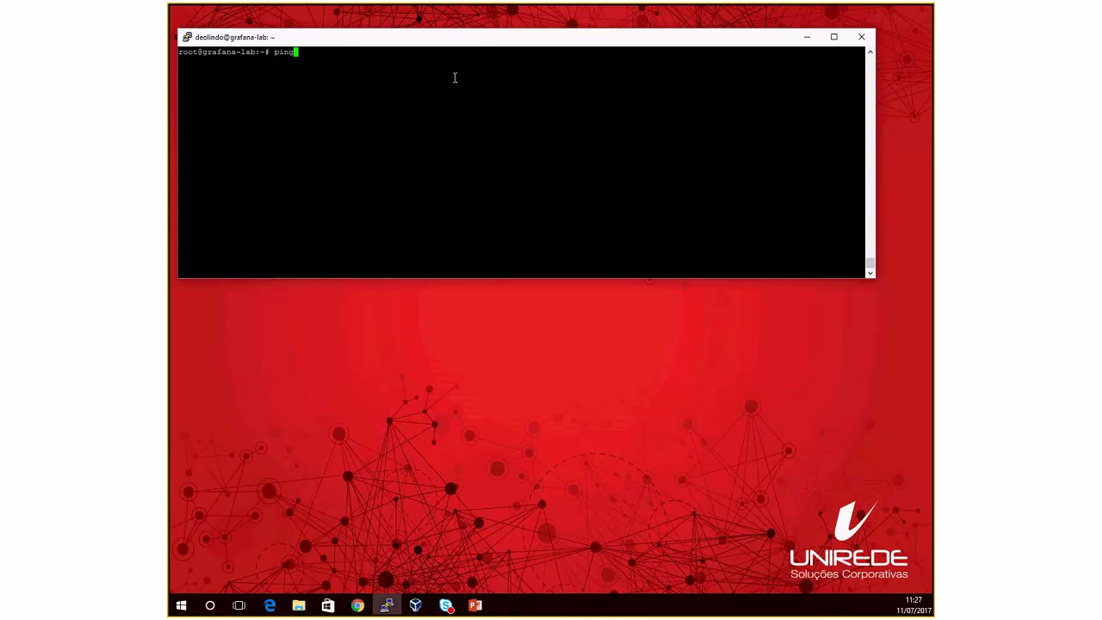
type(" -c2 192.168.100.10")
key("Return")
key("ctrl+c")
key("ctrl+l")
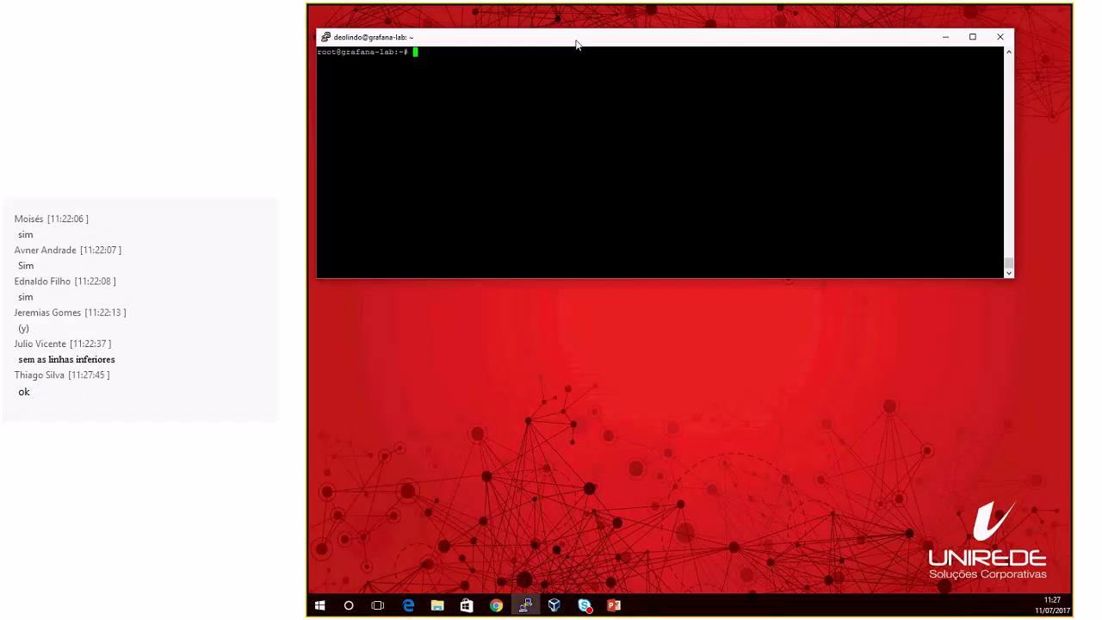
Step: Reposition the PuTTY window and bring up the Grafana install guide in Edge
mouse_move(437, 38)
left_mouse_down()
mouse_move(458, 32)
mouse_move(441, 28)
left_mouse_up()
left_click_drag(580, 29, 564, 24)
left_click(564, 19)
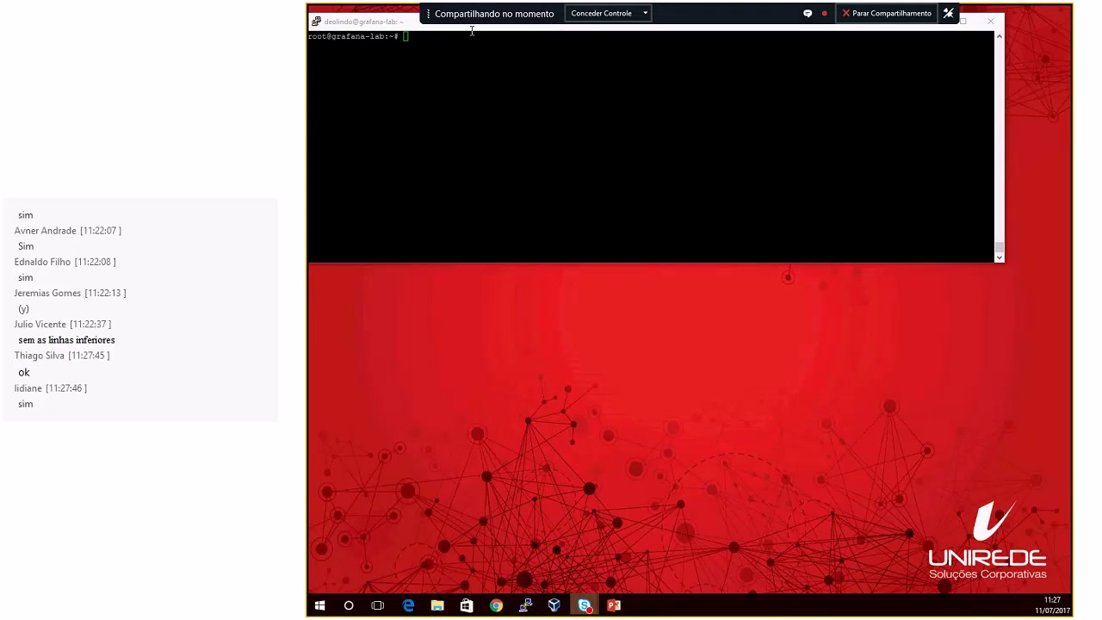
double_click(409, 24)
double_click(409, 16)
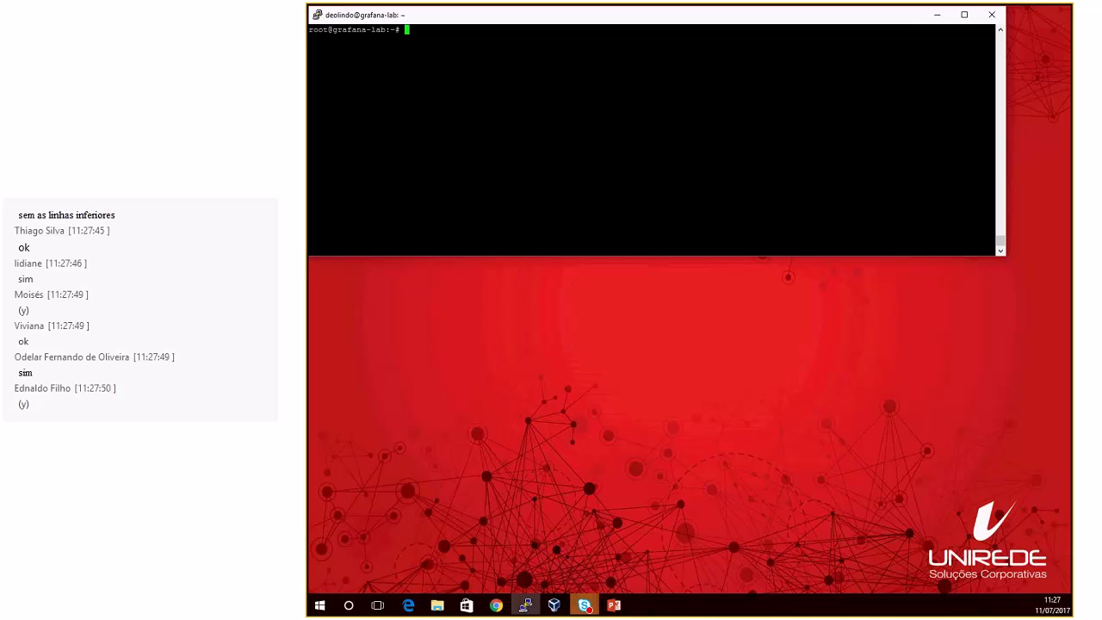
left_click(496, 606)
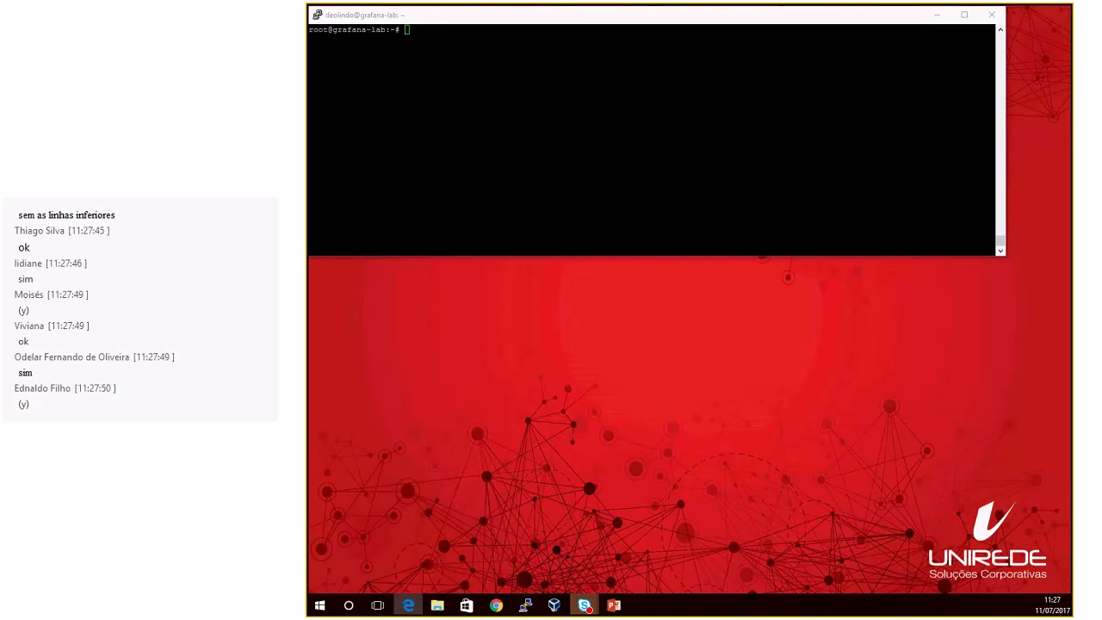
left_click(409, 606)
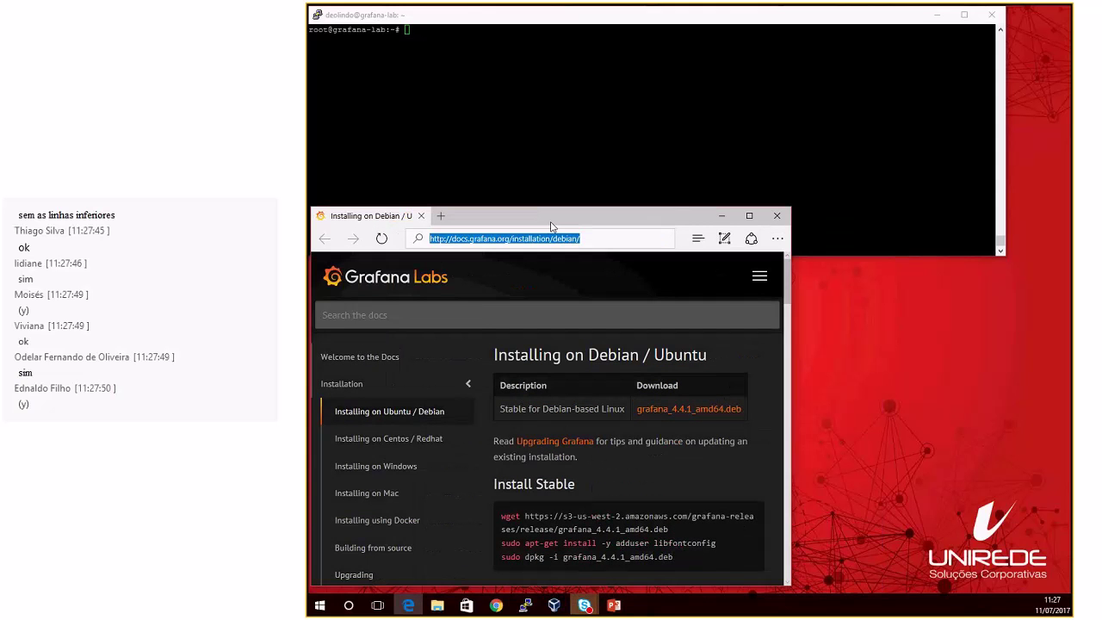
Step: Widen Edge, place it beneath PuTTY, and scroll to the Install Stable commands
left_click_drag(798, 308, 1068, 330)
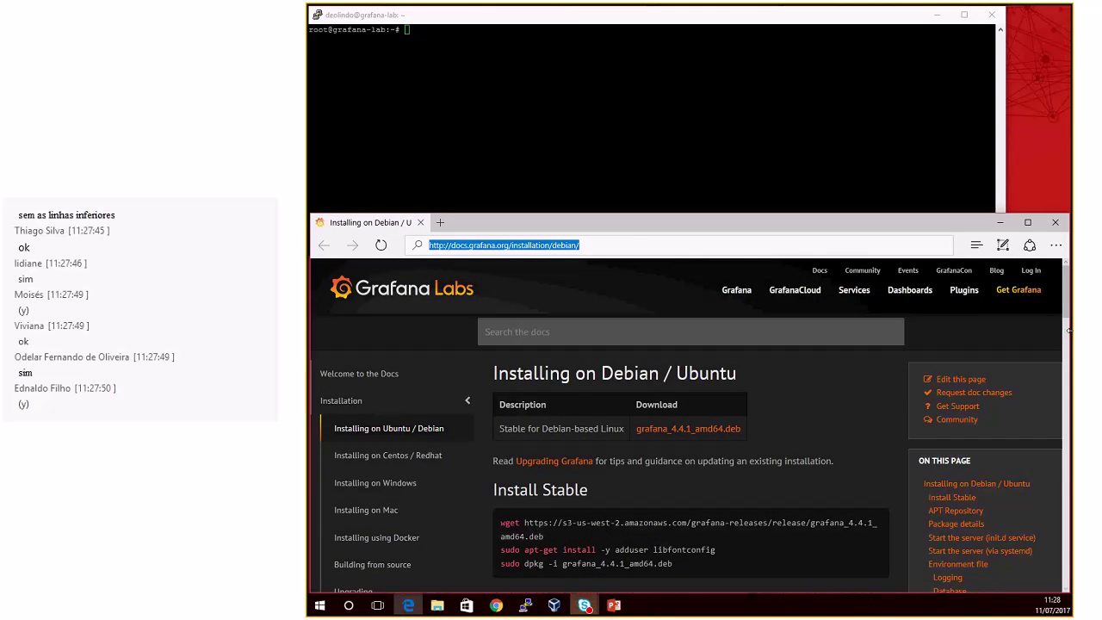
left_click_drag(787, 216, 782, 254)
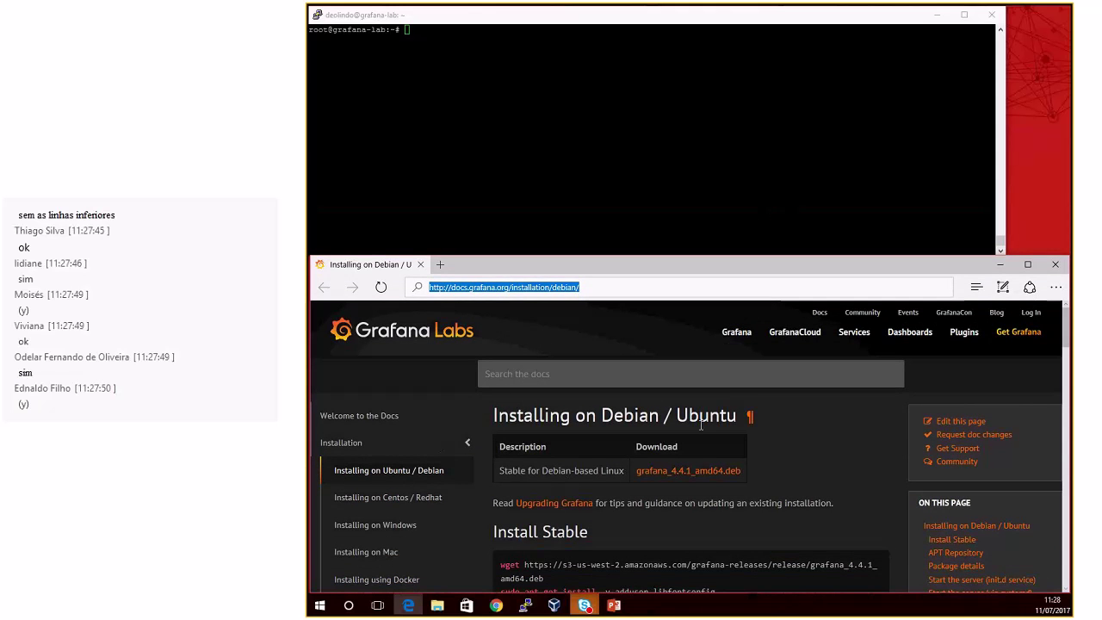
scroll(700, 429, "down", 2)
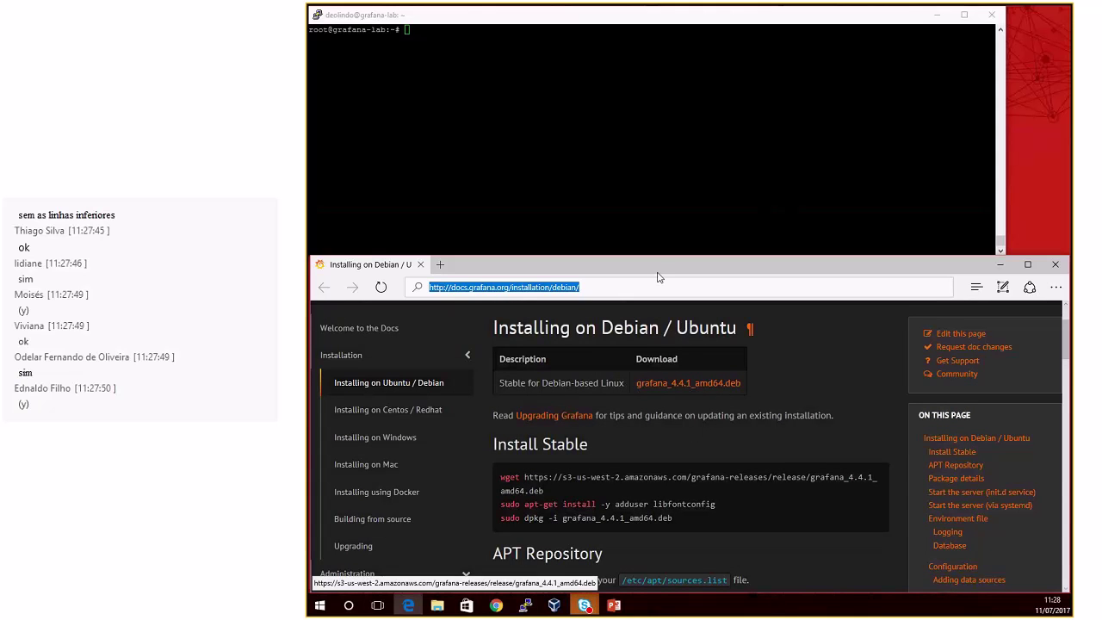
left_click(638, 181)
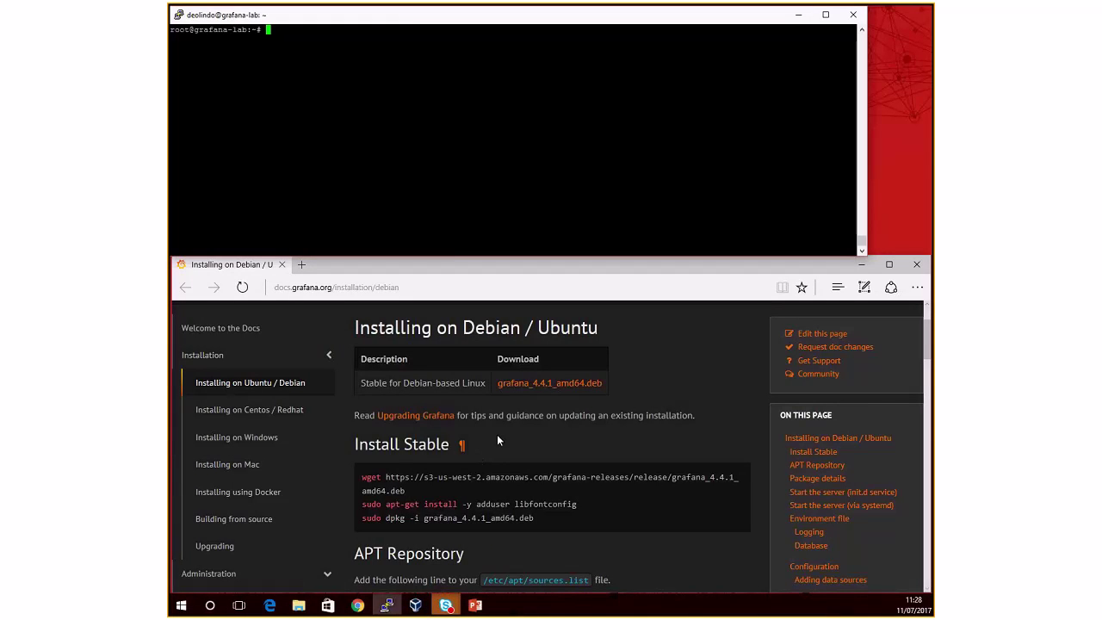
Step: Copy the grafana_4.4.1_amd64.deb wget line from the Grafana install guide
left_click(519, 410)
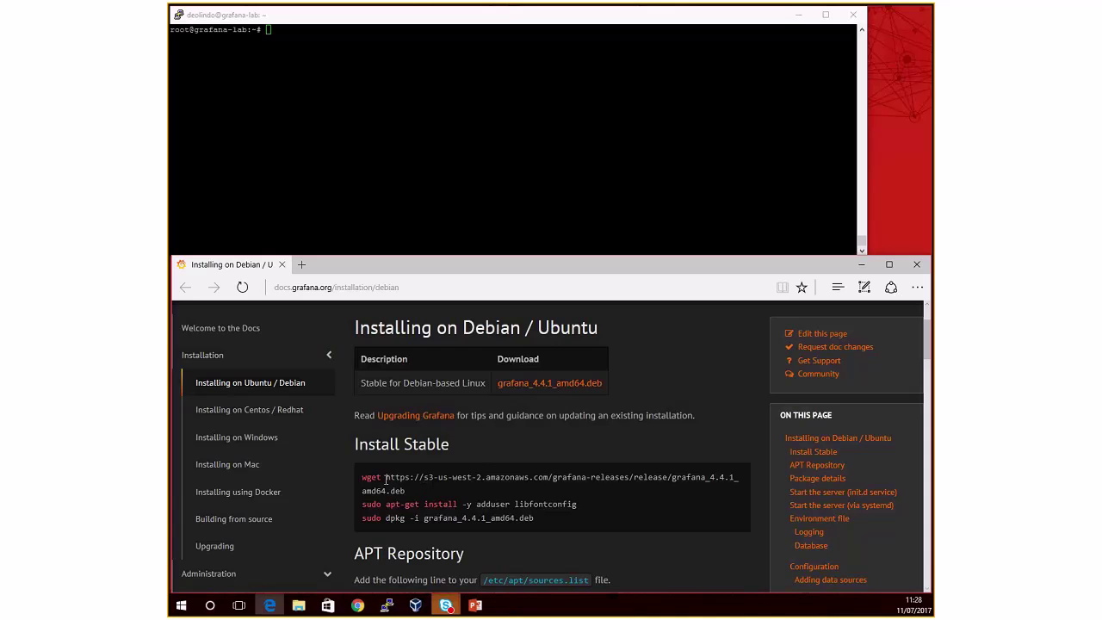
left_click_drag(362, 479, 406, 490)
key("super+c")
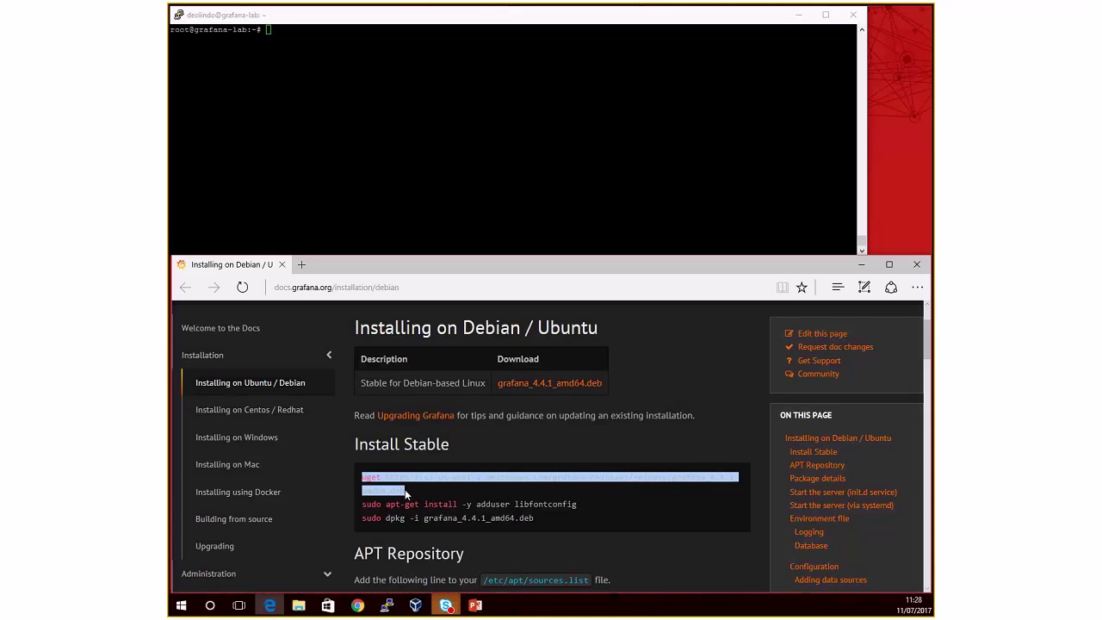
left_click(371, 162)
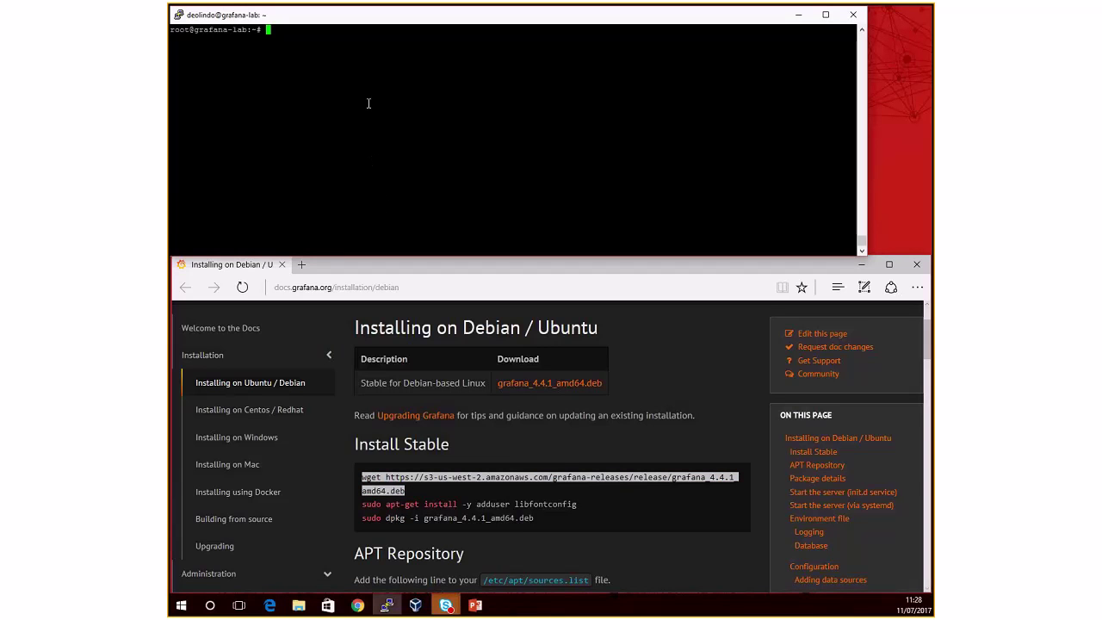
Step: Confirm Debian GNU/Linux 8 with cat /etc/issue, then wget the pasted Grafana package URL
type("cat /etc/issue")
key("Return")
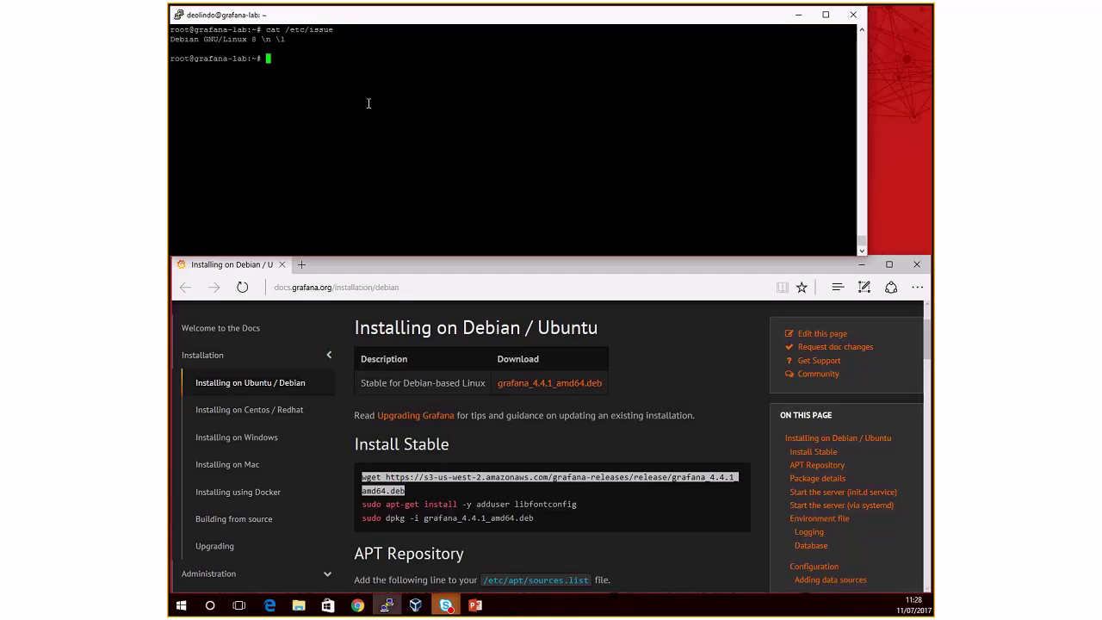
key("ctrl+l")
type("wget")
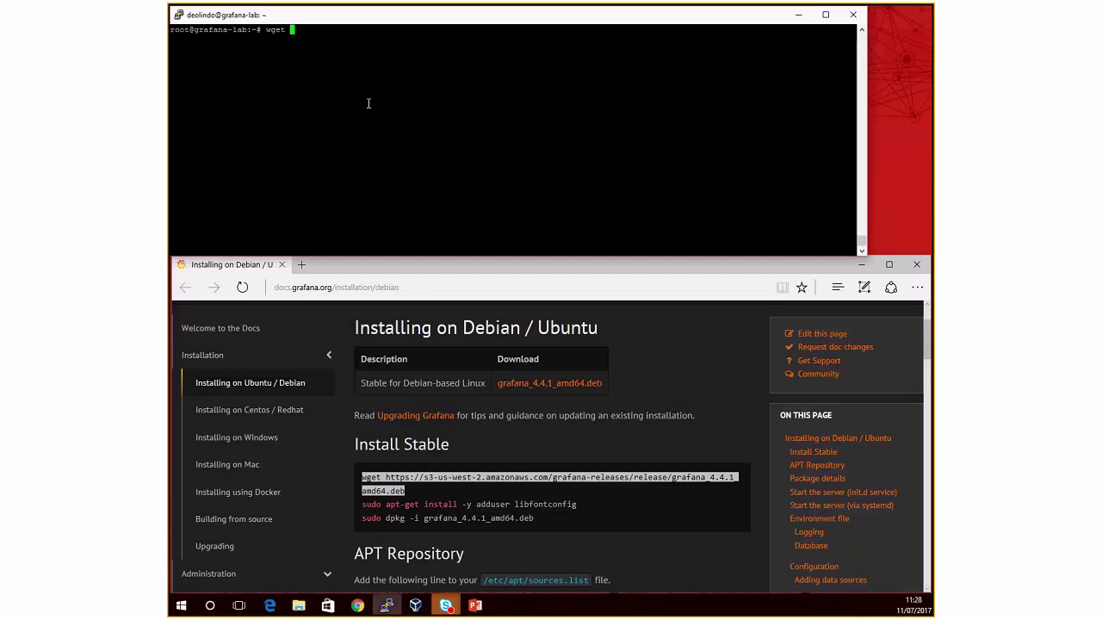
key("BackSpace")
right_click(369, 103)
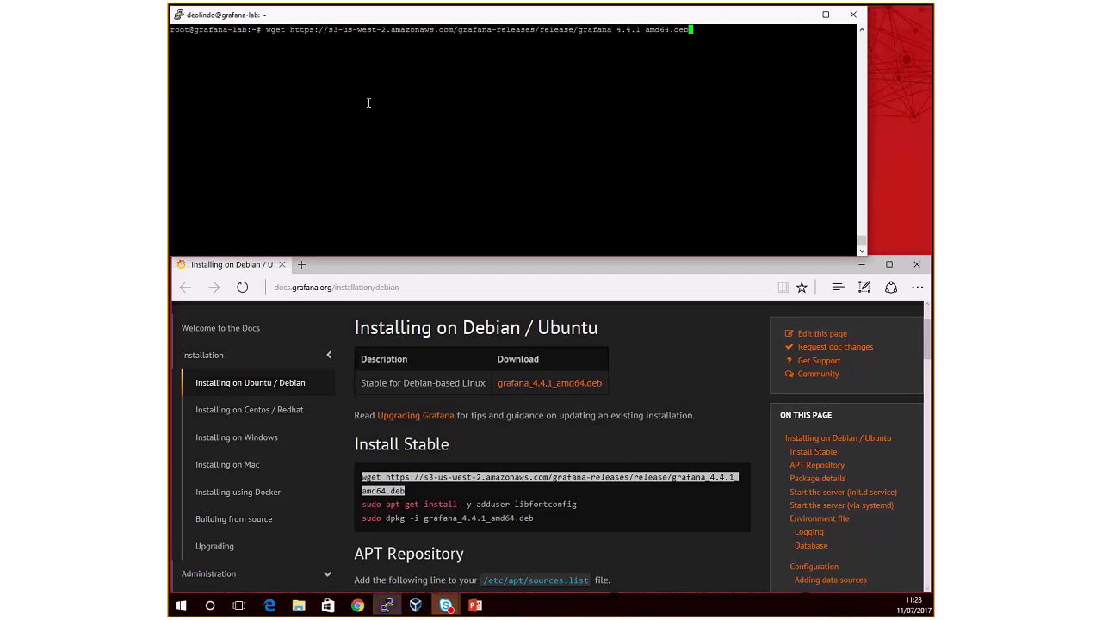
key("Return")
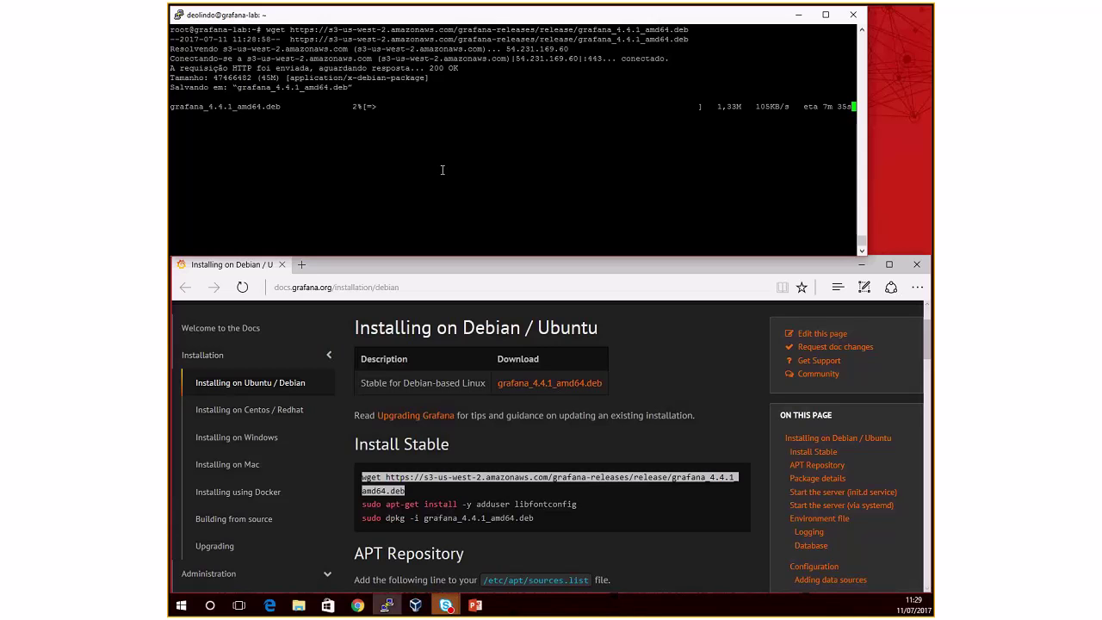
right_click(347, 14)
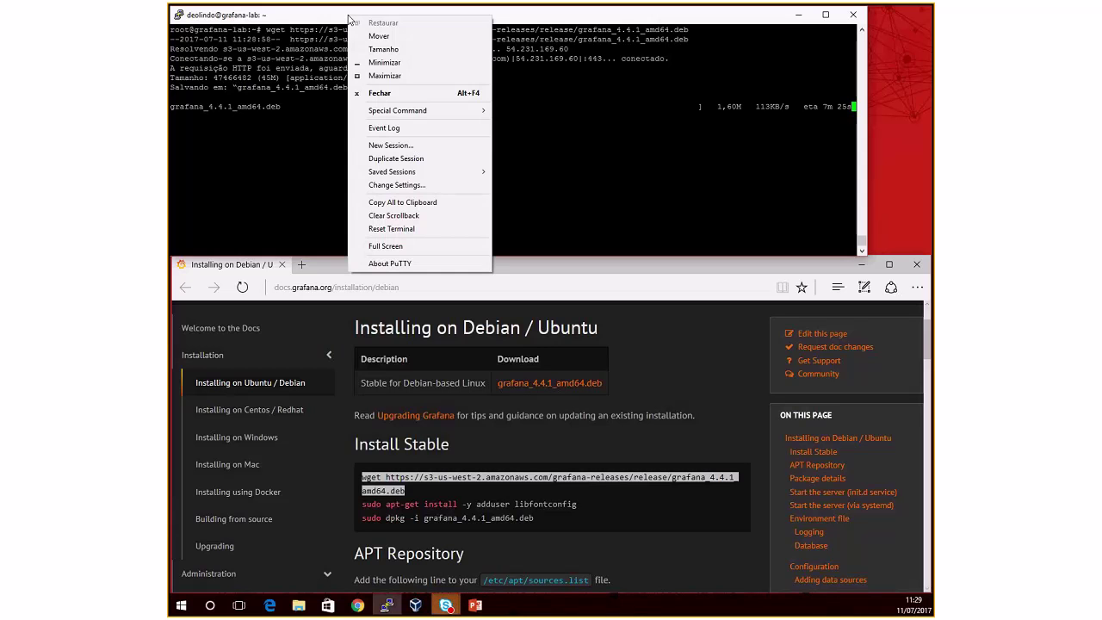
left_click(390, 147)
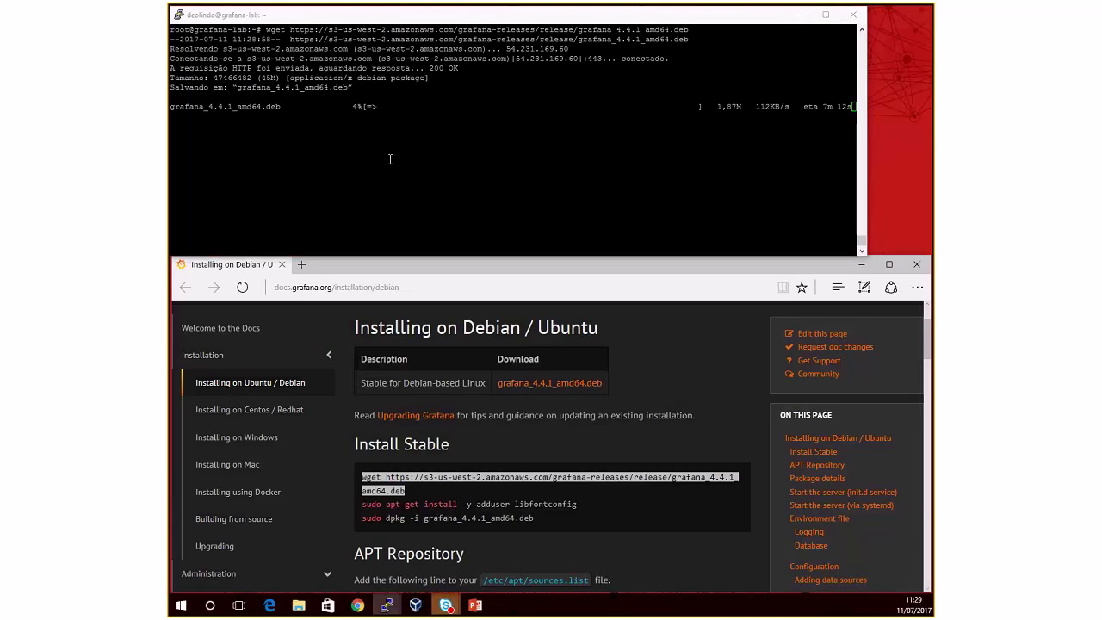
left_click_drag(637, 245, 588, 190)
type("deolindo")
key("Return")
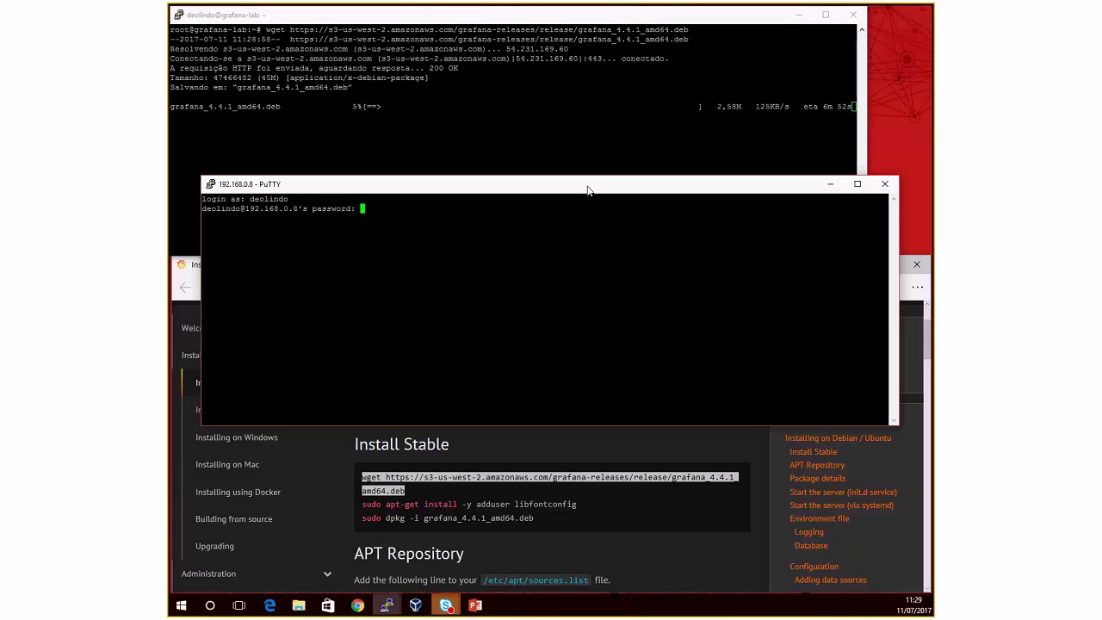
key("Return")
key("ctrl+l")
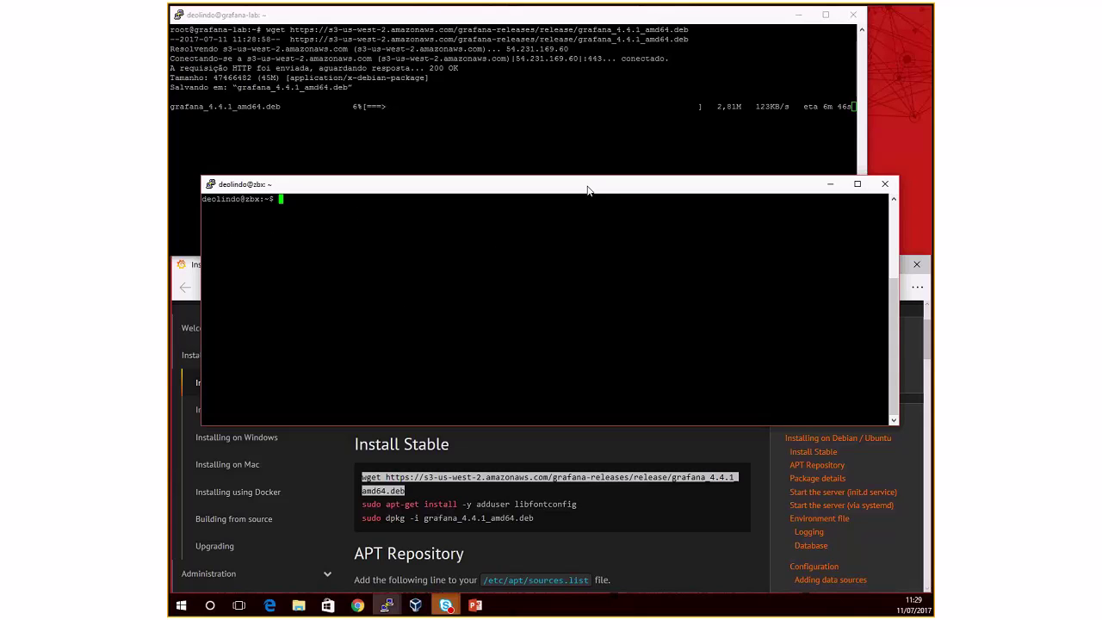
type("ls")
key("Return")
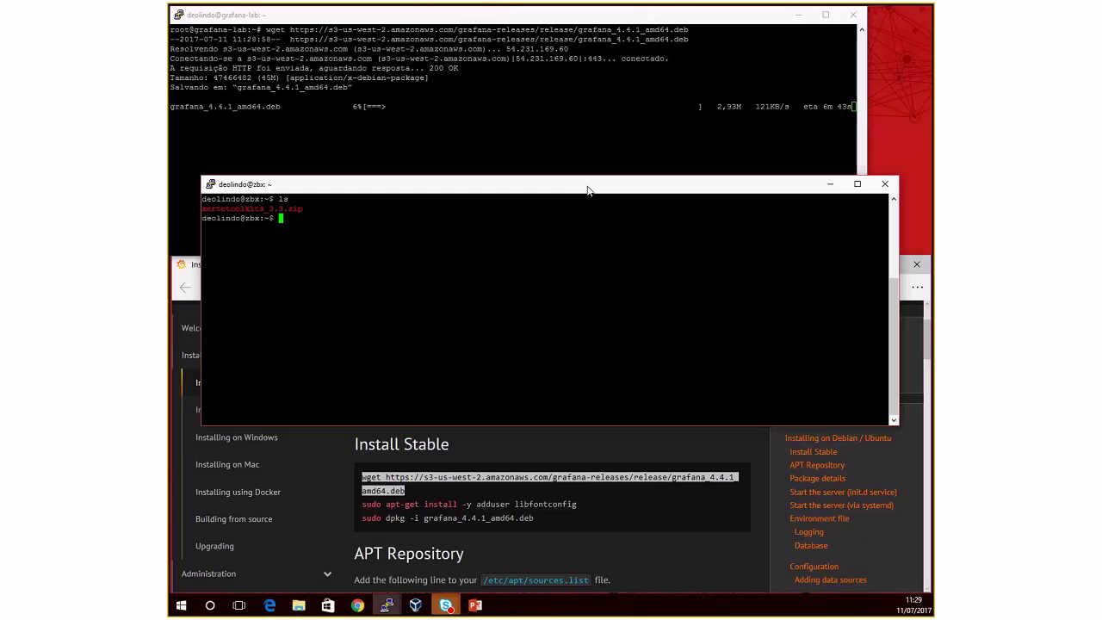
type("cd")
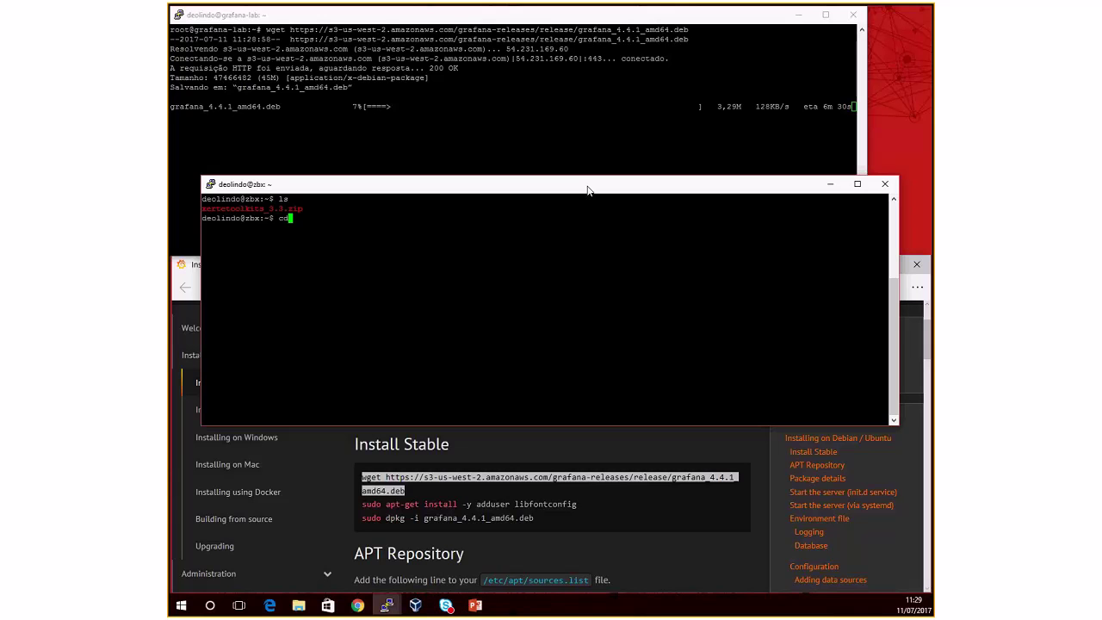
key("BackSpace")
key("BackSpace")
type("su -")
key("Return")
key("Return")
type("ls")
key("Return")
type("cd")
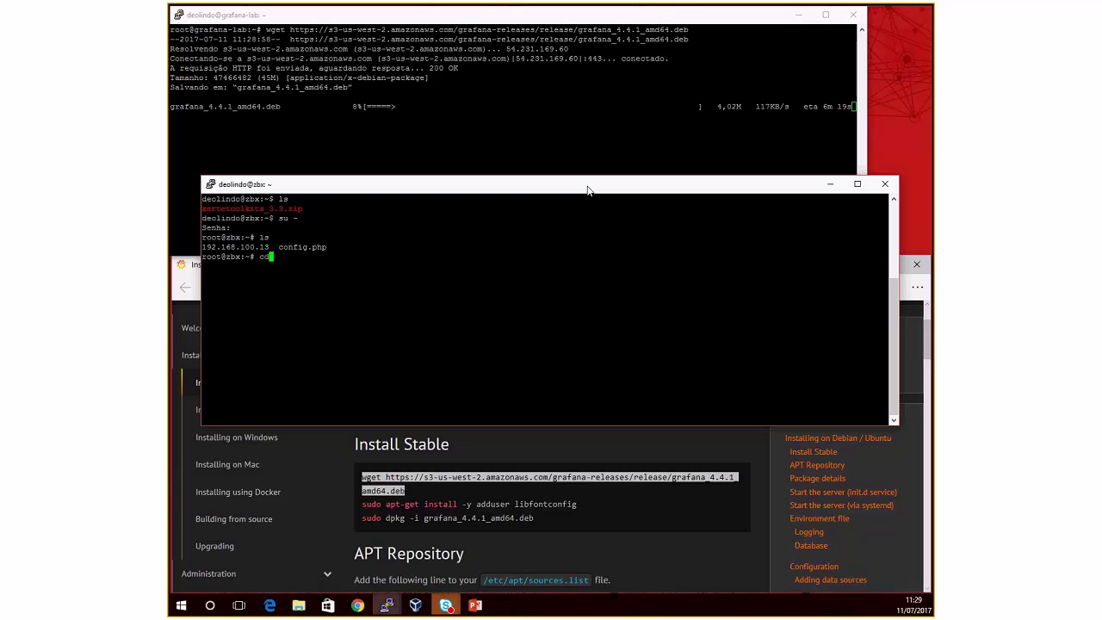
type(" /opt/")
key("Return")
type("ls")
key("Return")
type("c")
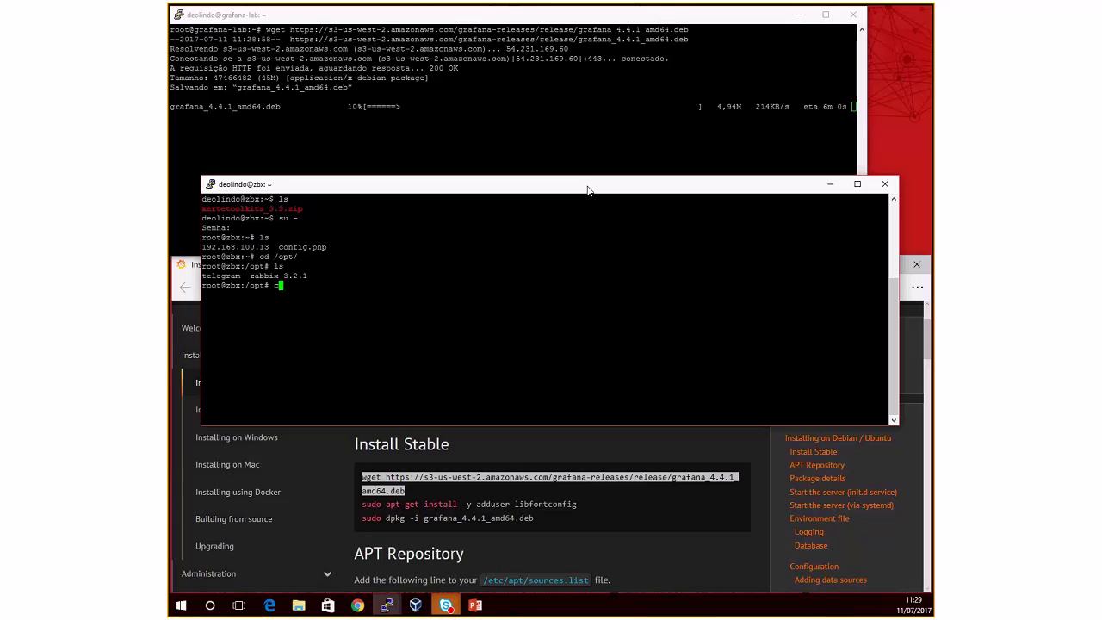
key("BackSpace")
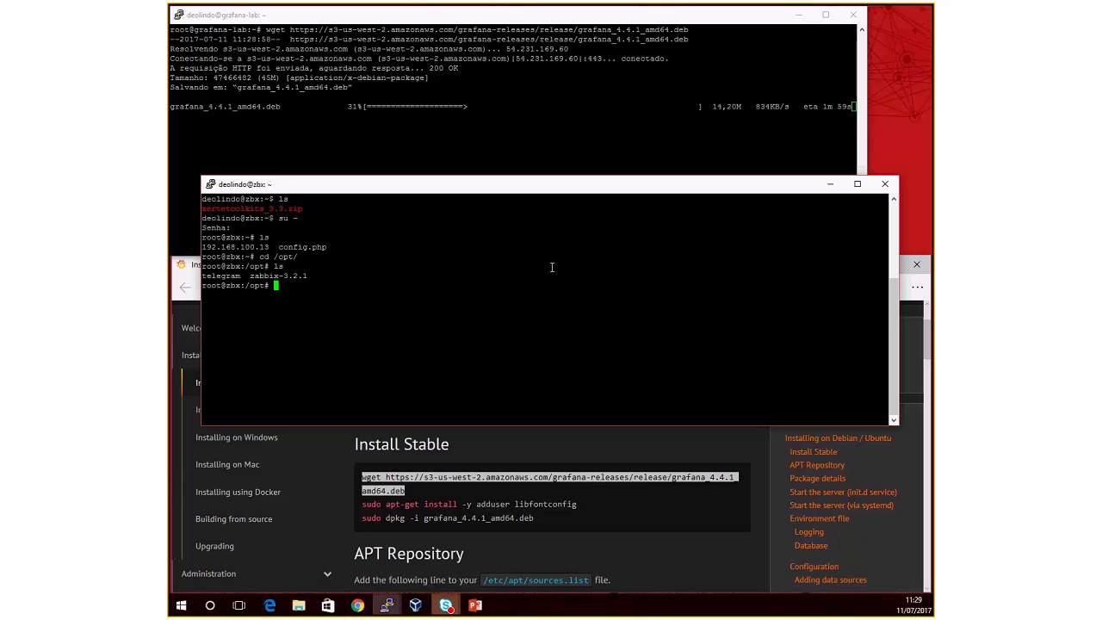
key("Return")
key("ctrl+d")
key("ctrl+d")
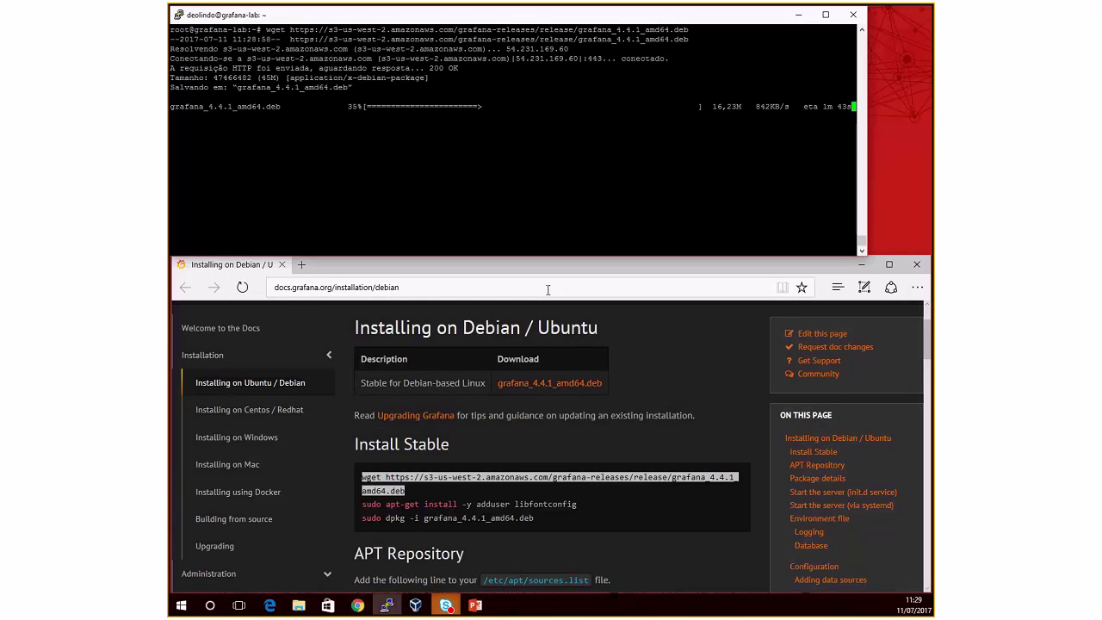
Step: Confirm grafana_4.4.1_amd64.deb is listed by ls and type apt-get install adduser
scroll(633, 443, "down", 1)
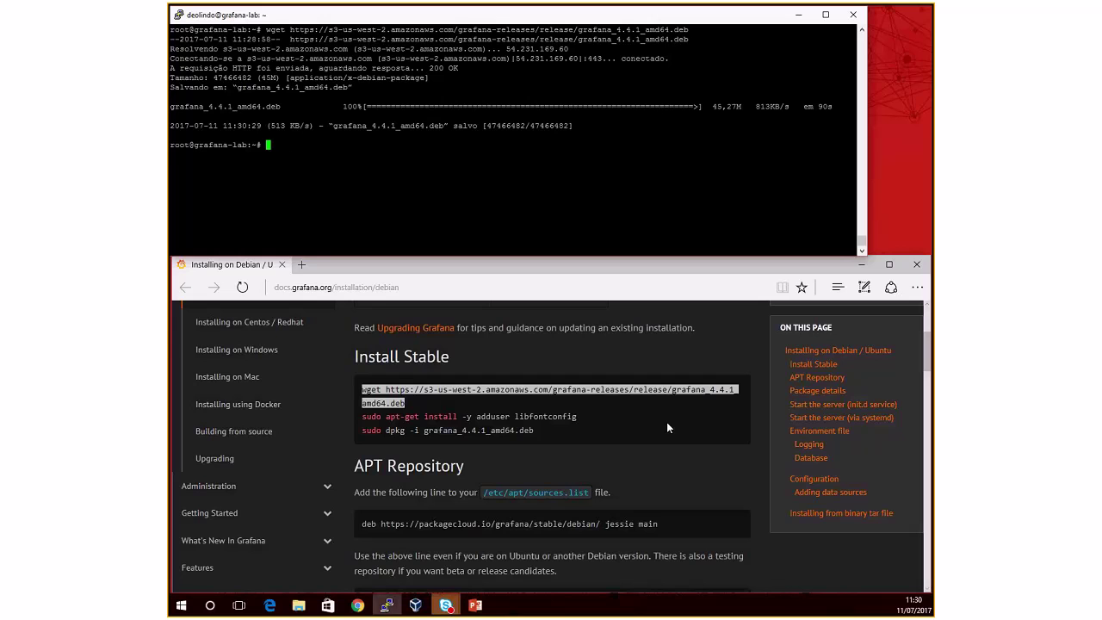
type("ls")
key("Return")
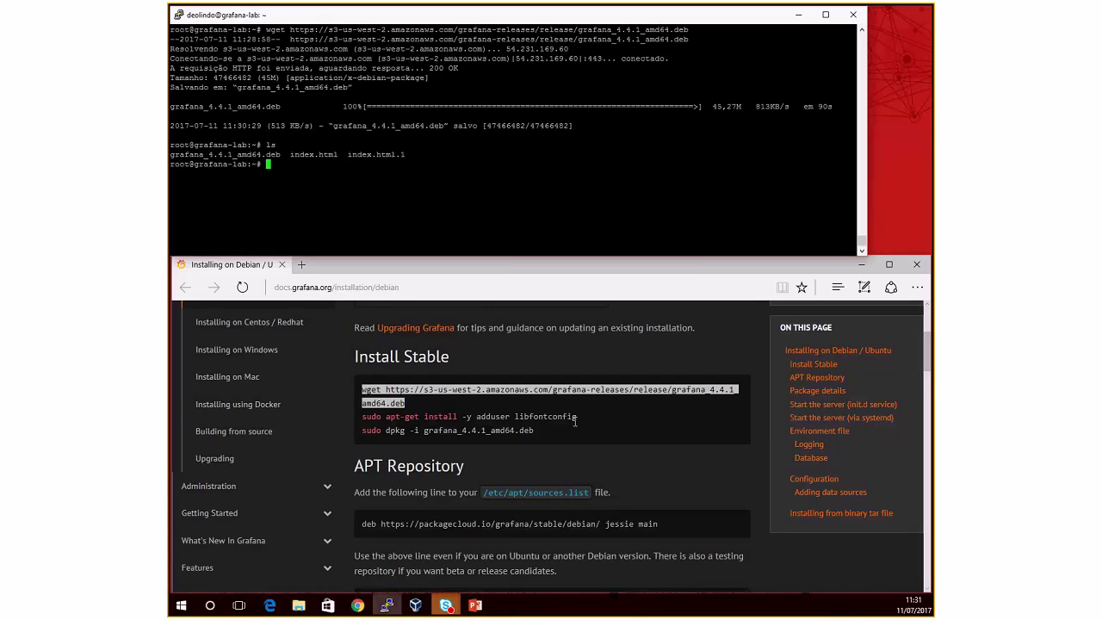
type("apt-get install adduser")
Step: Cancel the half-typed command and run 'apt-get install -y adduser libfontconfig' copied from the guide
left_click_drag(386, 417, 542, 417)
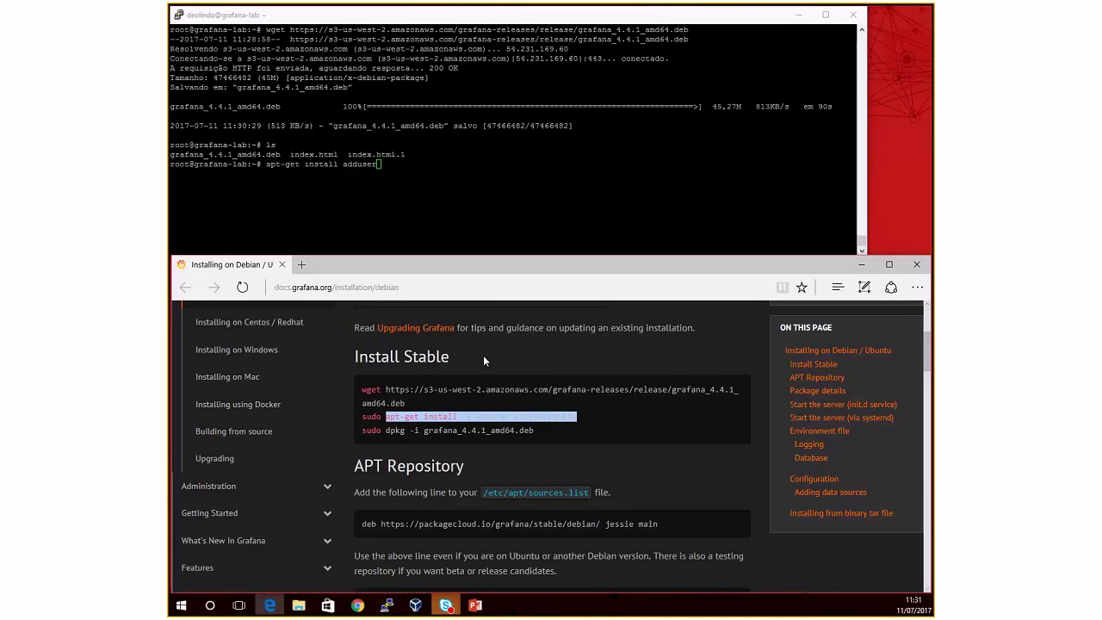
left_click(442, 213)
key("ctrl+c")
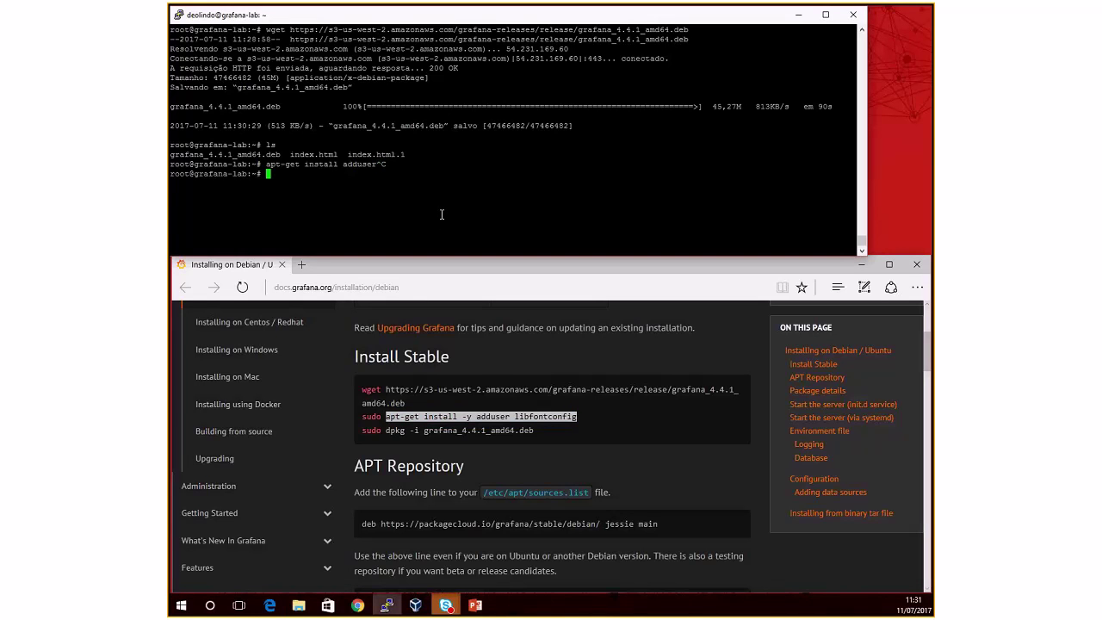
right_click(442, 214)
key("Return")
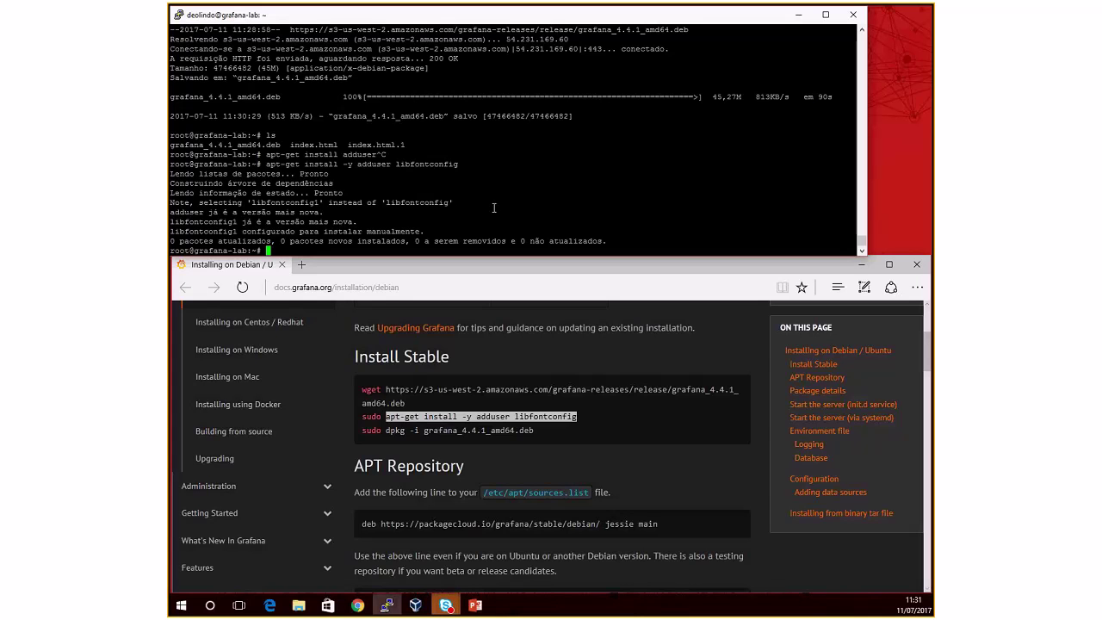
left_click(573, 429)
scroll(573, 429, "down", 1)
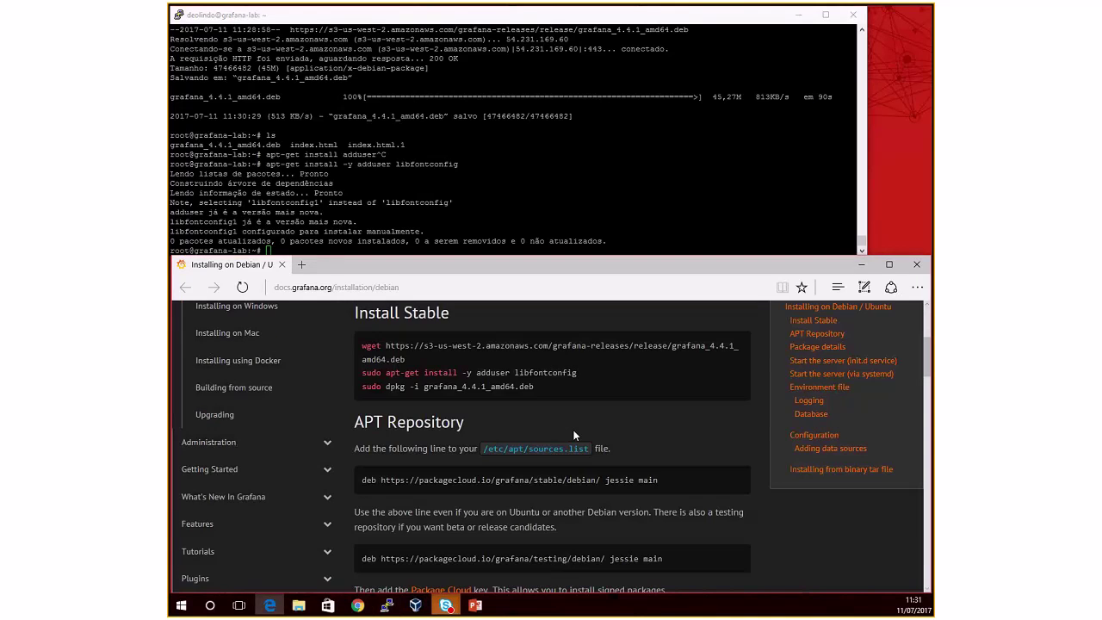
scroll(577, 428, "down", 1)
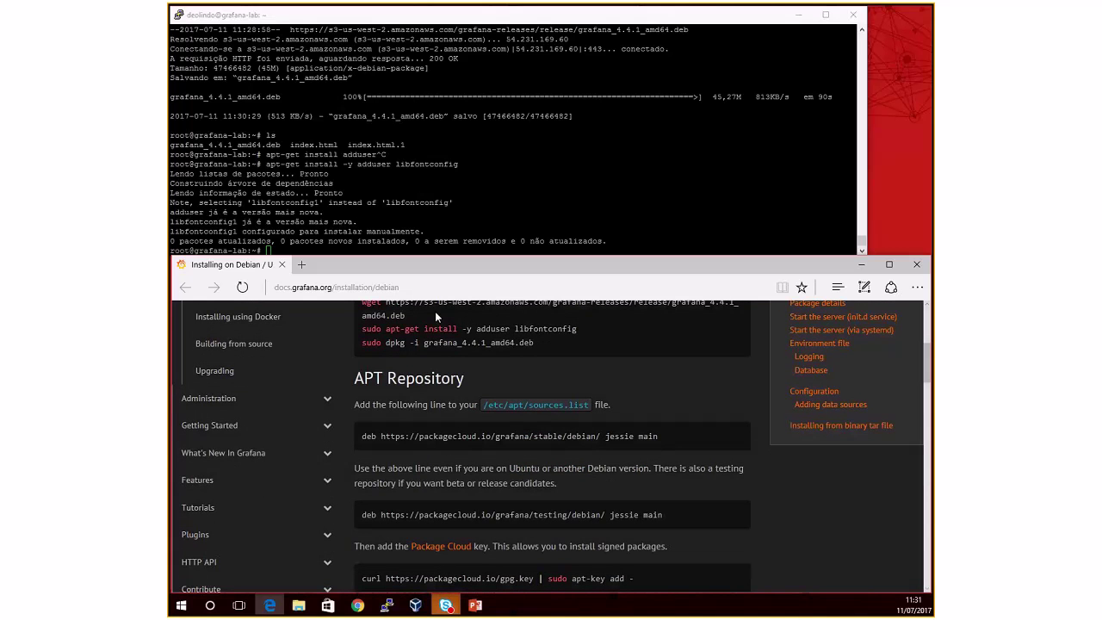
left_click(435, 221)
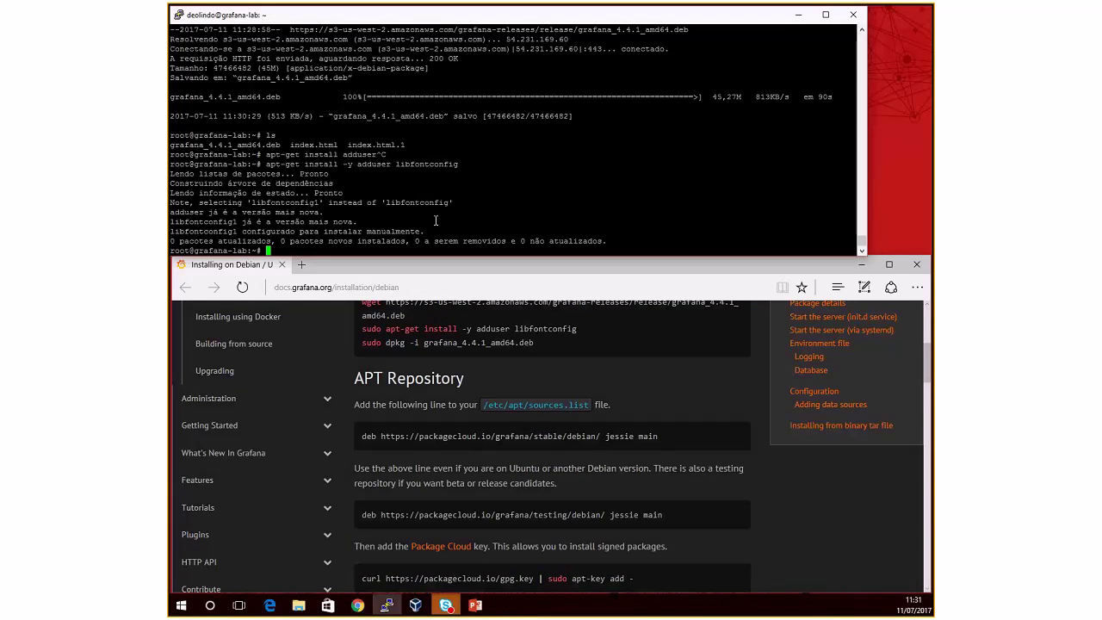
Step: Install the Grafana package with 'dpkg -i grafana_4.4.1_amd64.deb' on a cleared screen
key("ctrl+l")
key("Return")
key("Return")
key("Return")
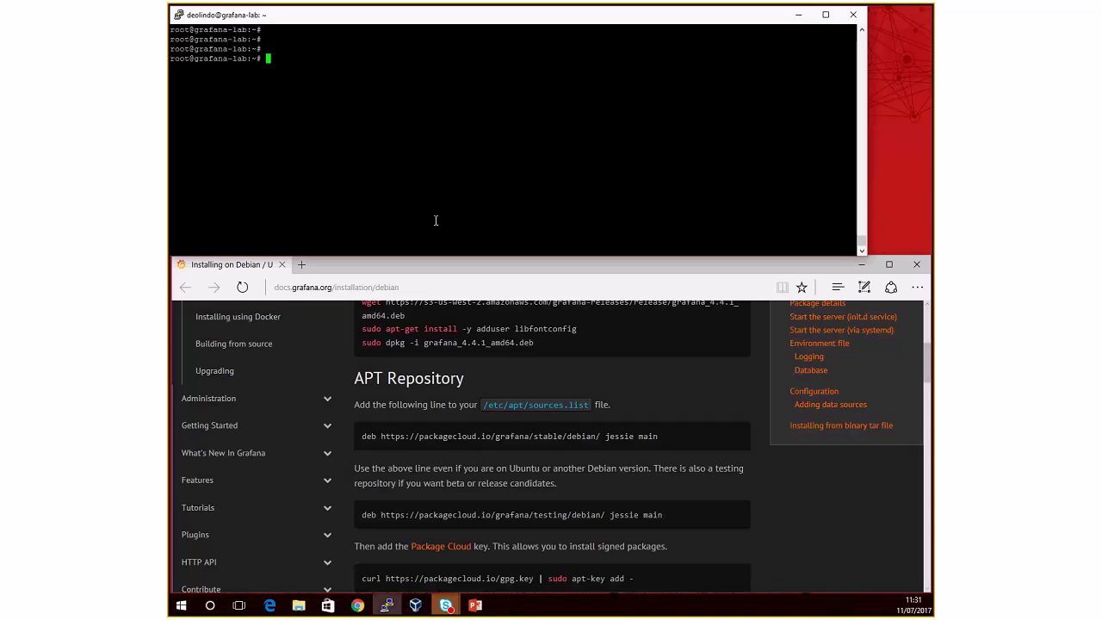
type("dpkg -i te")
key("BackSpace")
key("BackSpace")
type("gr")
key("Tab")
key("Return")
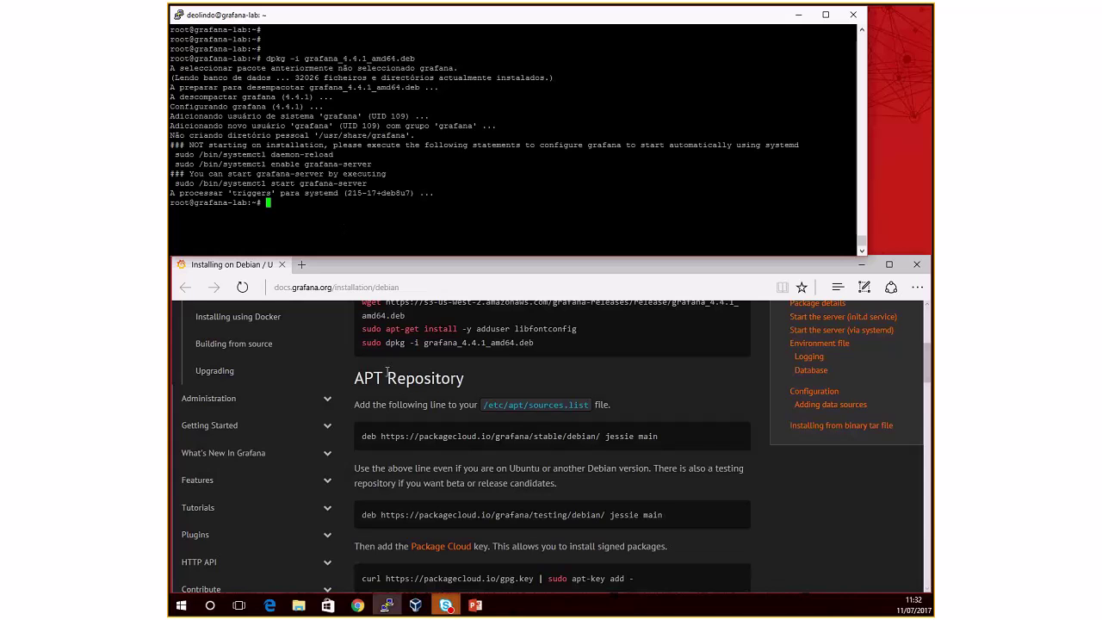
Step: Copy the packagecloud Grafana deb repository line from the installation guide
scroll(395, 379, "down", 1)
scroll(395, 379, "down", 1)
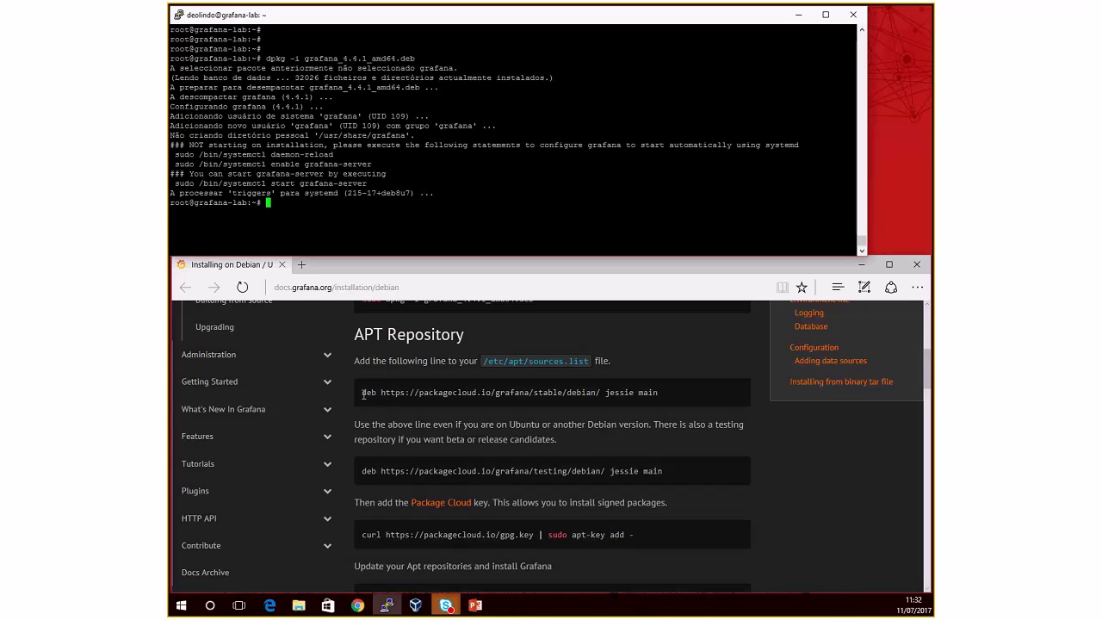
left_click_drag(362, 394, 646, 401)
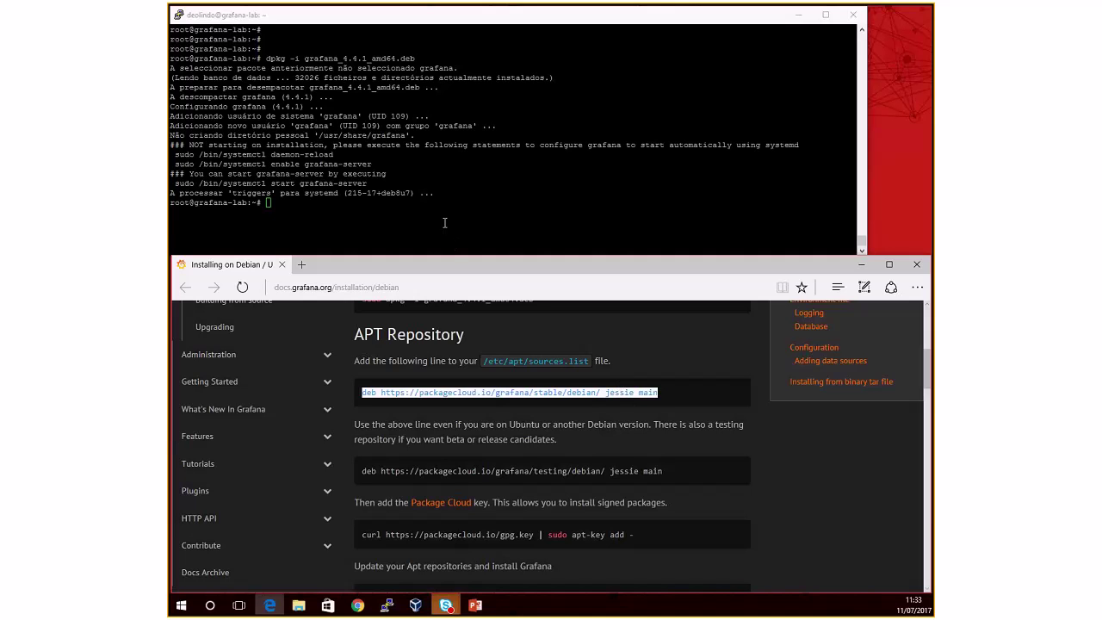
Step: Append the packagecloud Grafana repository line to the end of /etc/apt/sources.list in vi
left_click(443, 221)
type("vi ")
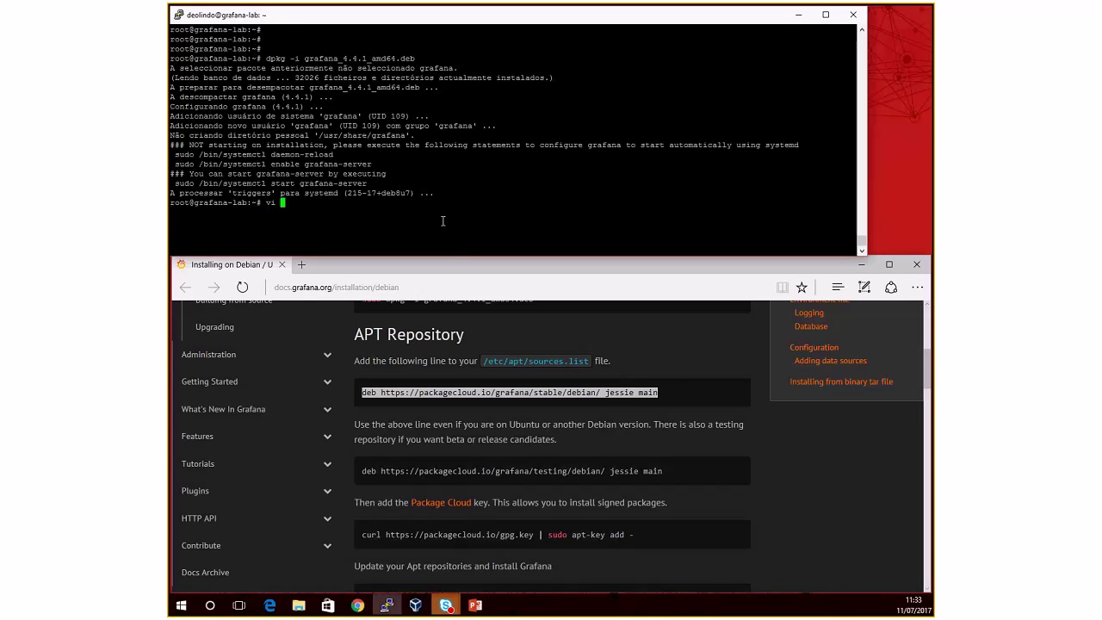
type("/etc/apt/sources.list")
key("Return")
key("shift+g")
key("o")
key("Return")
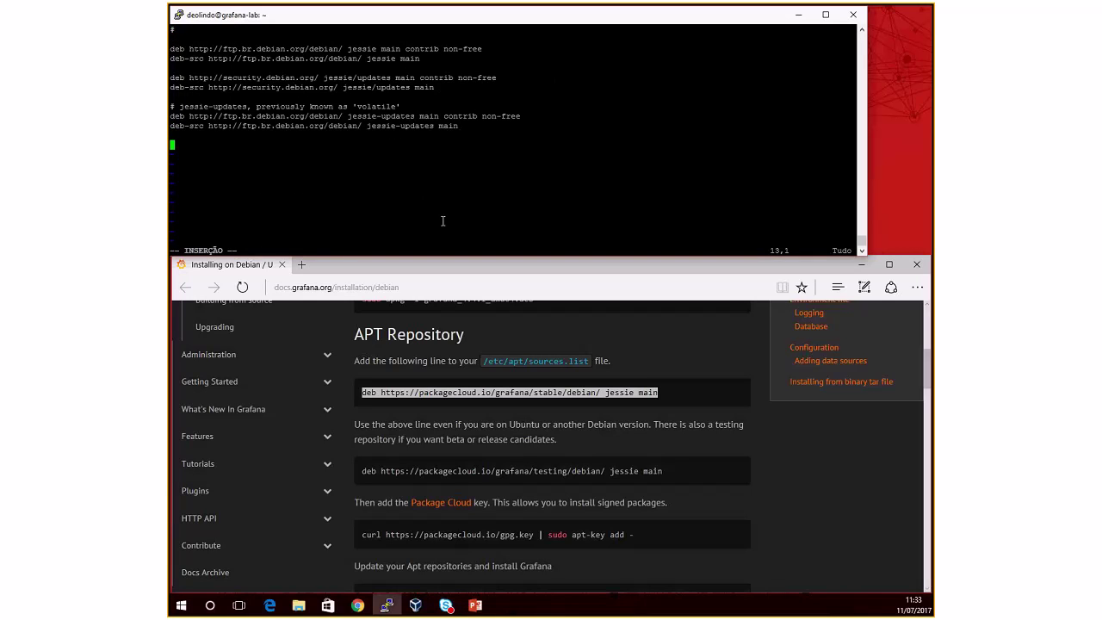
right_click(437, 207)
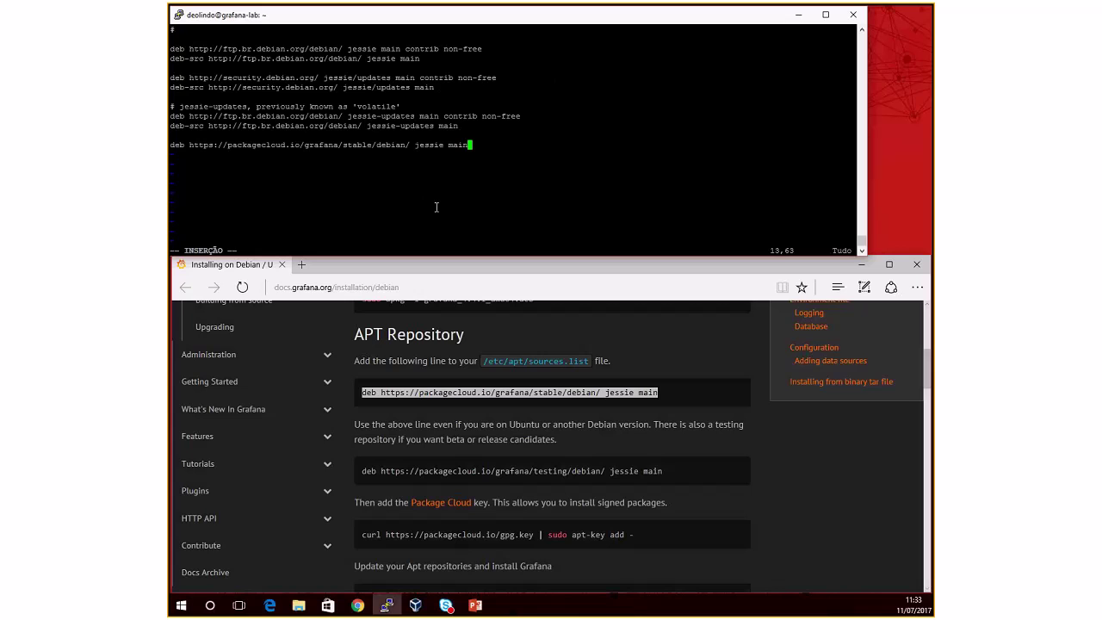
Step: Save the sources list with ':x' and run 'aptitude update'
key("Escape")
scroll(560, 394, "down", 1)
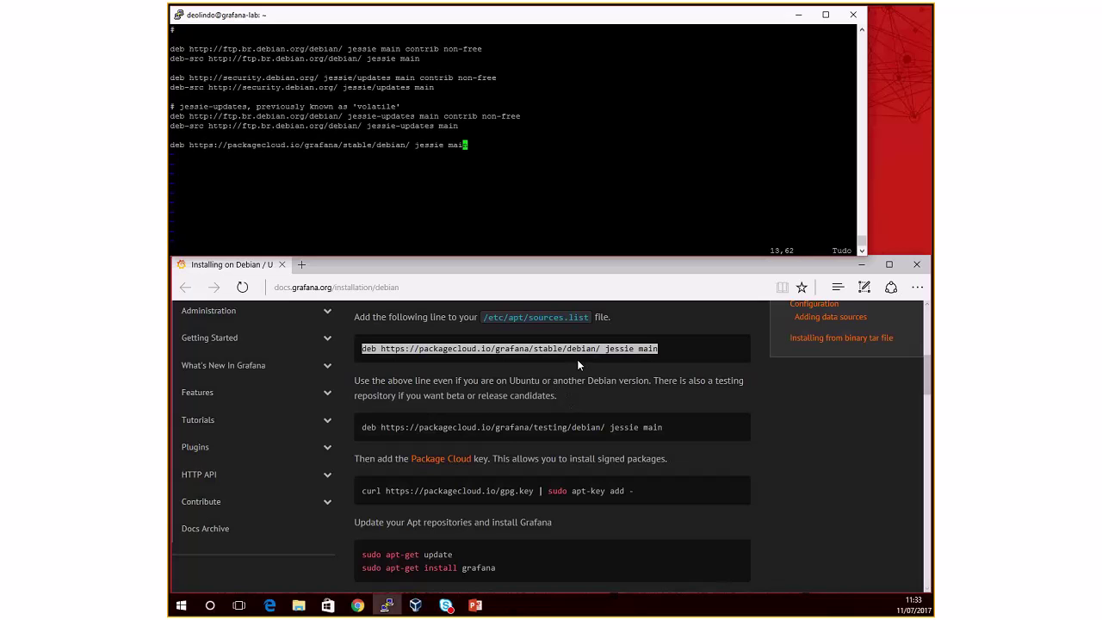
type(":x")
key("Return")
type("aptitude update")
key("Return")
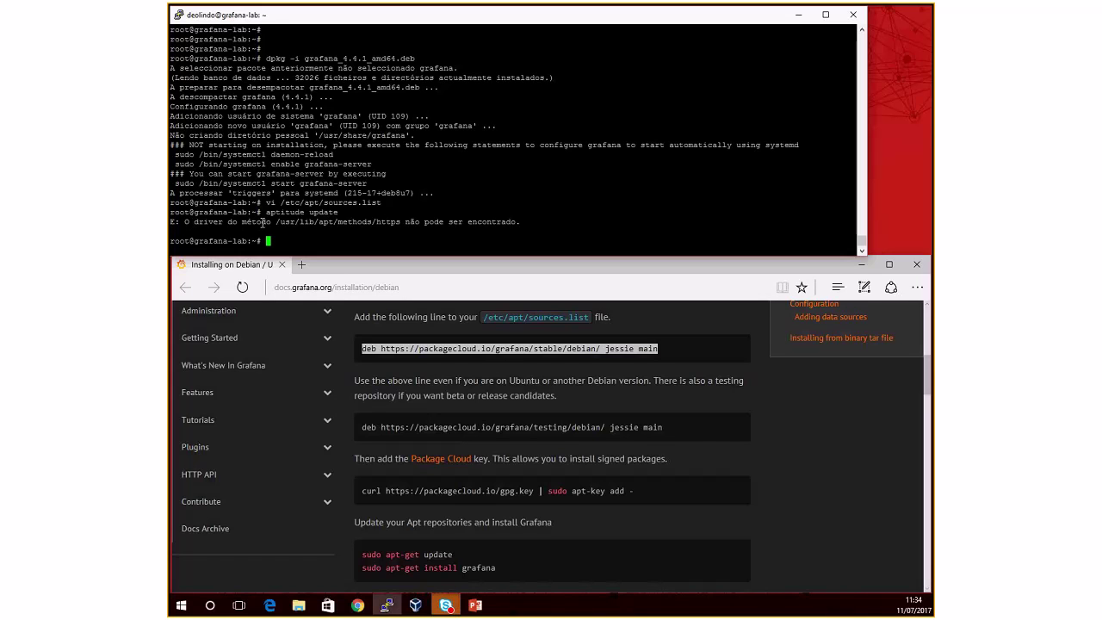
Step: Copy the '/usr/lib/apt/methods/https could not be found' error, check Chrome, then return to PuTTY
left_click_drag(333, 222, 524, 224)
left_click(527, 224)
left_click_drag(372, 223, 517, 224)
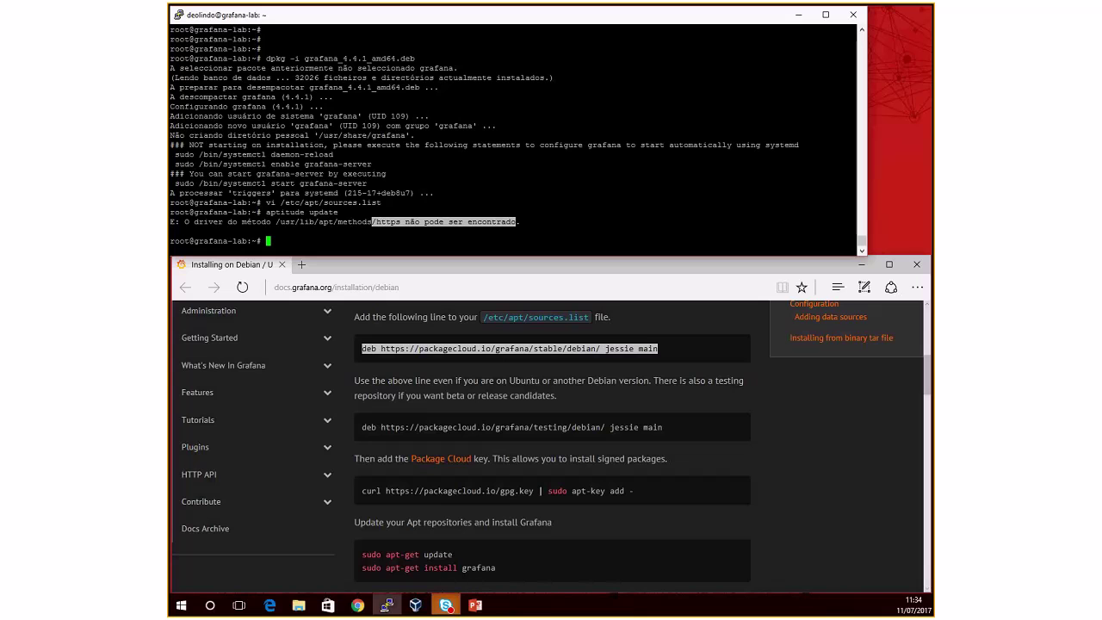
left_click(357, 605)
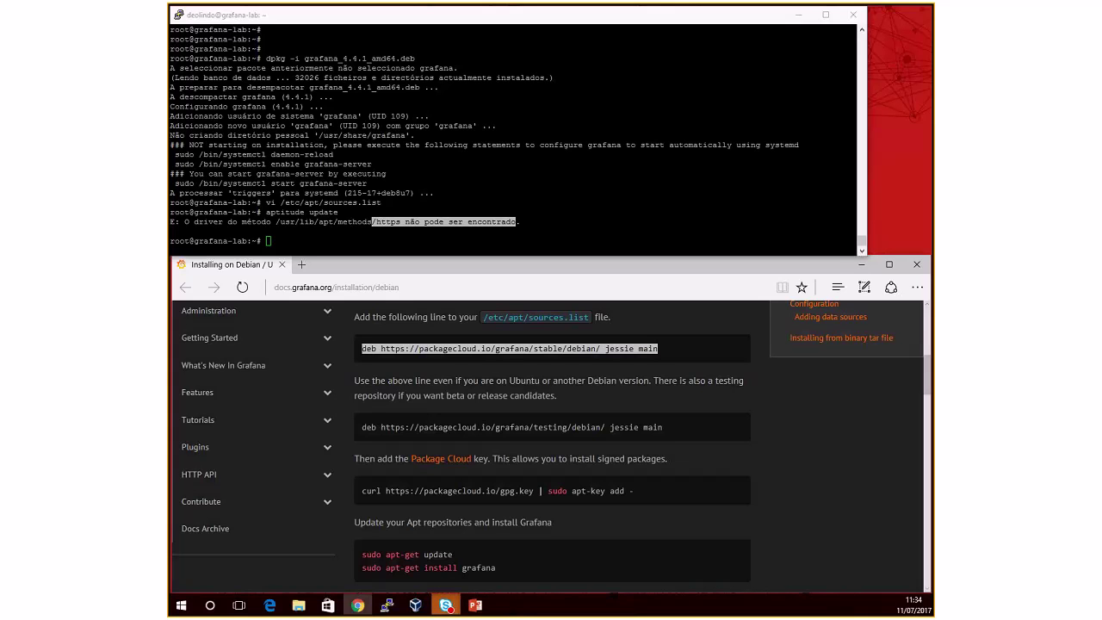
key("ctrl+c")
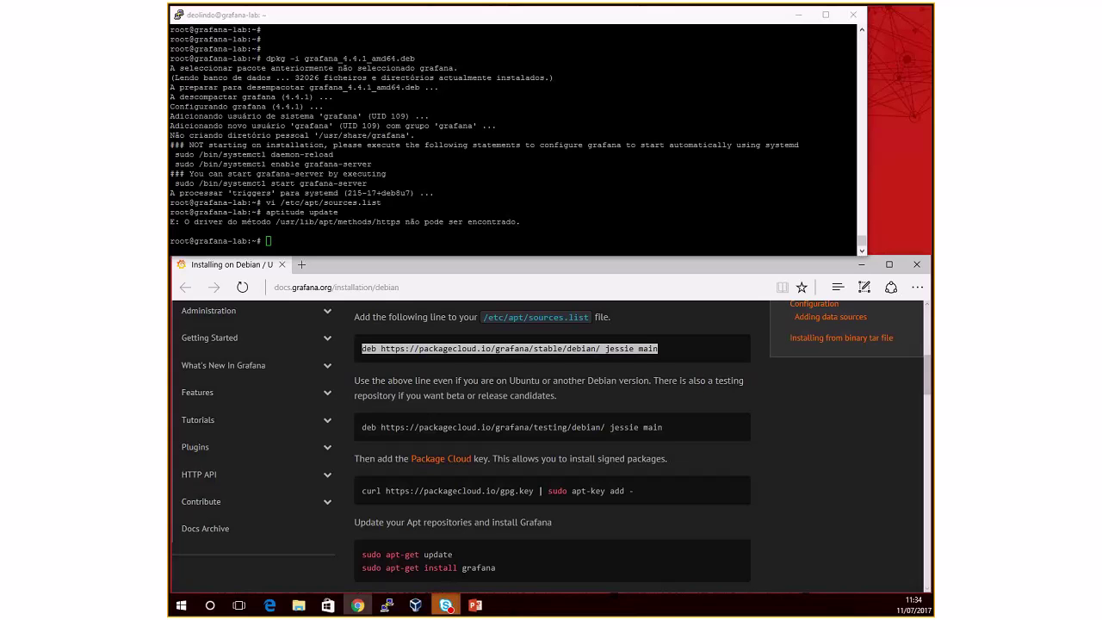
key("alt+Tab")
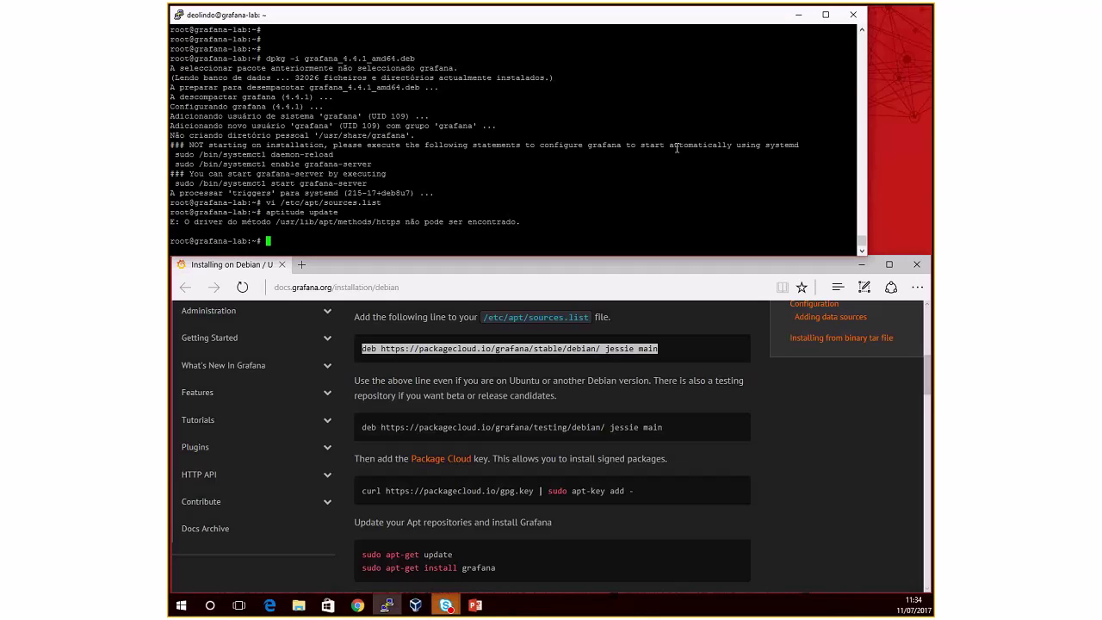
Step: Install apt-transport-https and rerun 'aptitude update' to fetch the packagecloud lists
right_click(758, 204)
key("Return")
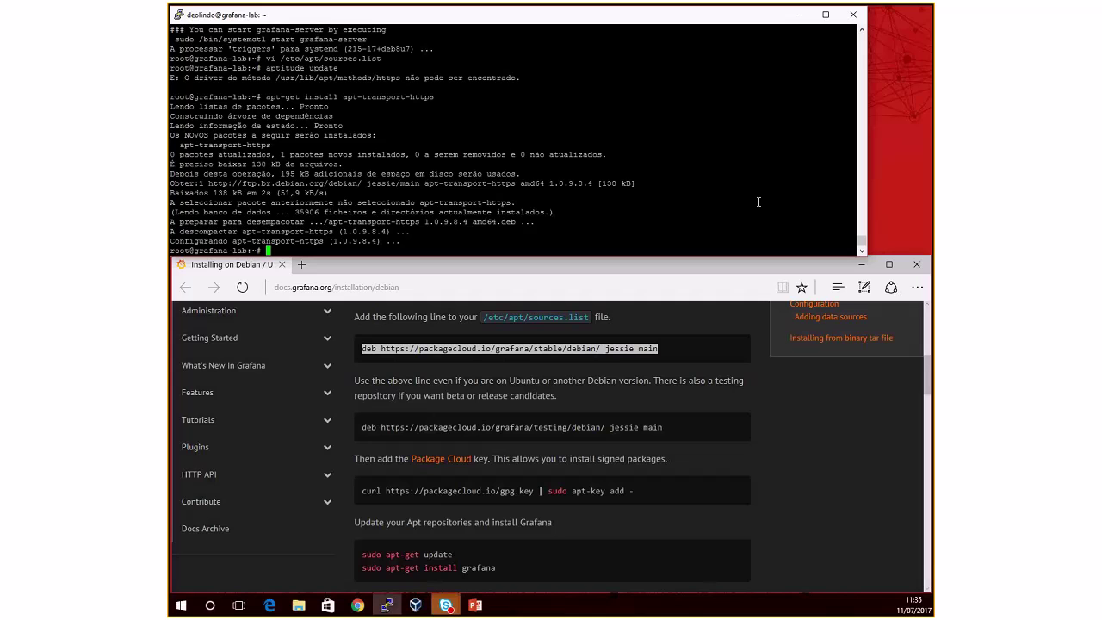
key("Up")
key("Up")
key("Return")
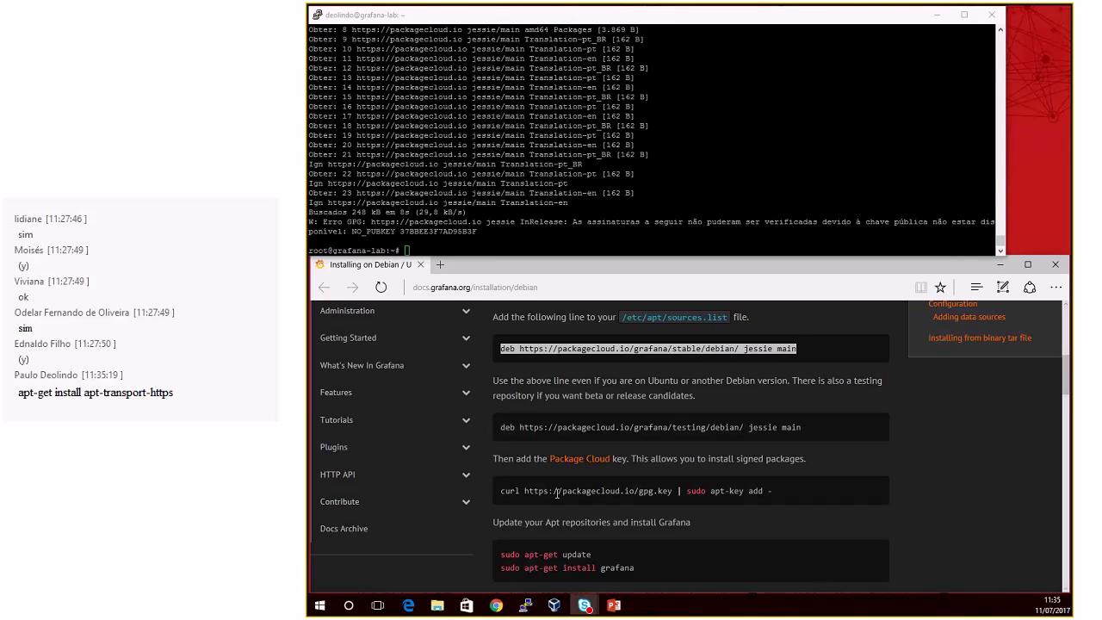
left_click_drag(501, 492, 770, 491)
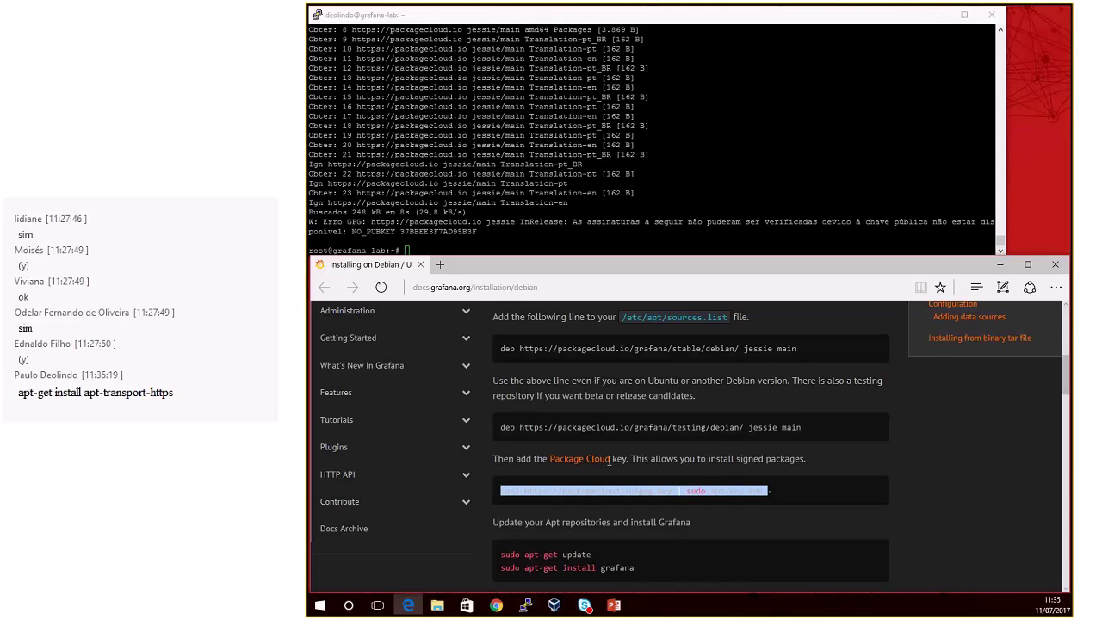
Step: Try the Package Cloud gpg.key import, then install curl with 'aptitude install curl'
left_click(580, 227)
right_click(580, 228)
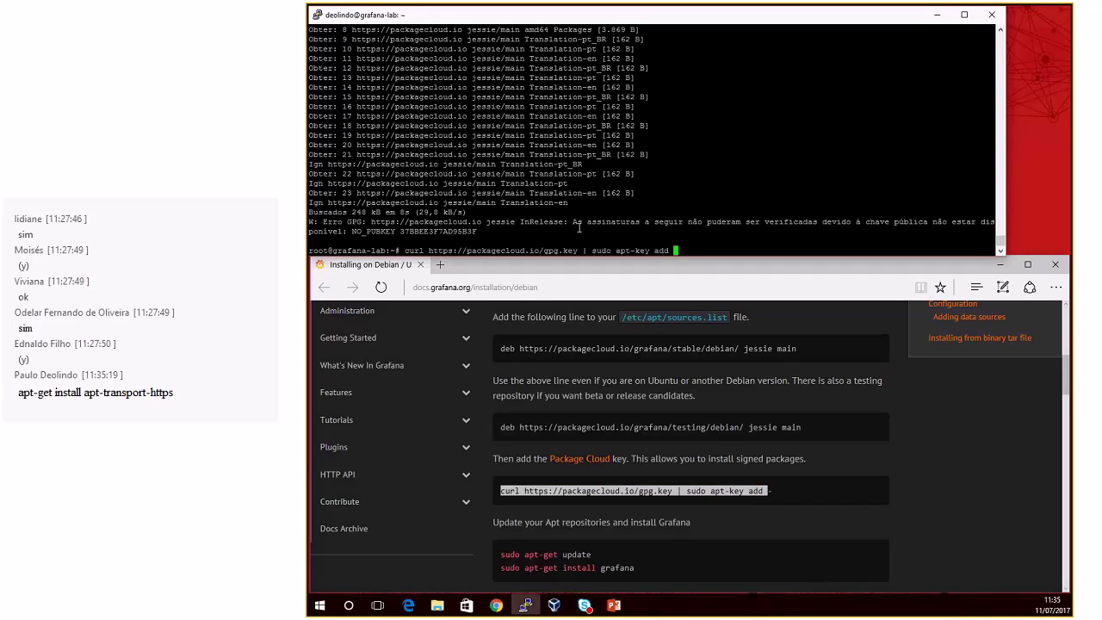
type("-")
key("Return")
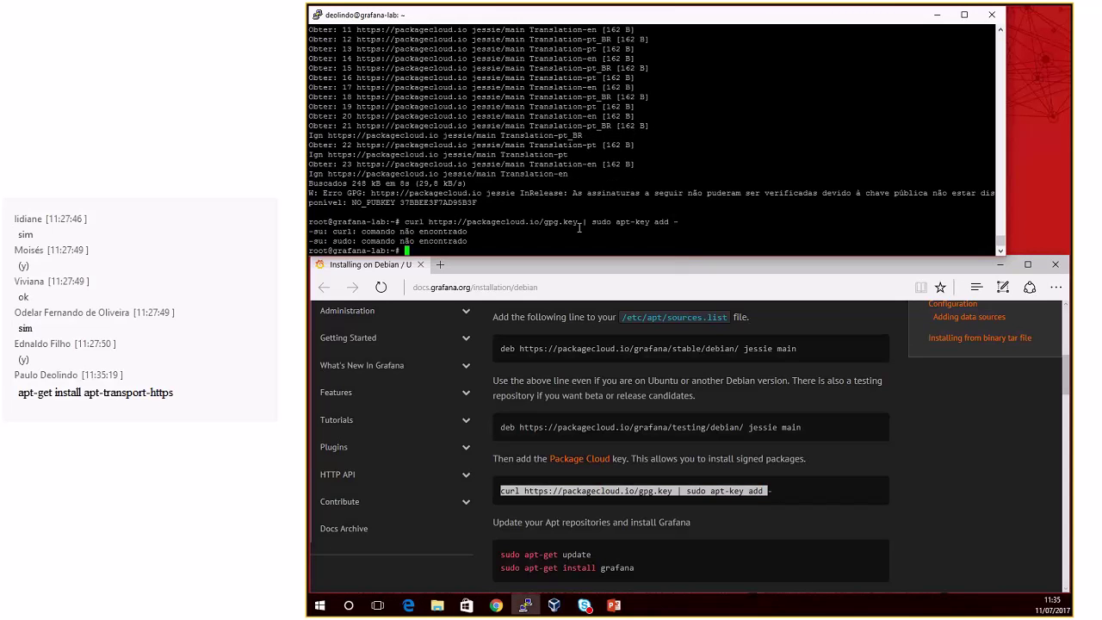
type("aptitude install curl")
key("Return")
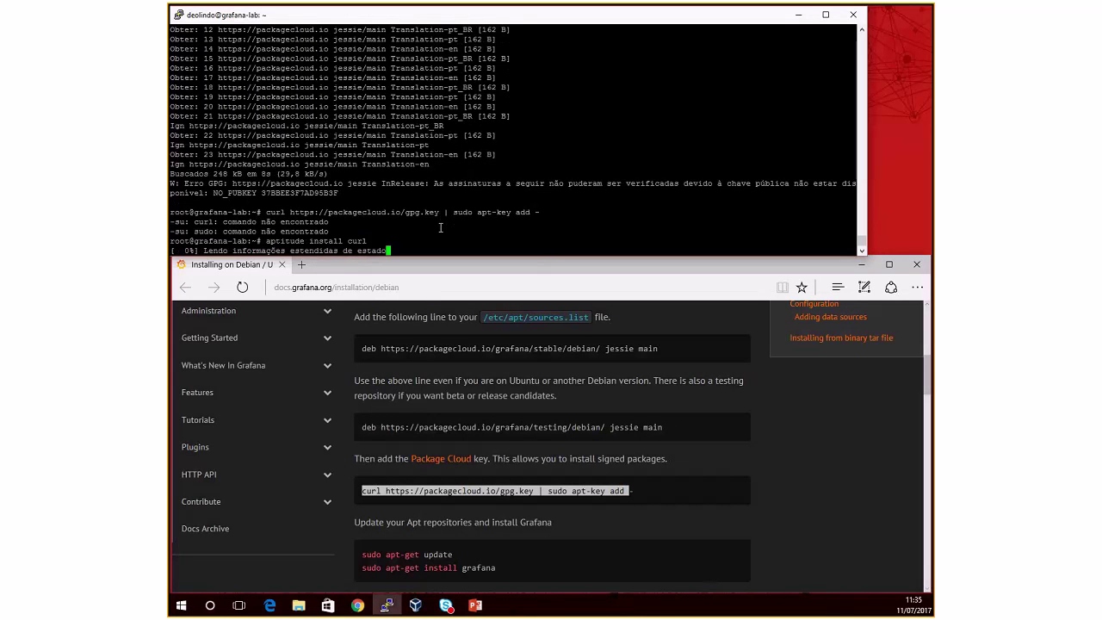
key("Return")
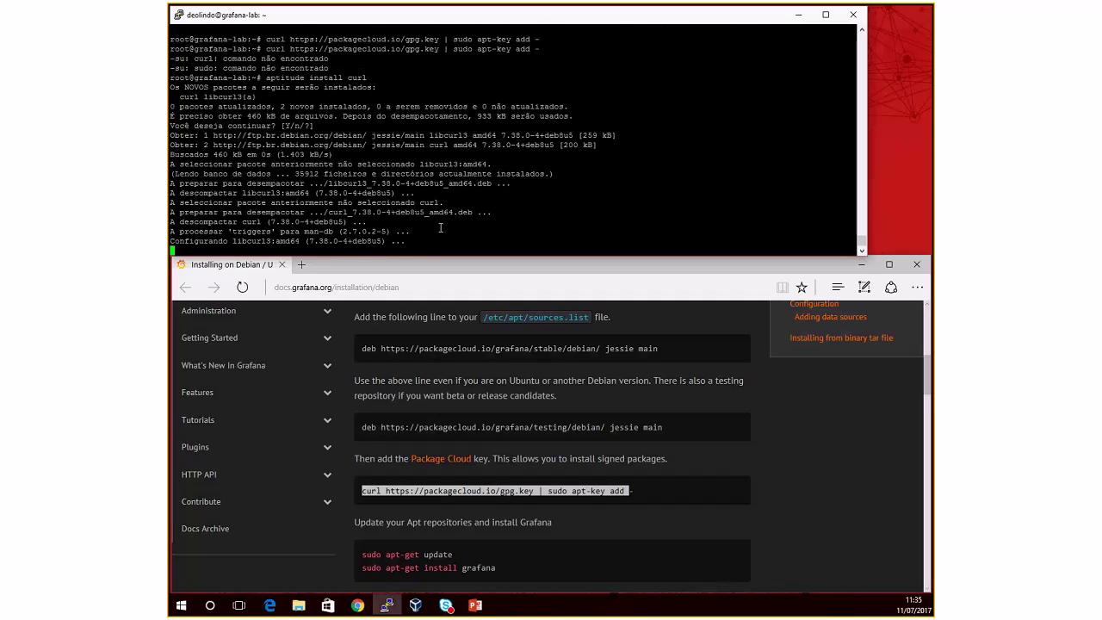
Step: Rerun the curl gpg.key | apt-key add - import without sudo until it reports OK
key("Up")
key("Up")
key("Return")
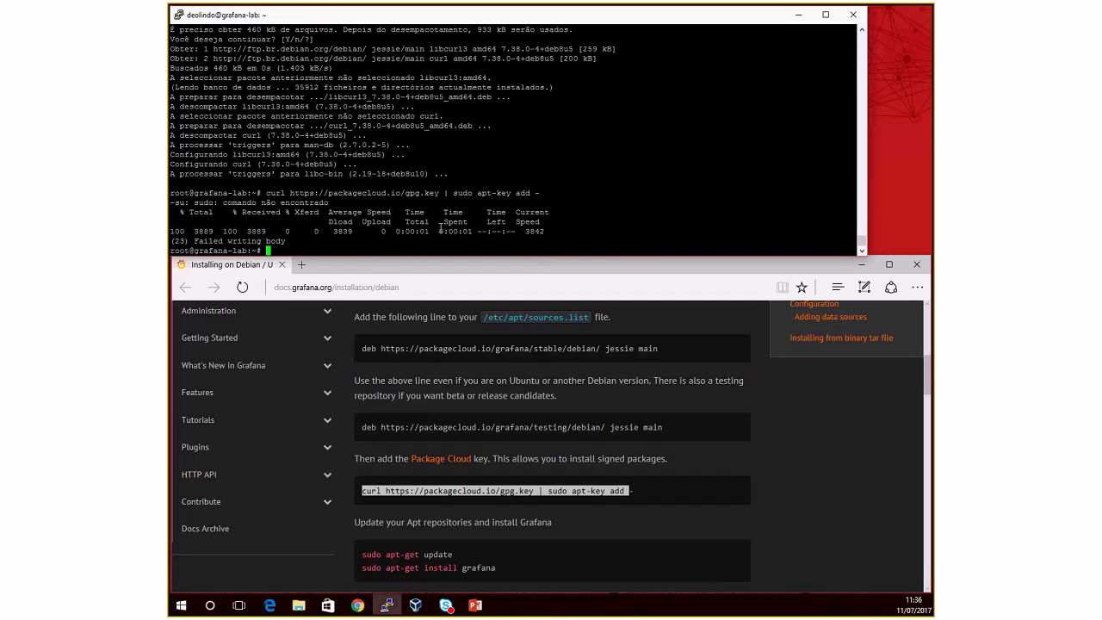
right_click(441, 230)
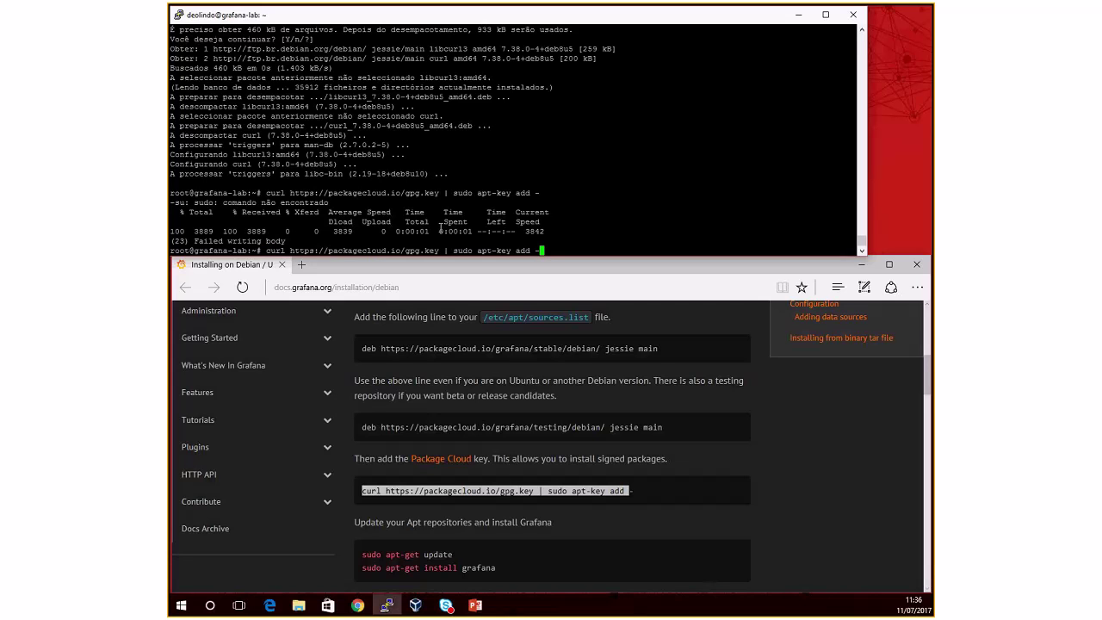
type("-")
key("Left")
key("Left")
key("Left")
key("Left")
key("Left")
key("Left")
key("Left")
key("Left")
key("Left")
key("Left")
key("Left")
key("Left")
key("BackSpace")
key("BackSpace")
key("BackSpace")
key("BackSpace")
key("BackSpace")
key("Return")
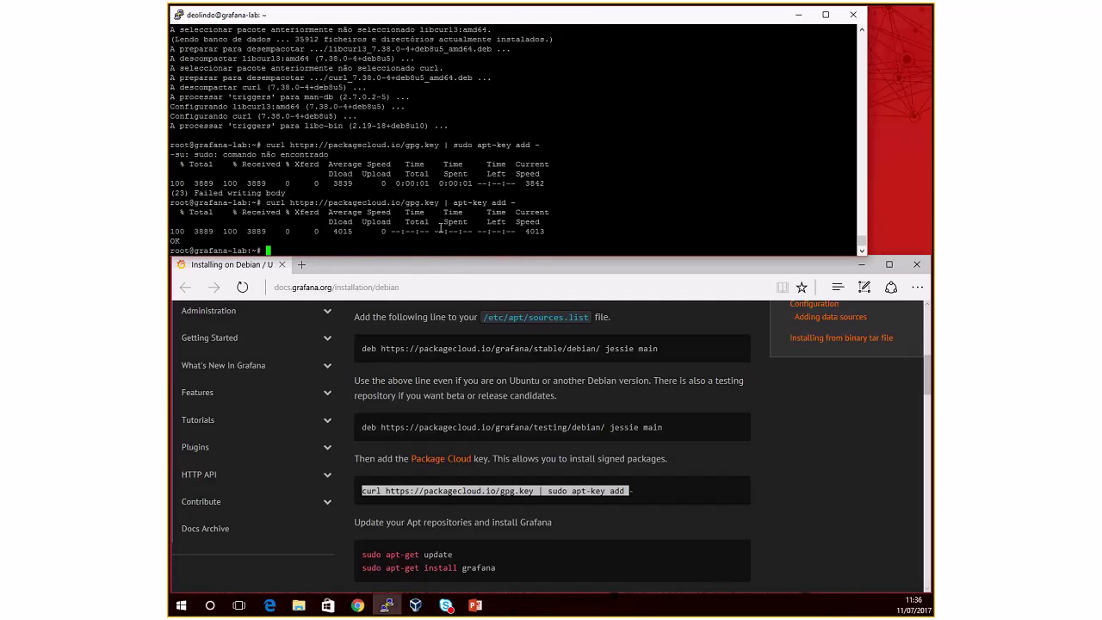
Step: Refresh the package lists from packagecloud.io with 'aptitude update'
scroll(454, 405, "down", 2)
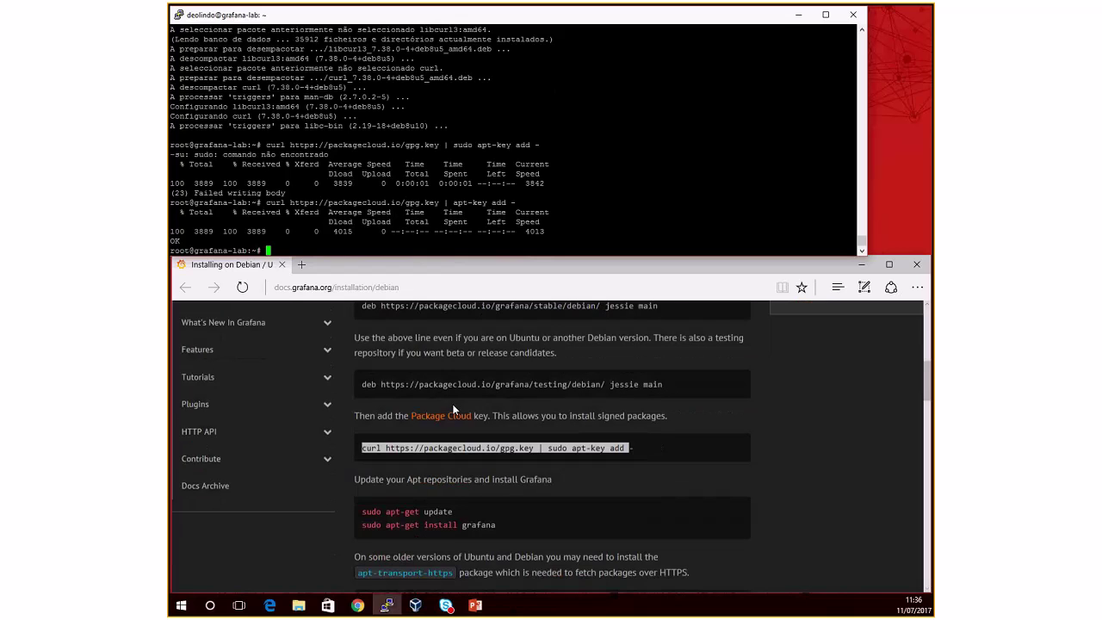
scroll(454, 405, "down", 1)
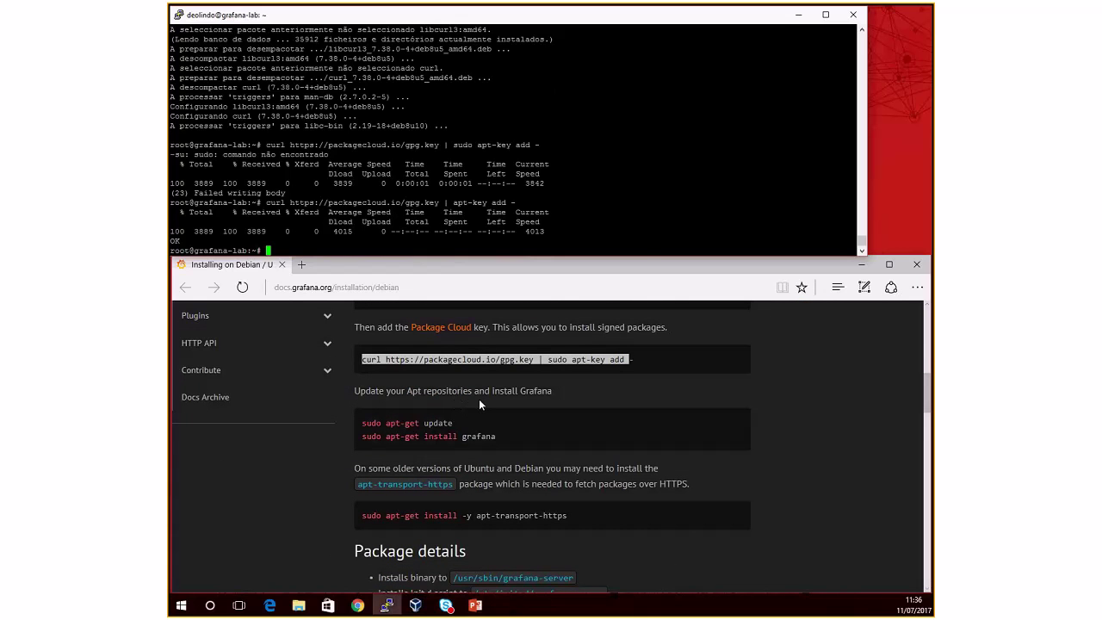
key("Up")
key("Up")
key("Up")
key("Down")
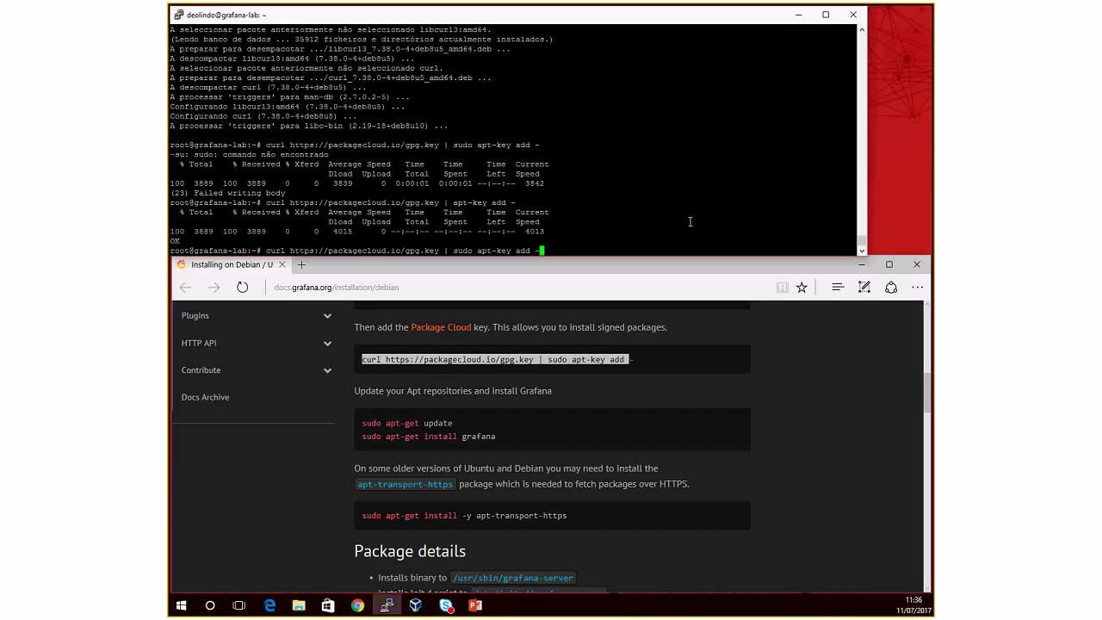
key("Up")
key("Down")
key("Down")
type("aptitud")
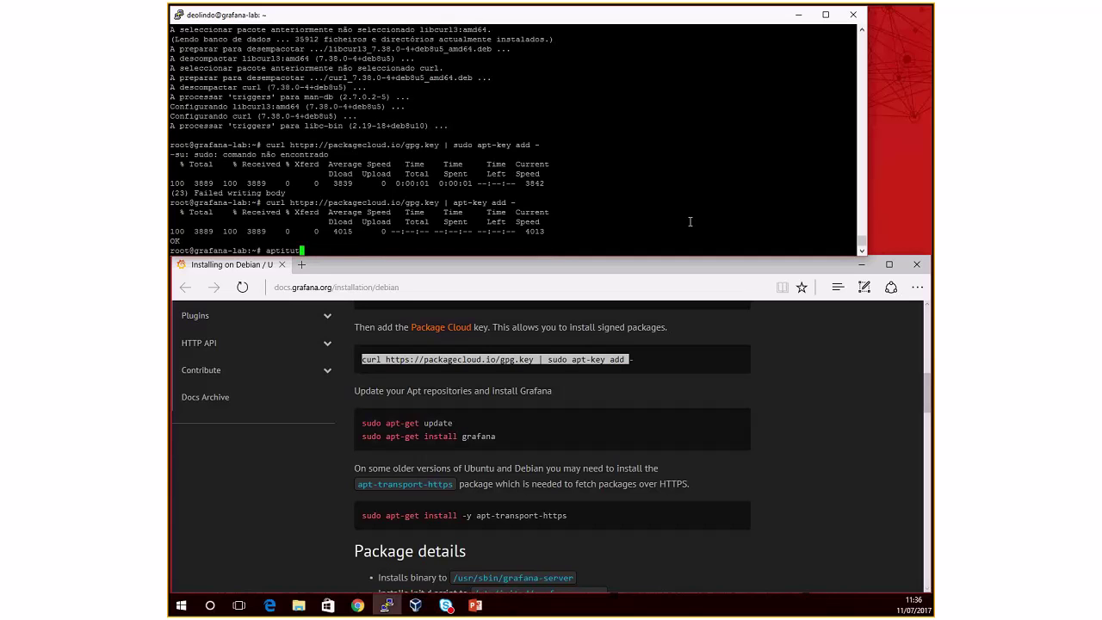
type("e update")
key("Return")
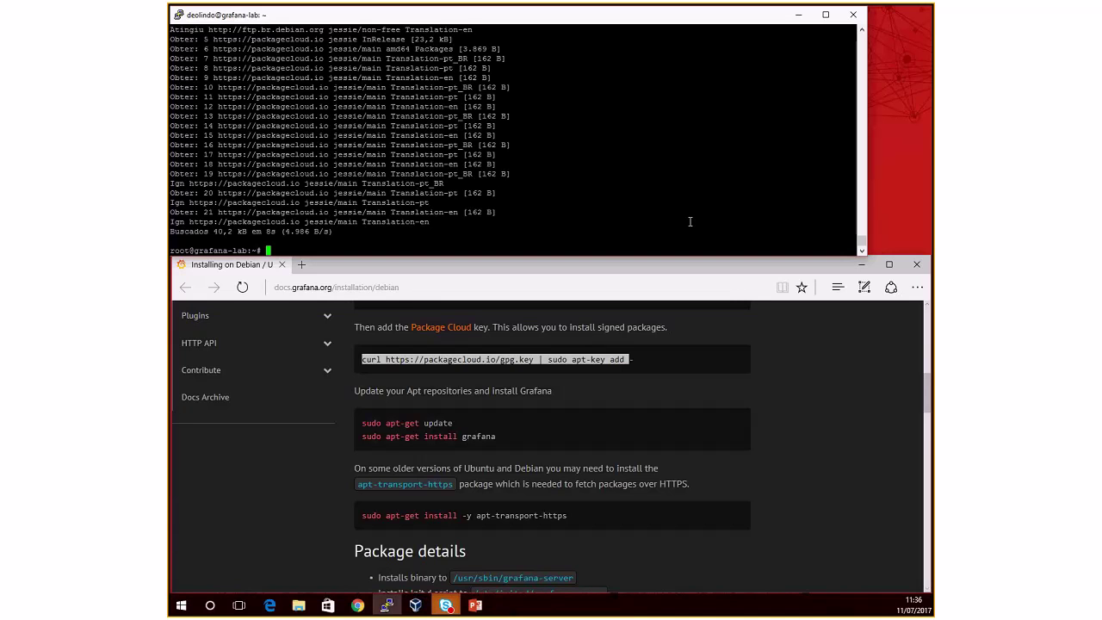
Step: Run 'apt-get install grafana', which reports grafana already at the newest version
scroll(699, 426, "down", 1)
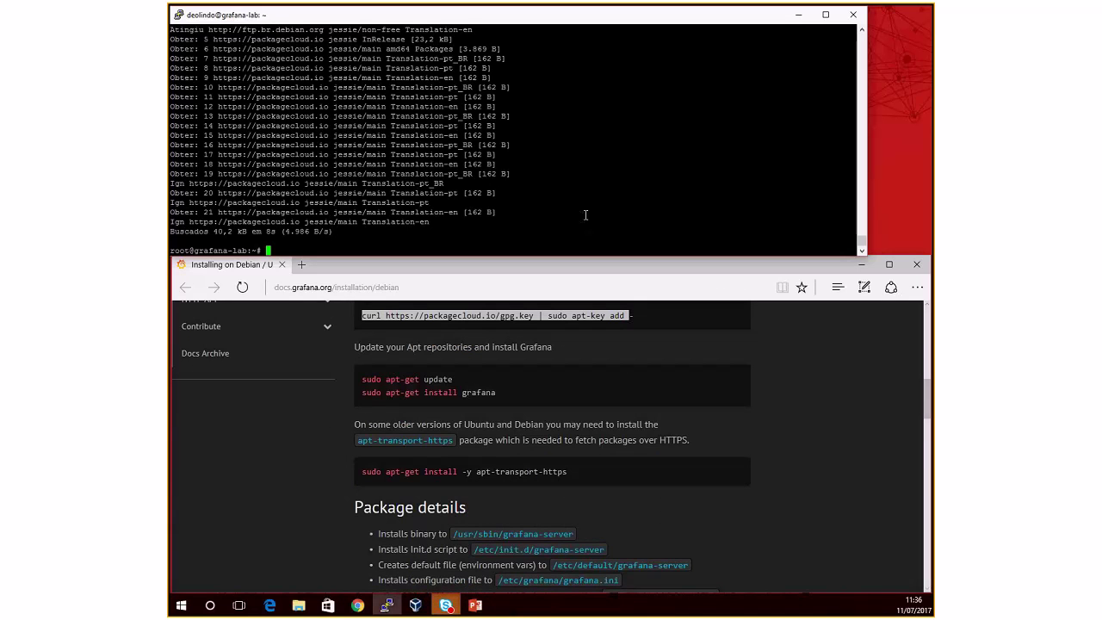
type("apt-get install ")
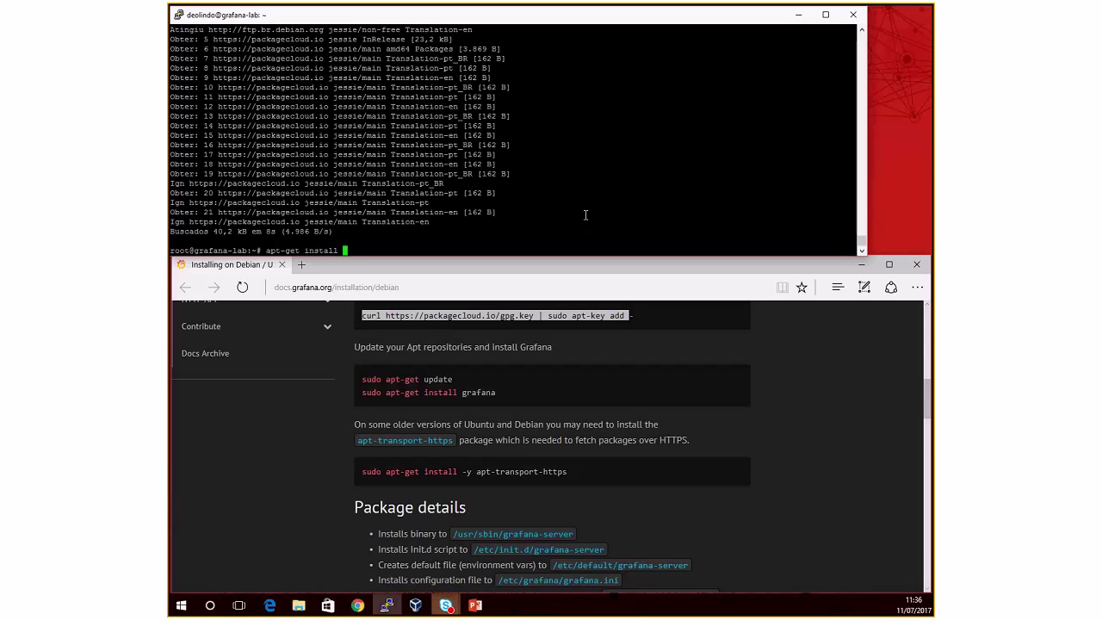
type("grafana")
key("Return")
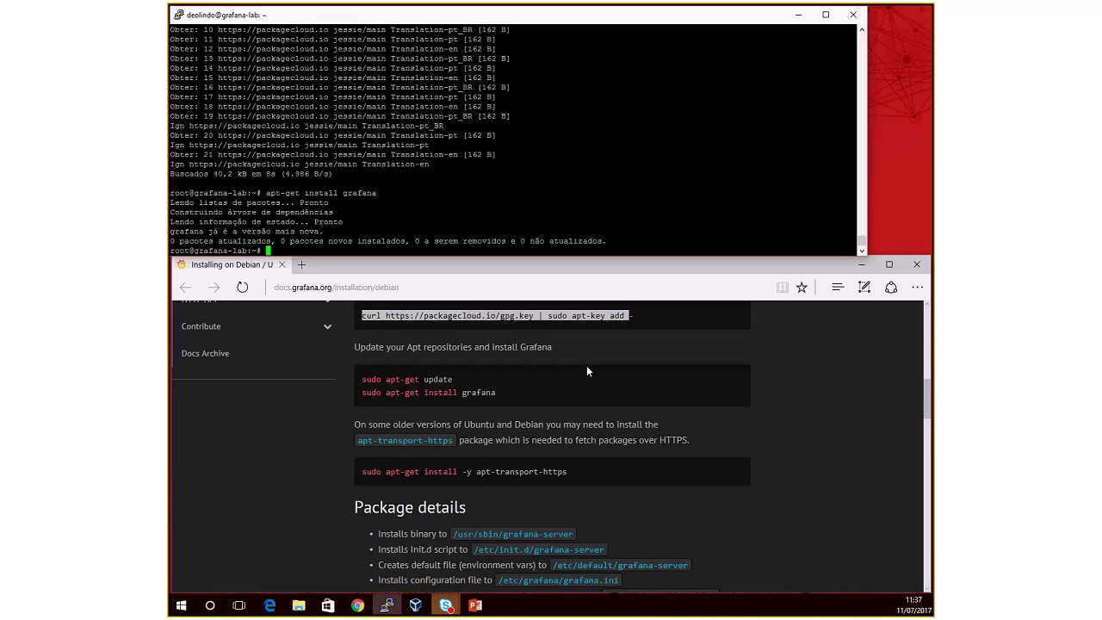
Step: Start the Grafana service with 'service grafana-server start'
left_click_drag(463, 472, 603, 472)
left_click(603, 473)
scroll(576, 481, "down", 1)
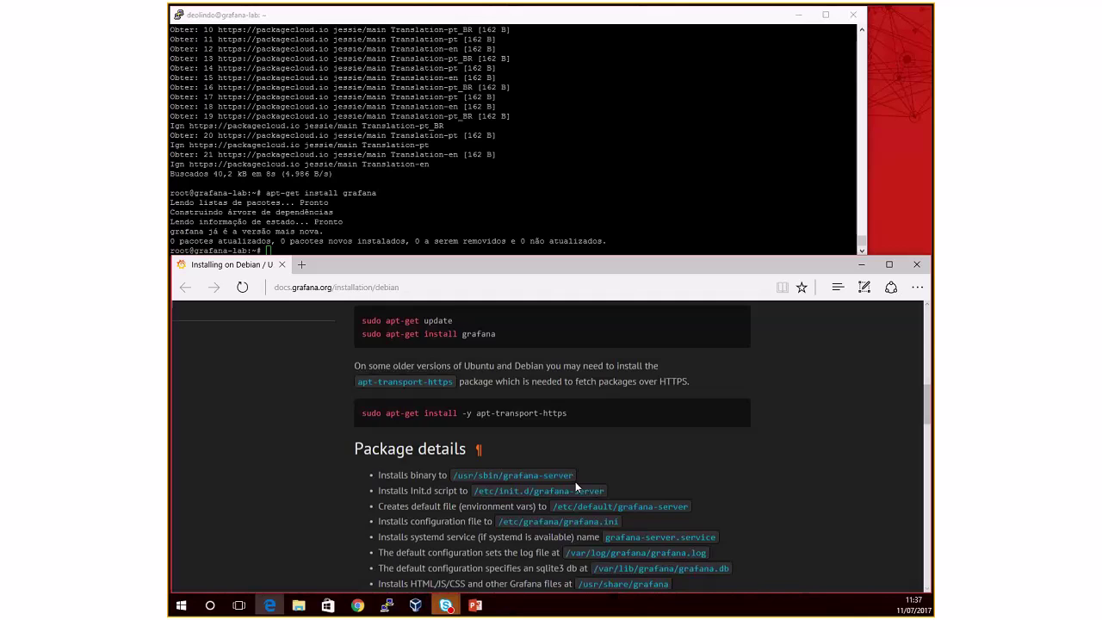
scroll(576, 482, "down", 1)
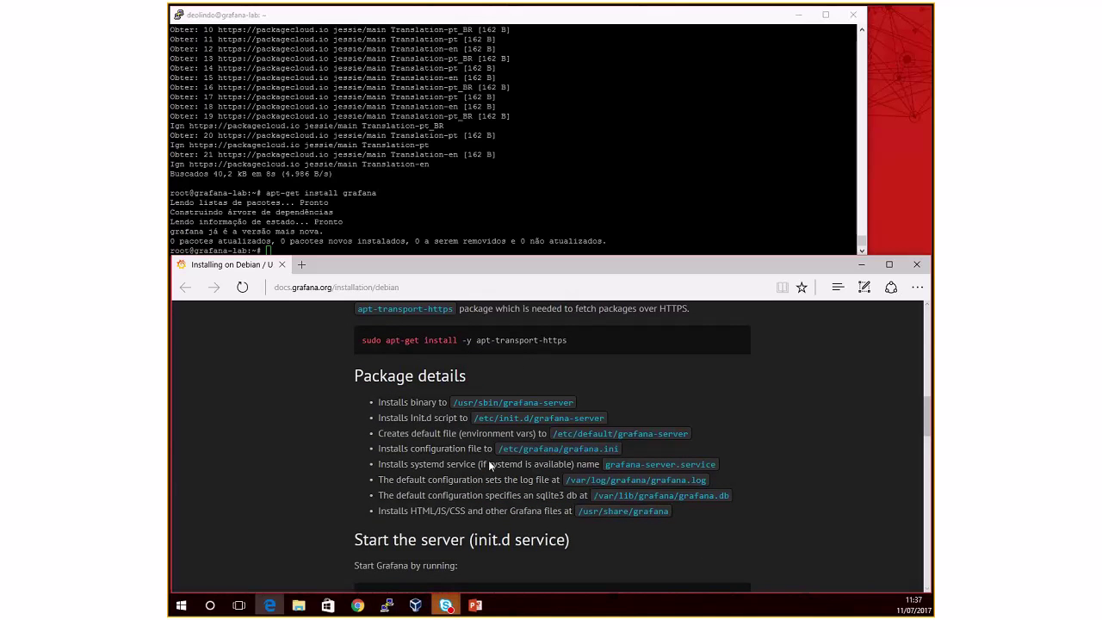
scroll(487, 468, "down", 2)
scroll(487, 469, "down", 1)
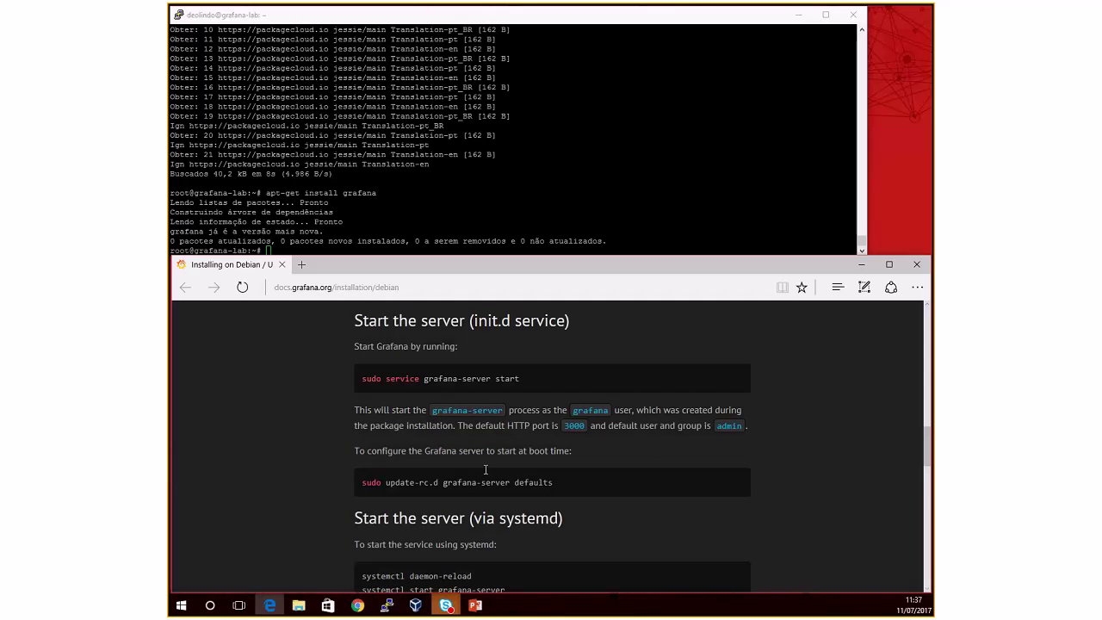
left_click(405, 192)
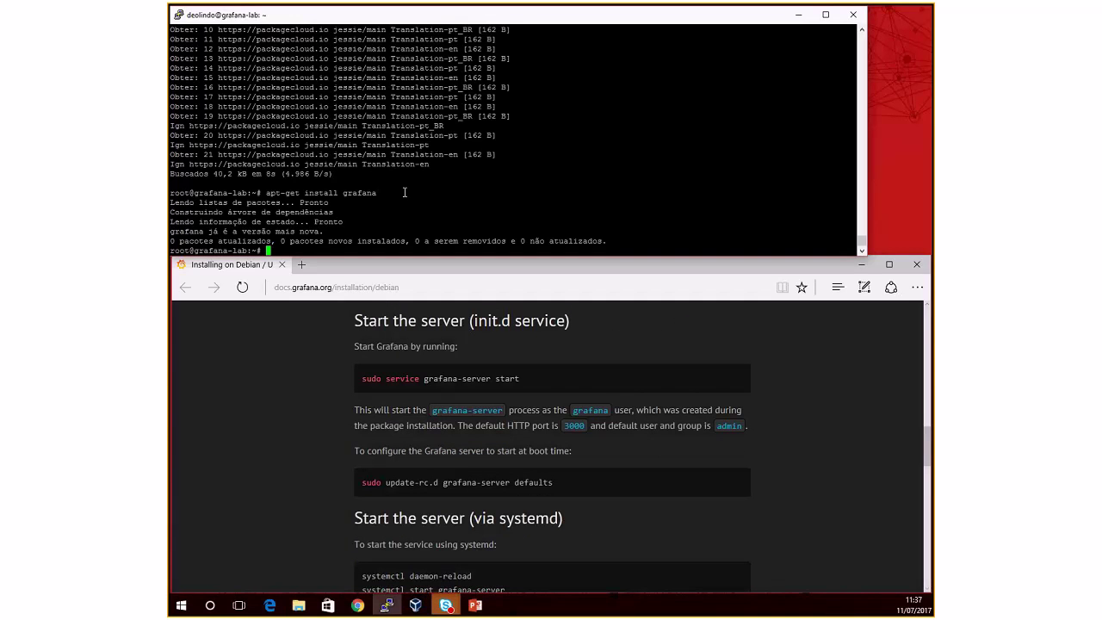
key("ctrl+l")
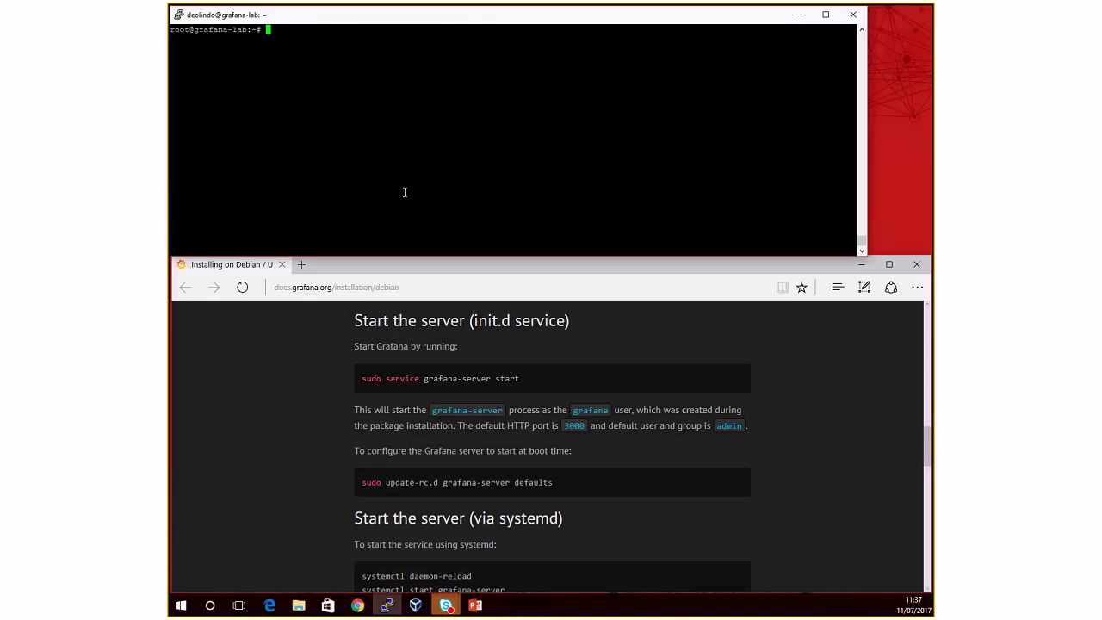
type("service grafan")
type("a-server start")
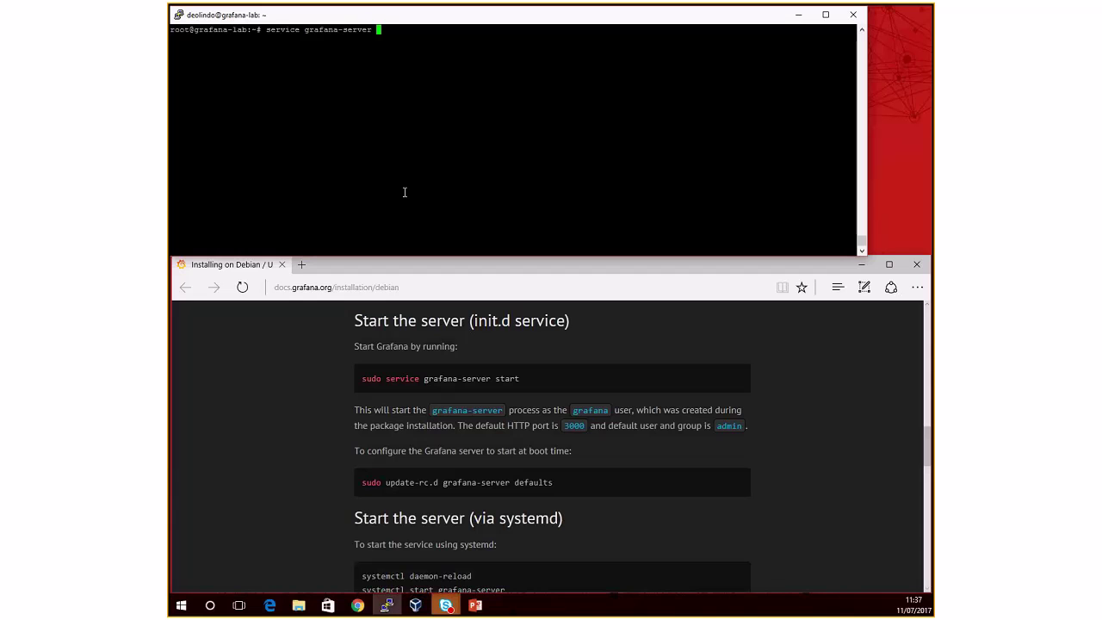
key("Return")
Step: Check the grafana-server service status
key("Up")
key("BackSpace")
key("BackSpace")
type("tus")
key("Return")
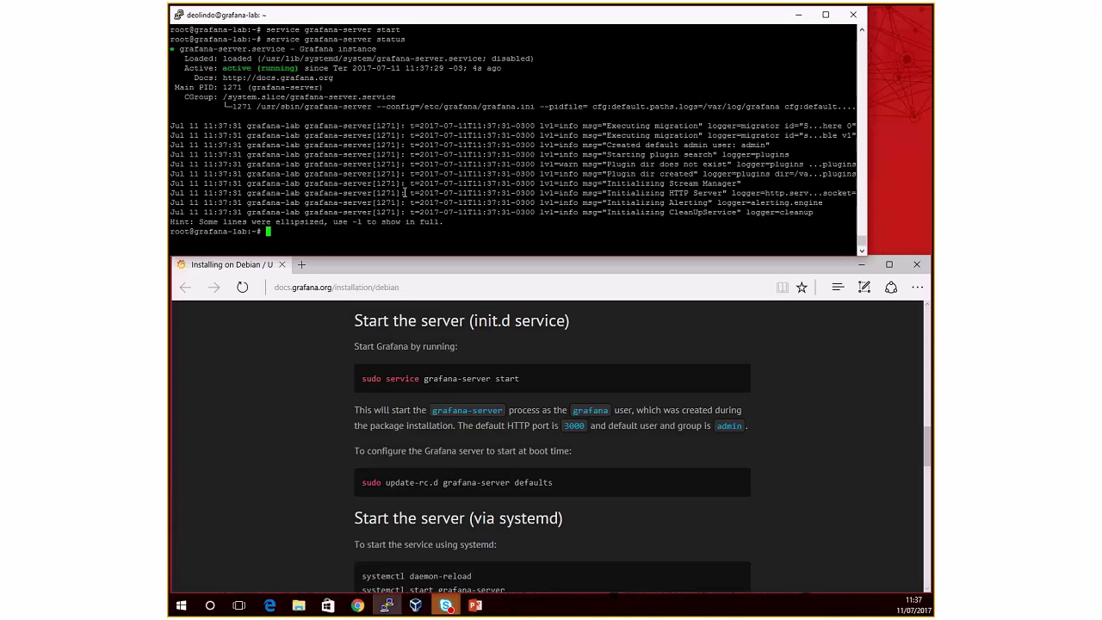
Step: List listening ports with 'netstat -tnpl' and highlight grafana-server on port 3000
key("ctrl+l")
type("netstat -tnpl")
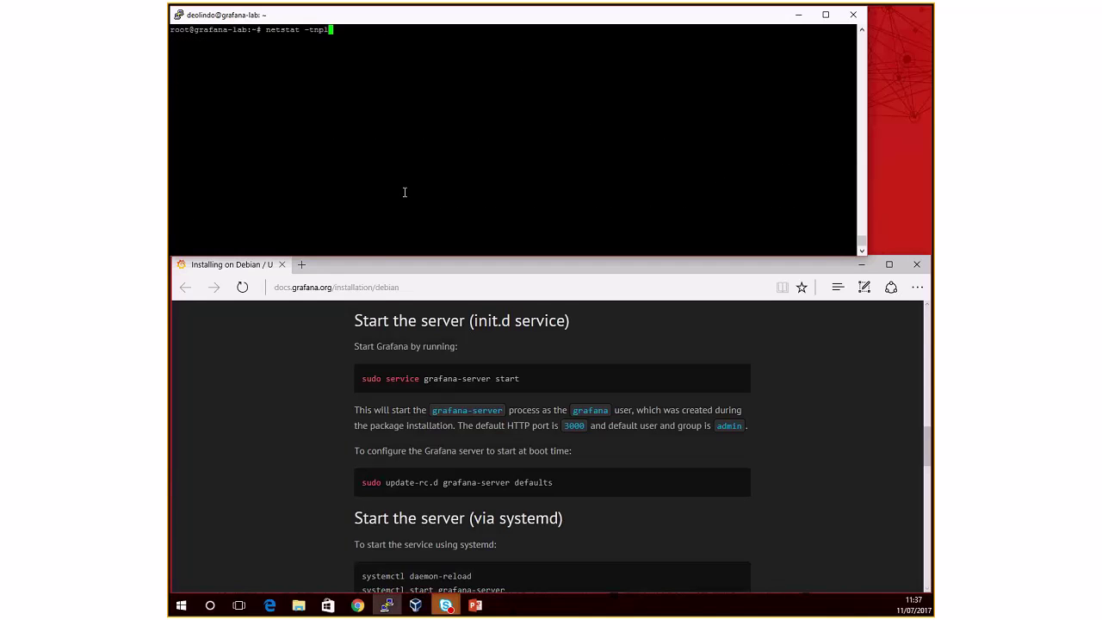
key("Return")
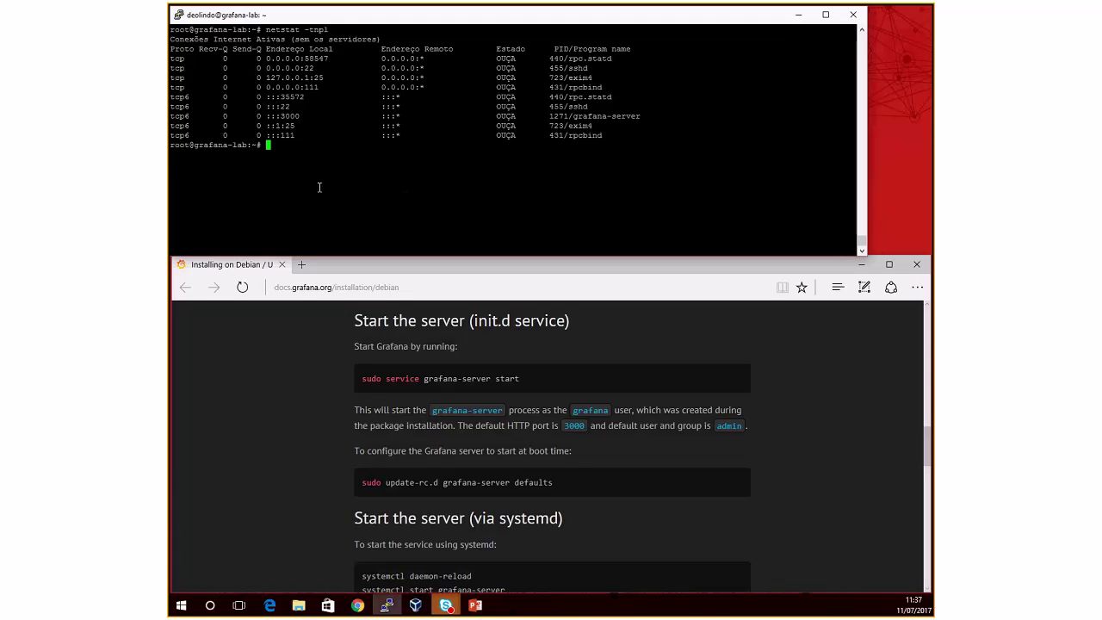
left_click_drag(284, 118, 298, 118)
left_click(297, 118)
double_click(286, 116)
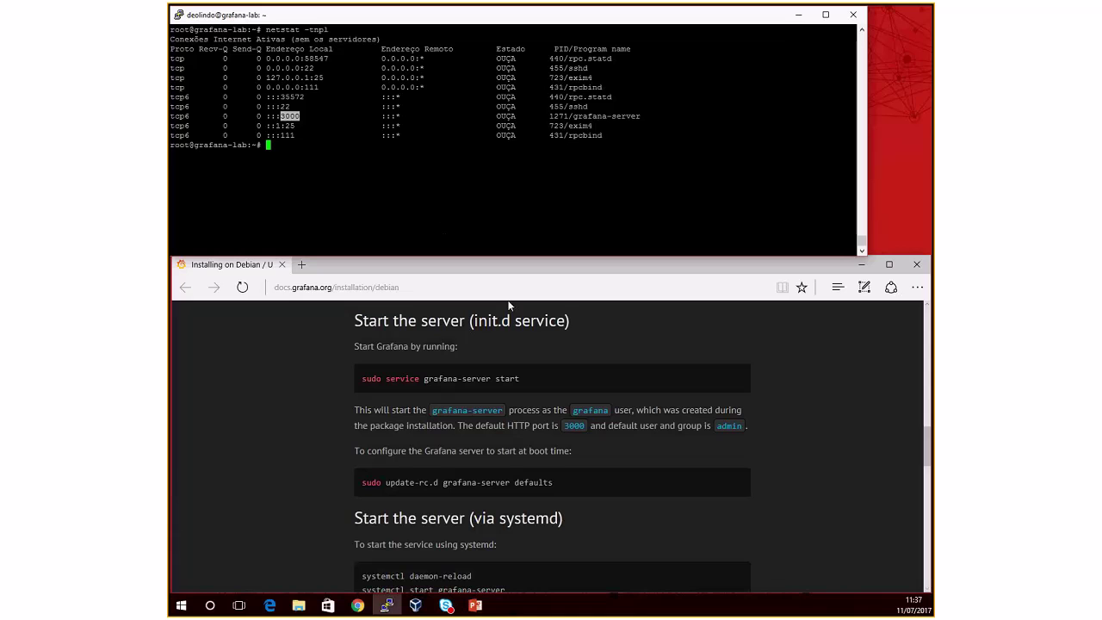
left_click(362, 207)
double_click(288, 115)
left_click(324, 143)
Step: Open the Grafana login page at 192.168.0.10:3000 in Chrome
left_click(357, 608)
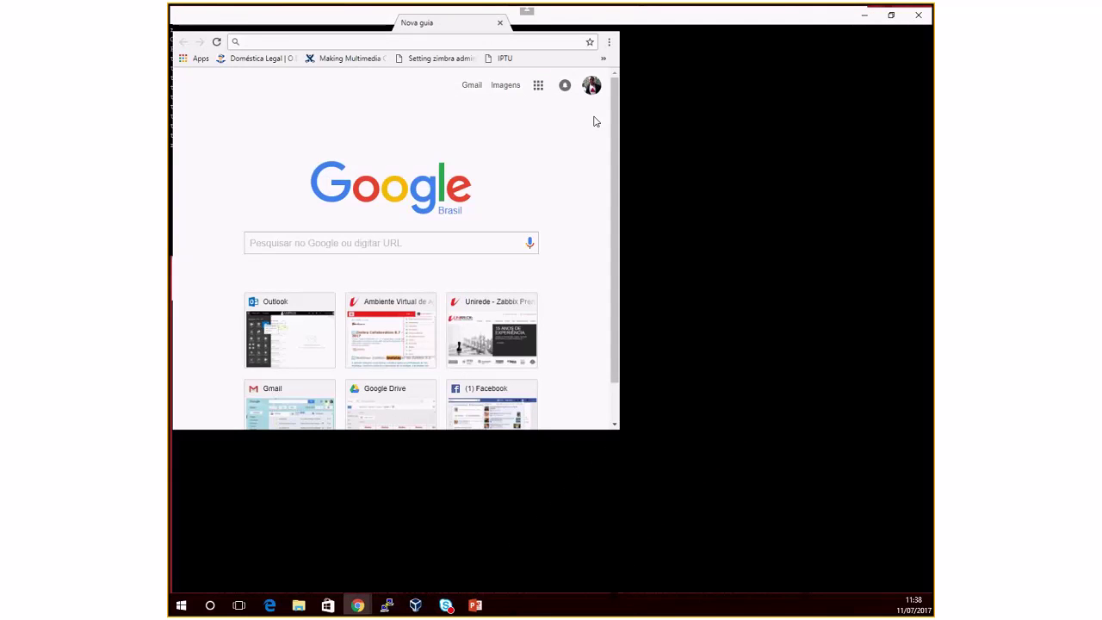
type("192.168.")
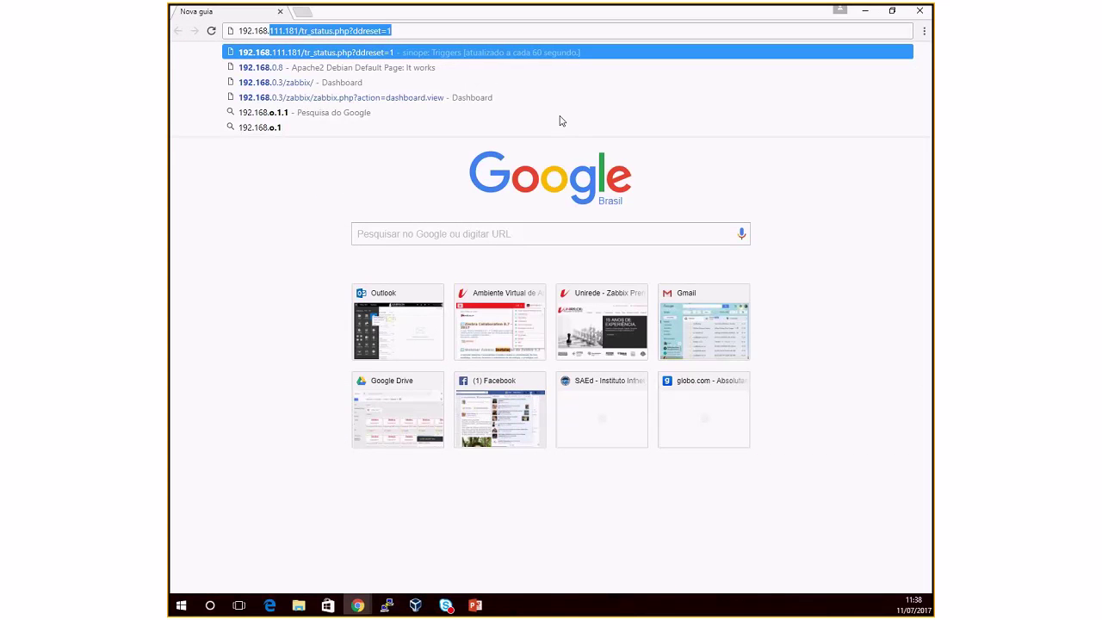
type("0.10:")
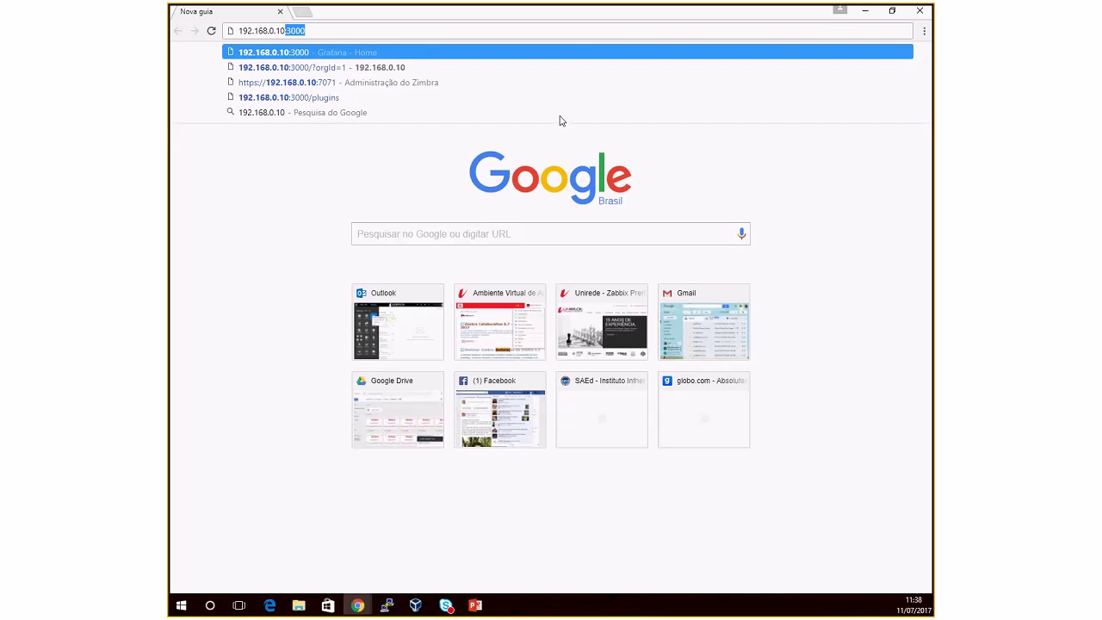
key("Return")
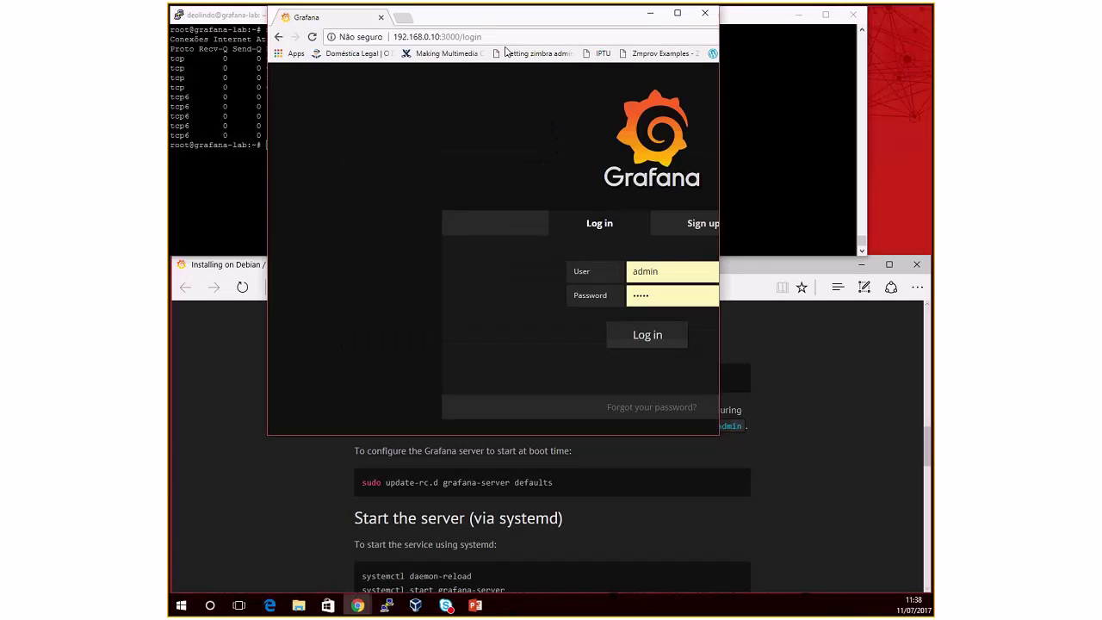
Step: Resize and reposition the browser window showing the Grafana login page
left_click_drag(506, 52, 506, 177)
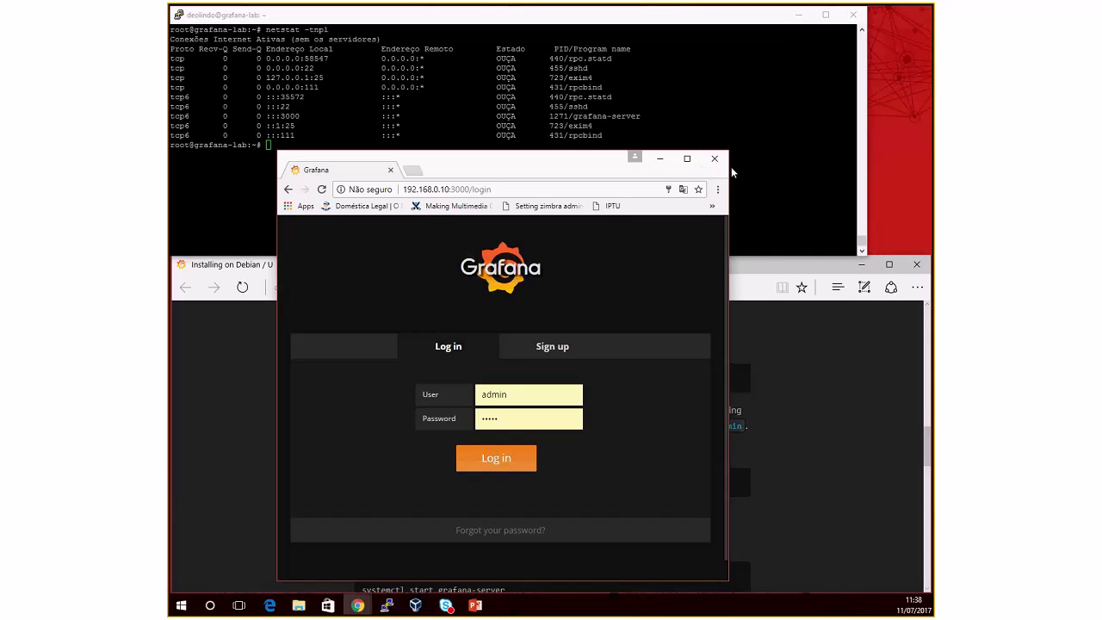
left_click_drag(645, 164, 644, 161)
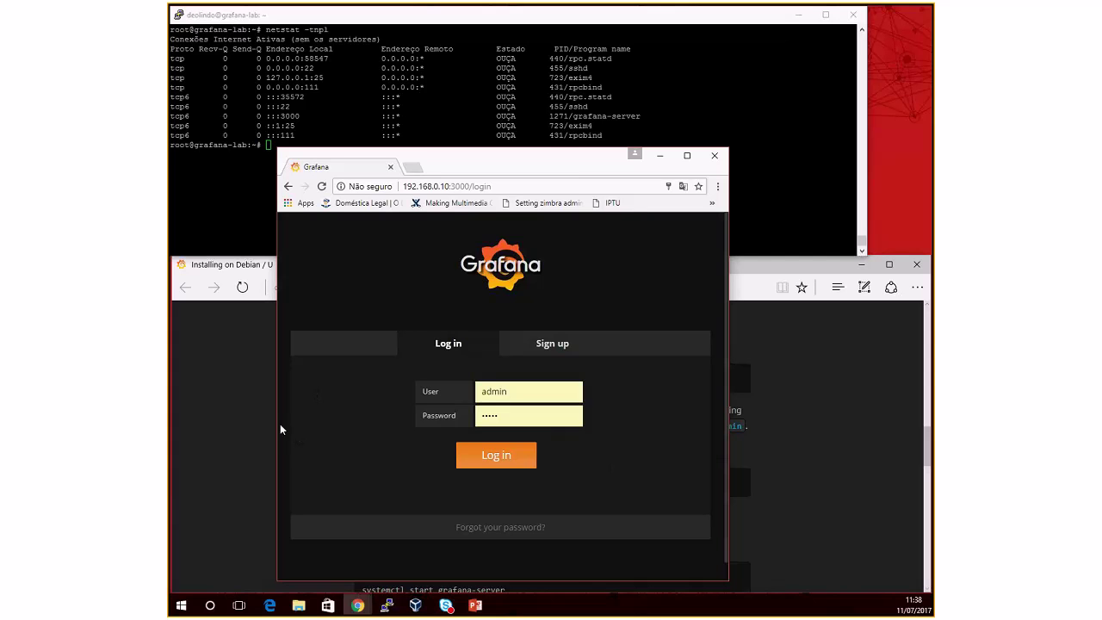
left_click_drag(278, 424, 196, 424)
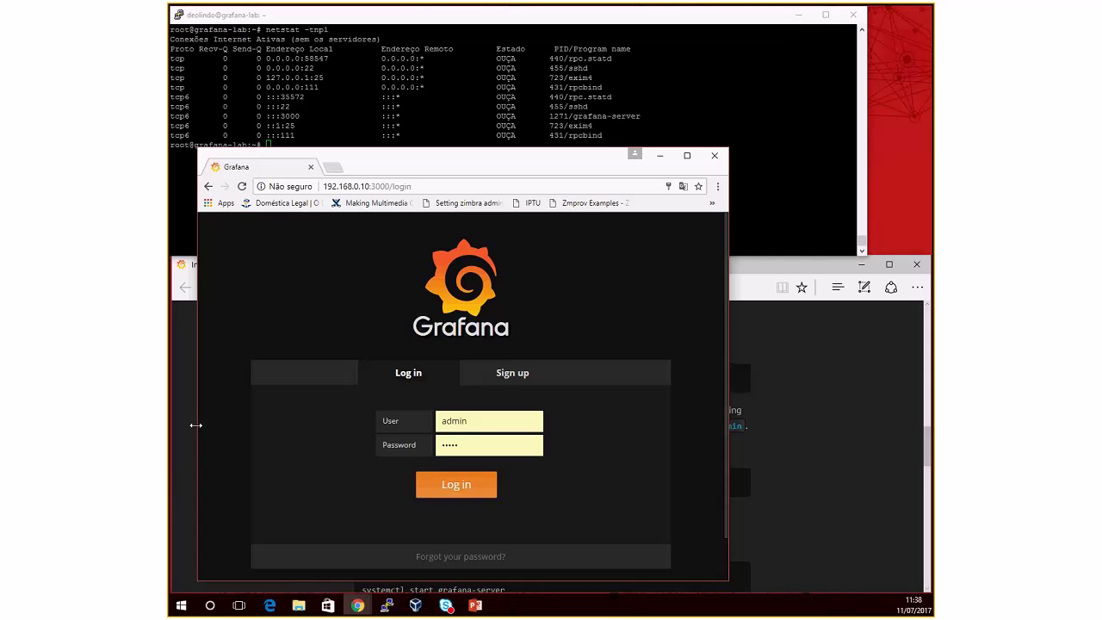
left_click_drag(729, 504, 927, 511)
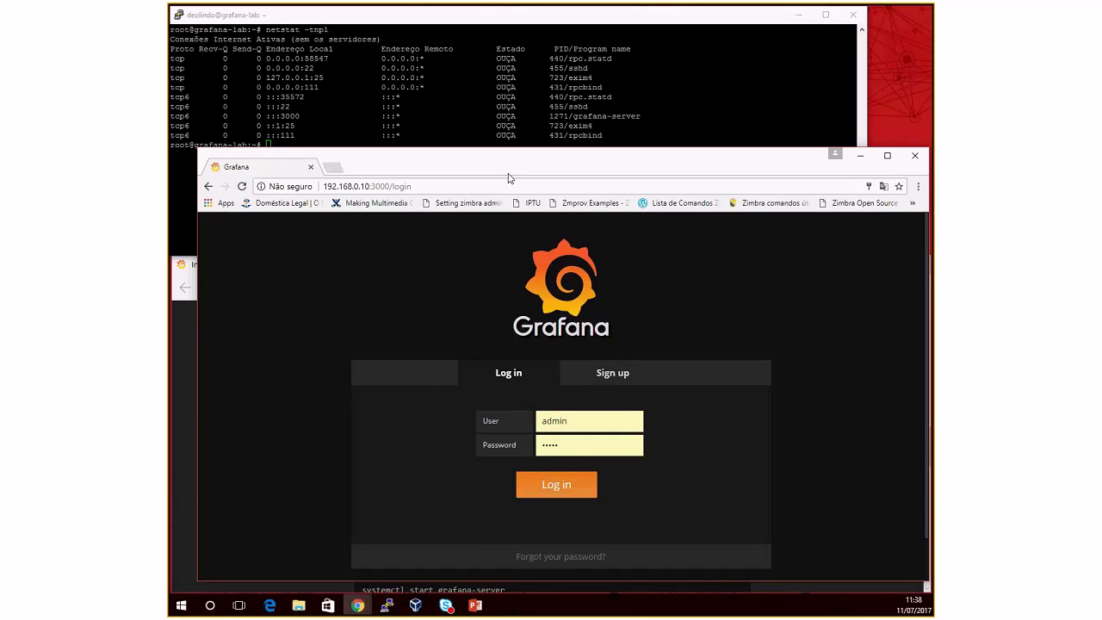
left_click_drag(196, 337, 169, 337)
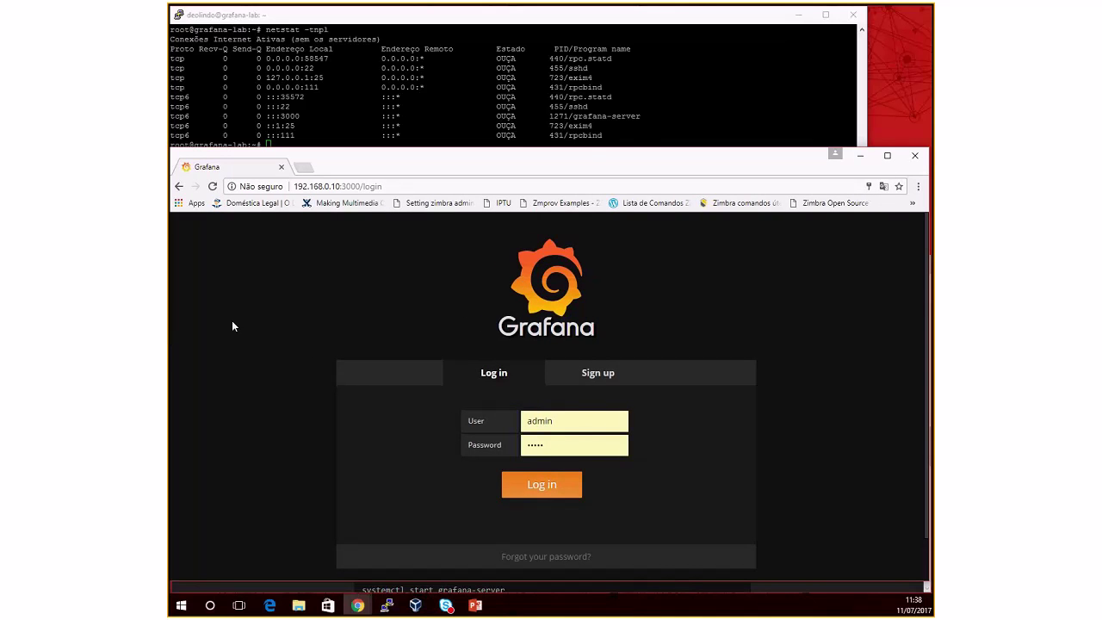
left_click_drag(399, 165, 402, 174)
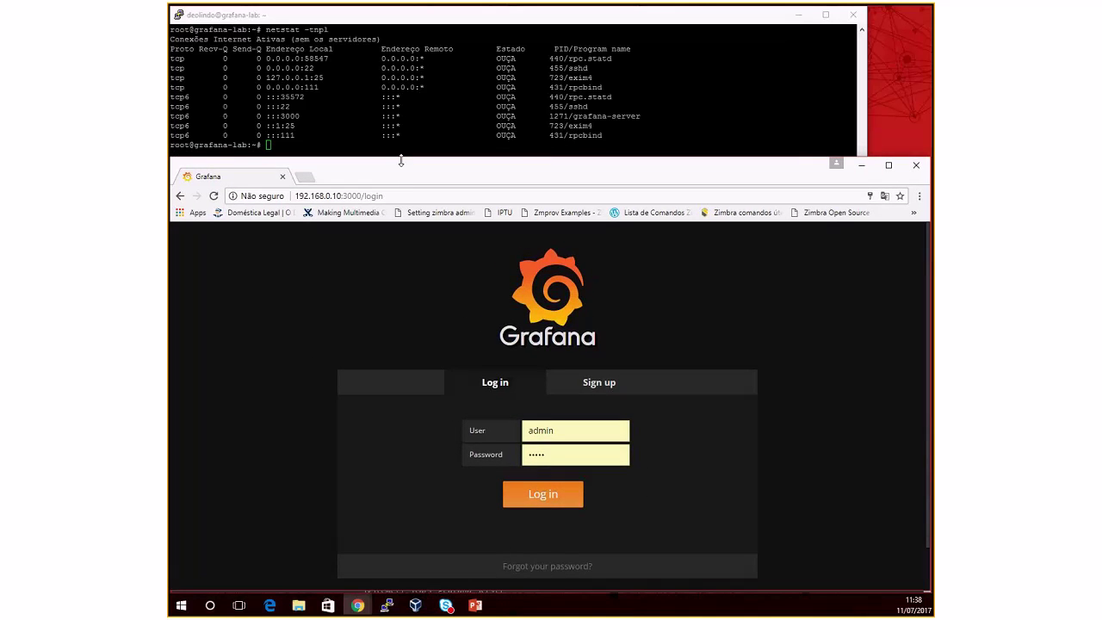
double_click(401, 158)
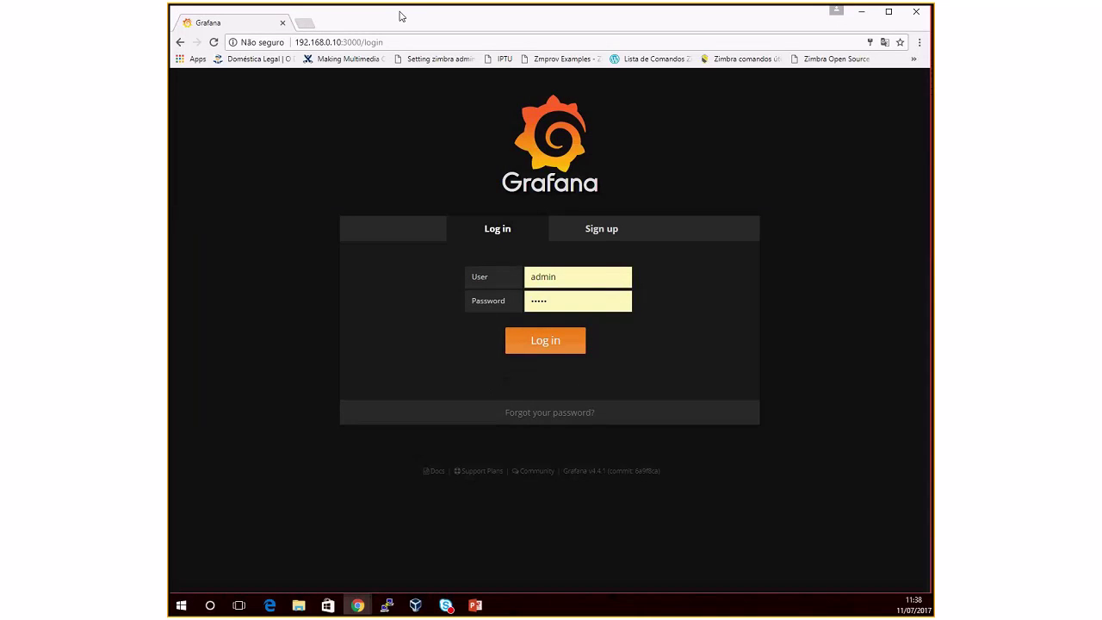
left_click_drag(402, 15, 402, 179)
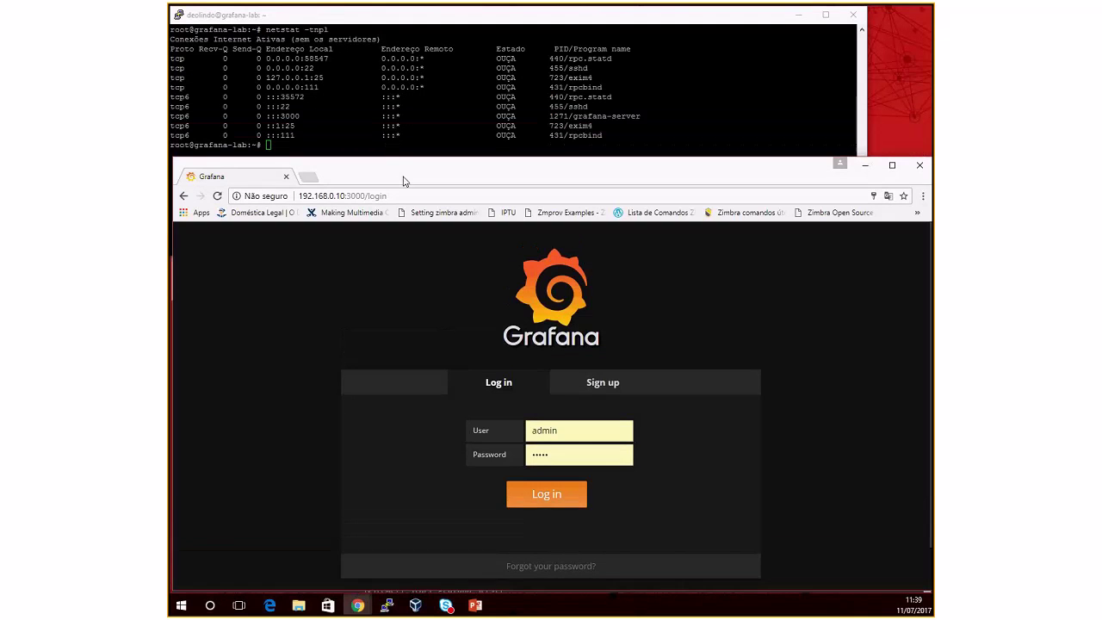
left_click_drag(564, 439, 492, 435)
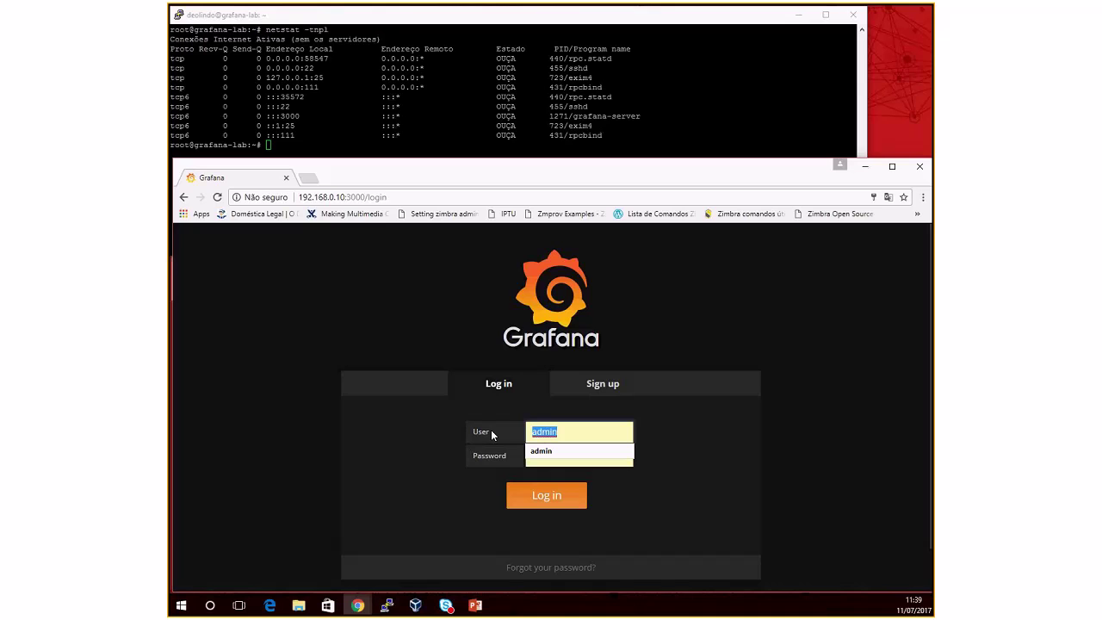
Step: Move to the password field and log in to Grafana v4.4.1
key("Tab")
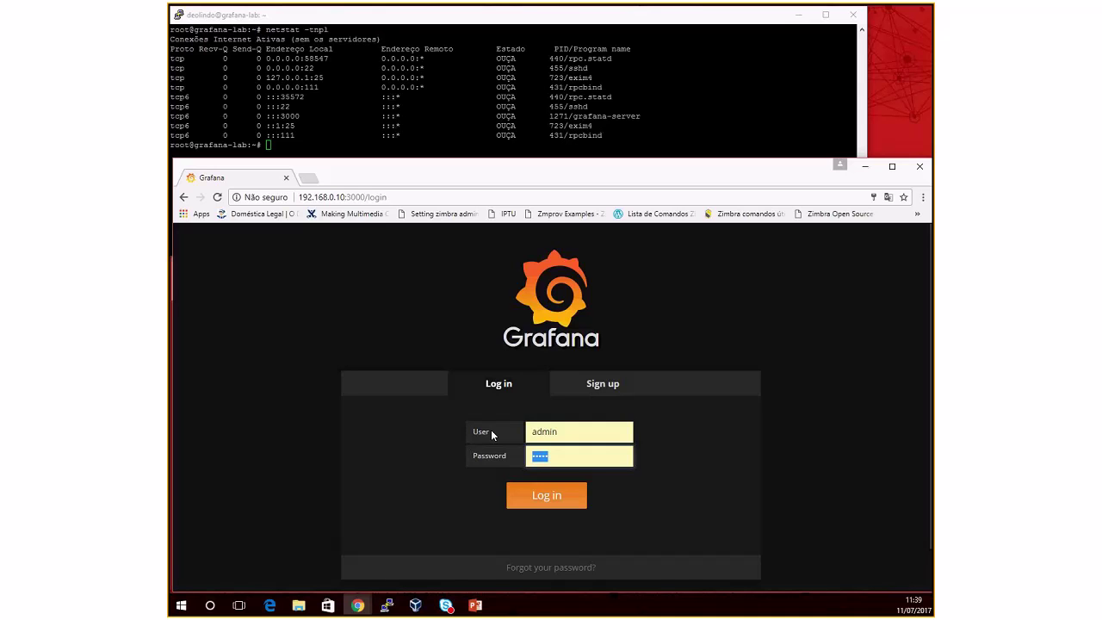
scroll(492, 435, "down", 1)
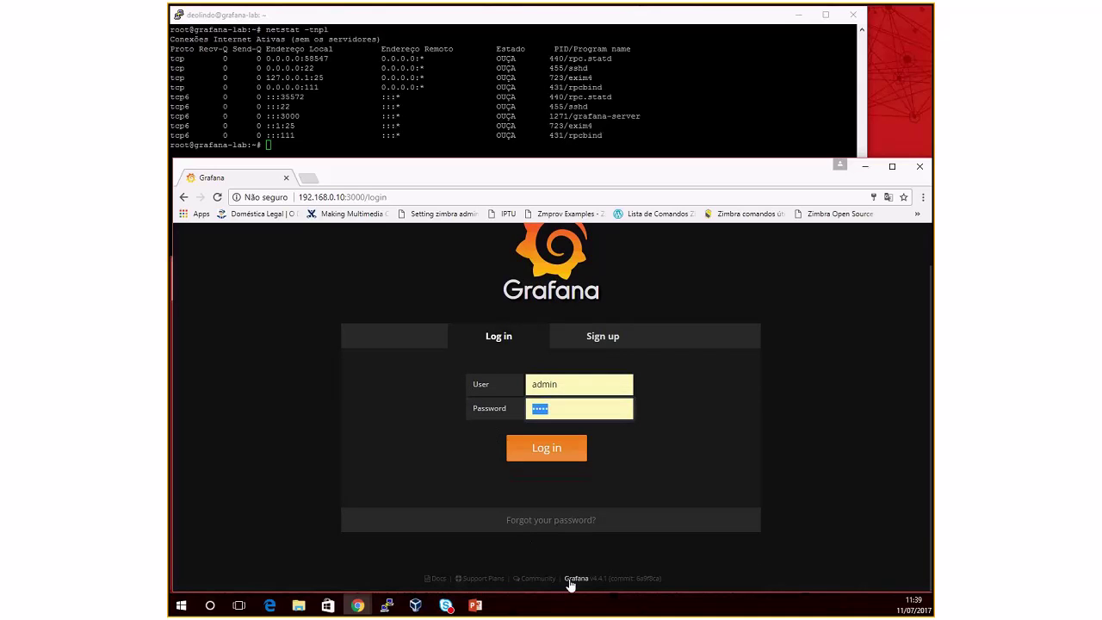
left_click_drag(562, 579, 608, 589)
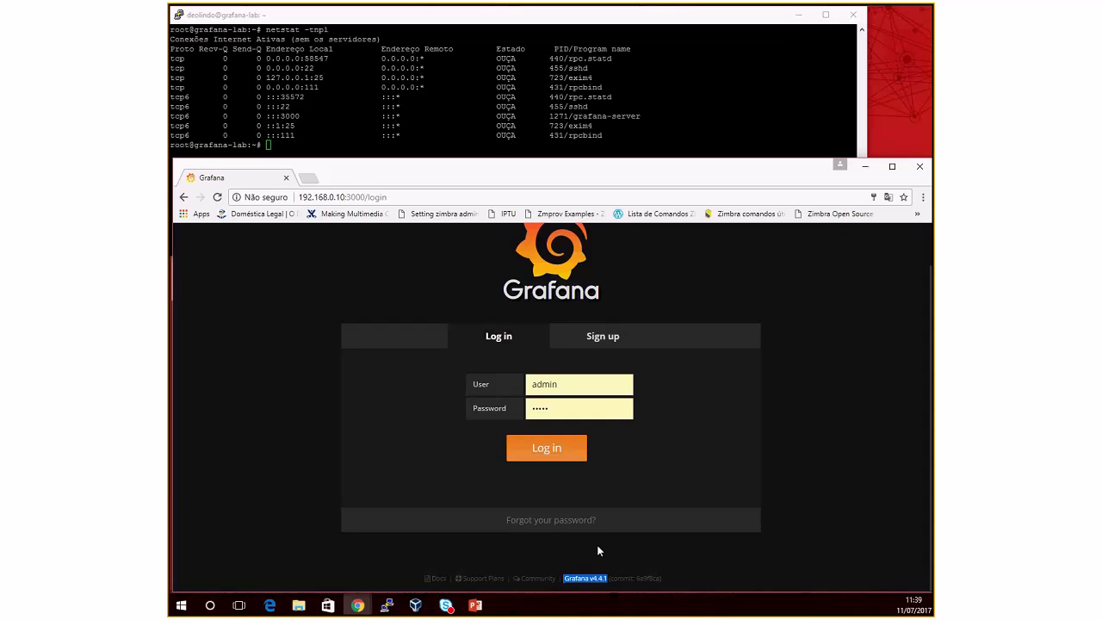
left_click(547, 449)
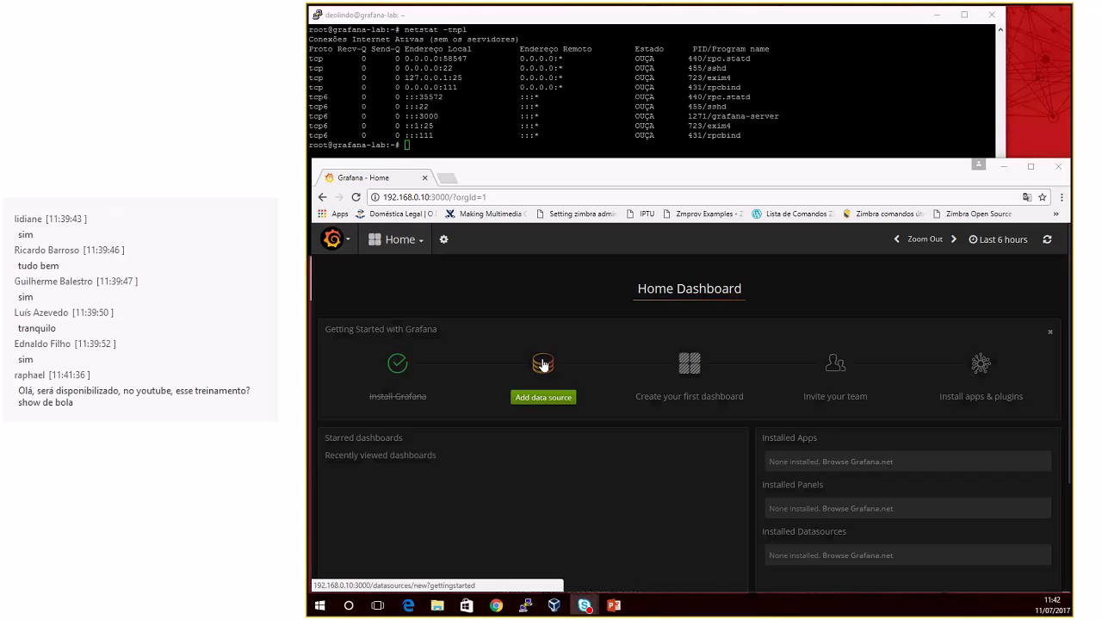
Step: Scroll the Home Dashboard to review the Getting Started with Grafana panel
scroll(544, 366, "down", 2)
scroll(543, 365, "up", 2)
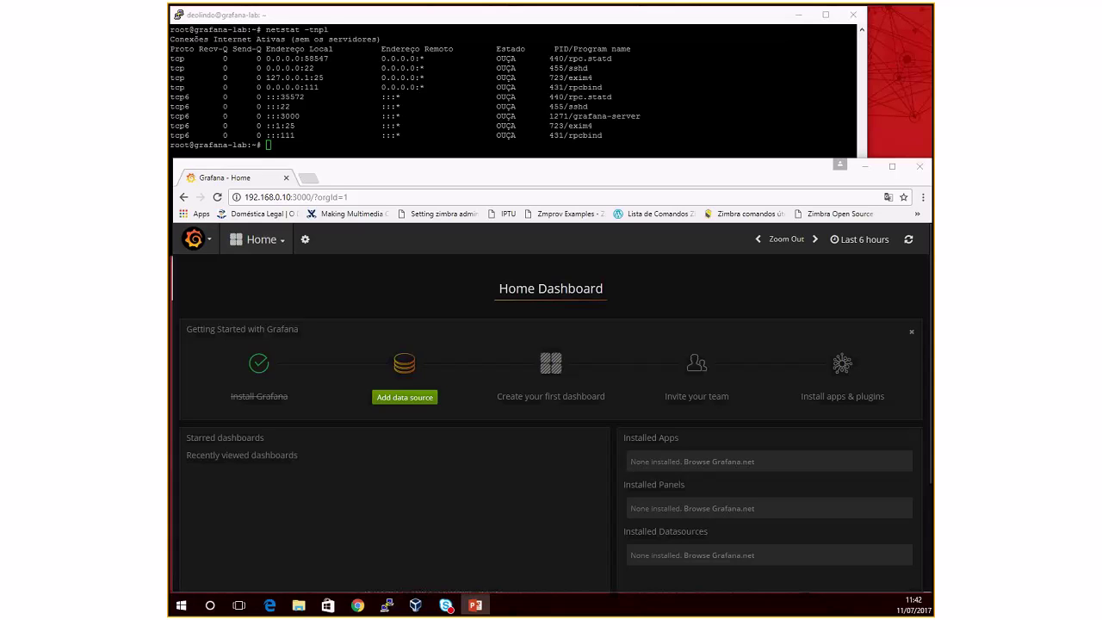
Step: Minimize the Grafana browser and the terminal, and close the Grafana Debian installation docs
left_click(865, 166)
left_click(797, 15)
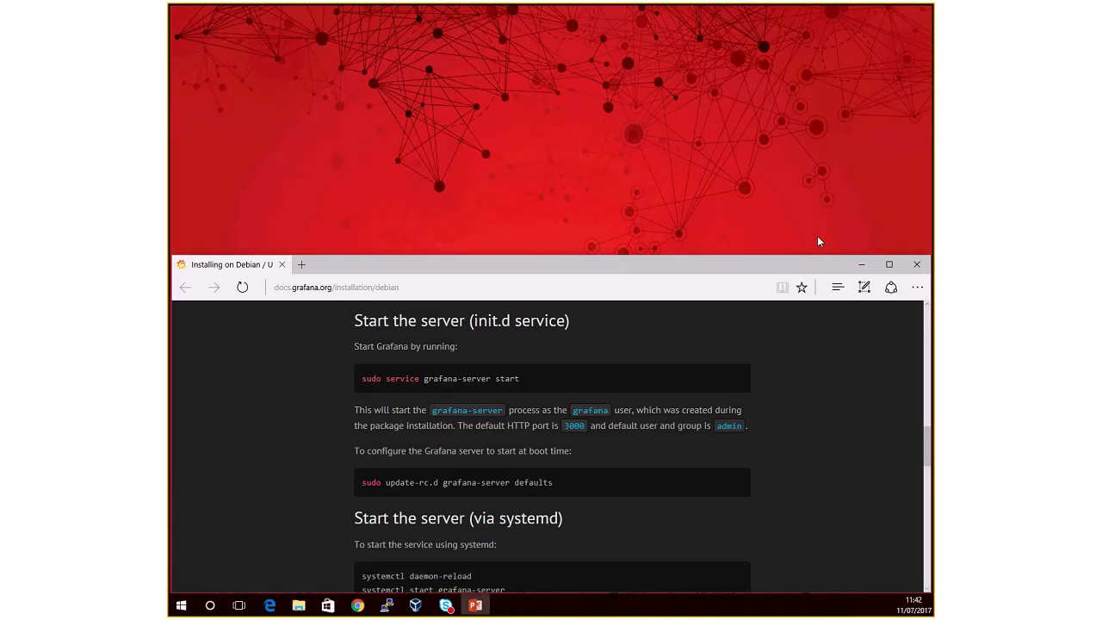
left_click(918, 265)
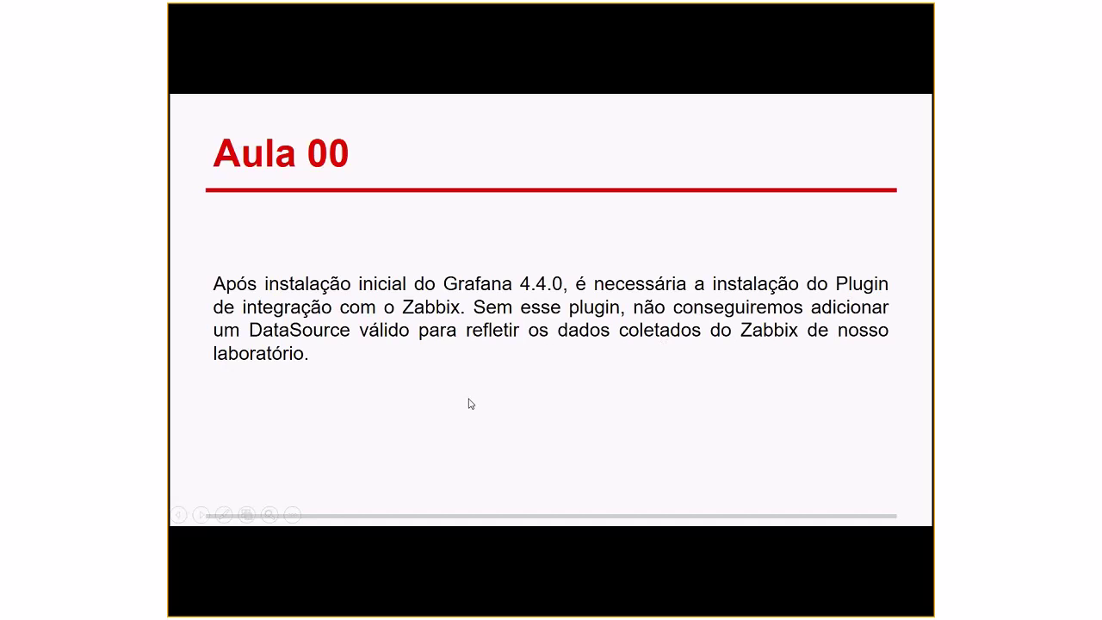
Step: End the Aula 00 slideshow and bring back Chrome's Grafana Home Dashboard
key("Escape")
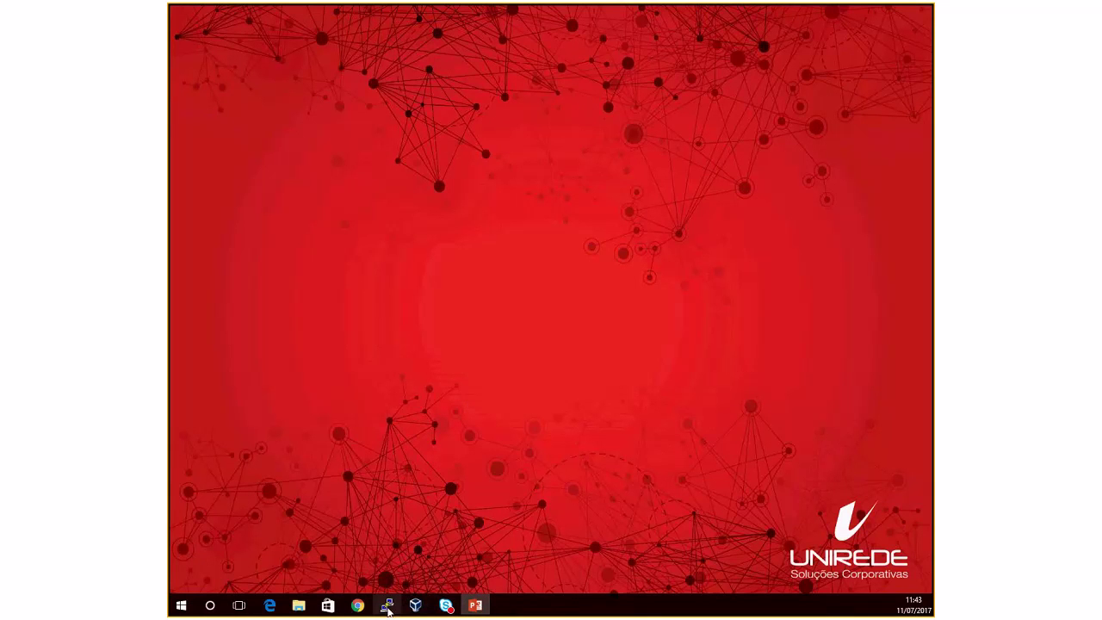
left_click(357, 607)
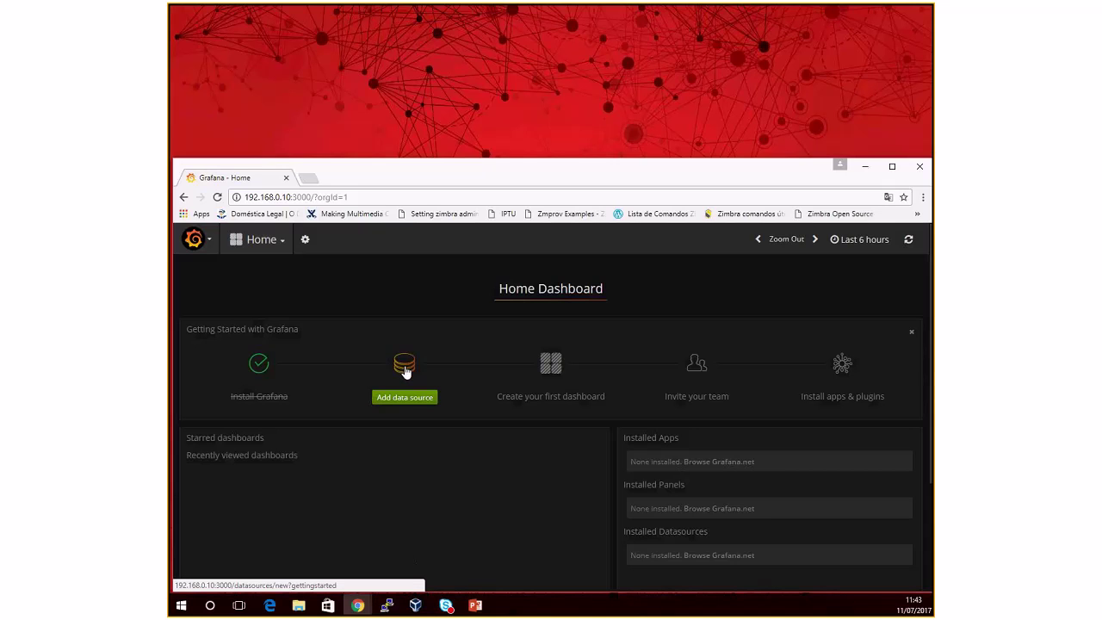
scroll(405, 370, "down", 1)
Step: Start a new Grafana data source and name it 'Zabbix 3.2 DC-RJ'
left_click(407, 311)
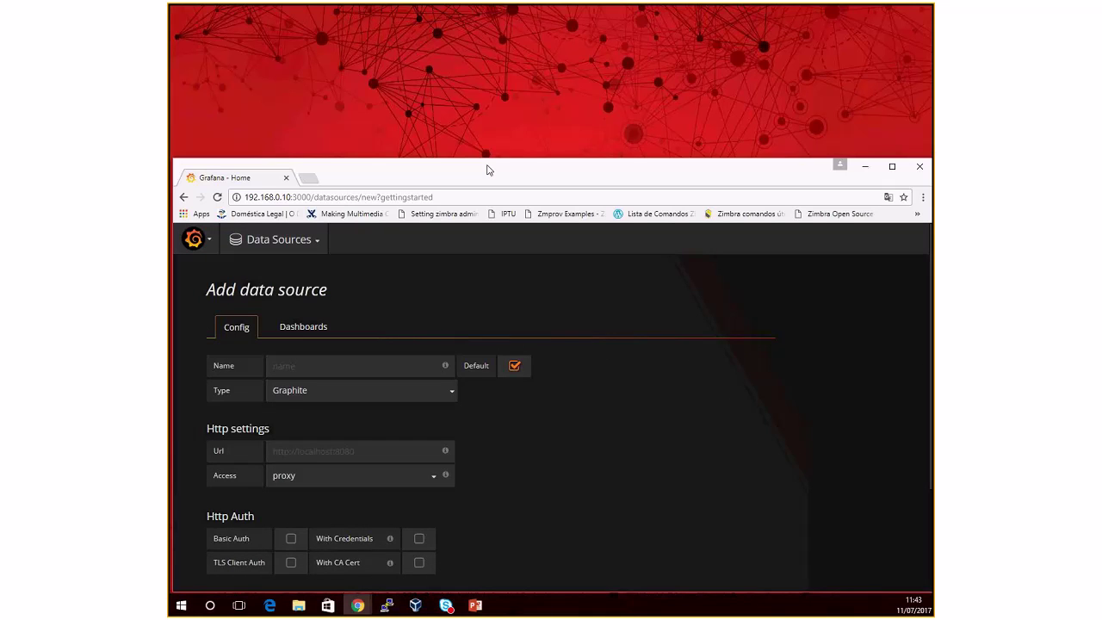
left_click_drag(487, 169, 486, 133)
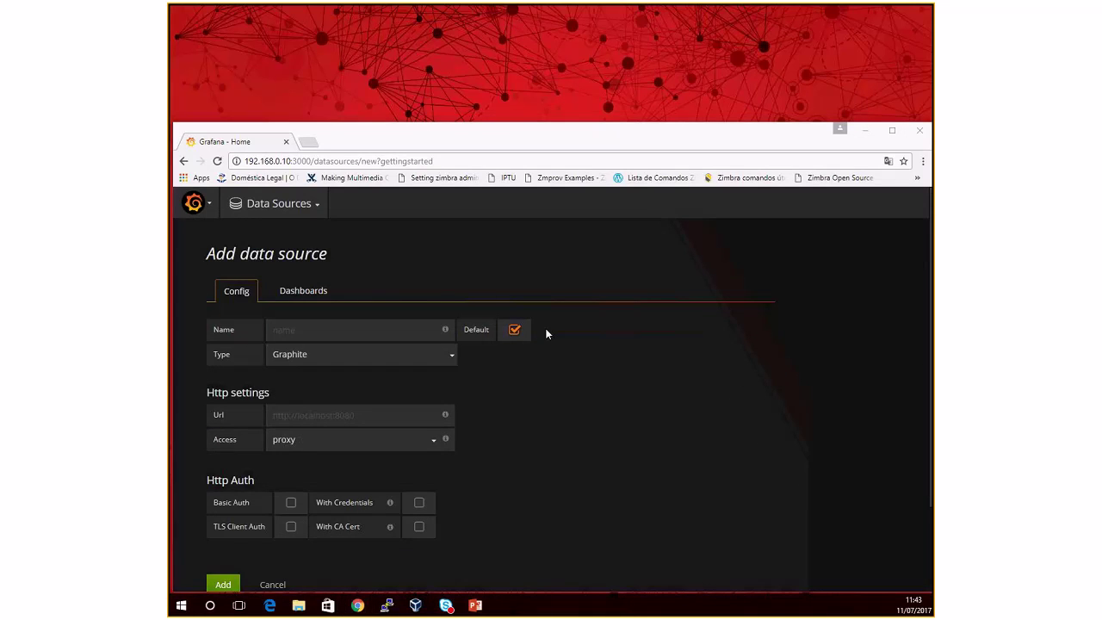
left_click(316, 332)
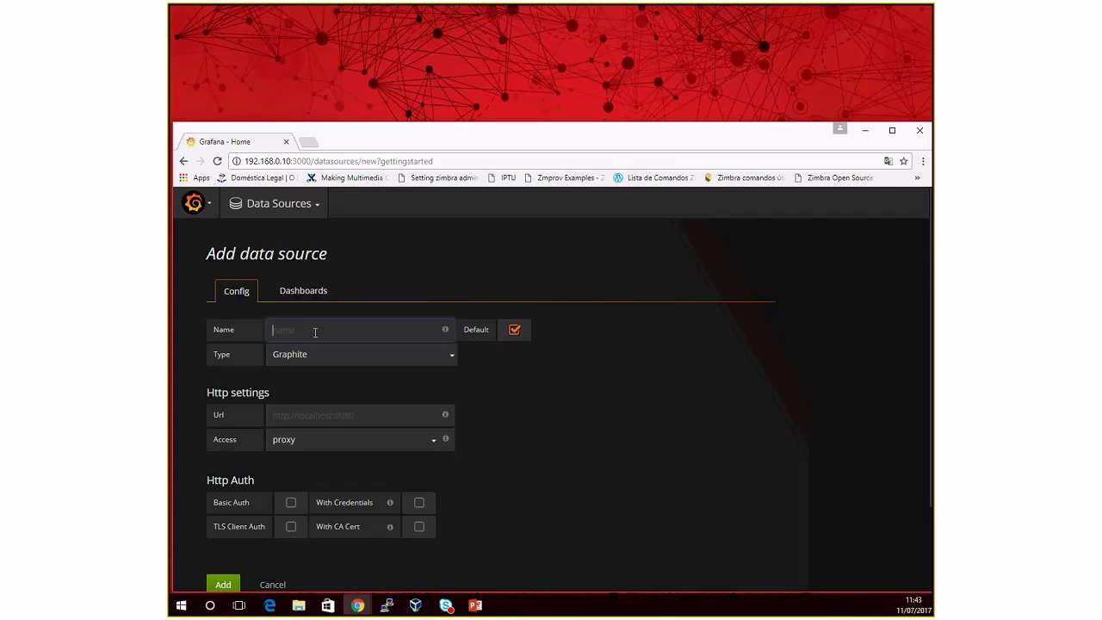
type("Zabbix 3.2 DC-RJ")
left_click(367, 377)
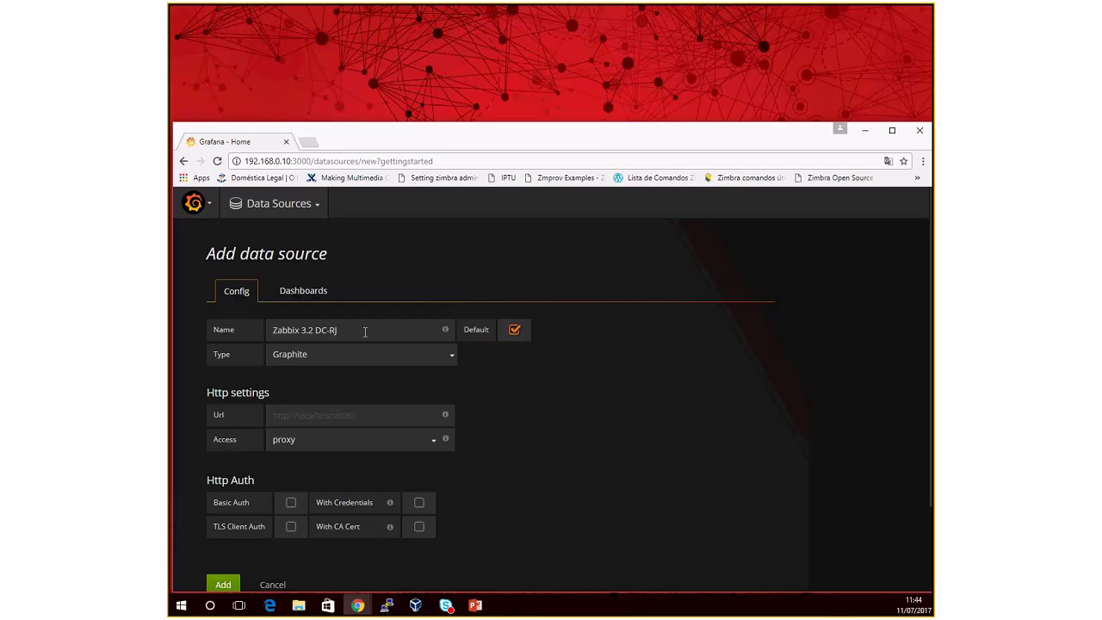
Step: Rename the data source to 'Zabbix 3.2 DC-LAB' and check the Type list for Zabbix
left_click(365, 331)
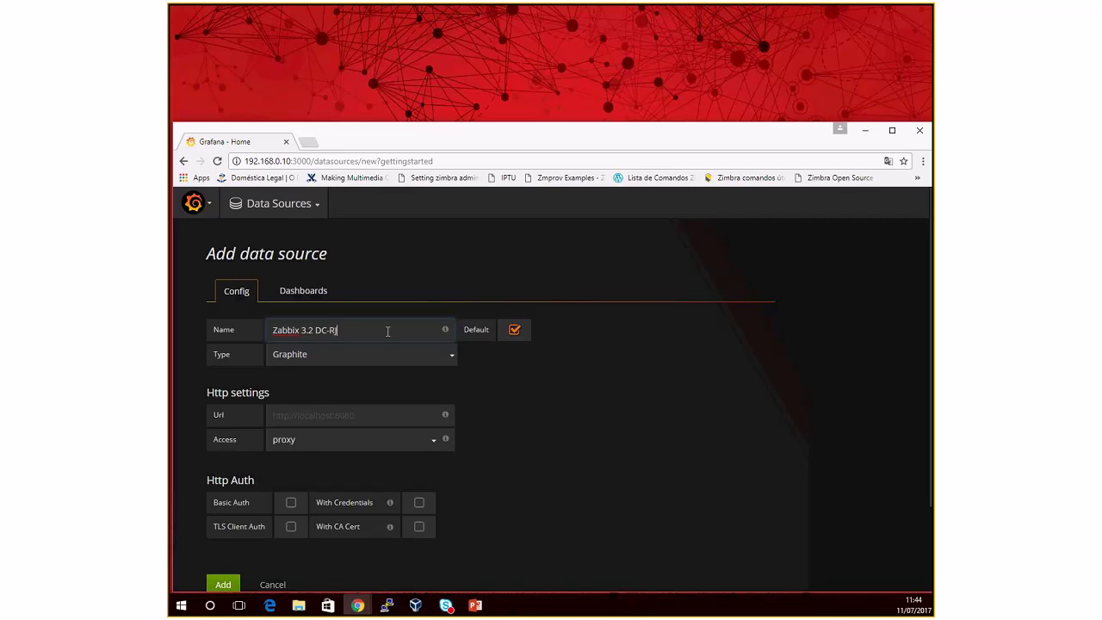
key("BackSpace")
type("LAB")
left_click(366, 360)
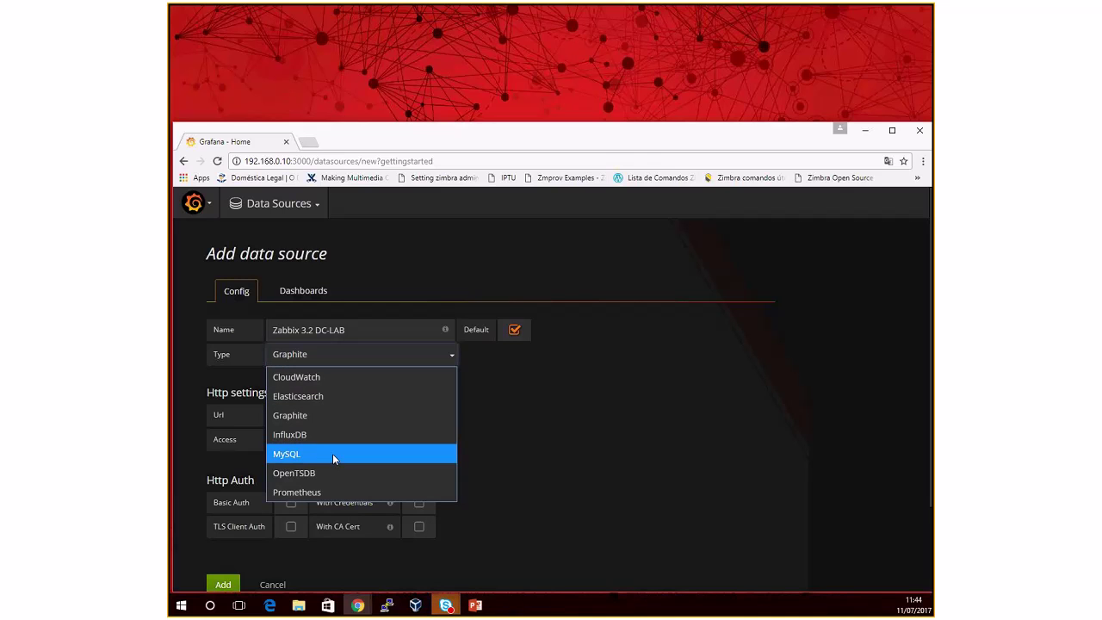
Step: Abandon the unsaved data source form, return to the Home dashboard, then open the Plugins page
left_click(542, 416)
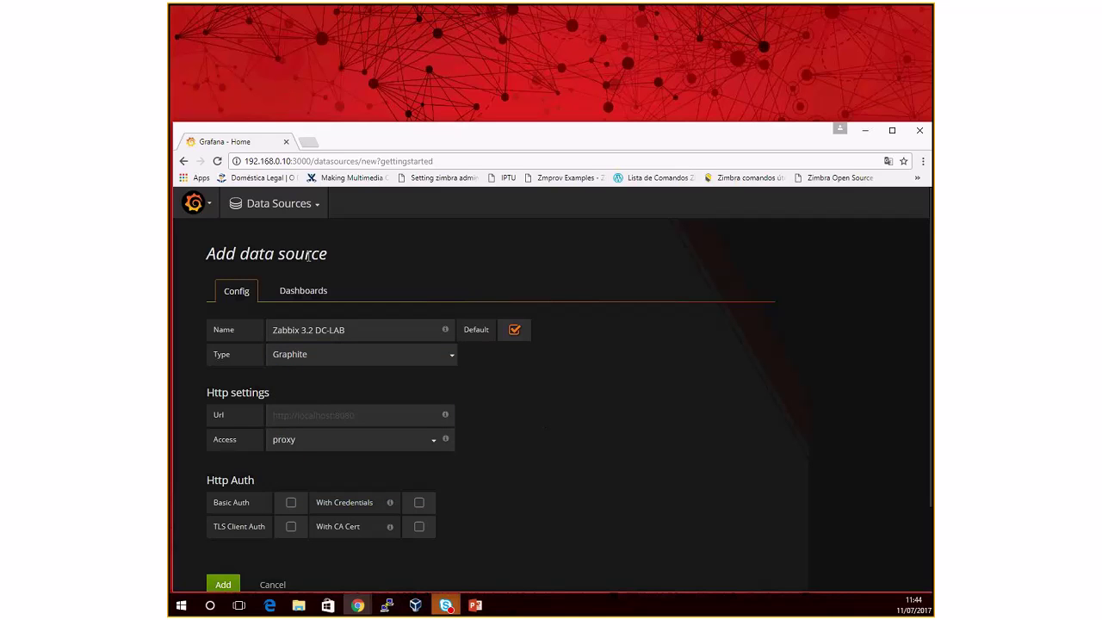
left_click(198, 205)
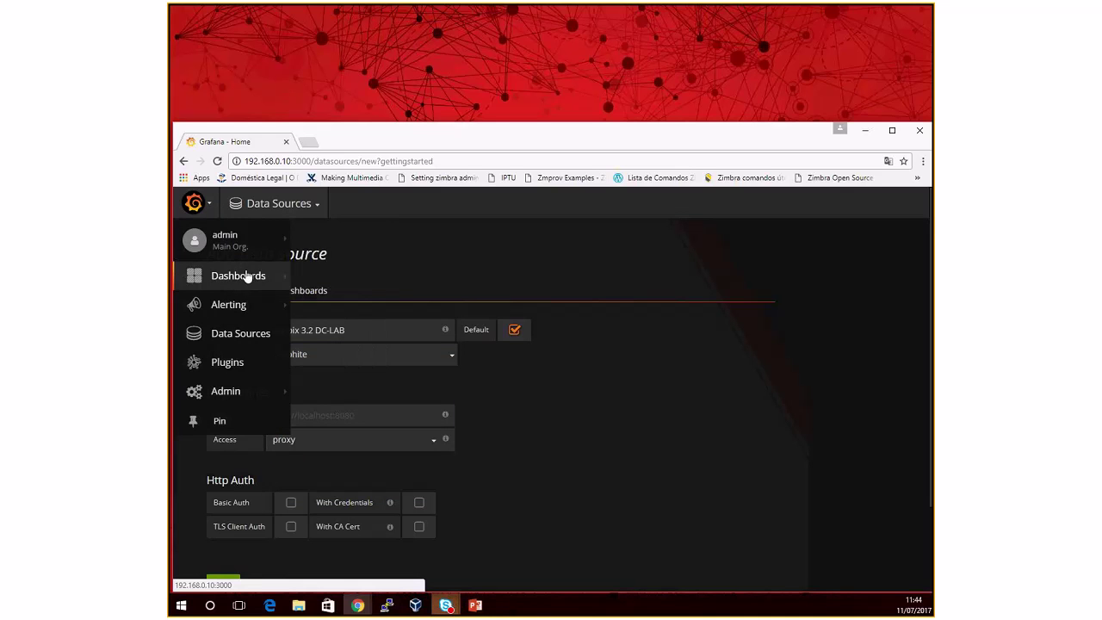
mouse_move(258, 277)
left_click(312, 272)
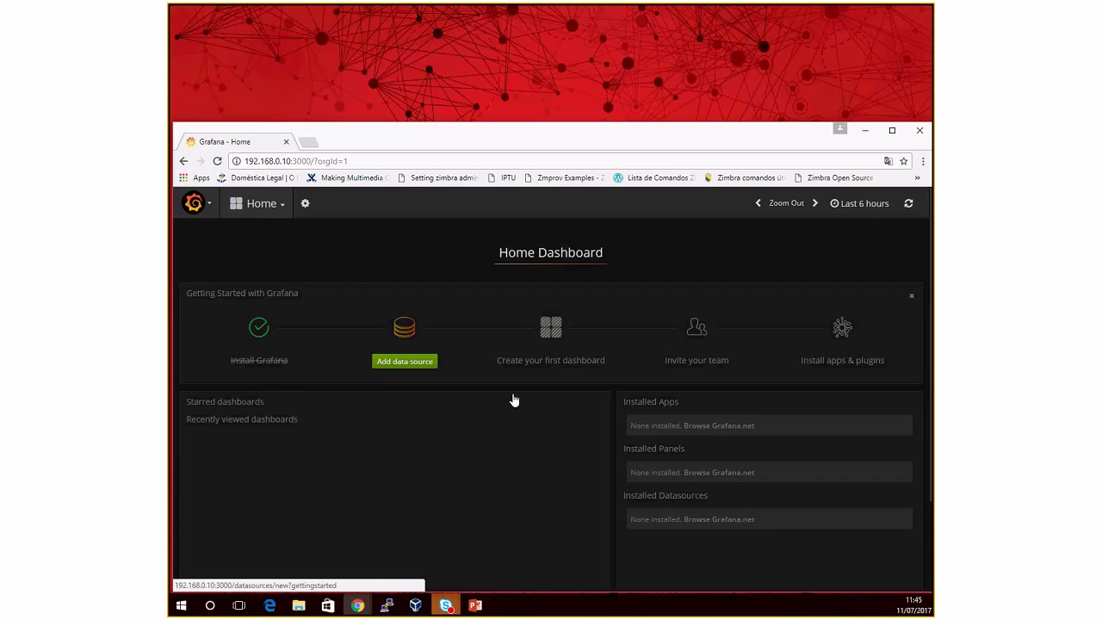
left_click(274, 204)
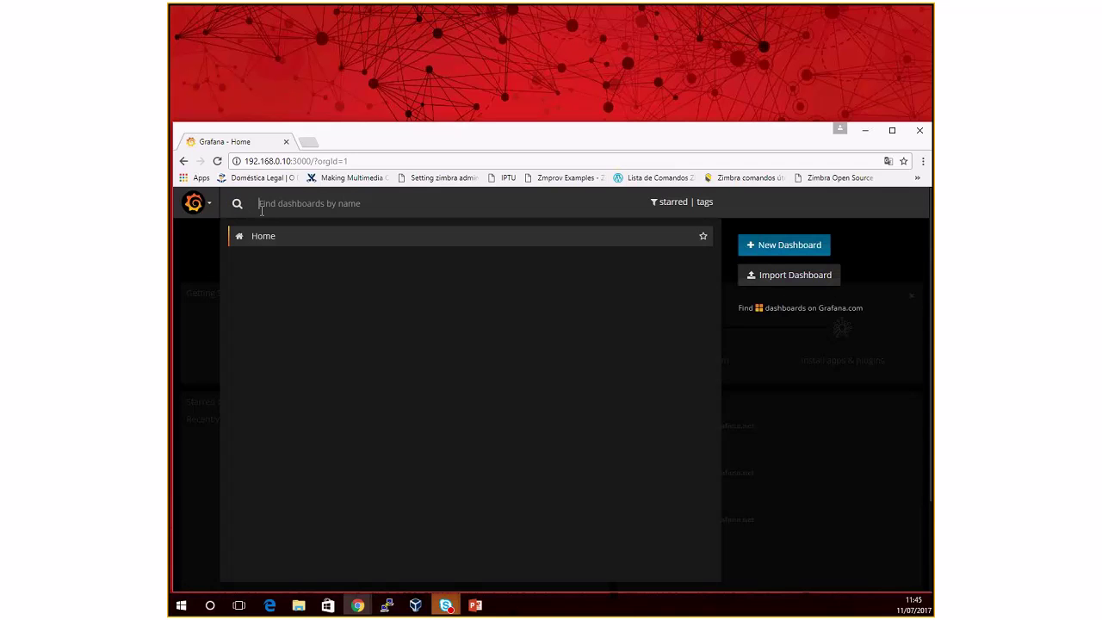
left_click(196, 204)
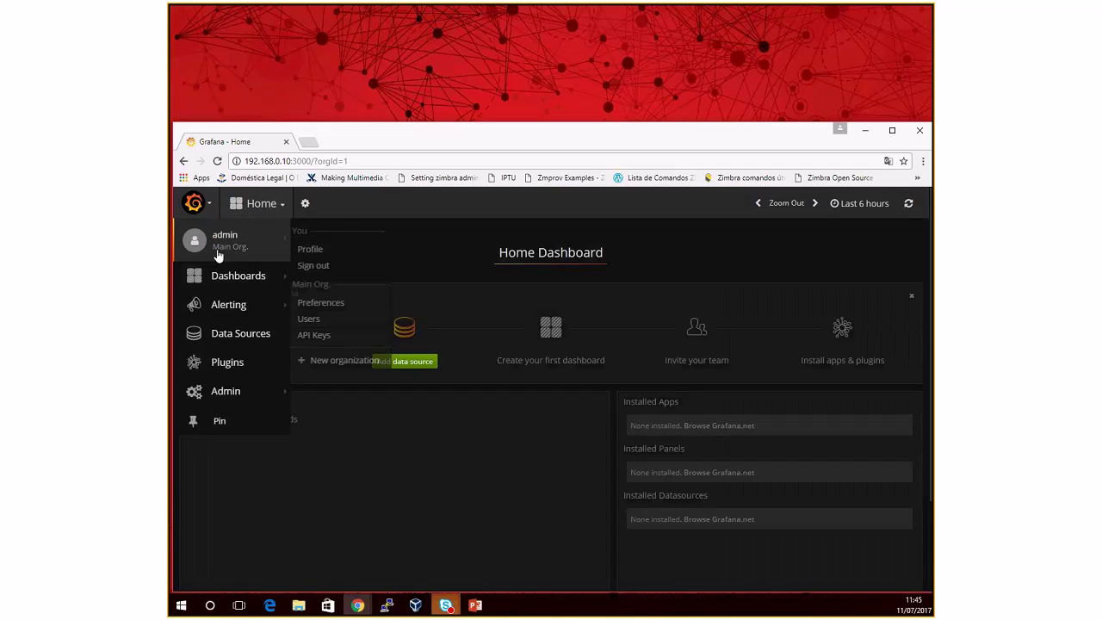
left_click(231, 365)
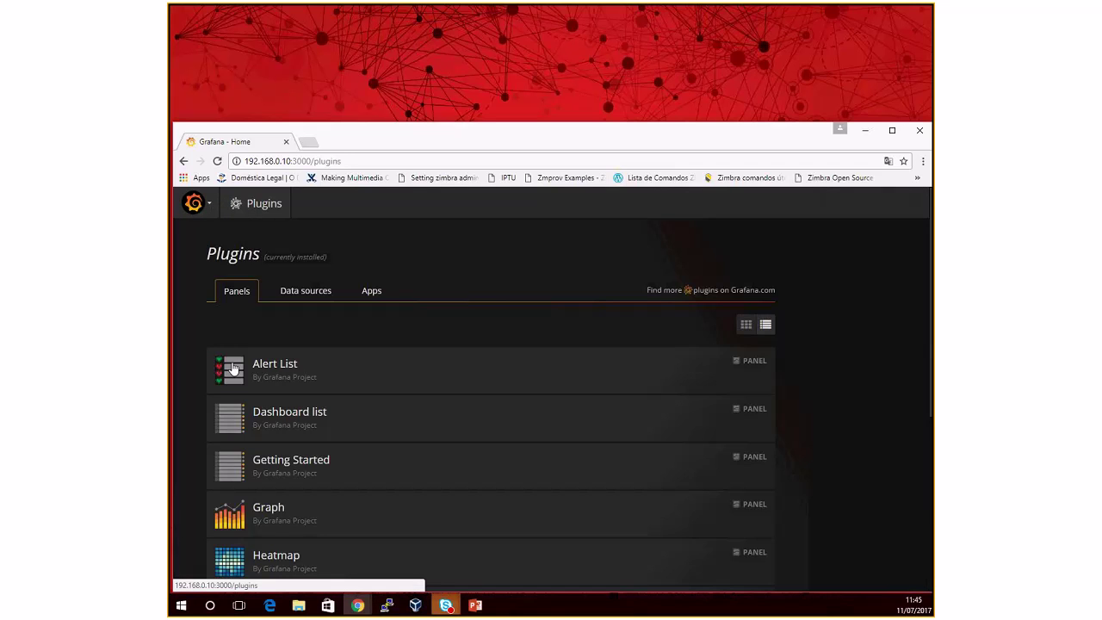
Step: Browse the Data sources, Apps and Panels plugin lists and switch them to grid view
left_click(335, 297)
left_click(371, 293)
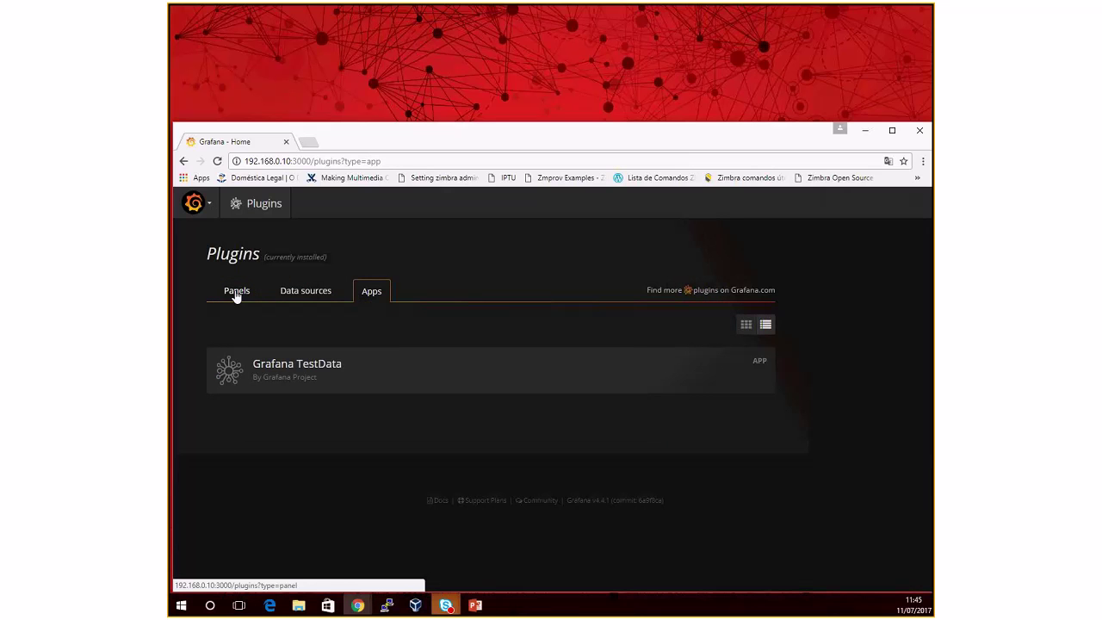
left_click(236, 293)
left_click(746, 323)
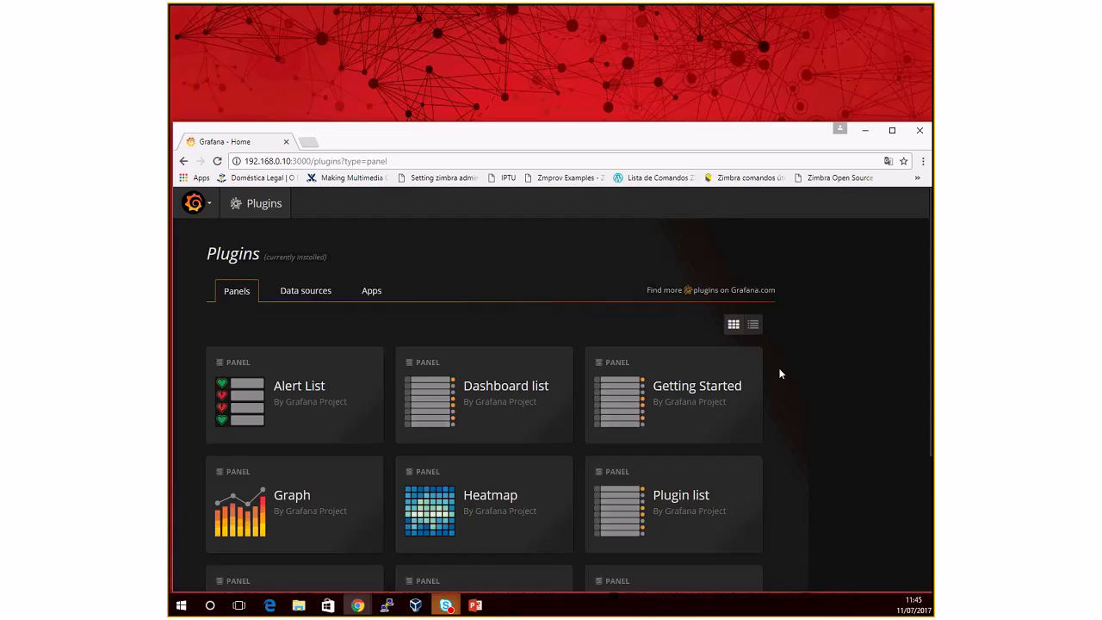
scroll(833, 428, "down", 1)
scroll(833, 424, "down", 1)
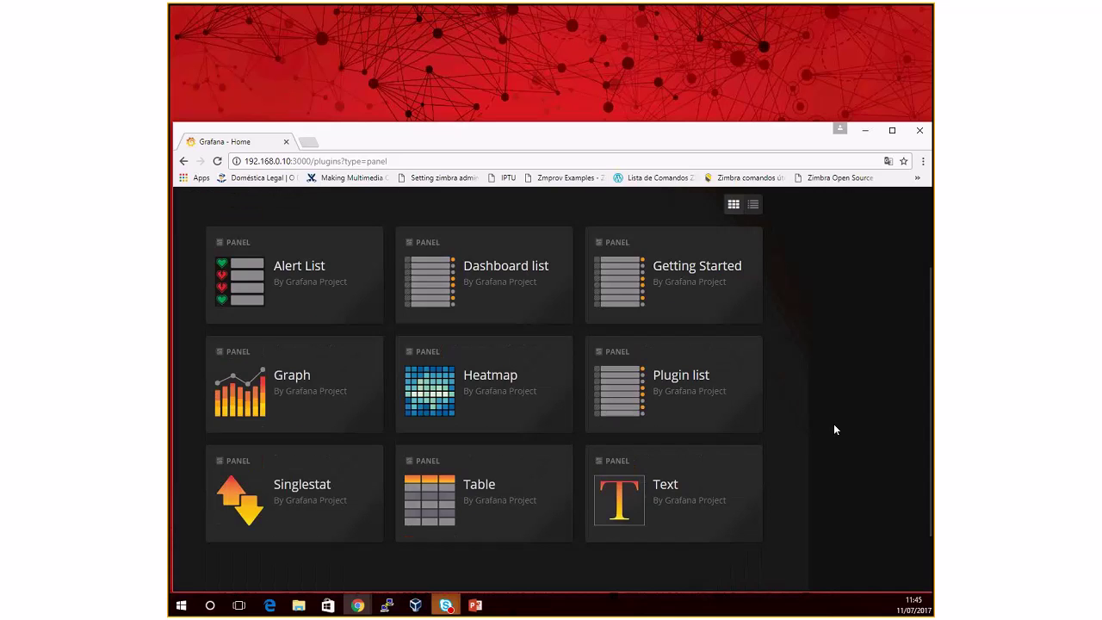
scroll(834, 424, "up", 2)
Step: Review the data source plugins and the Apps list, which holds only Grafana TestData
left_click(309, 293)
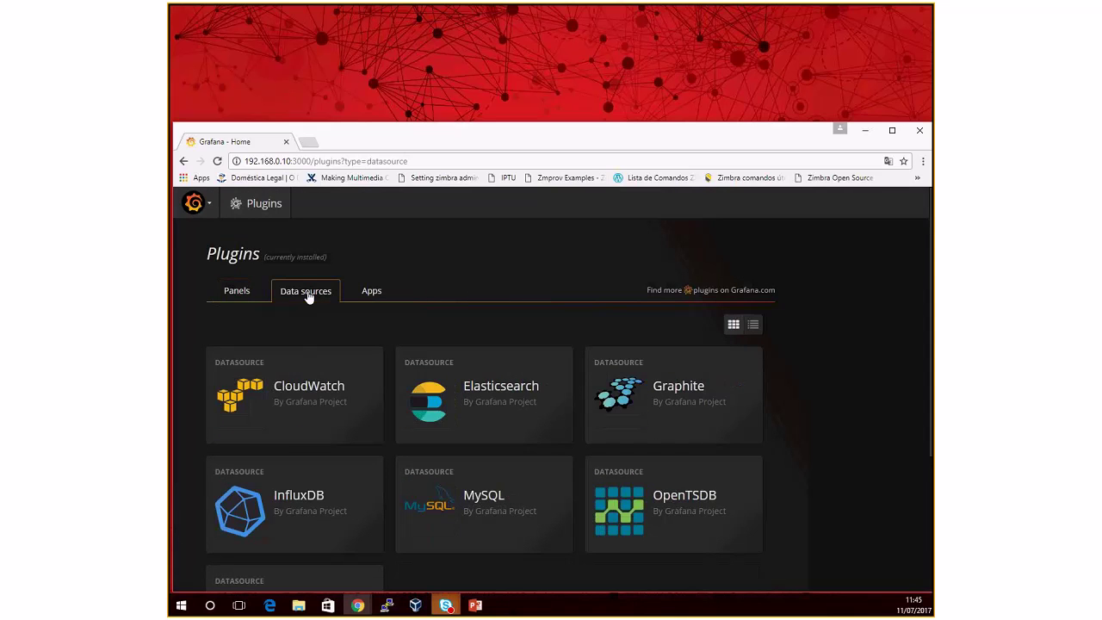
scroll(510, 427, "down", 2)
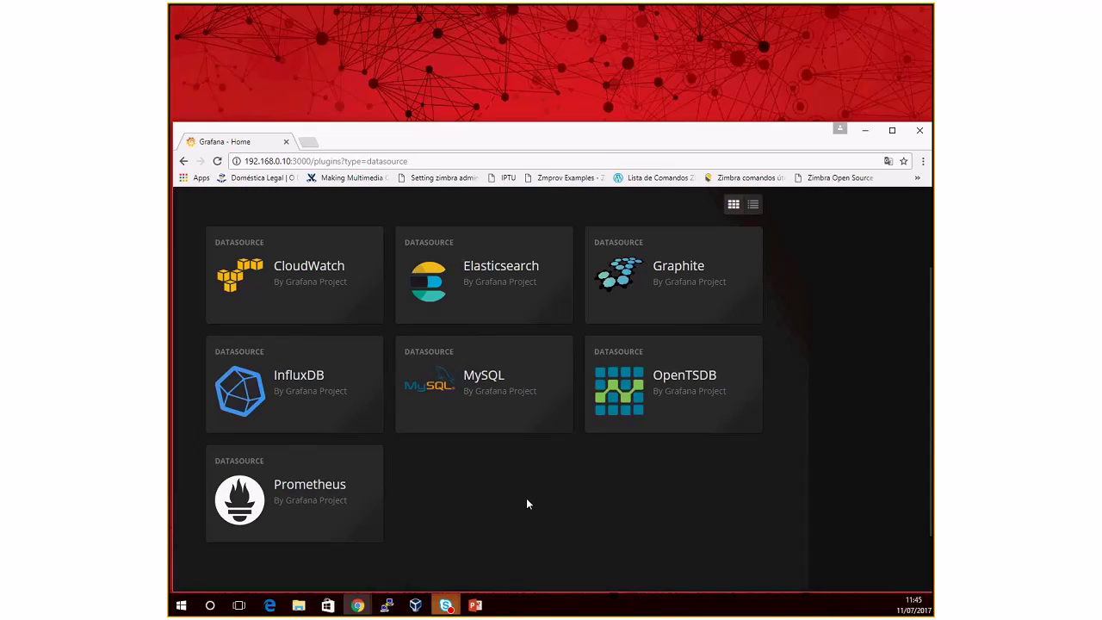
scroll(528, 504, "up", 2)
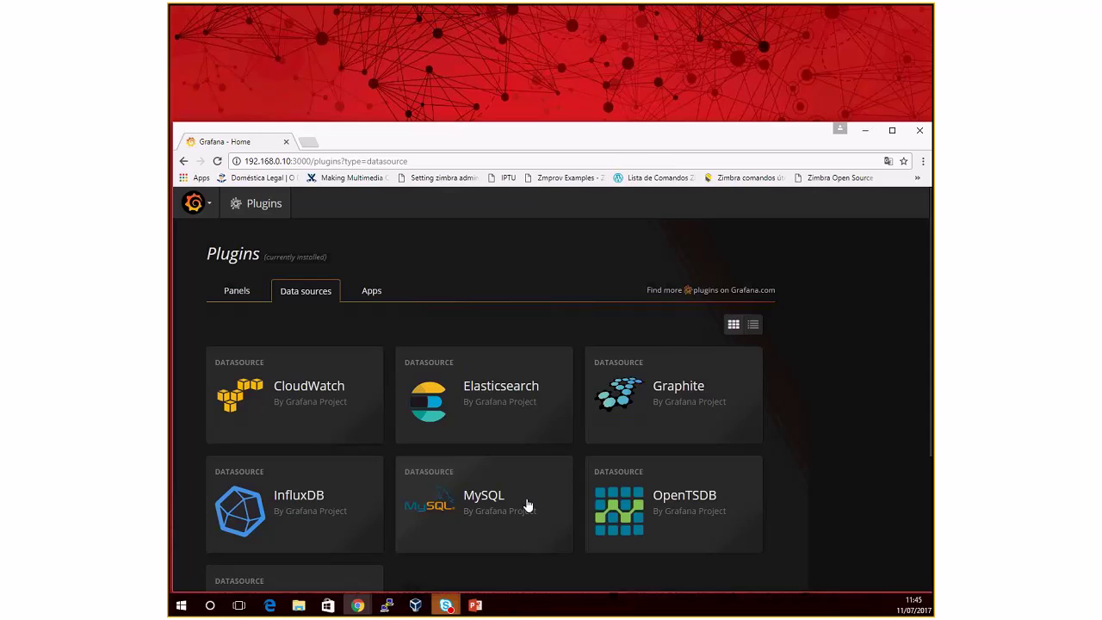
left_click(372, 293)
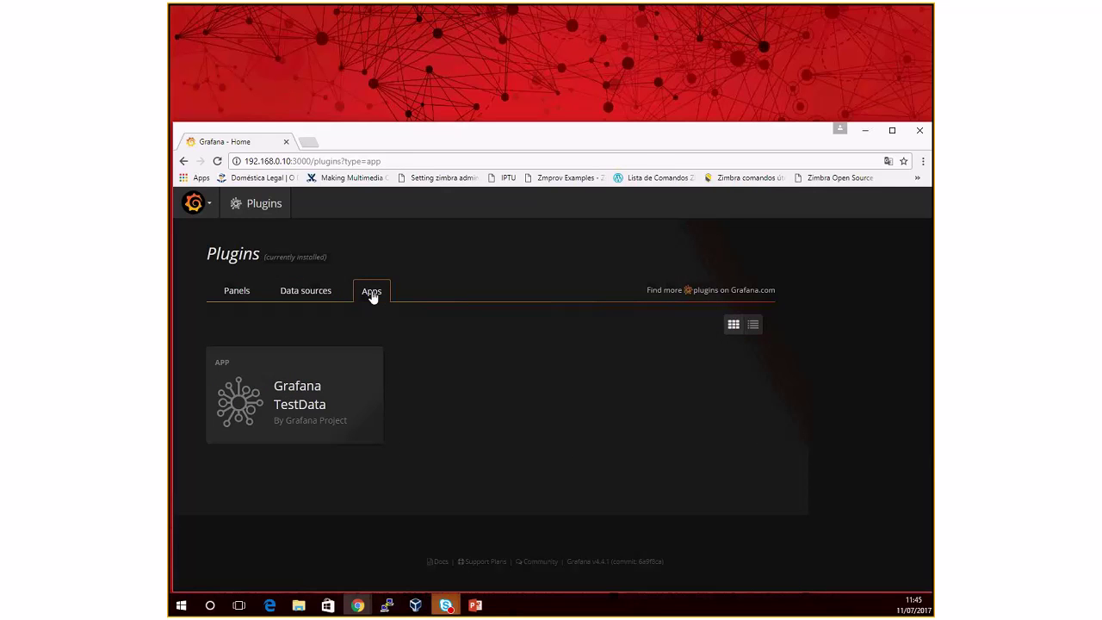
left_click(217, 213)
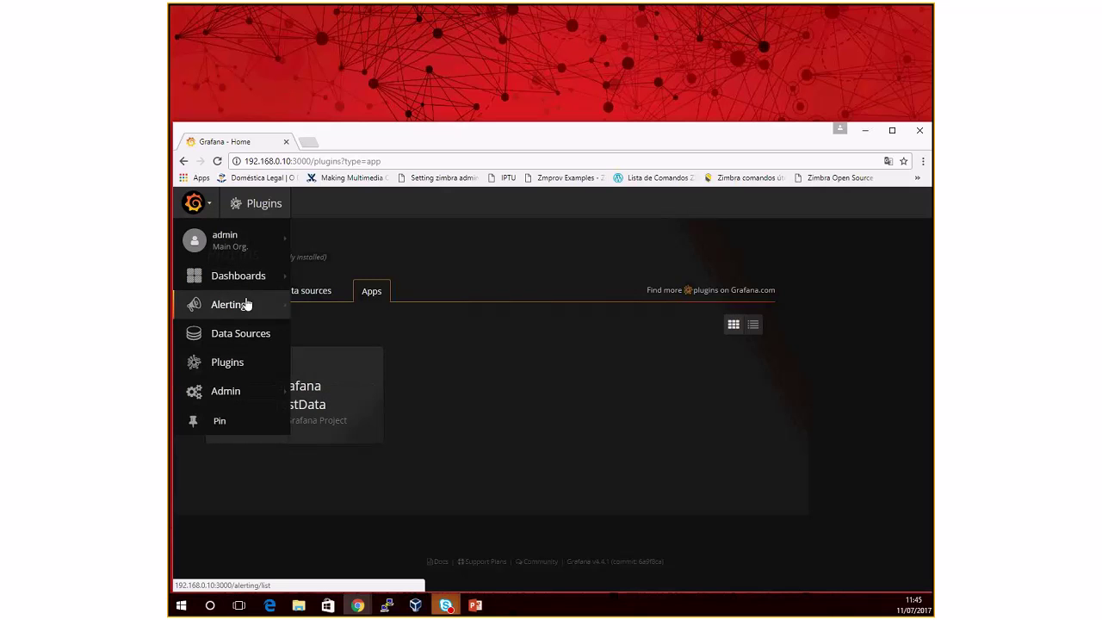
Step: Sign out of Grafana and minimize the browser showing the login page
mouse_move(264, 243)
left_click(318, 267)
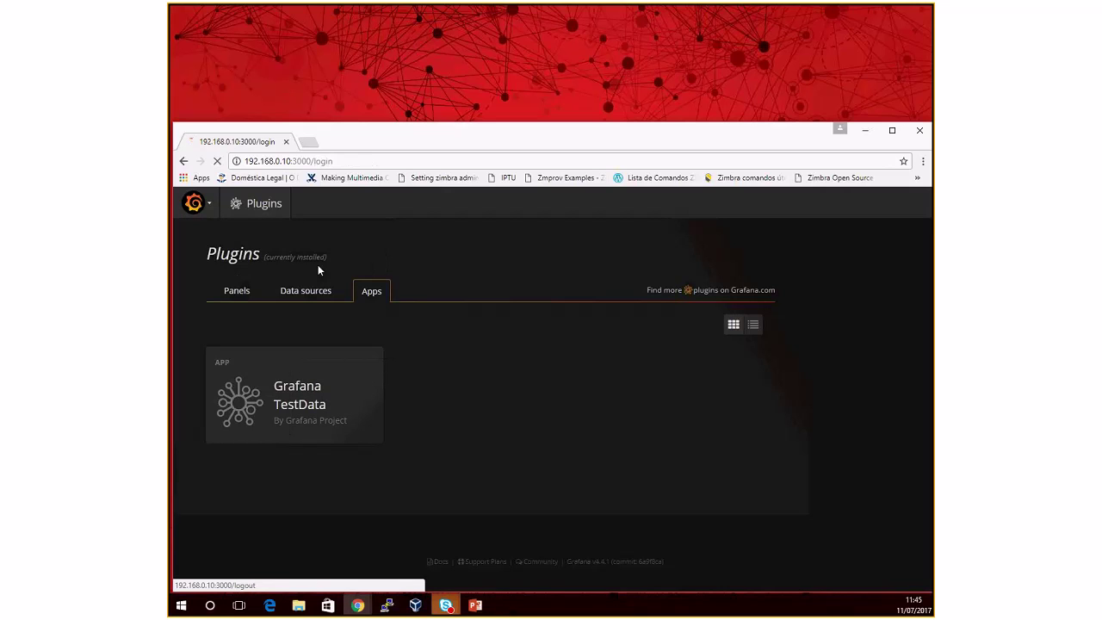
left_click(867, 134)
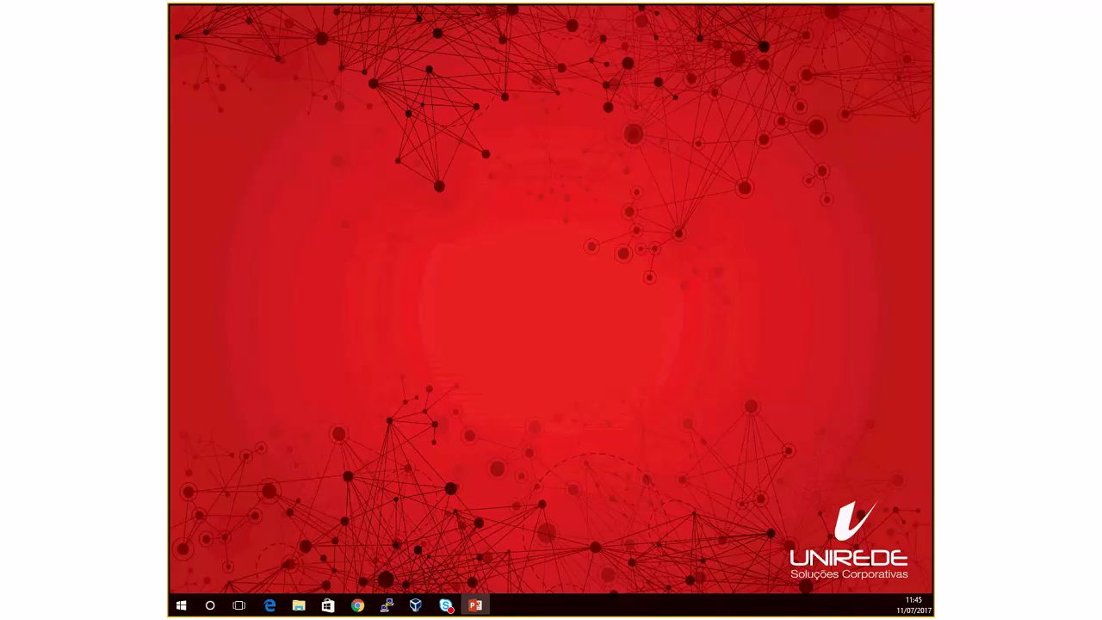
Step: Present the Aula 00 slides and follow the grafana.com Zabbix plugin link
left_click(476, 606)
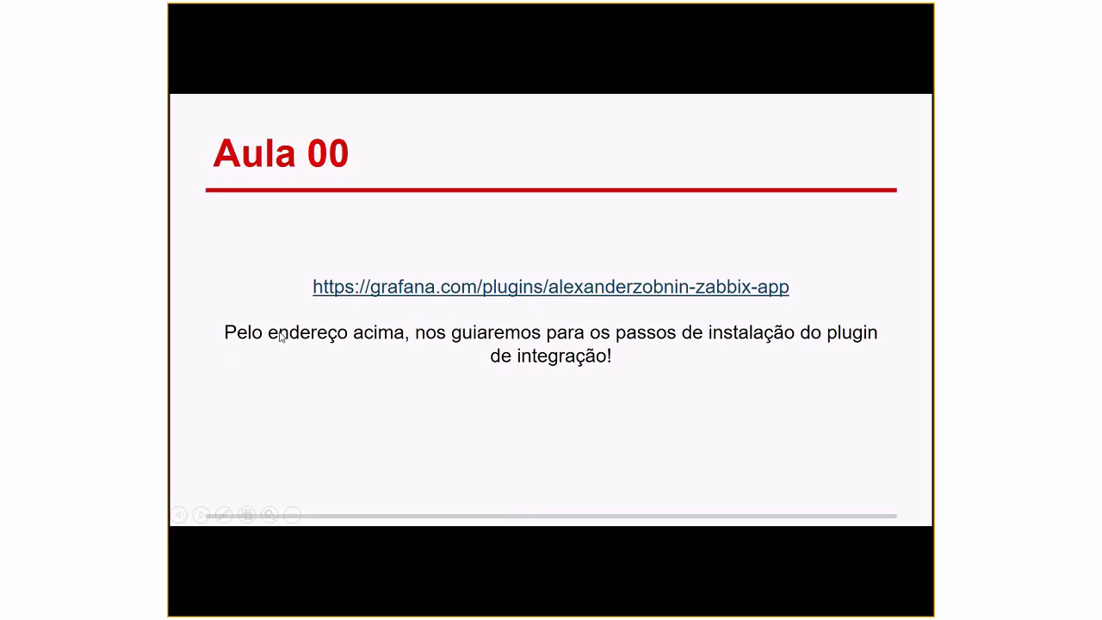
left_click(576, 291)
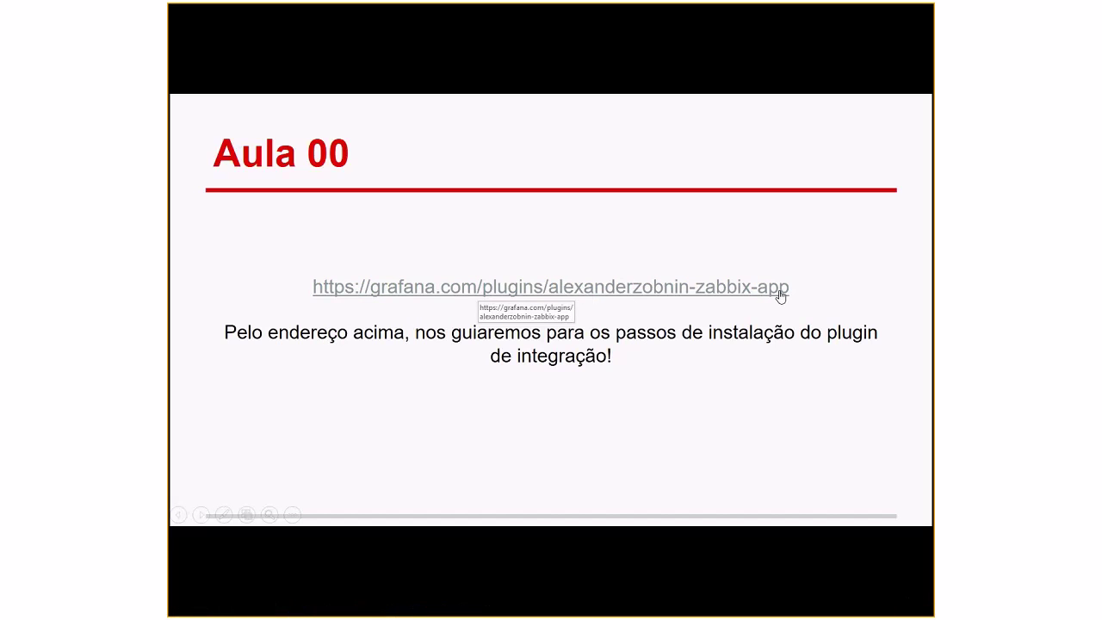
left_click(385, 303)
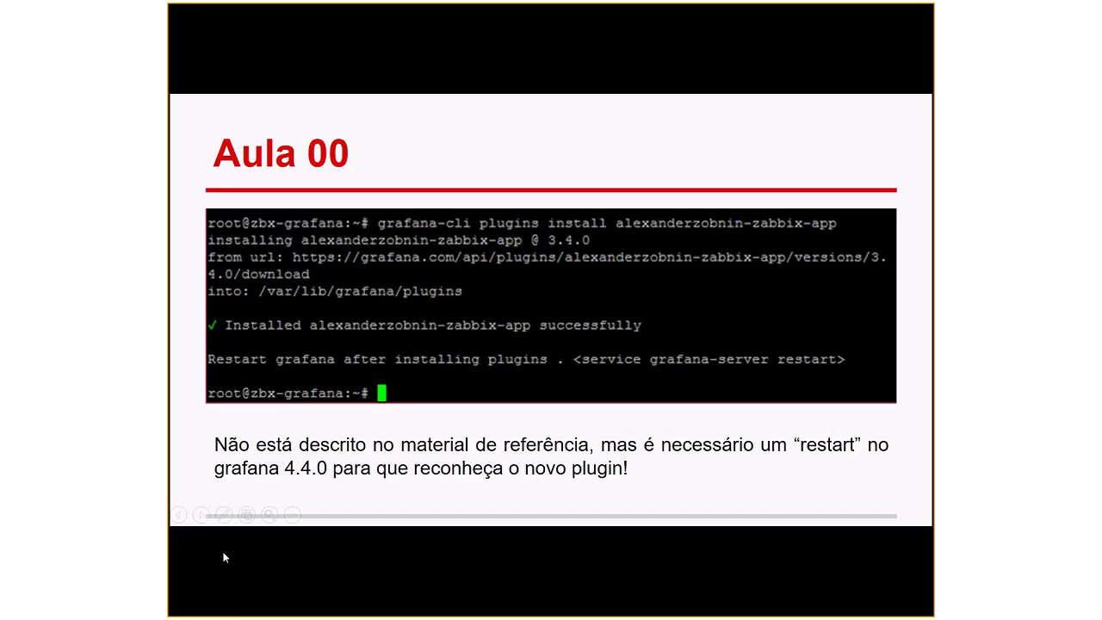
key("Left")
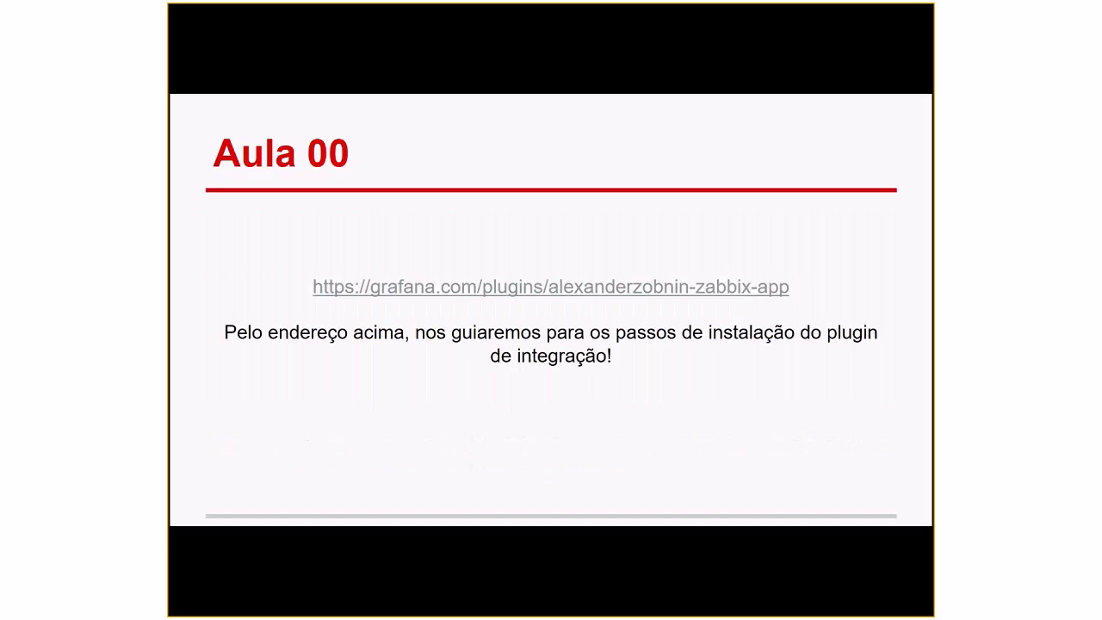
key("Right")
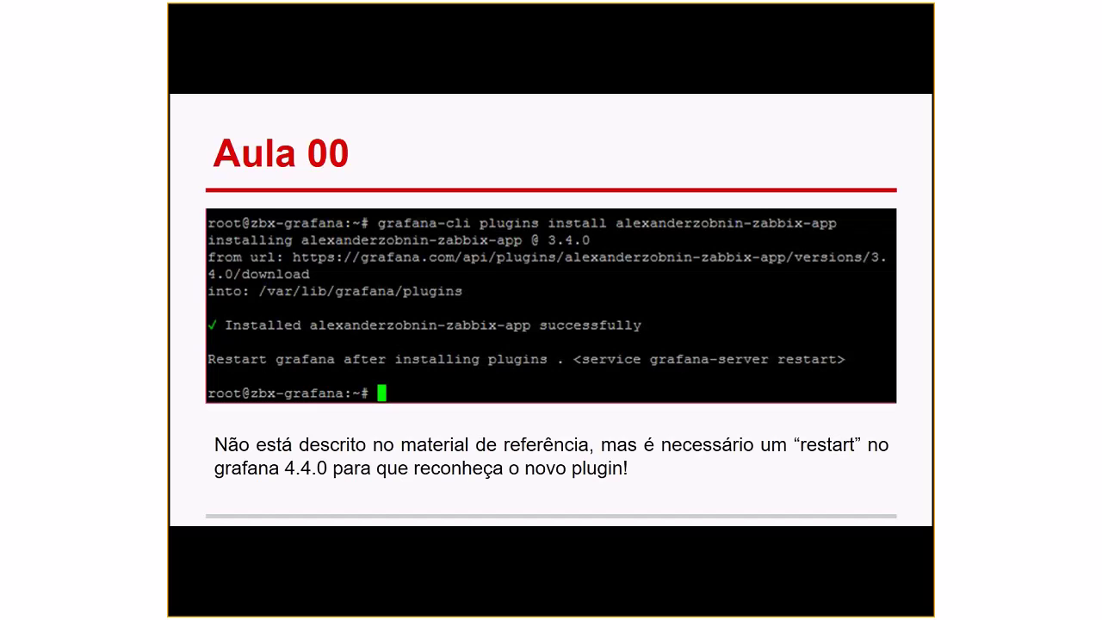
key("alt+Tab")
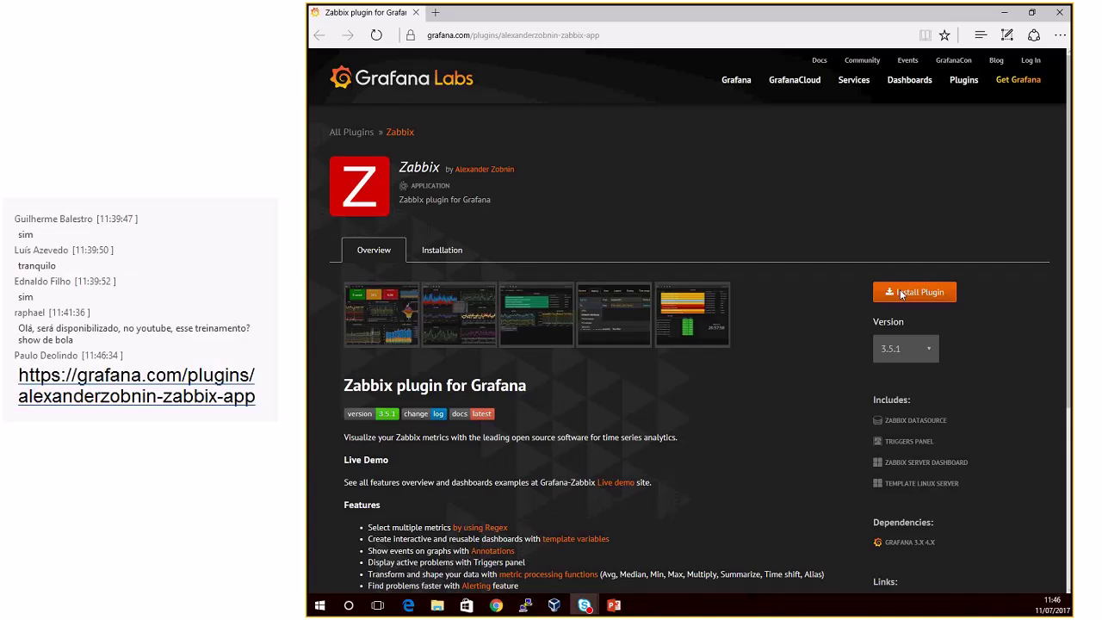
Step: Keep plugin version 3.5.1 and copy 'grafana-cli plugins install alexanderzobnin-zabbix-app' from Installation
left_click(933, 353)
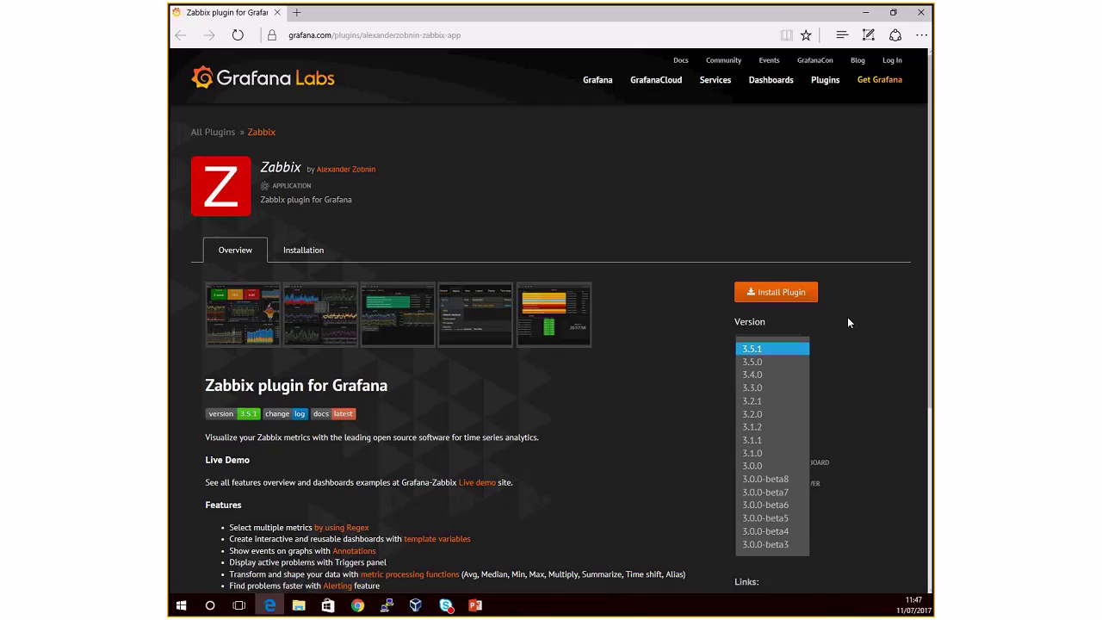
left_click(849, 322)
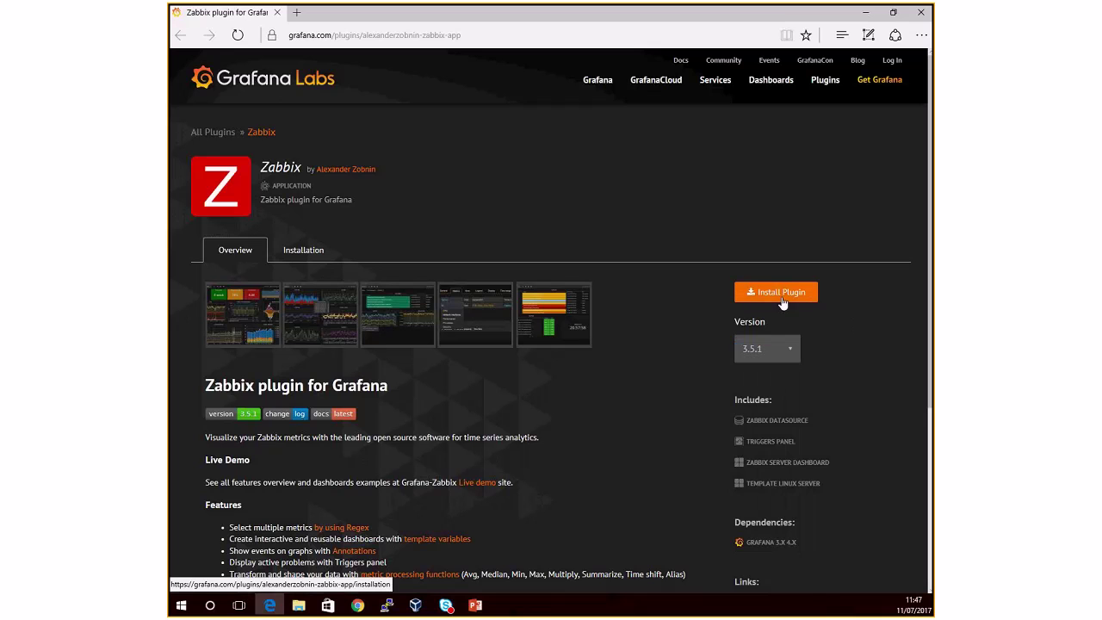
left_click(779, 294)
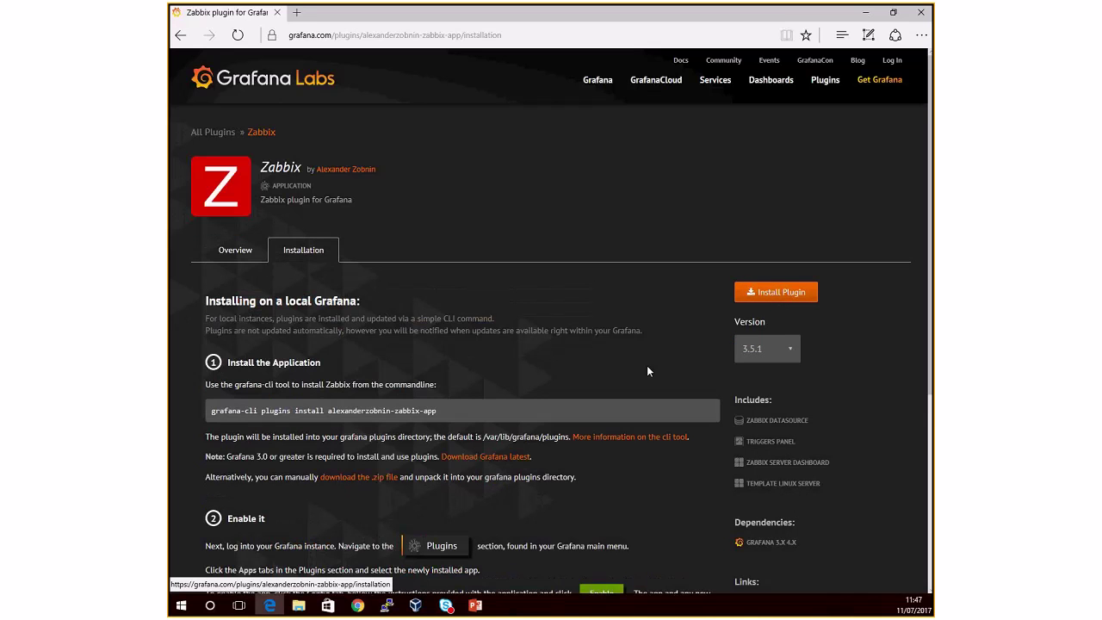
scroll(647, 365, "down", 1)
scroll(617, 385, "down", 1)
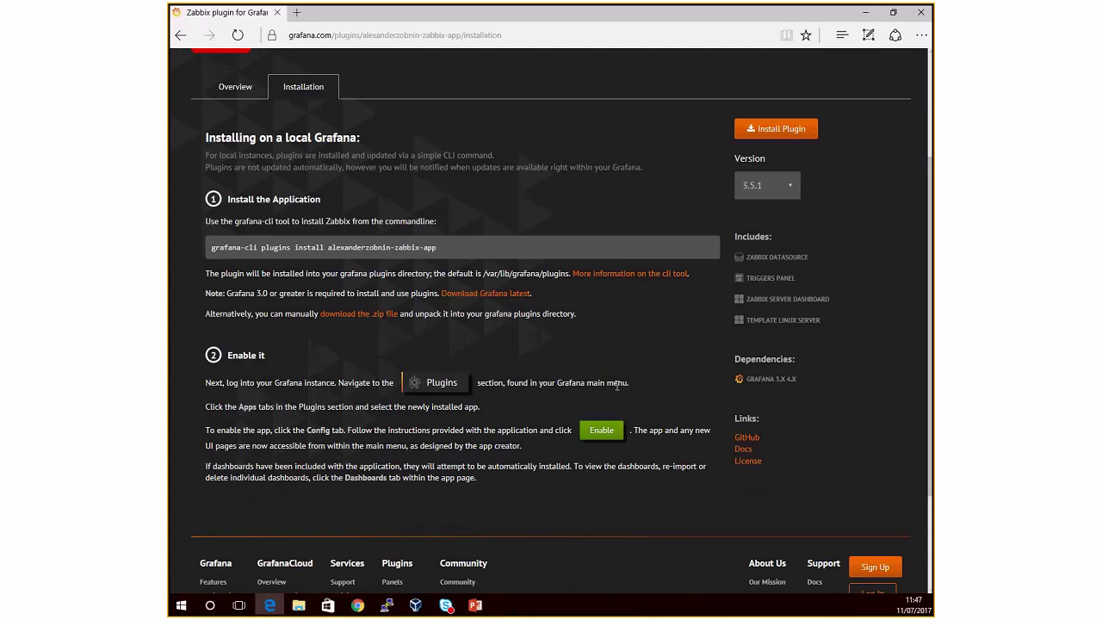
left_click_drag(211, 247, 431, 251)
key("super+c")
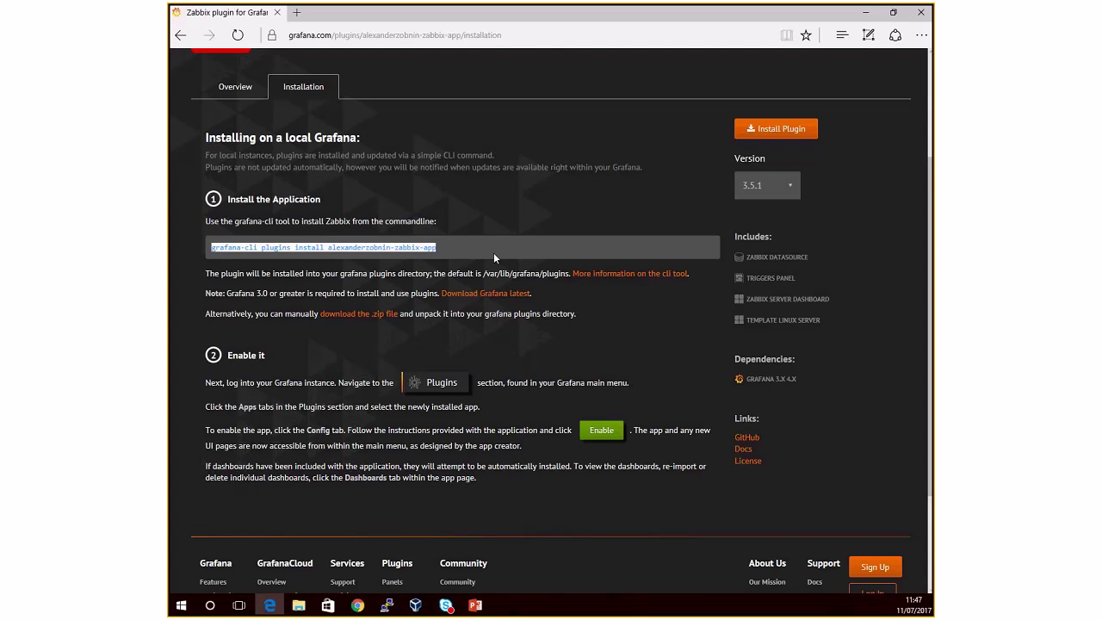
left_click(387, 605)
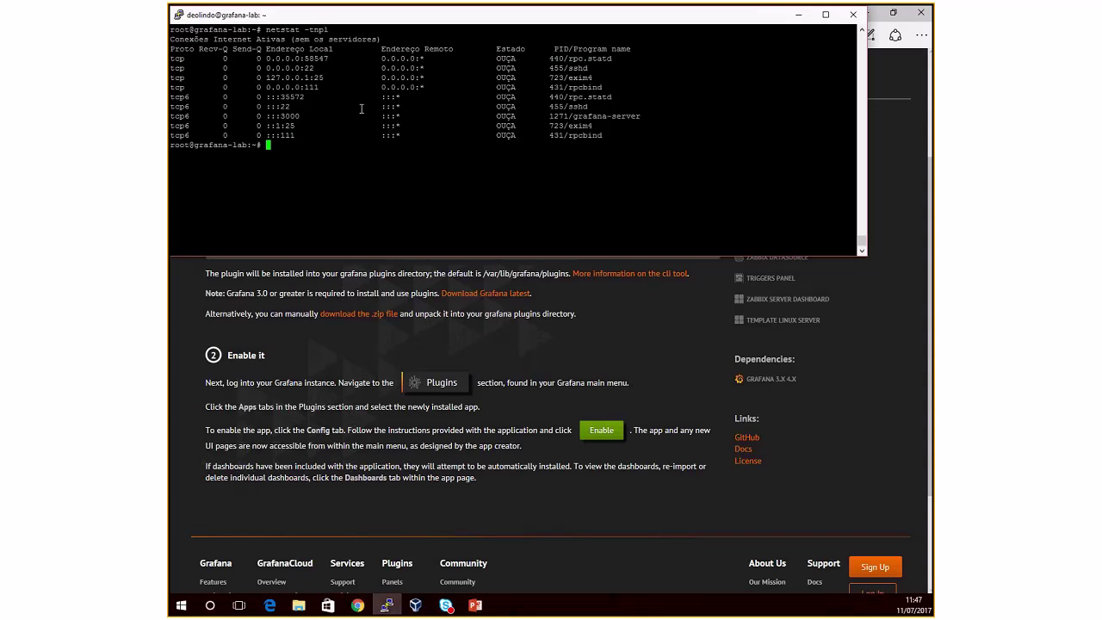
Step: Paste and run the grafana-cli install command for the Zabbix plugin
scroll(421, 377, "up", 2)
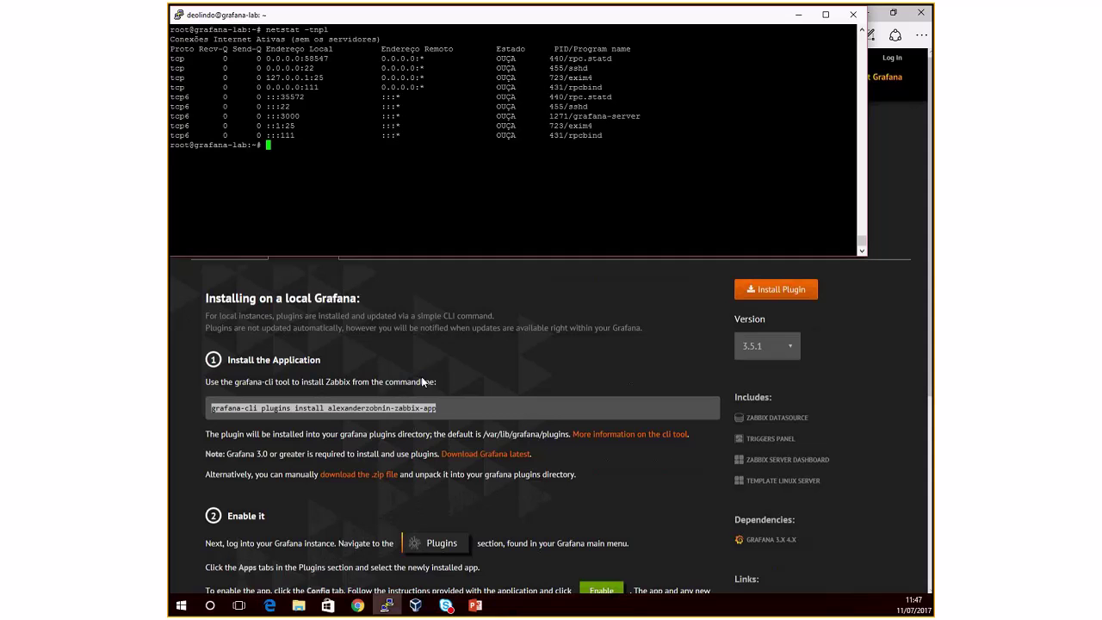
right_click(381, 184)
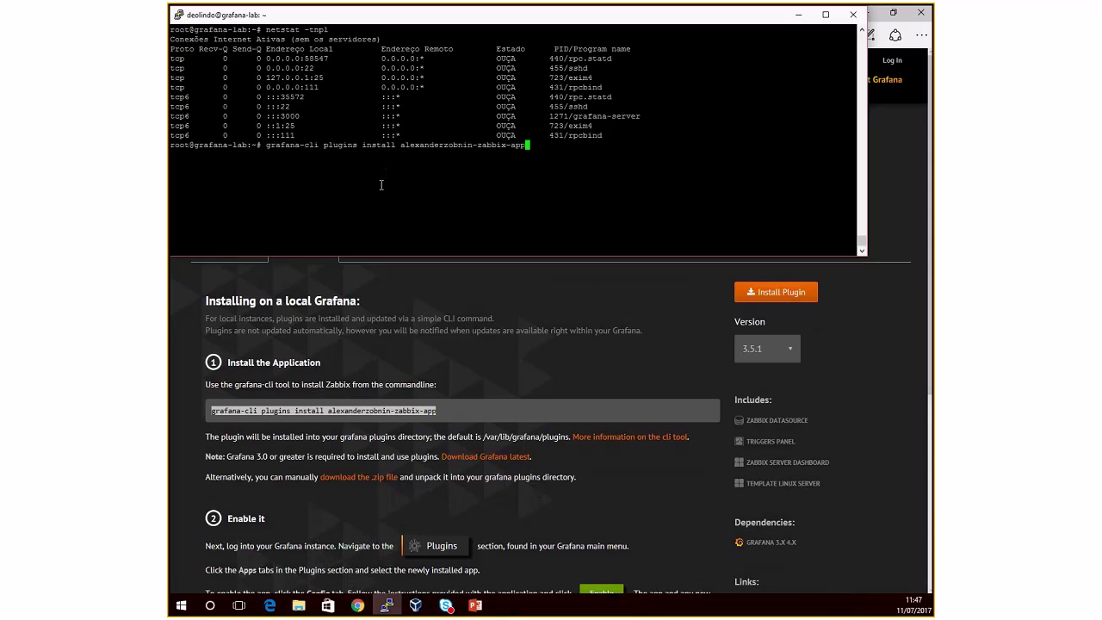
key("Home")
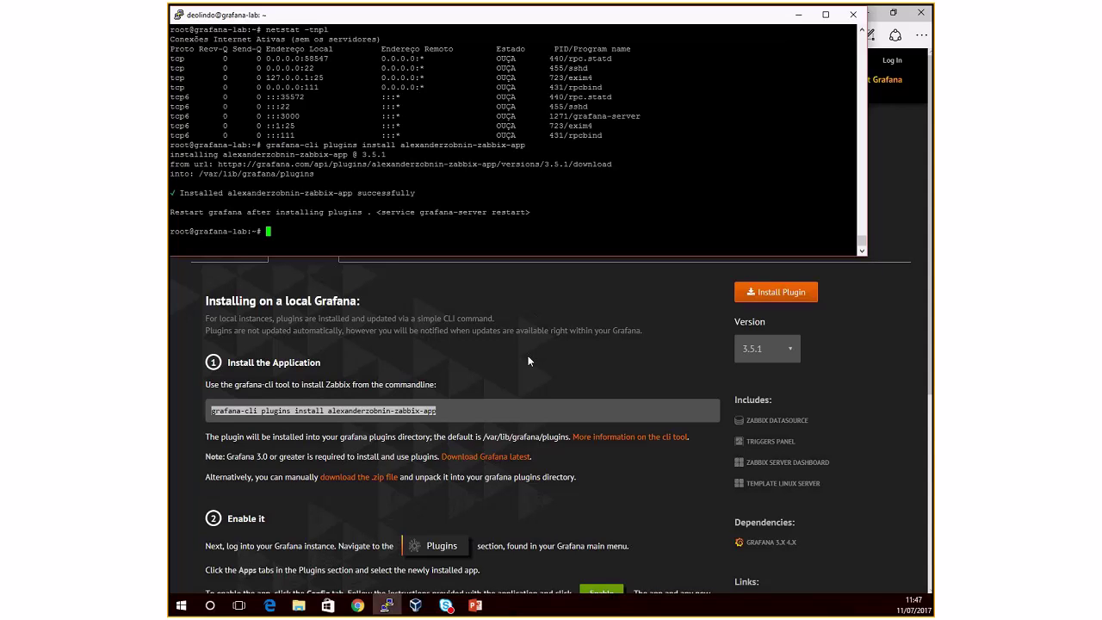
scroll(529, 360, "down", 2)
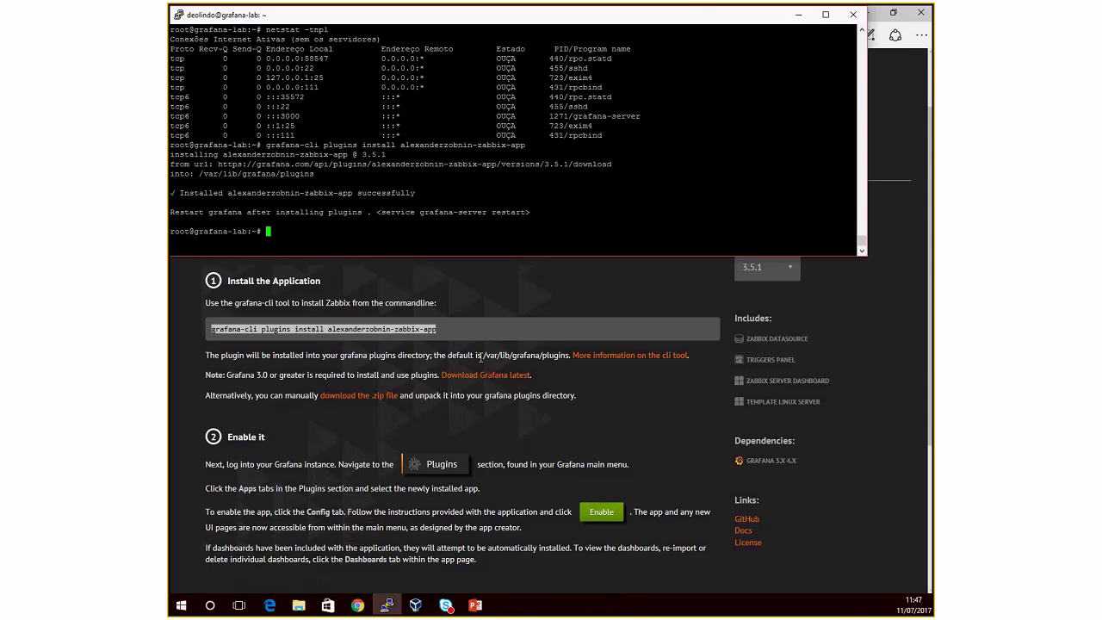
Step: Run 'ls -lht /var/lib/grafana/plugins' to confirm the alexanderzobnin-zabbix-app folder
left_click_drag(481, 356, 561, 355)
key("super+c")
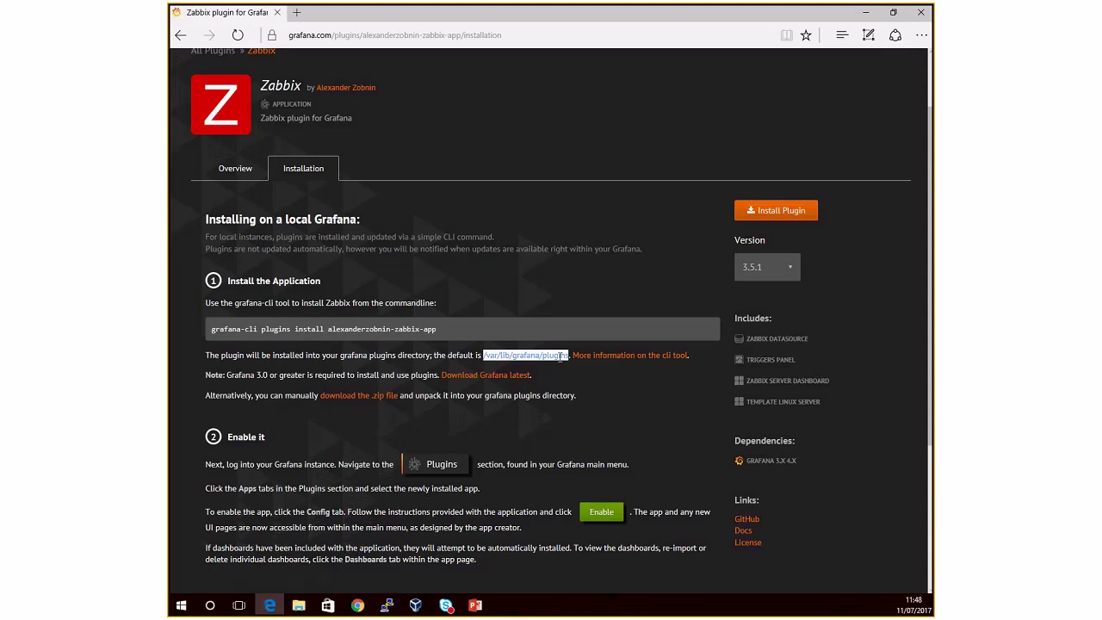
key("alt+Tab")
type("ls -lht")
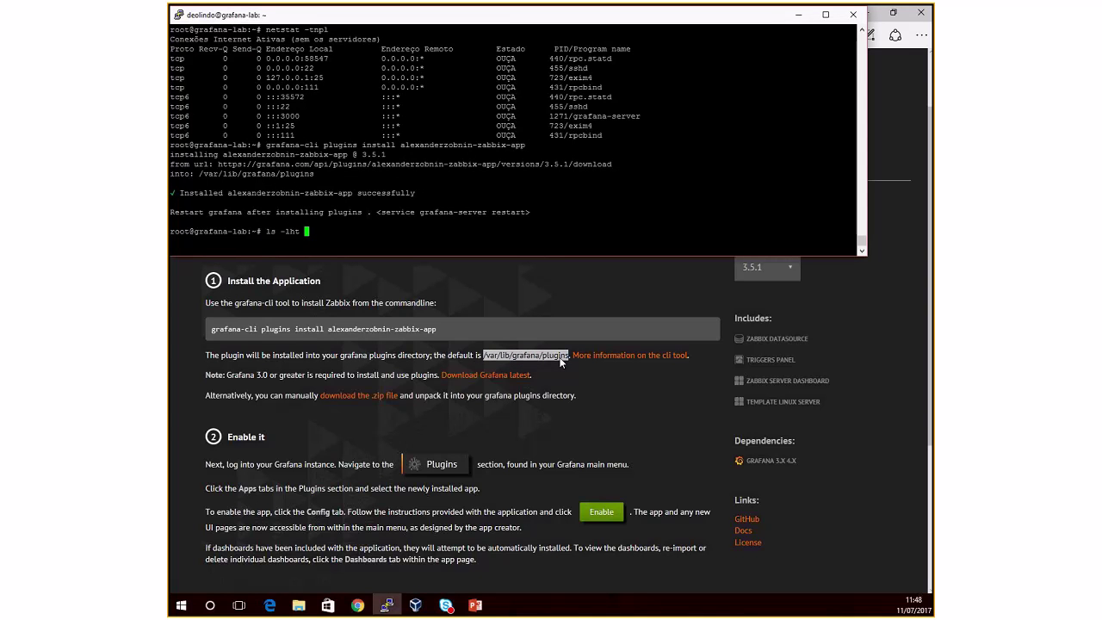
right_click(688, 219)
key("Return")
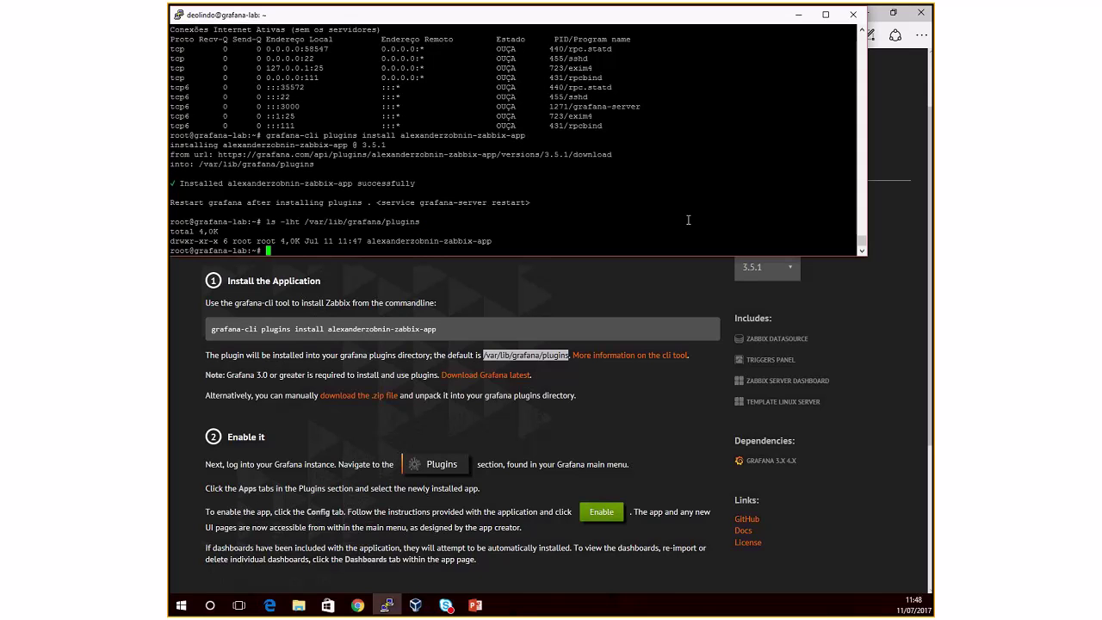
left_click(821, 321)
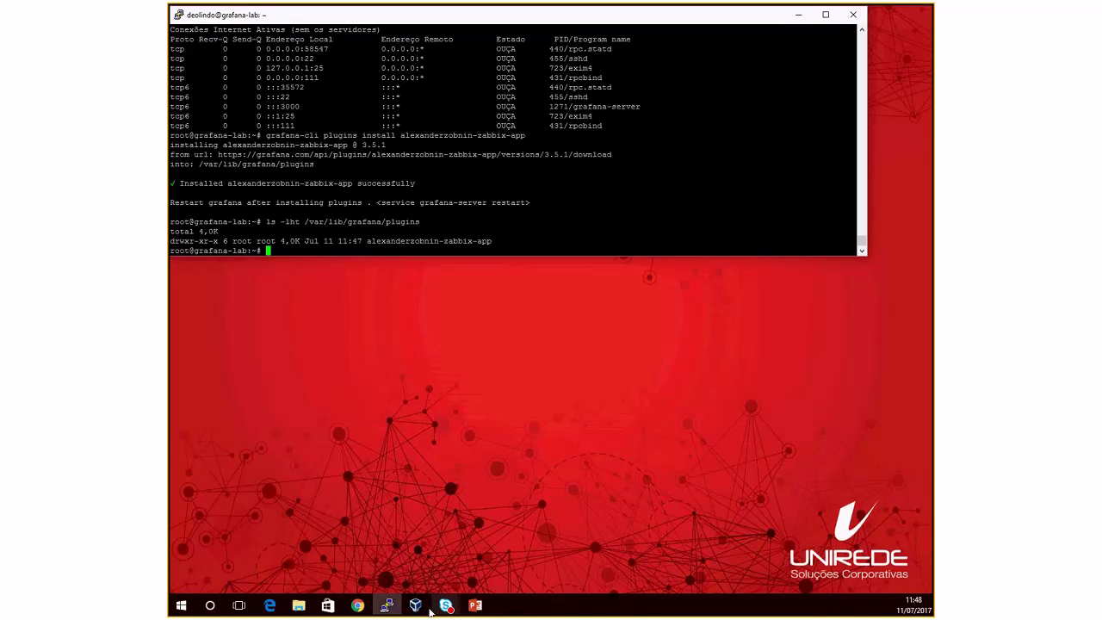
Step: Log back in to Grafana as admin and start adding a new data source
mouse_move(419, 610)
mouse_move(371, 534)
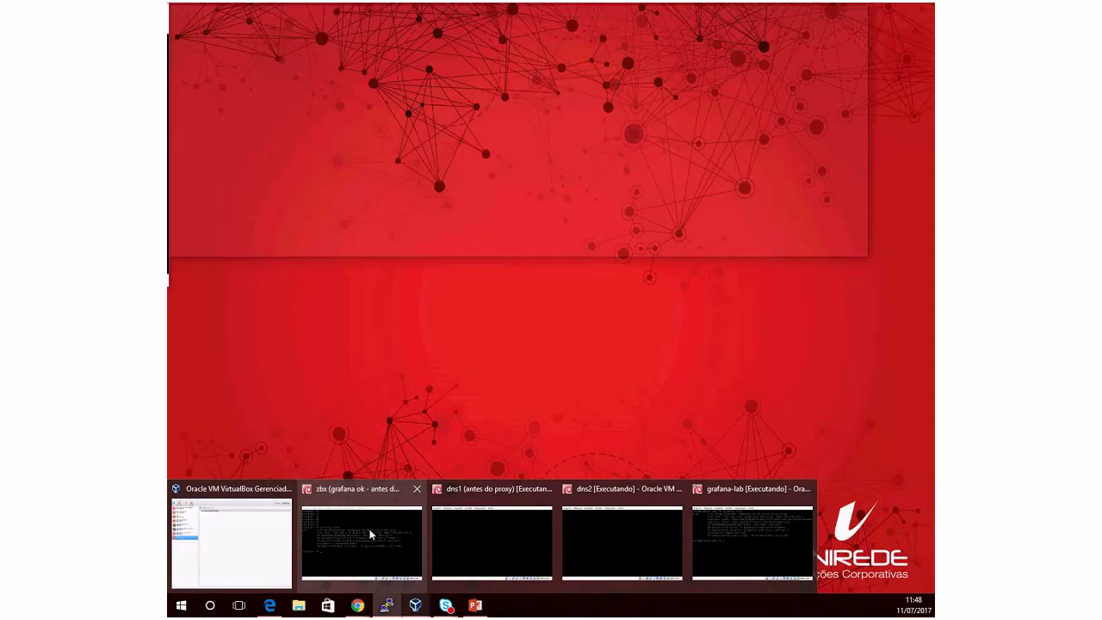
mouse_move(357, 606)
left_click(390, 552)
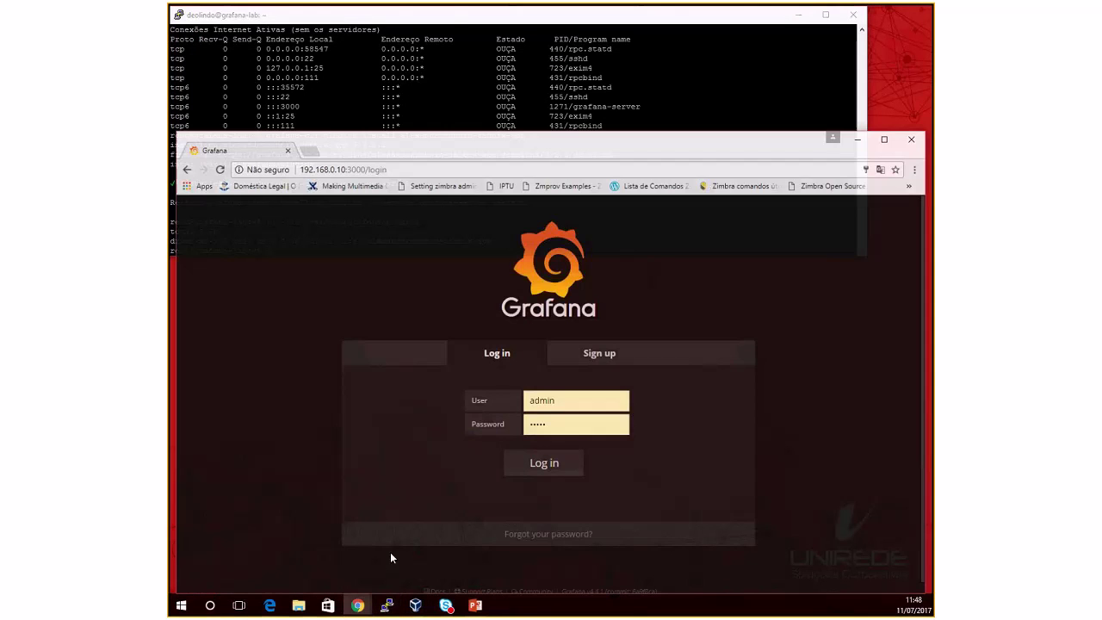
left_click(546, 461)
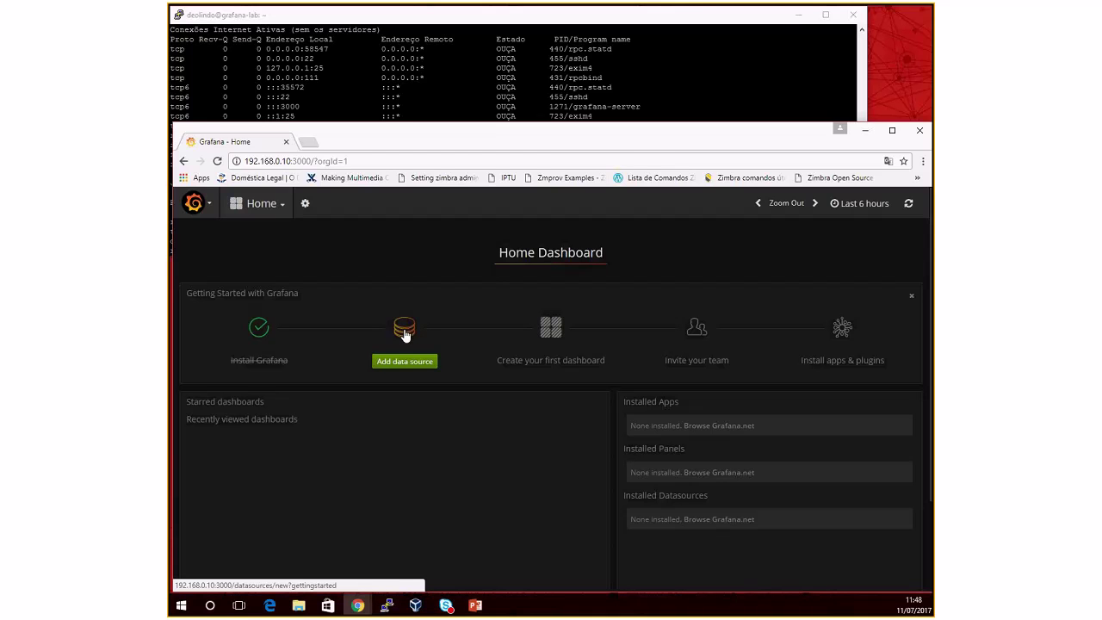
left_click(405, 362)
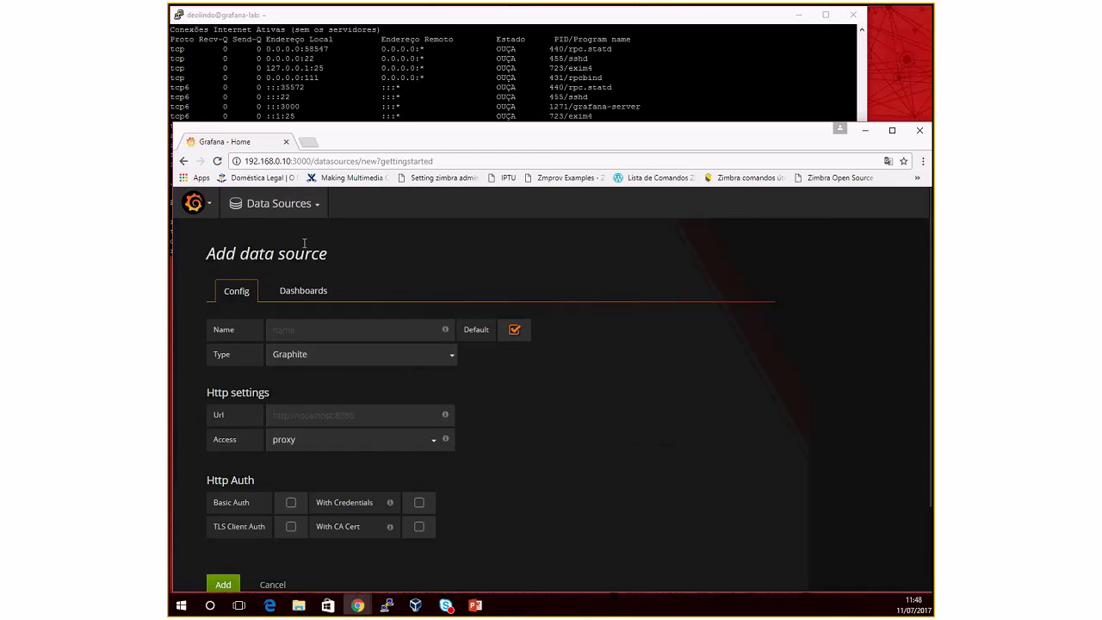
Step: Revisit the installed Plugins page, then minimize Chrome to leave the PuTTY terminal showing
left_click(210, 210)
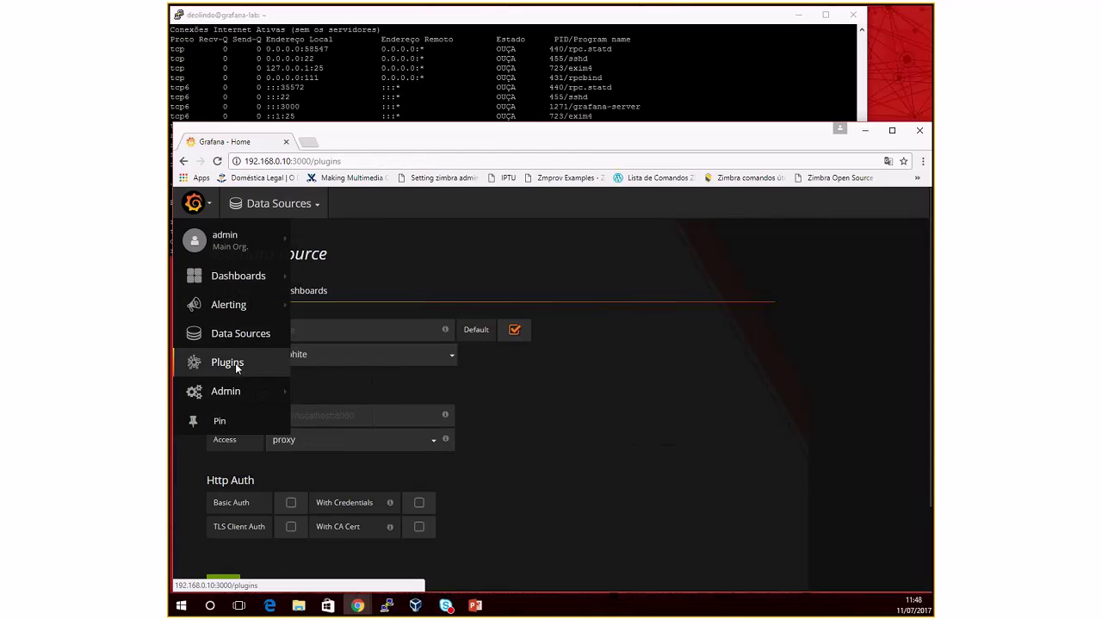
left_click(231, 362)
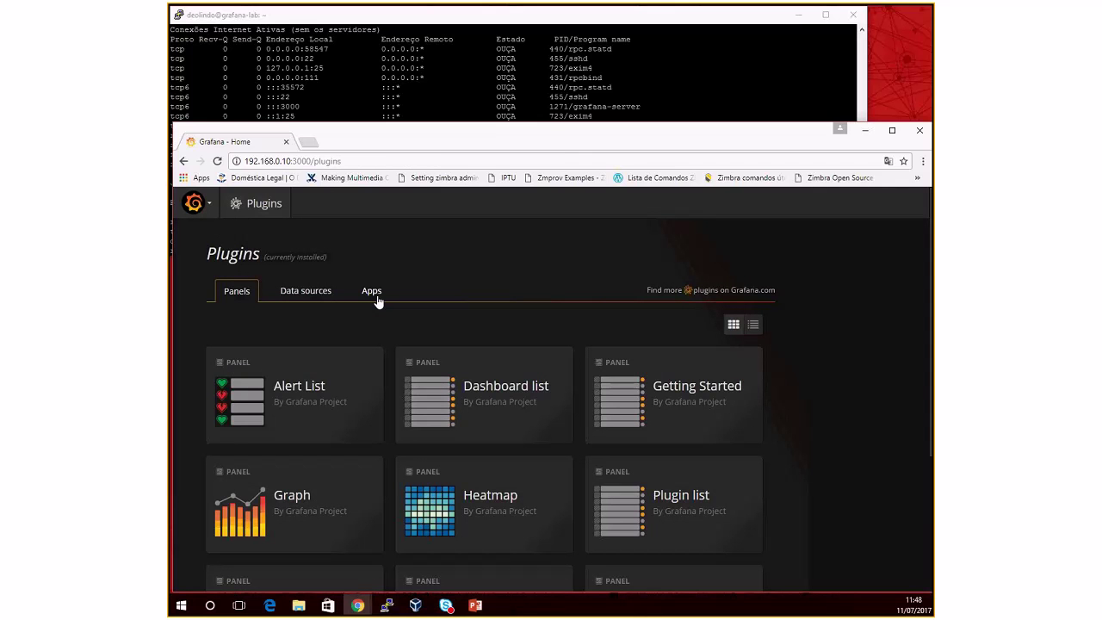
left_click(306, 291)
left_click(245, 291)
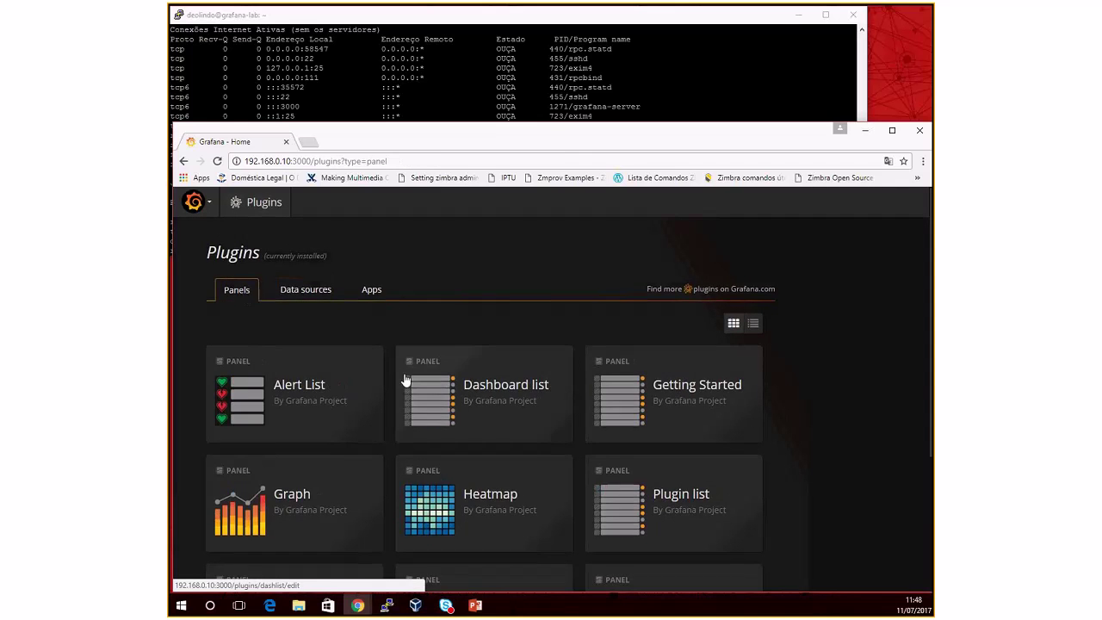
scroll(406, 381, "down", 2)
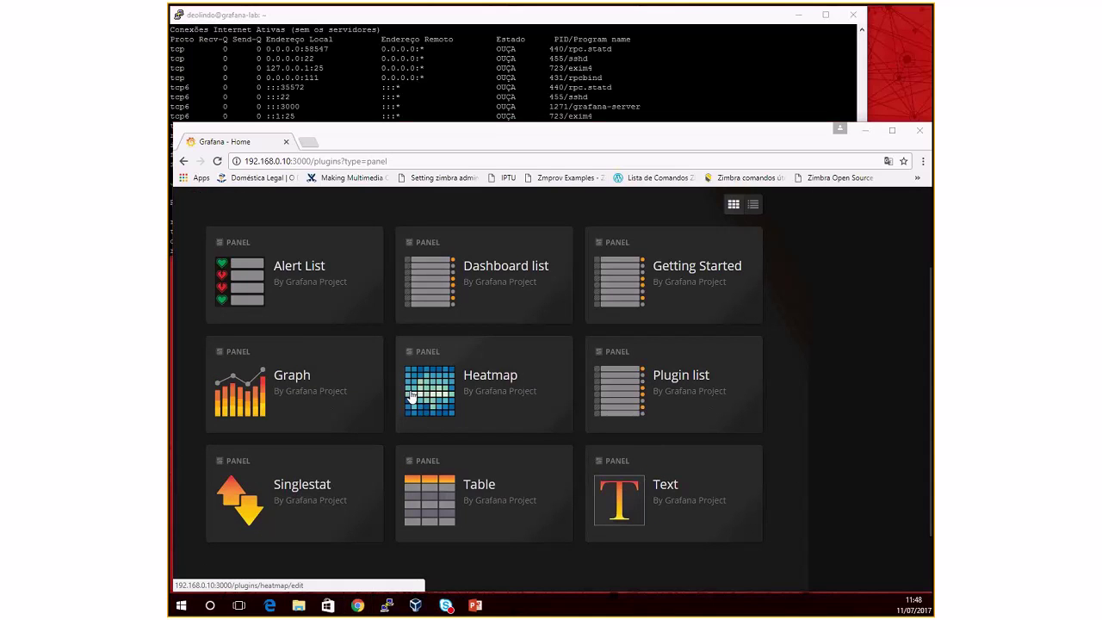
key("alt+Tab")
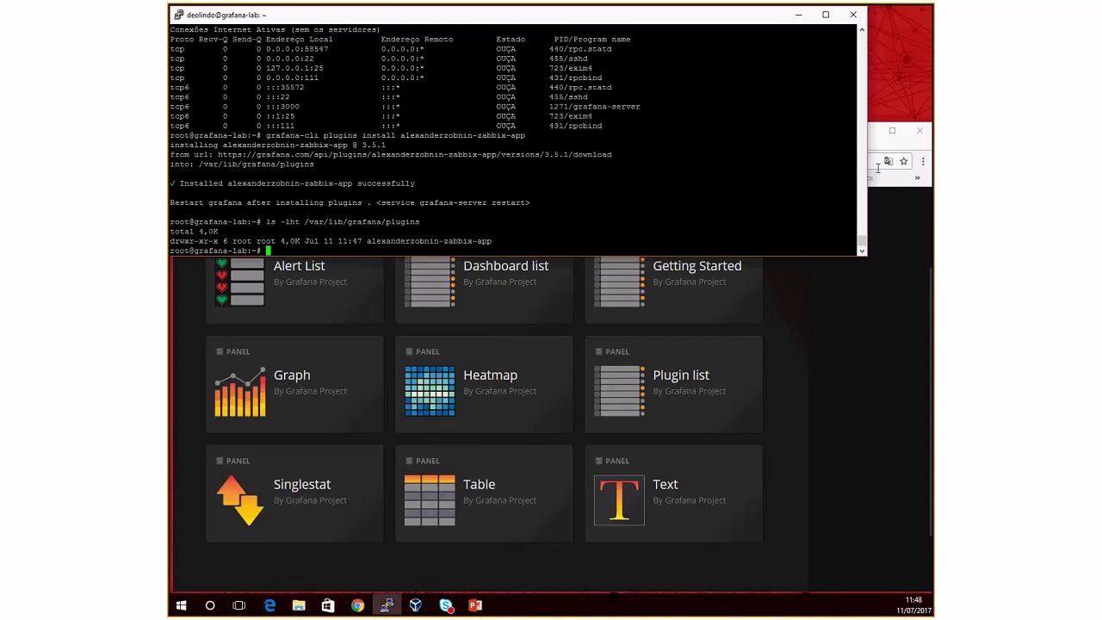
left_click(892, 130)
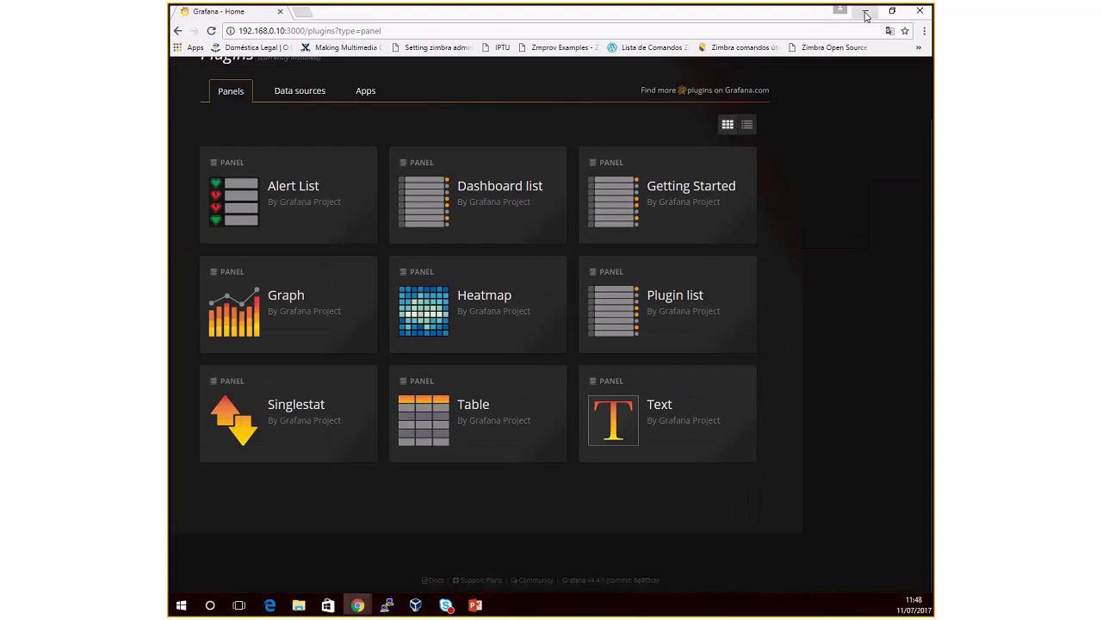
left_click(866, 13)
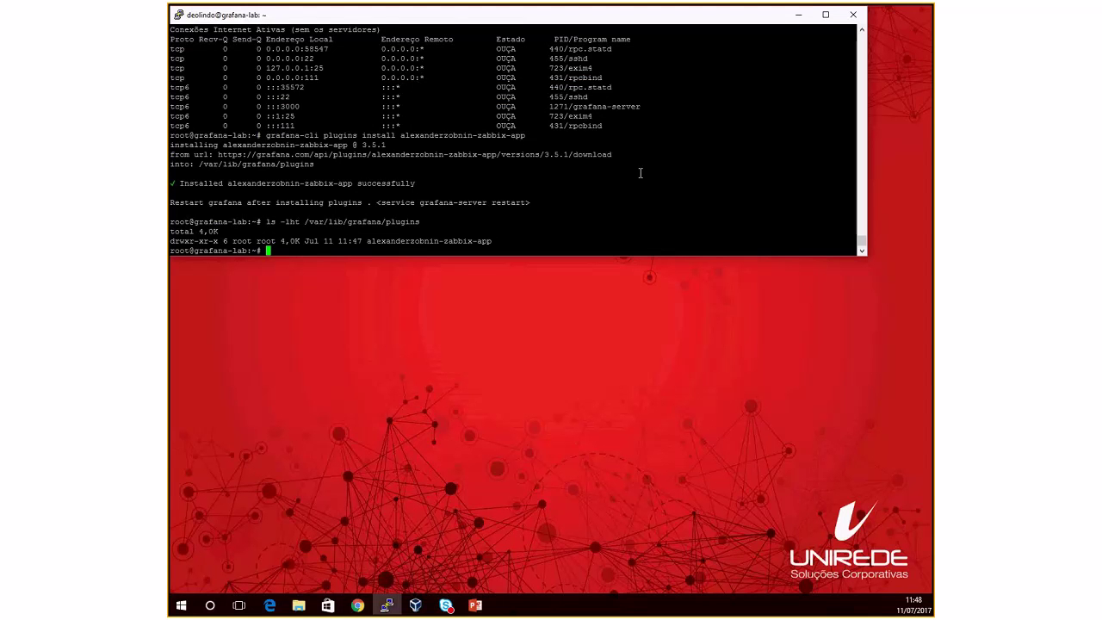
Step: Restart Grafana with 'service grafana-server stop' followed by 'service grafana-server start'
key("ctrl+l")
type("service grafana-server start")
key("BackSpace")
key("BackSpace")
type("tus")
key("BackSpace")
key("BackSpace")
key("BackSpace")
key("BackSpace")
key("BackSpace")
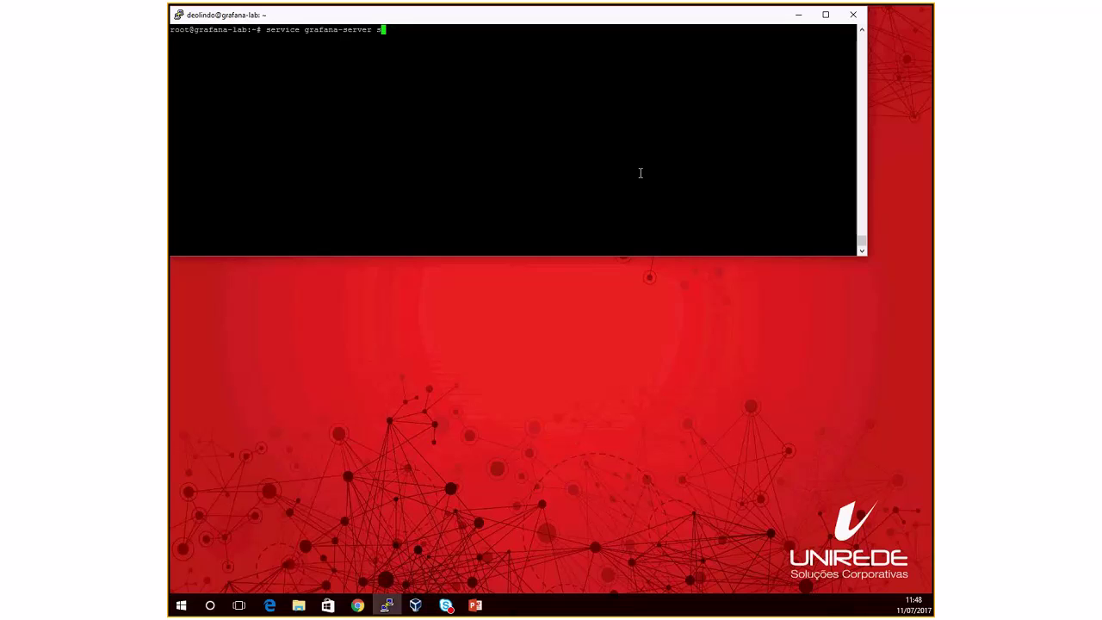
type("top")
key("Return")
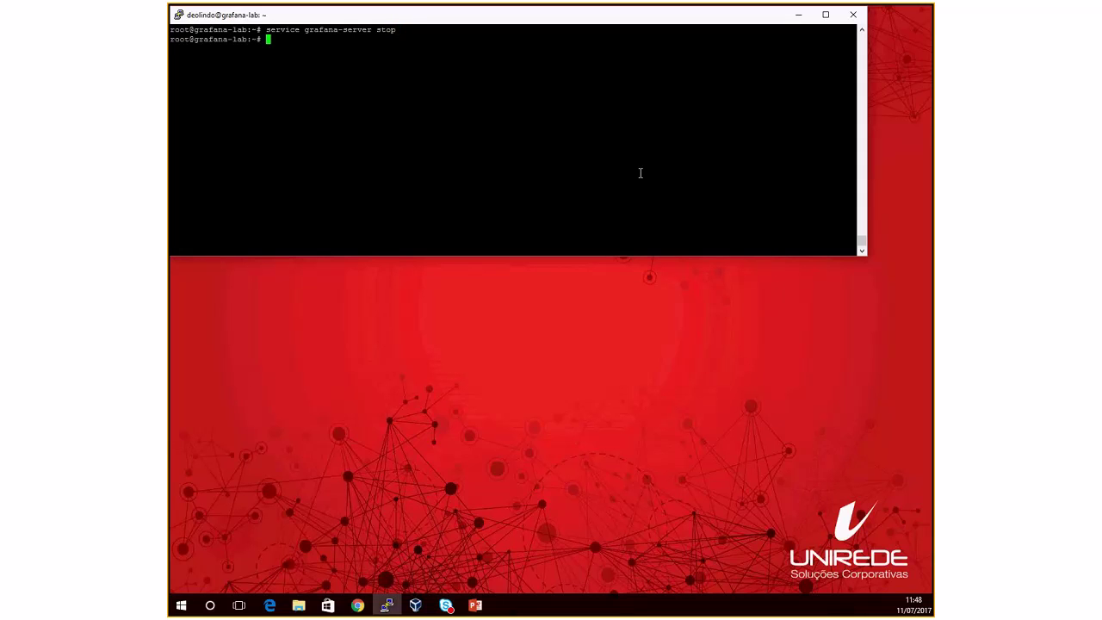
key("Up")
key("BackSpace")
key("BackSpace")
type("art")
key("Return")
Step: Follow /var/log/grafana/grafana.log to confirm the Zabbix plugins register
type("tail -f /var/log/gra")
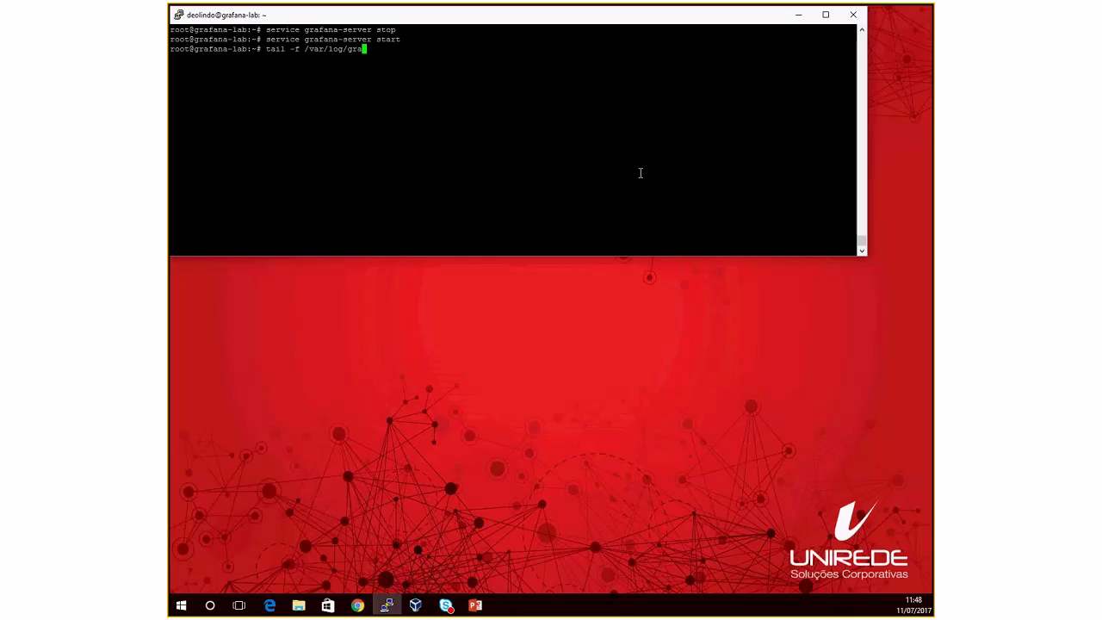
type("fana/grafana.log")
key("Return")
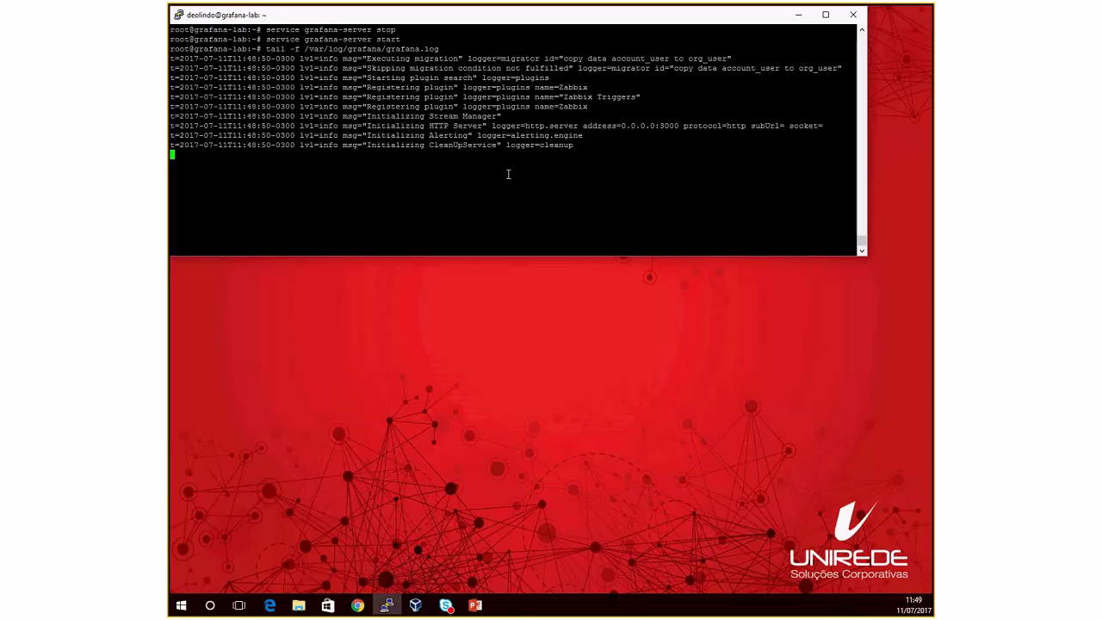
key("Return")
key("Return")
key("Return")
key("Return")
key("Return")
Step: Minimize PuTTY, return to Grafana, and sign out and log back in
left_click(798, 15)
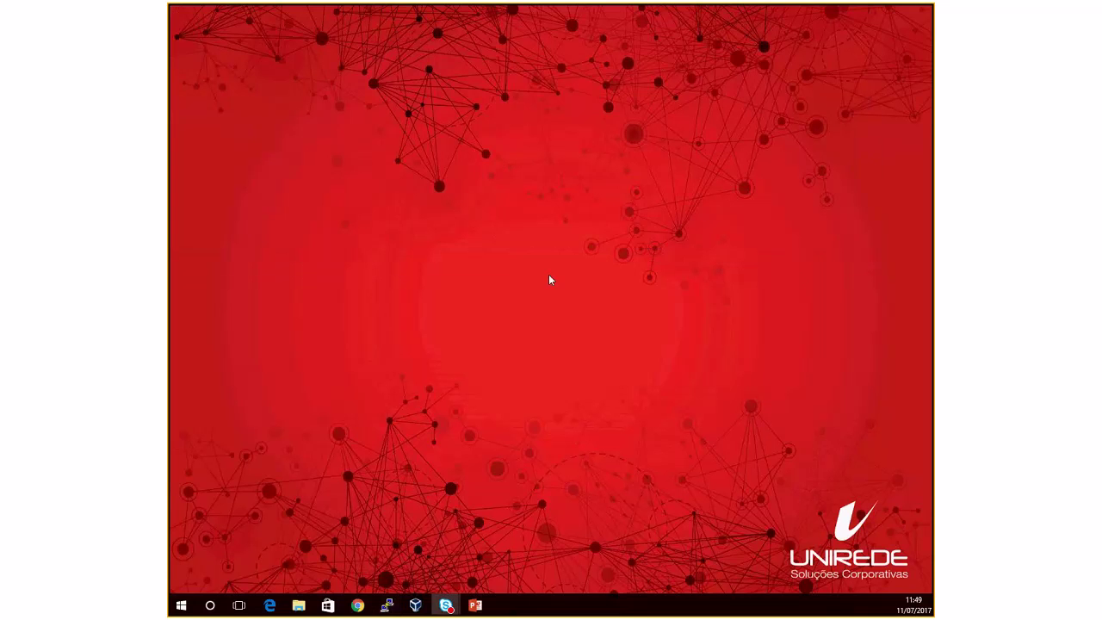
mouse_move(364, 609)
left_click(408, 532)
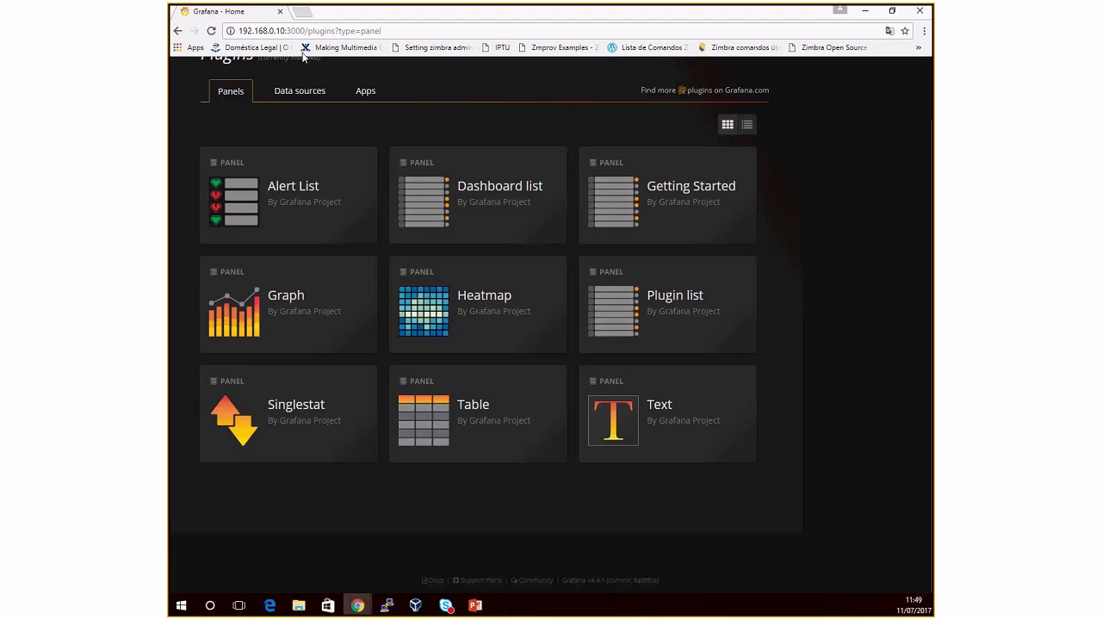
scroll(297, 59, "up", 1)
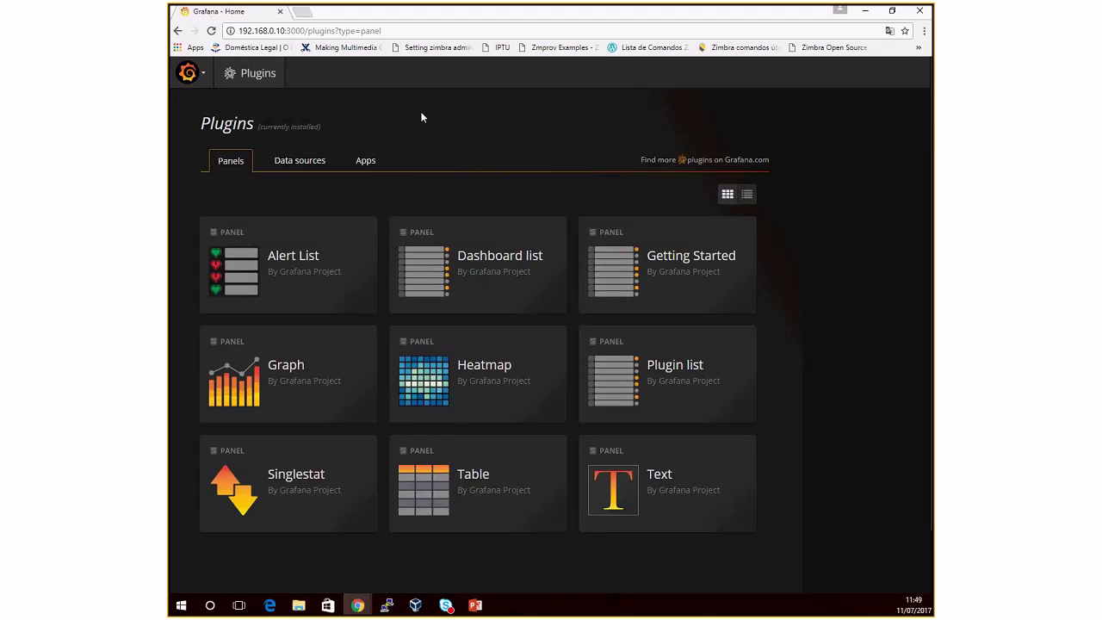
left_click(212, 77)
mouse_move(181, 121)
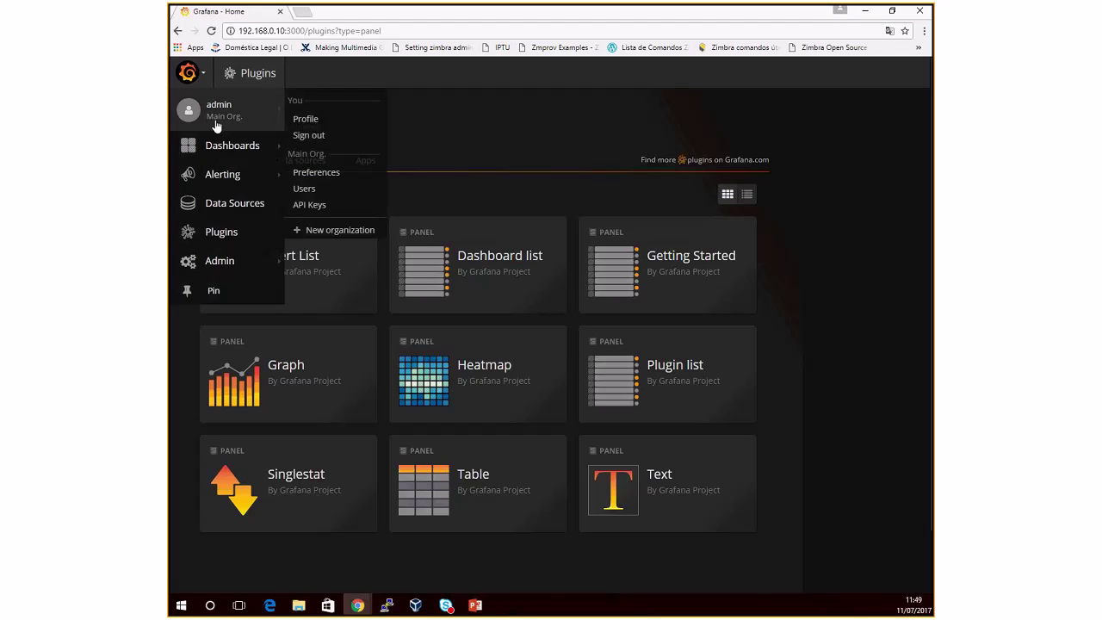
left_click(309, 138)
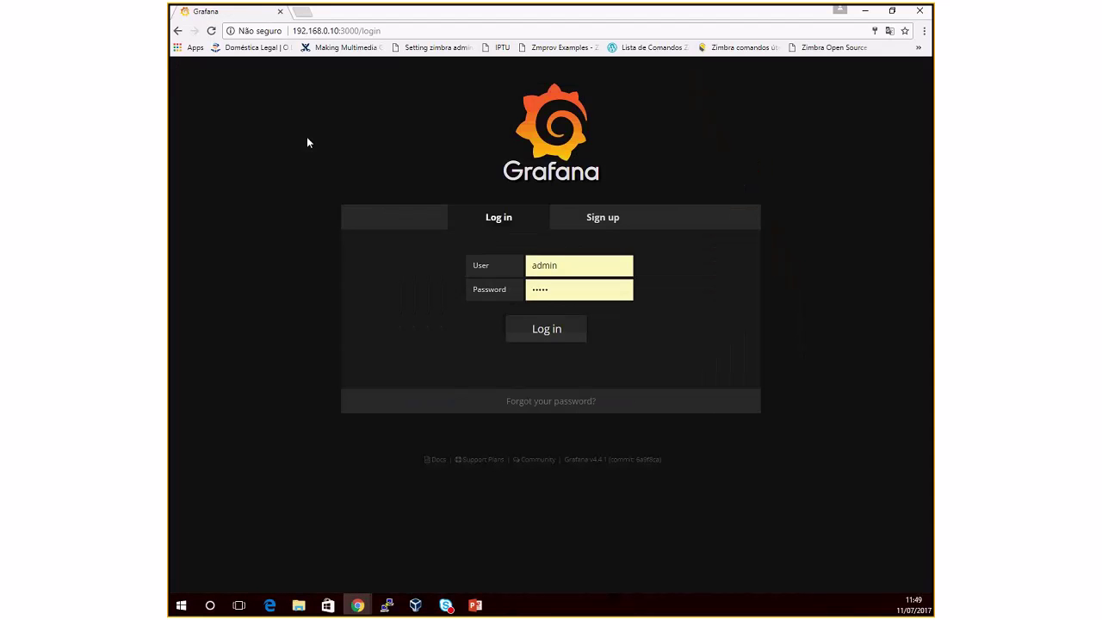
left_click(547, 328)
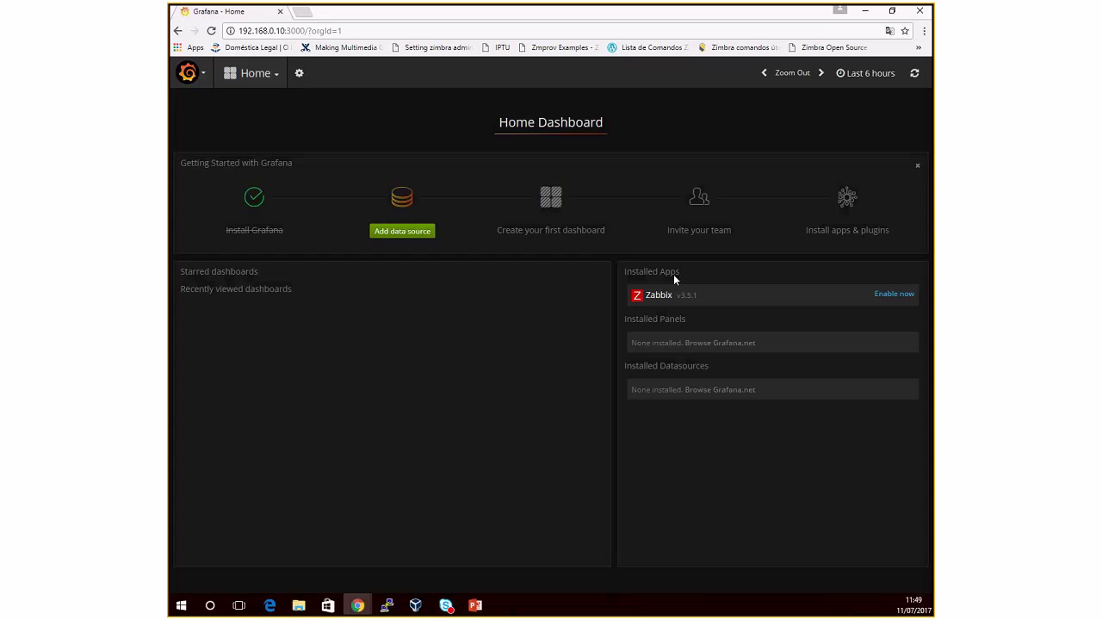
Step: Enable the Zabbix app and view its bundled dashboards
left_click(893, 298)
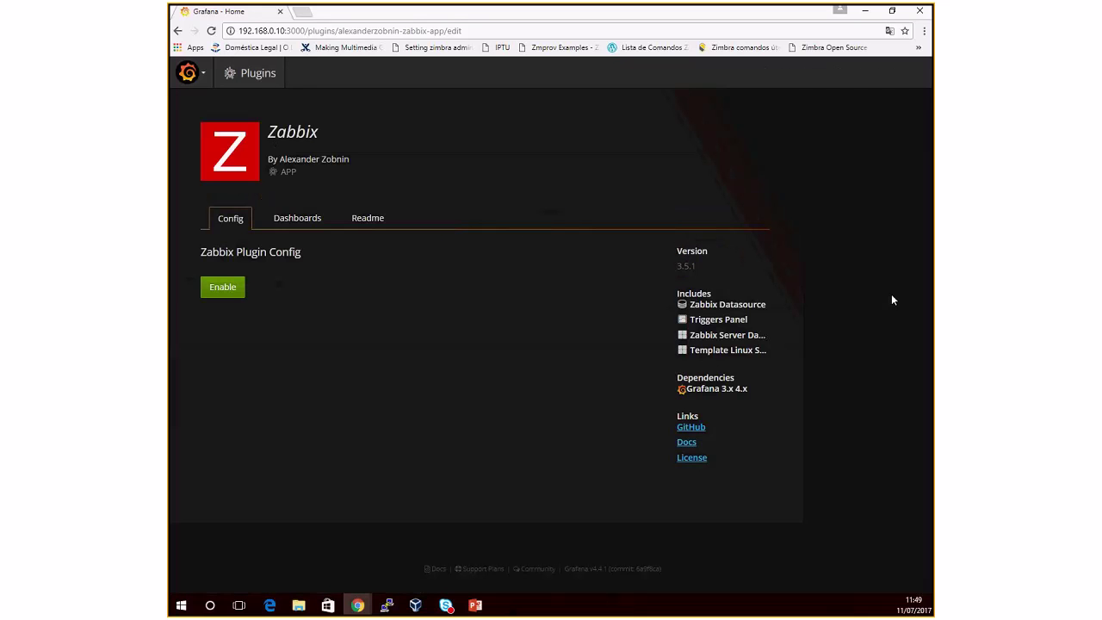
left_click(223, 289)
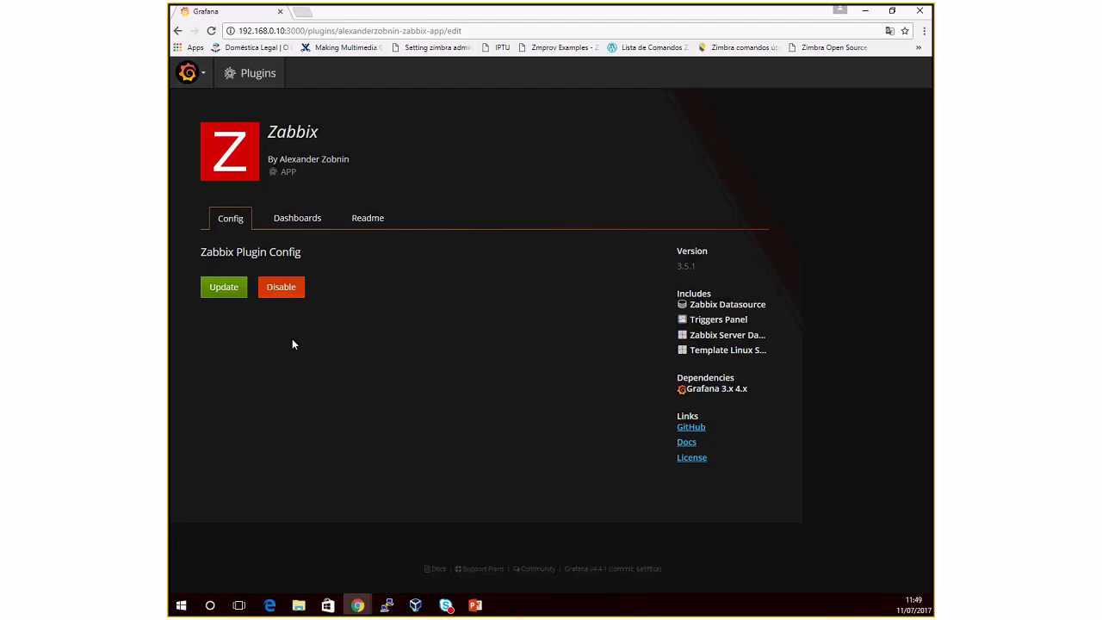
left_click(300, 221)
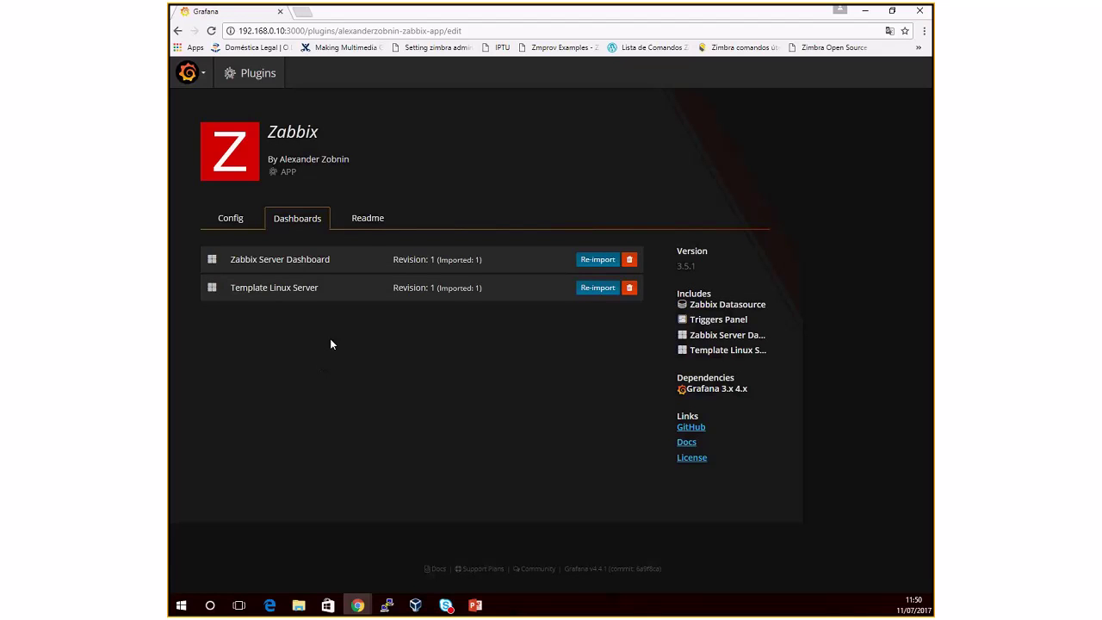
Step: Start adding a new data source from the Data Sources page
left_click(204, 75)
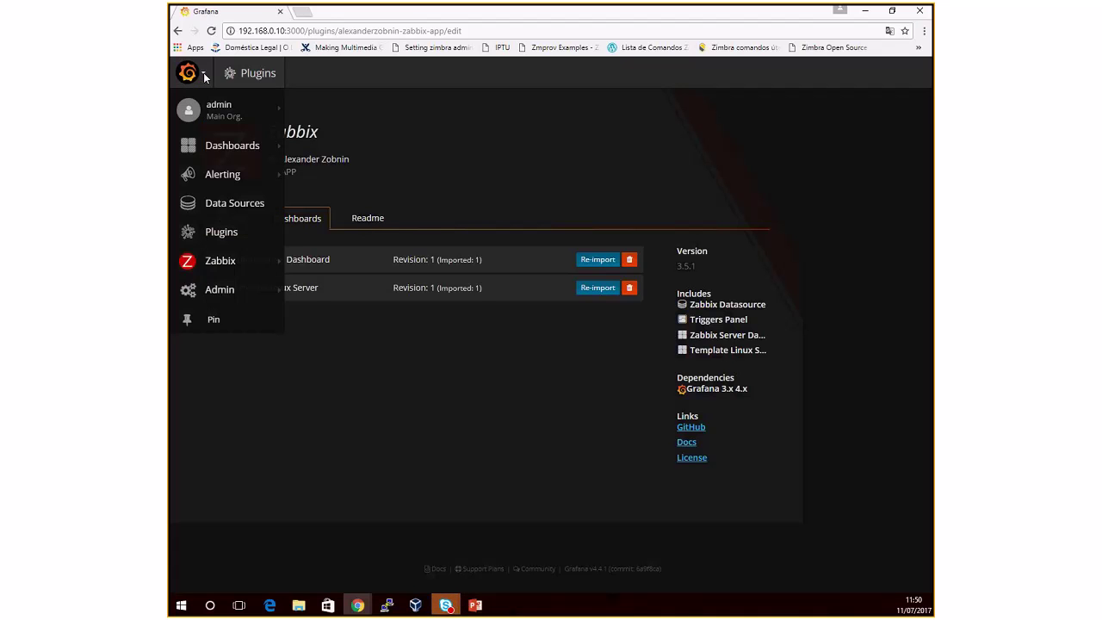
left_click(233, 204)
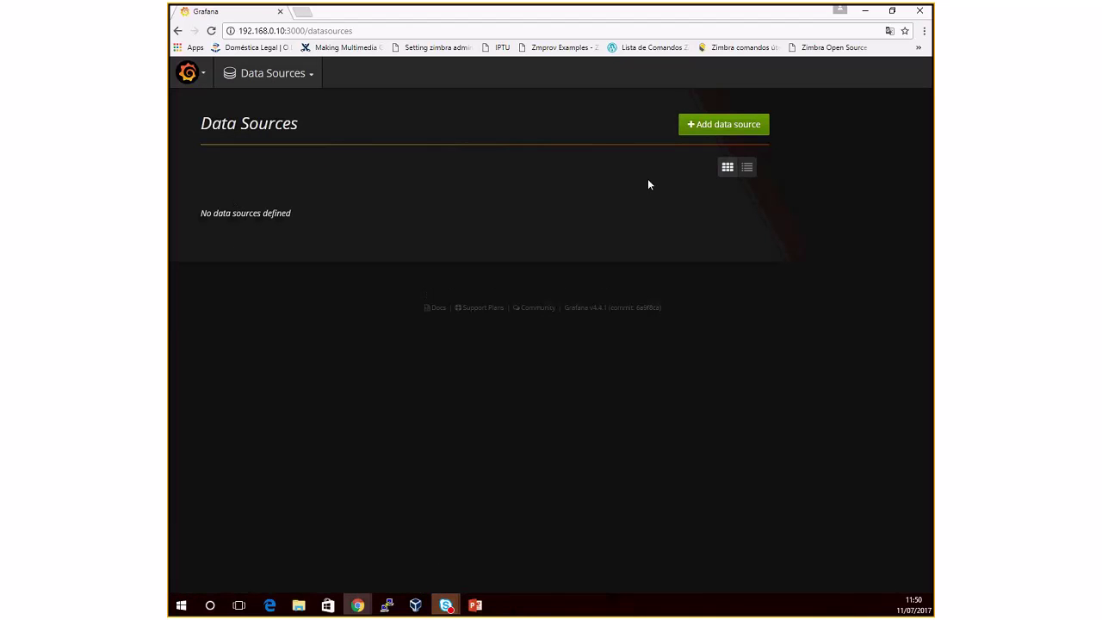
left_click(728, 126)
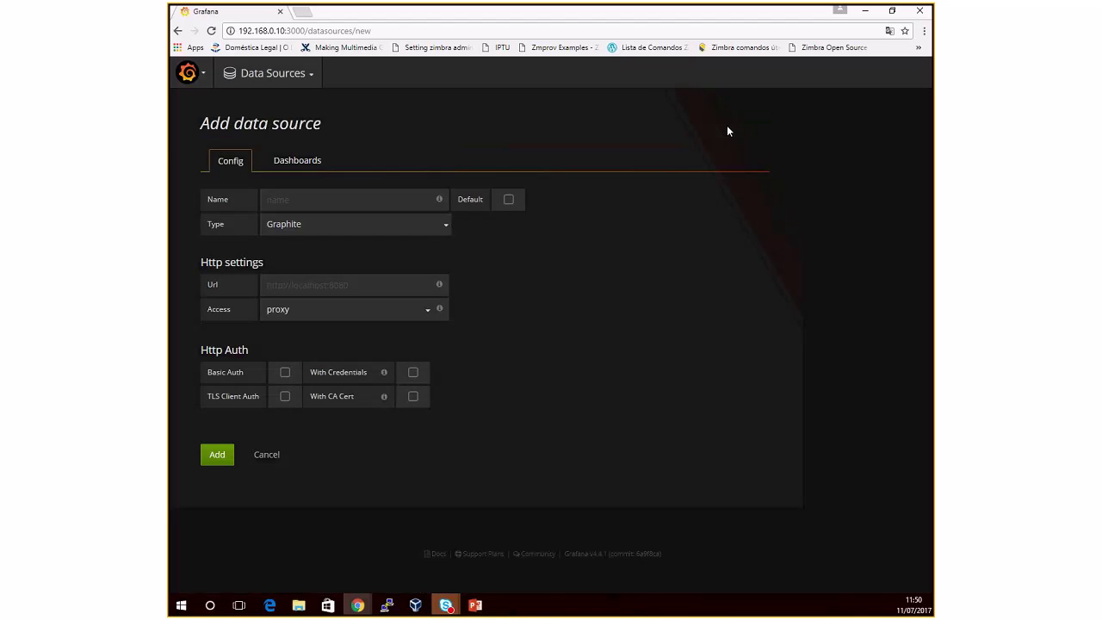
Step: Name the data source 'ZBX 3.2 LAB' and set its type to Zabbix
left_click(358, 205)
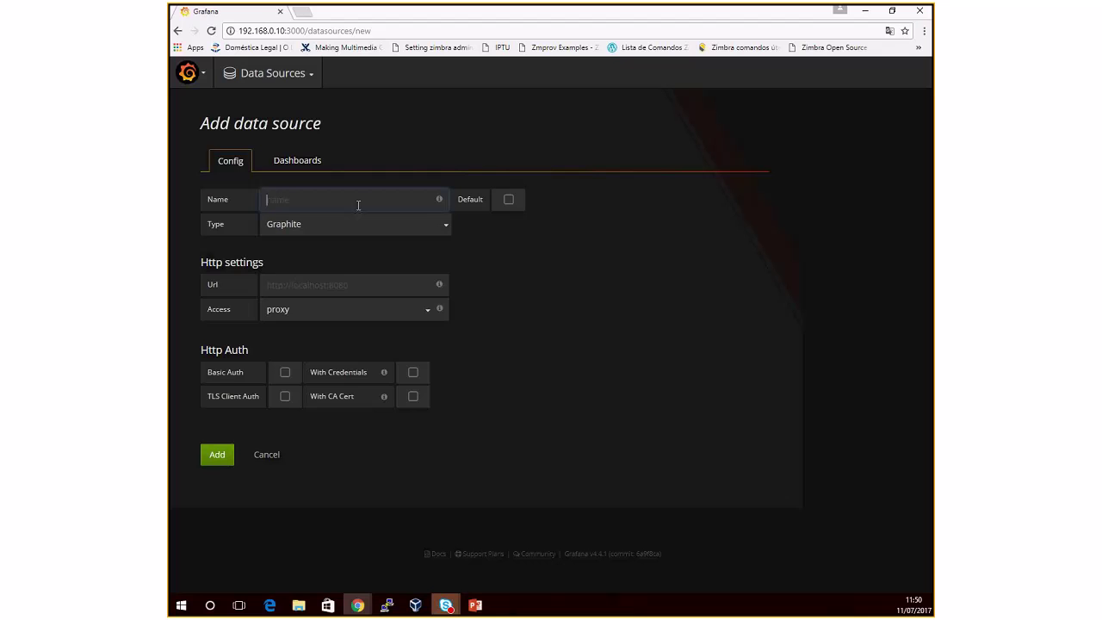
left_click(358, 224)
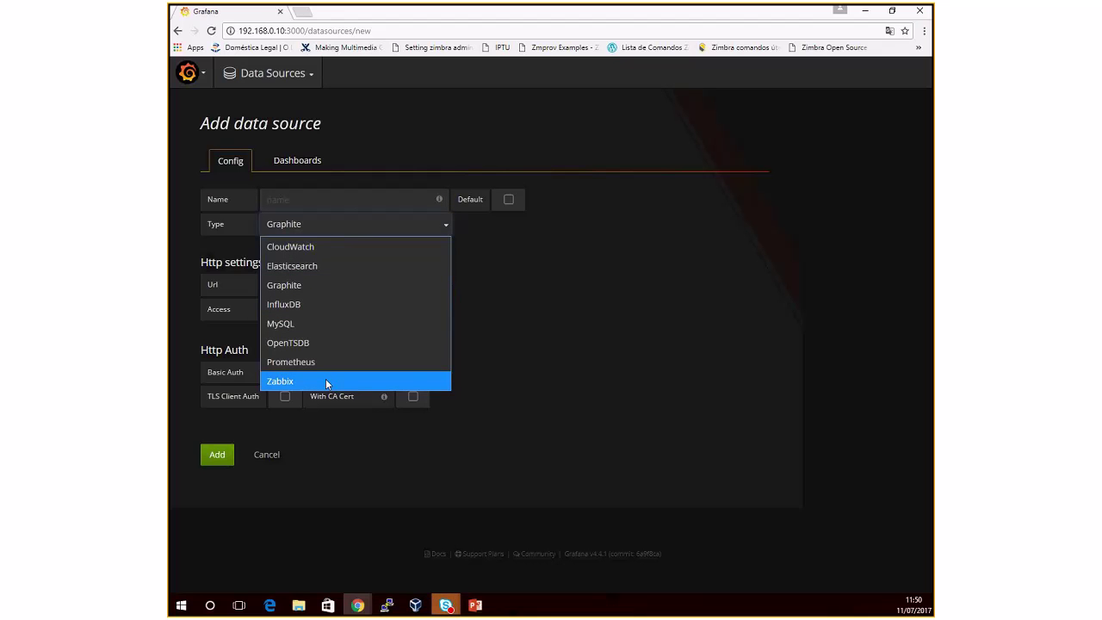
left_click(285, 201)
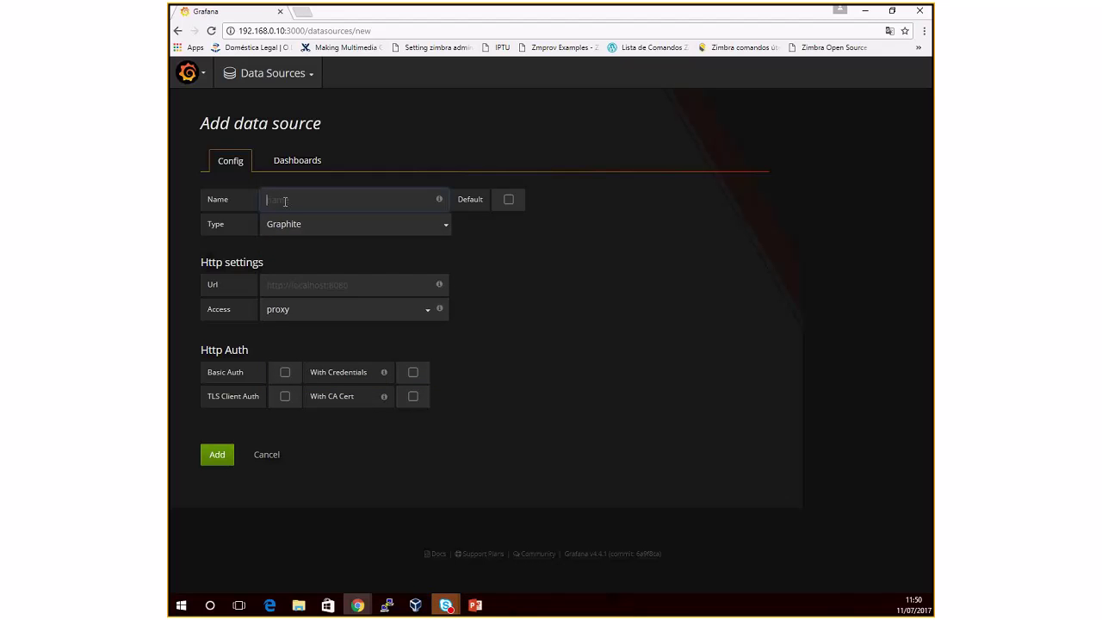
type("ZBX")
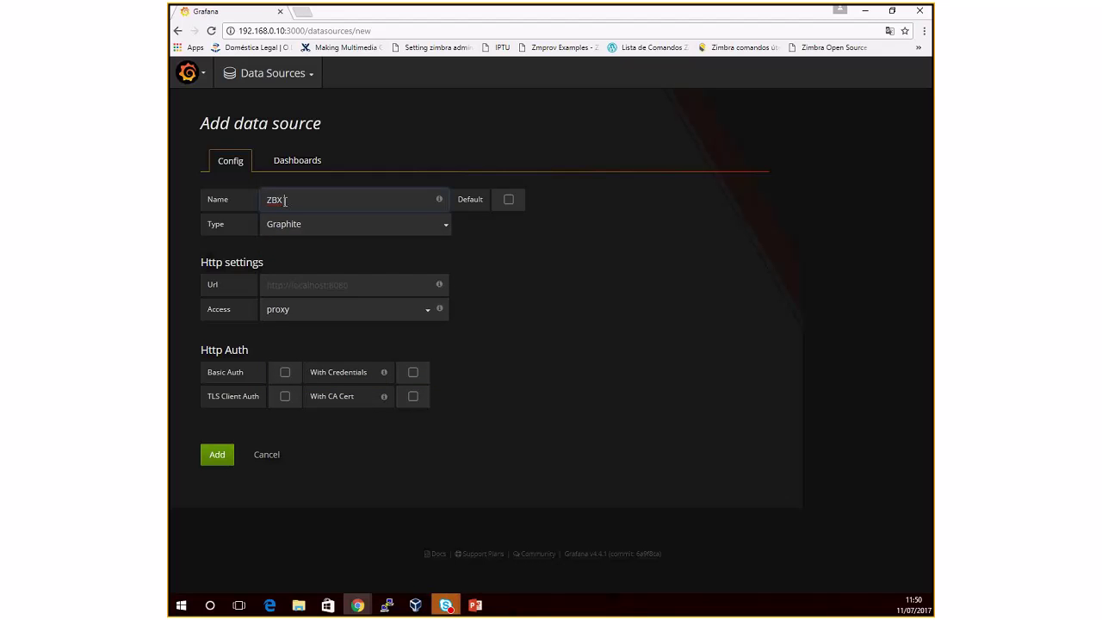
type(" CA")
key("BackSpace")
type("3.2 LAB")
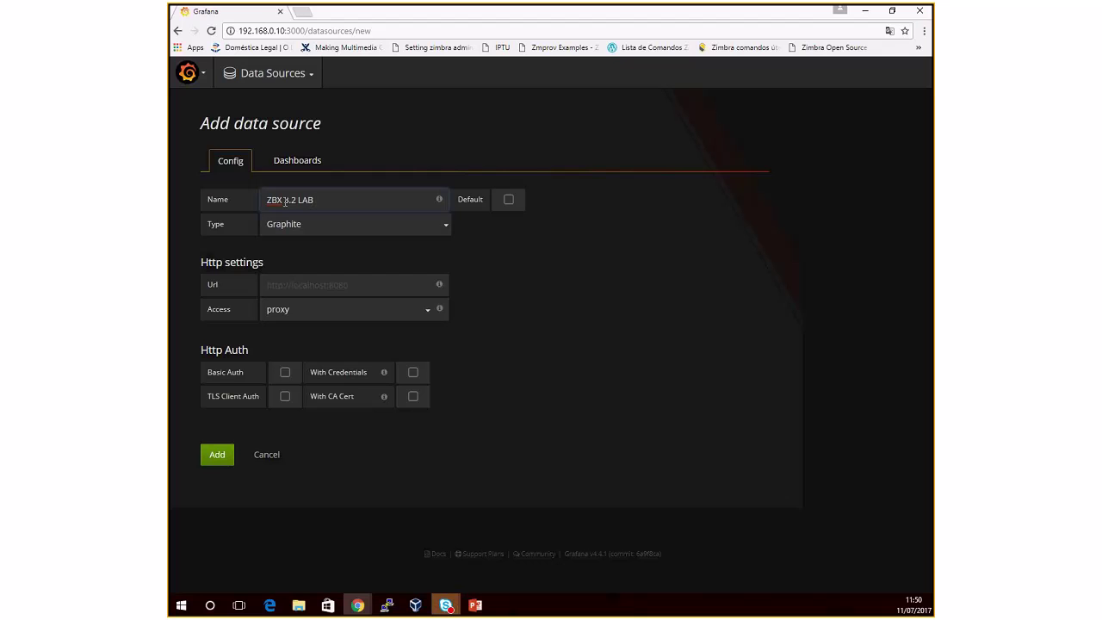
left_click(372, 255)
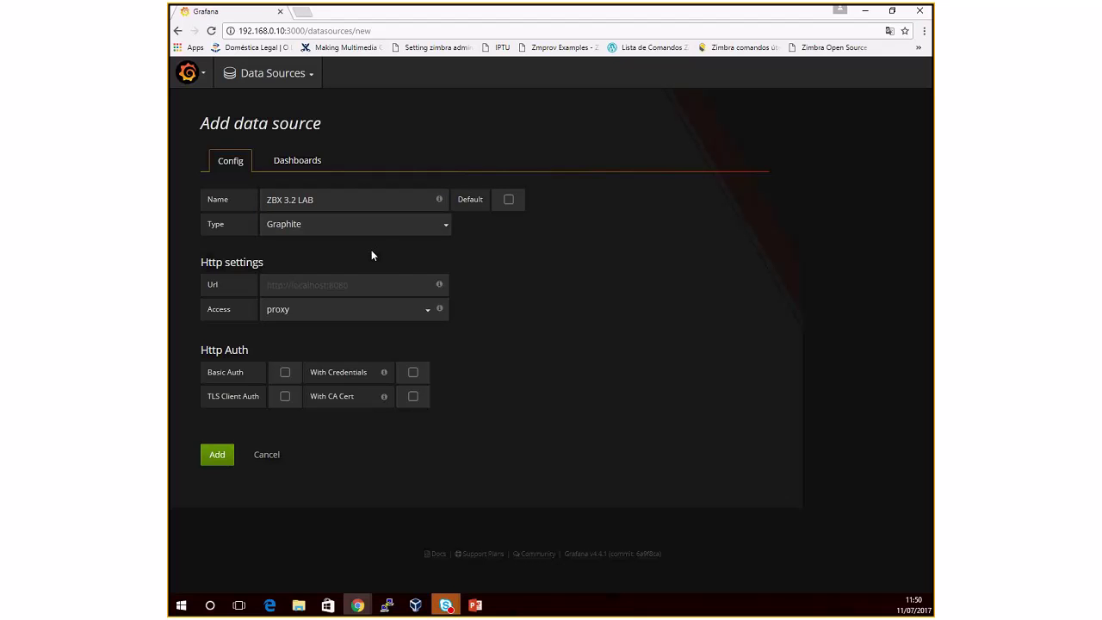
left_click(379, 226)
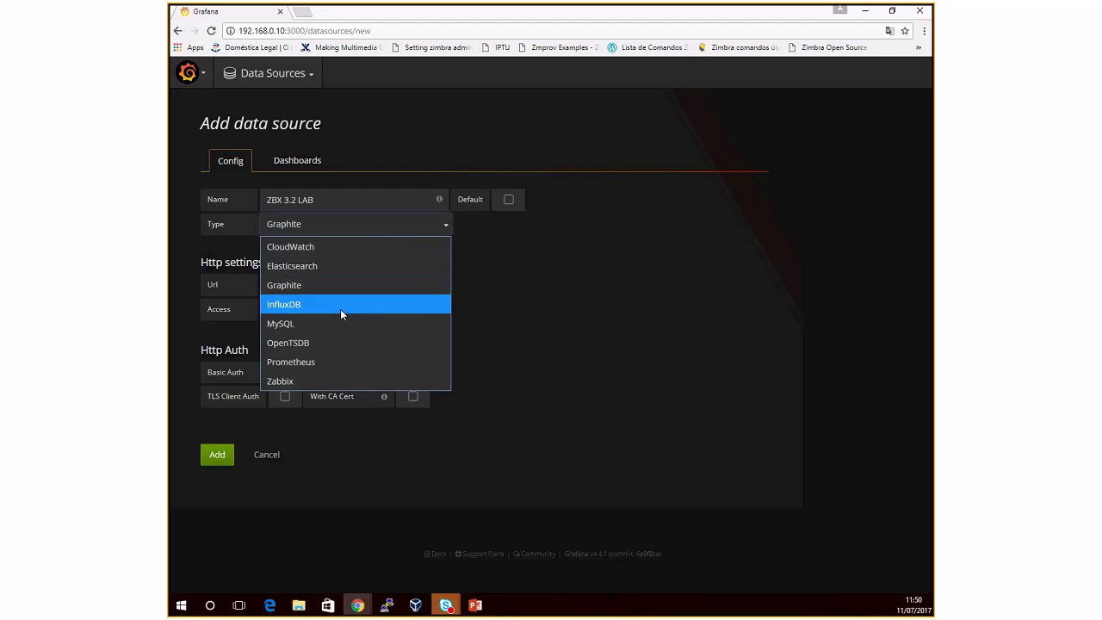
left_click(321, 380)
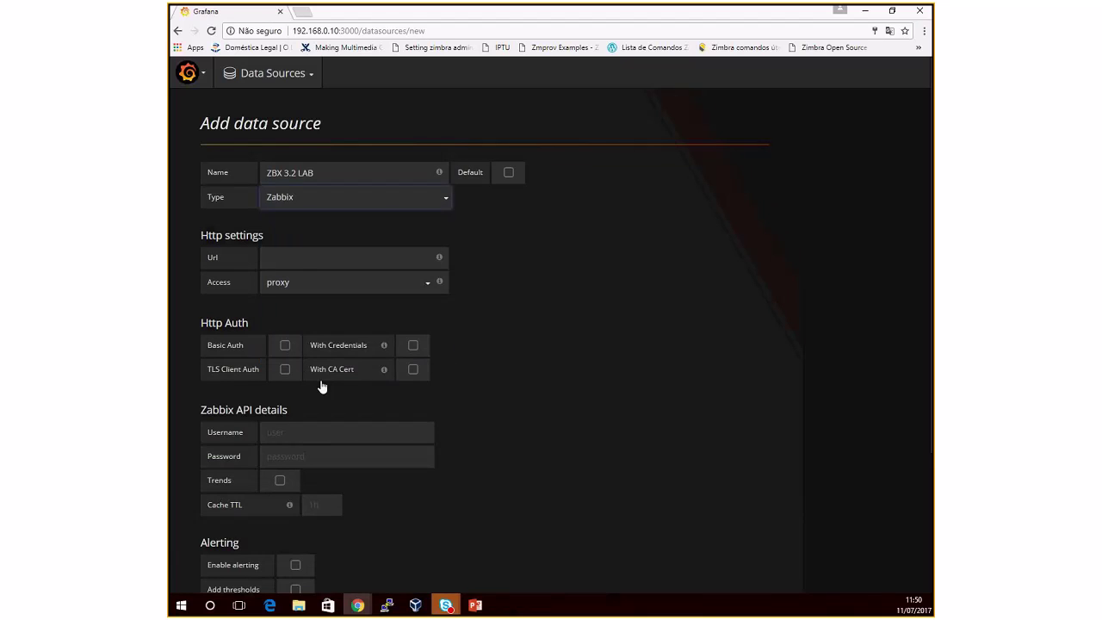
Step: Try the direct access mode, then settle on proxy for the Zabbix data source
left_click(302, 258)
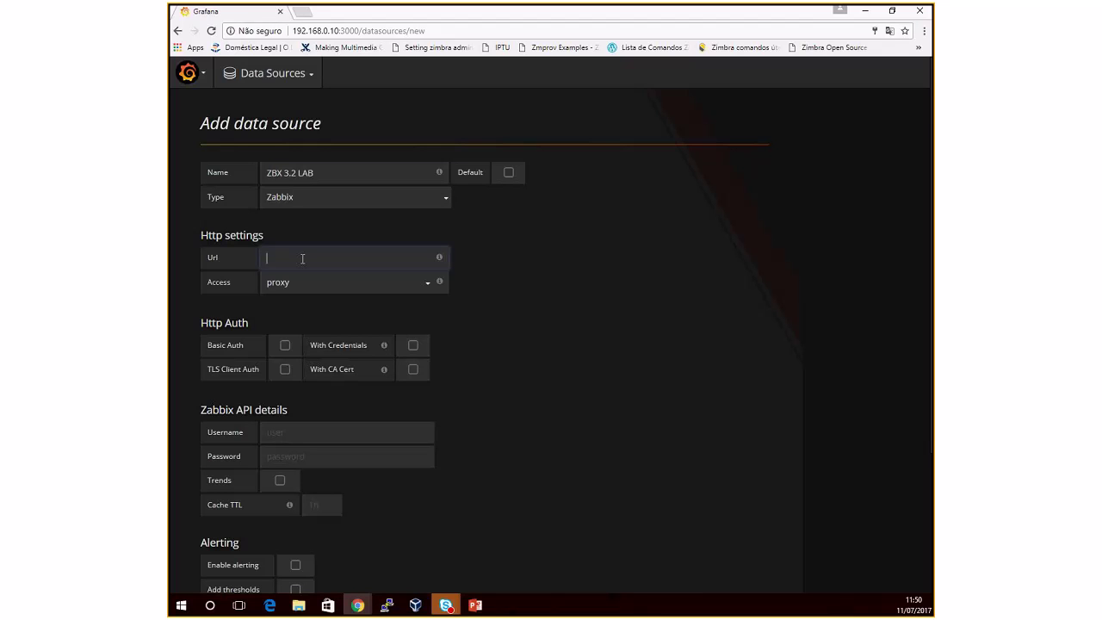
left_click(297, 282)
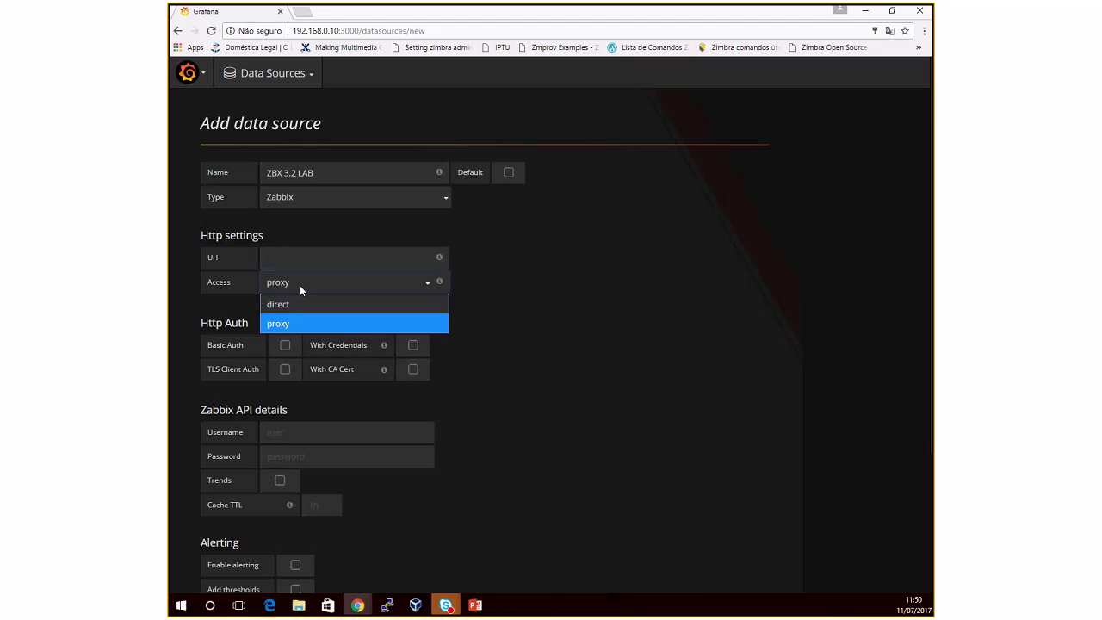
left_click(302, 307)
left_click(293, 260)
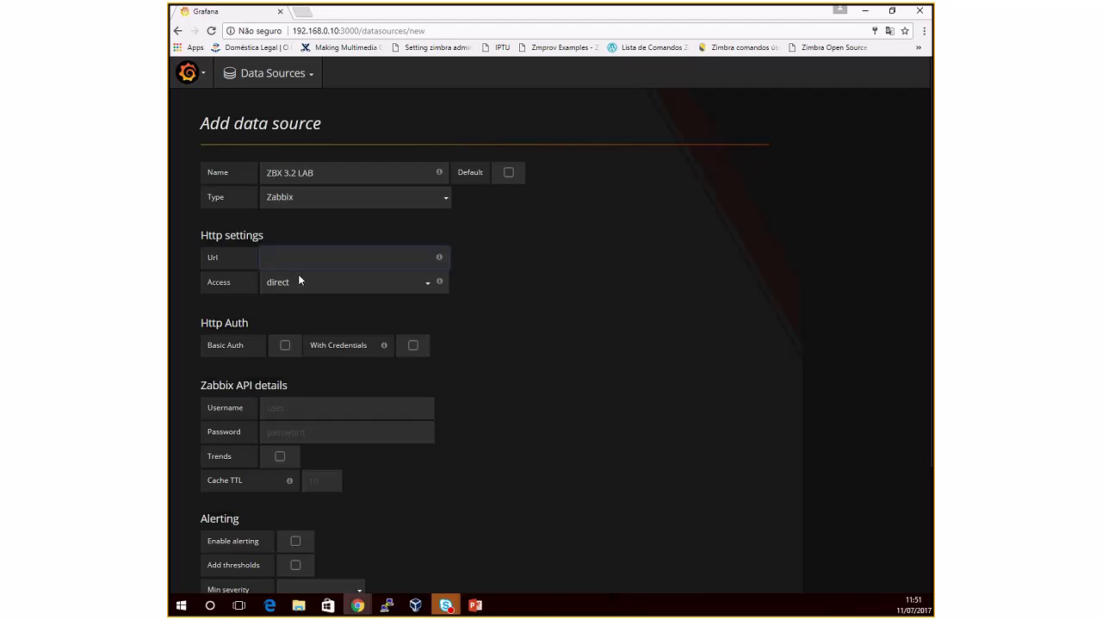
left_click(300, 281)
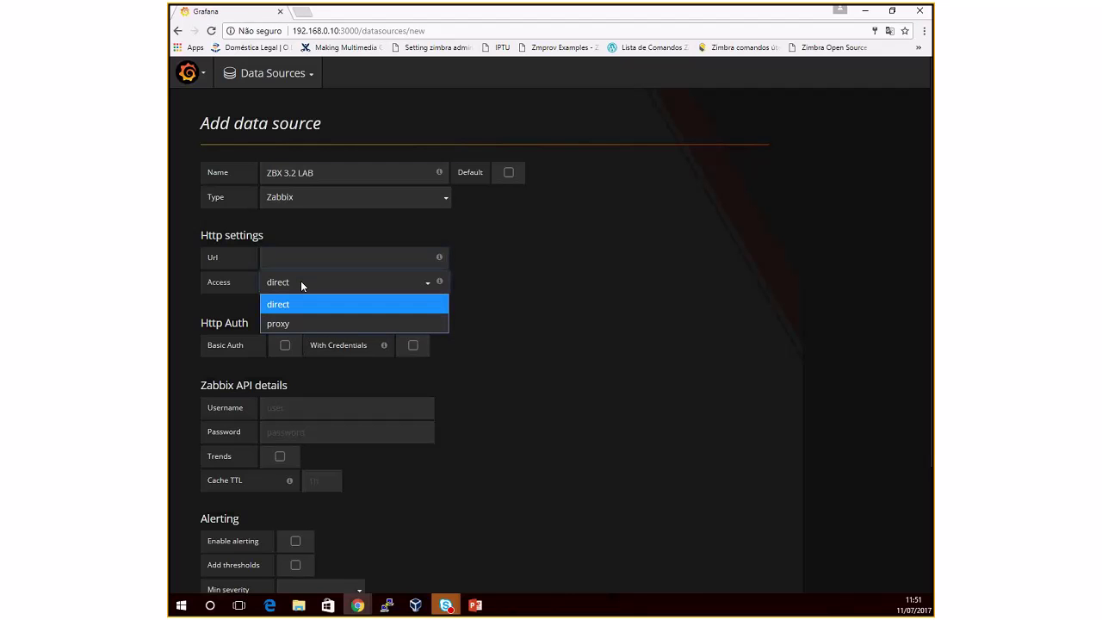
left_click(306, 324)
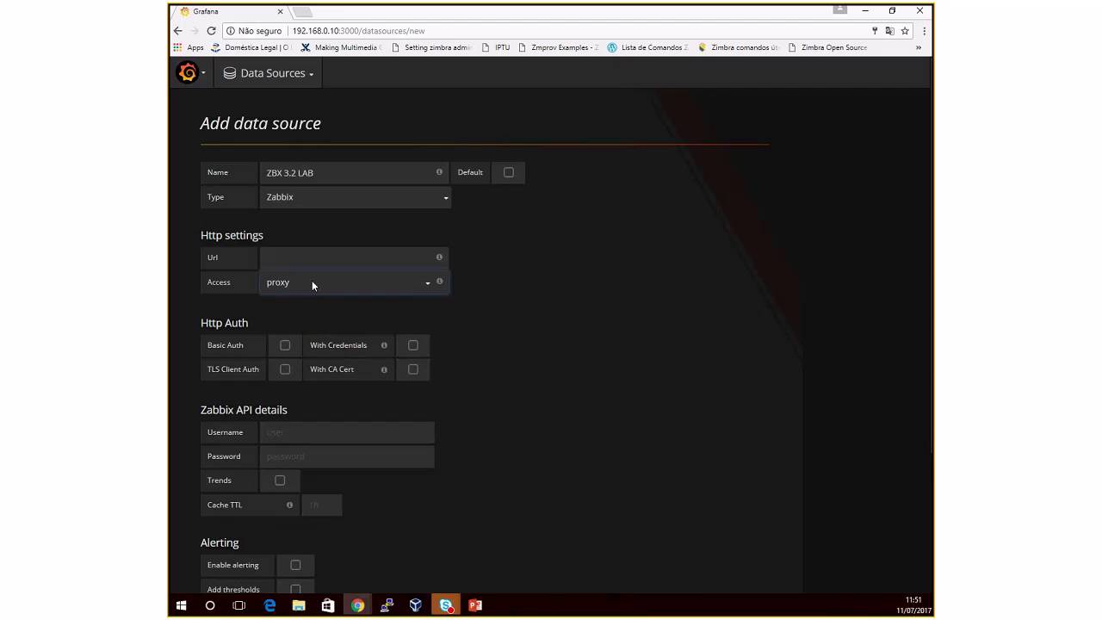
left_click(312, 285)
left_click(310, 301)
left_click(311, 287)
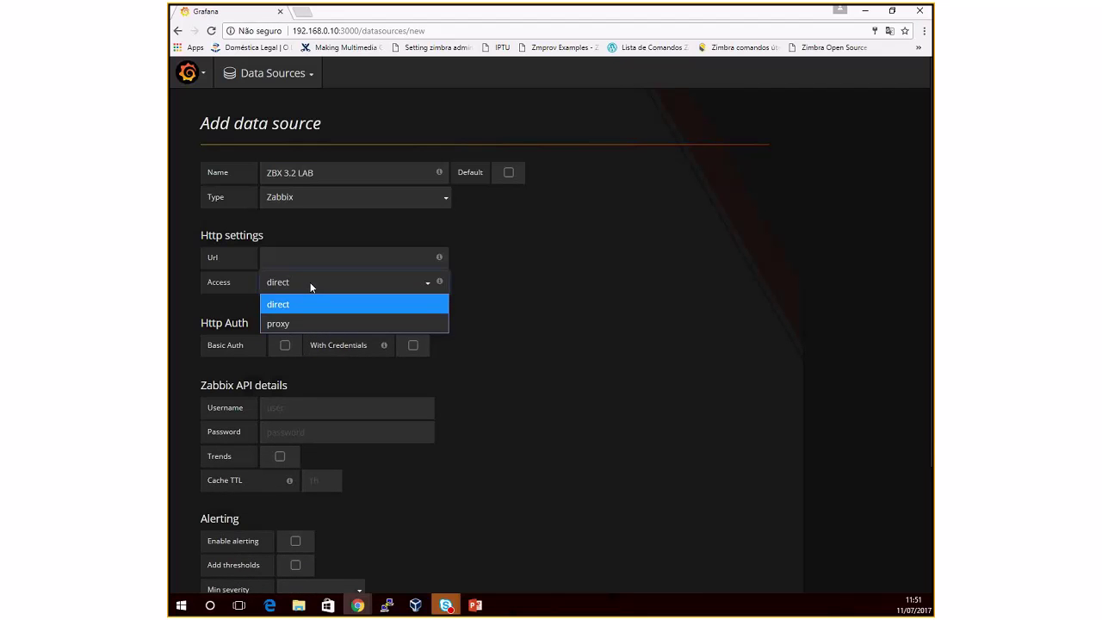
left_click(306, 324)
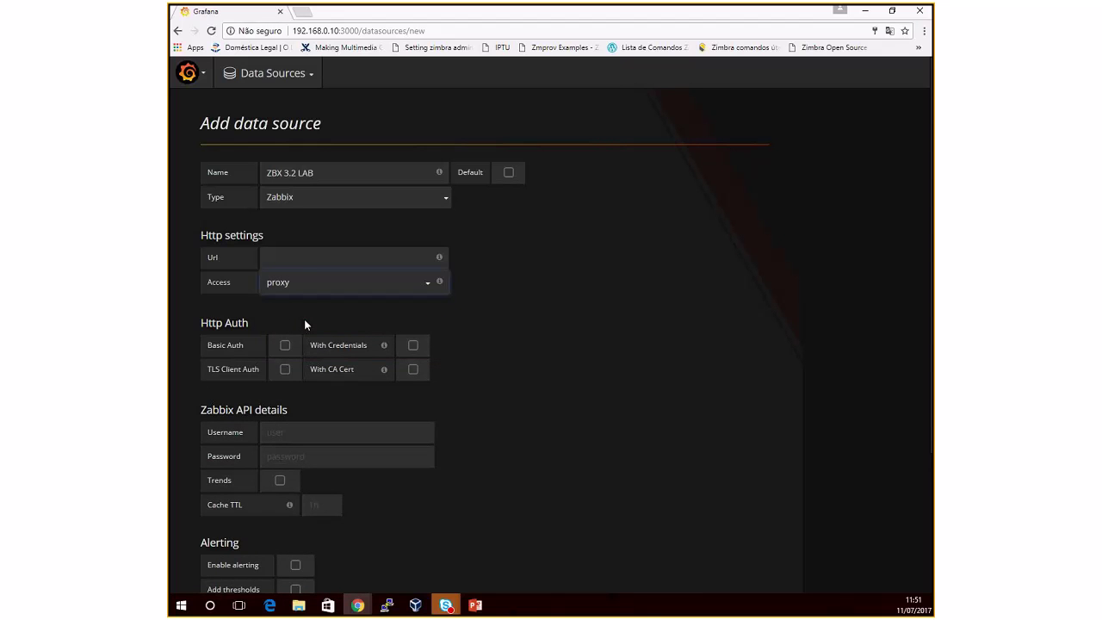
left_click(300, 257)
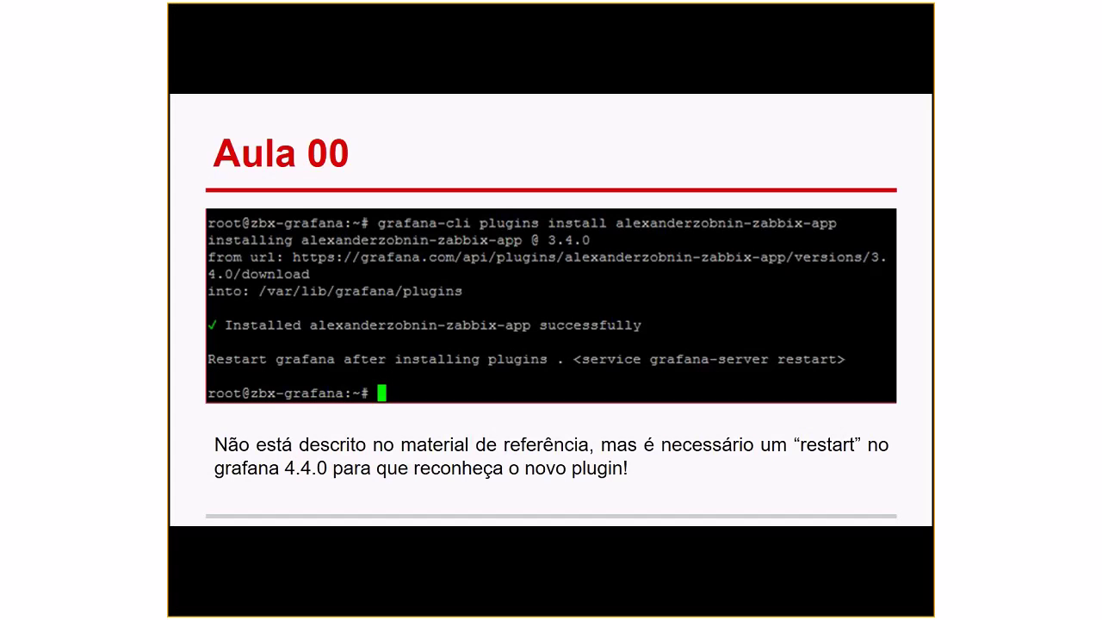
Step: Advance through the Grafana log, plugin-enabling and add-data-source slides, then return to Grafana
key("Right")
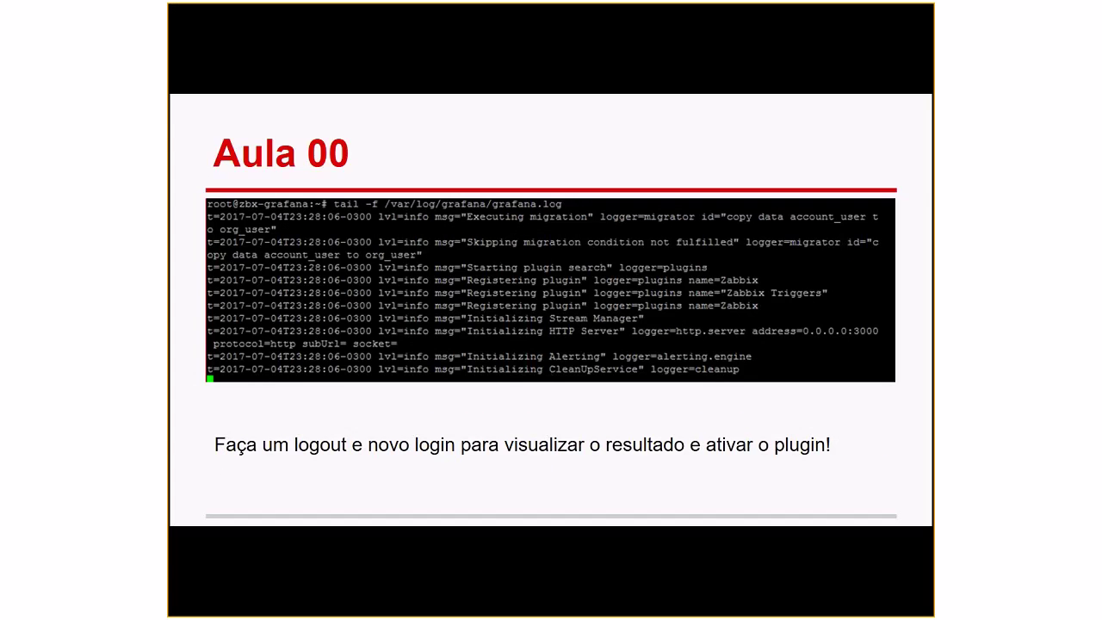
key("Right")
key("Right")
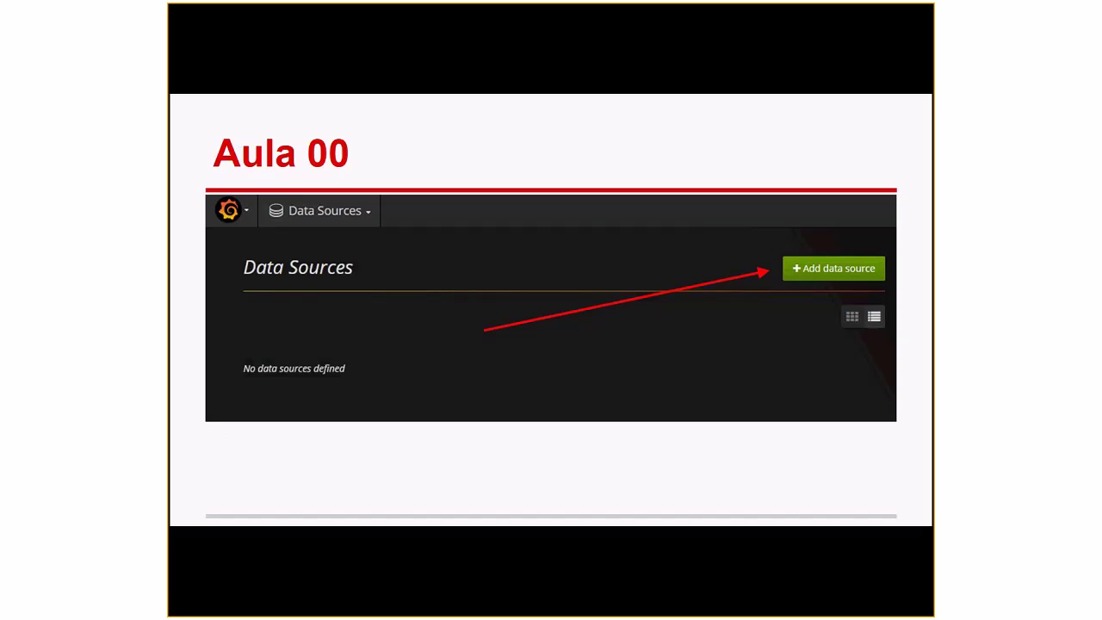
key("Right")
key("Right")
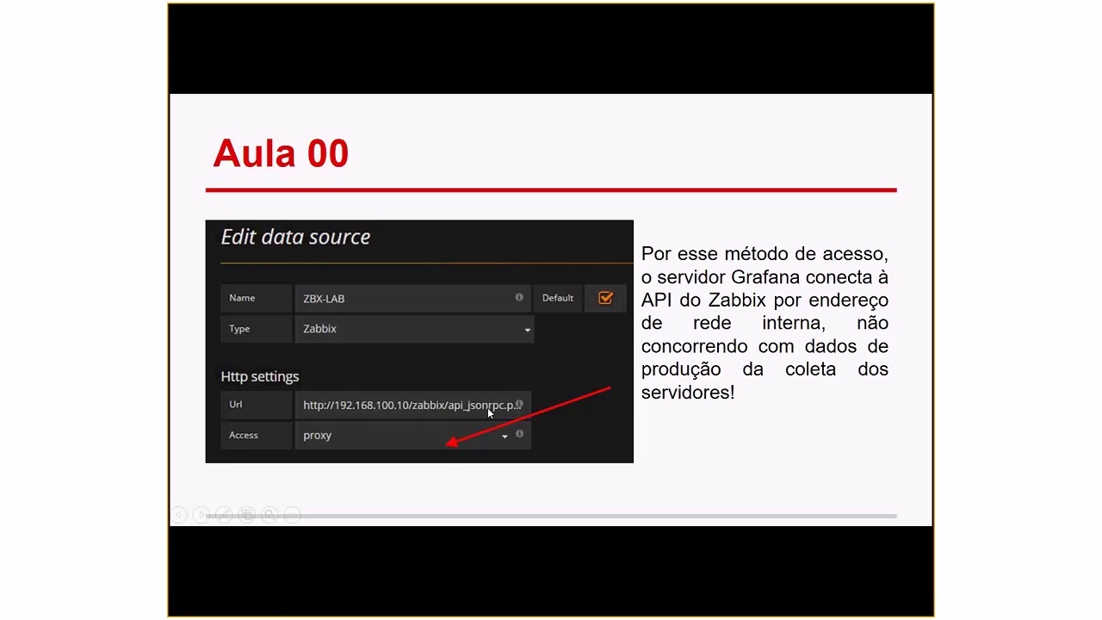
key("alt+Tab")
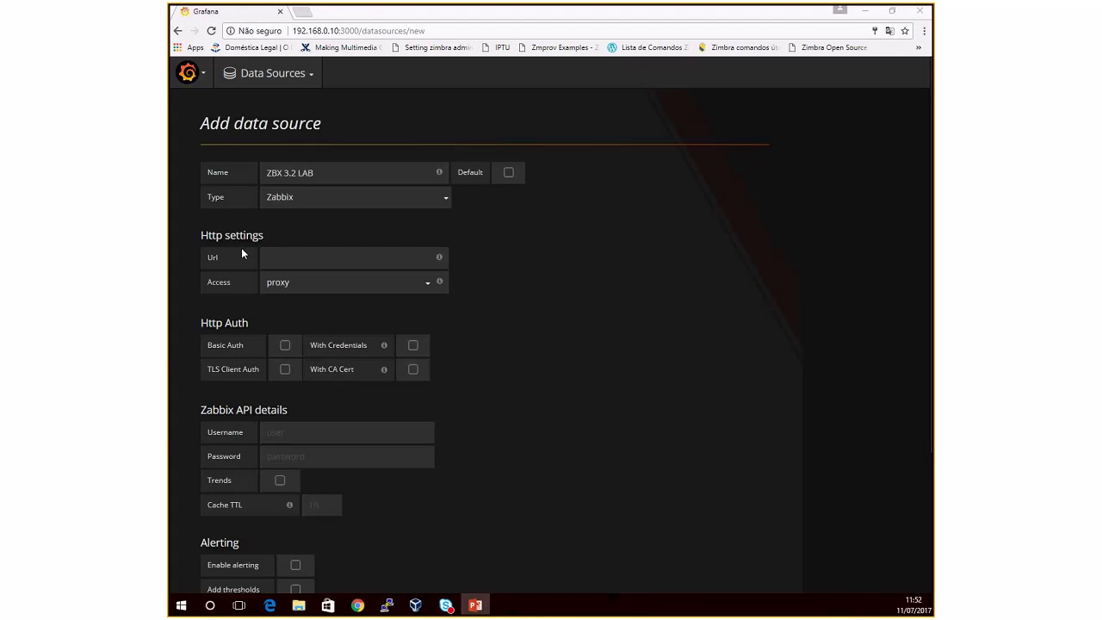
left_click(298, 259)
type("http://192.168.100.10/z")
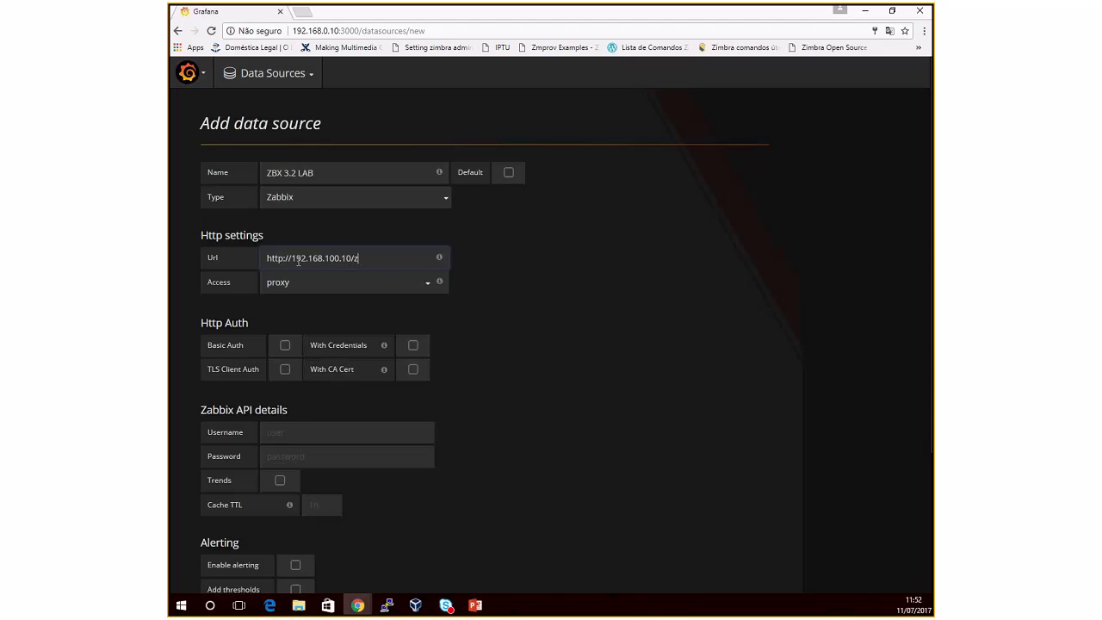
type("abbix")
type("api_jsonrc")
key("BackSpace")
type("pc.")
Step: Glance at the presentation, then bring up the PuTTY server session
key("super+shift+q")
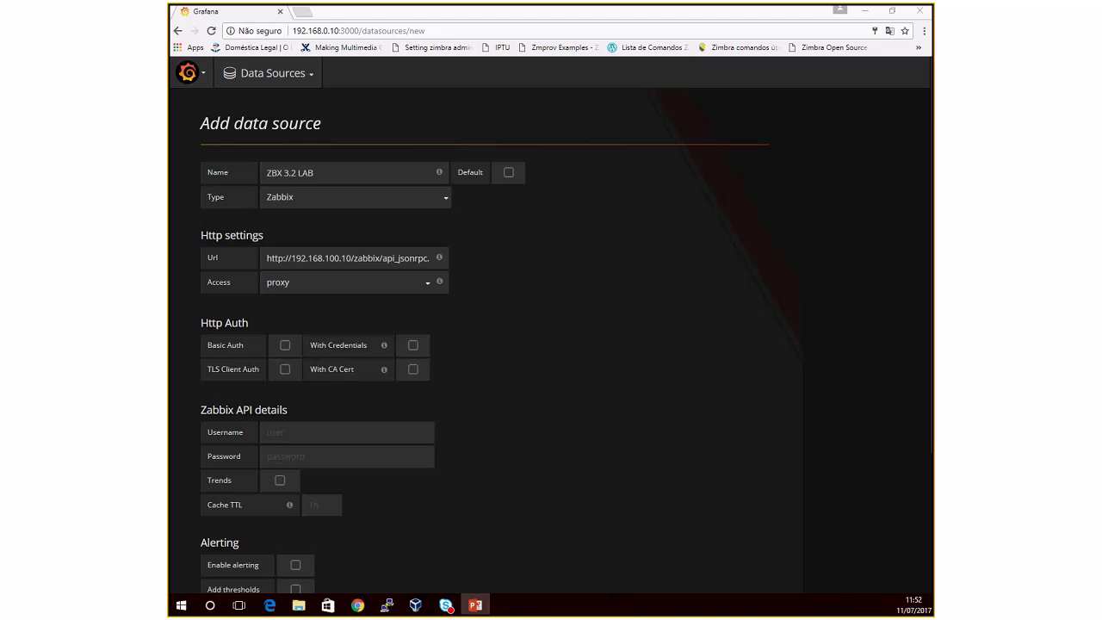
left_click(389, 258)
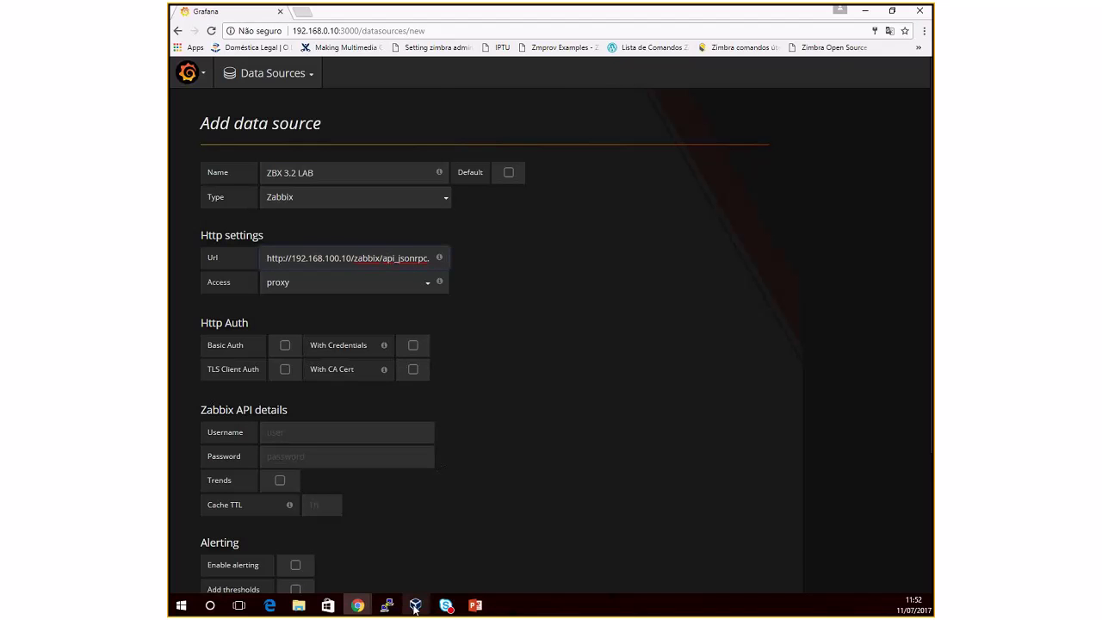
left_click(389, 606)
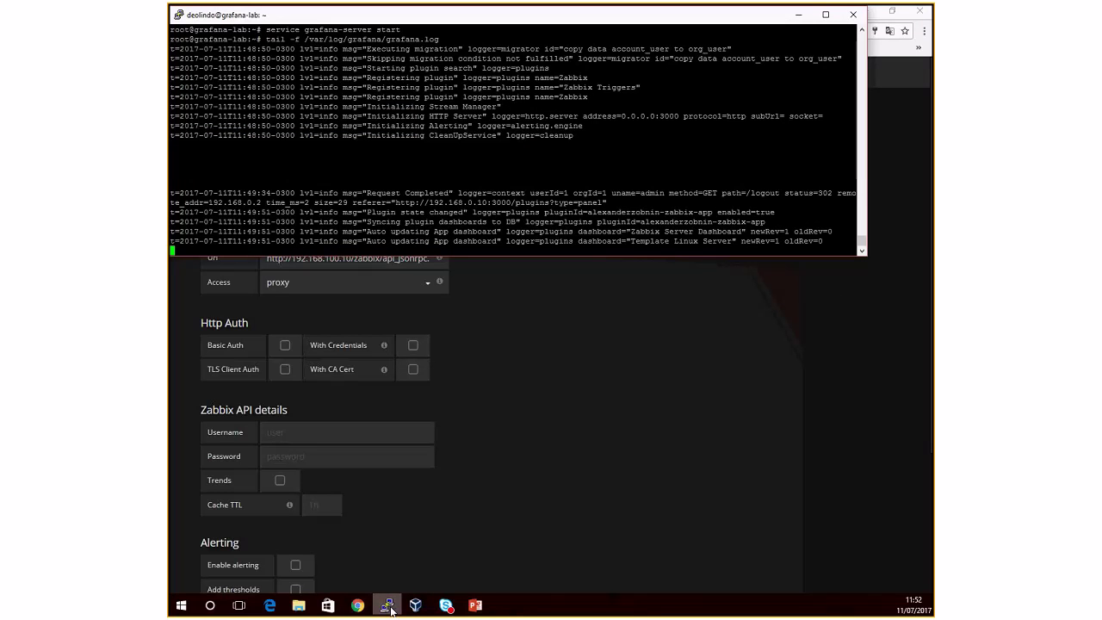
Step: Stop the log, open a zbx server shell and run 'ls -l /var/www/html/zabbix/api_jsonrpc.php'
key("ctrl+c")
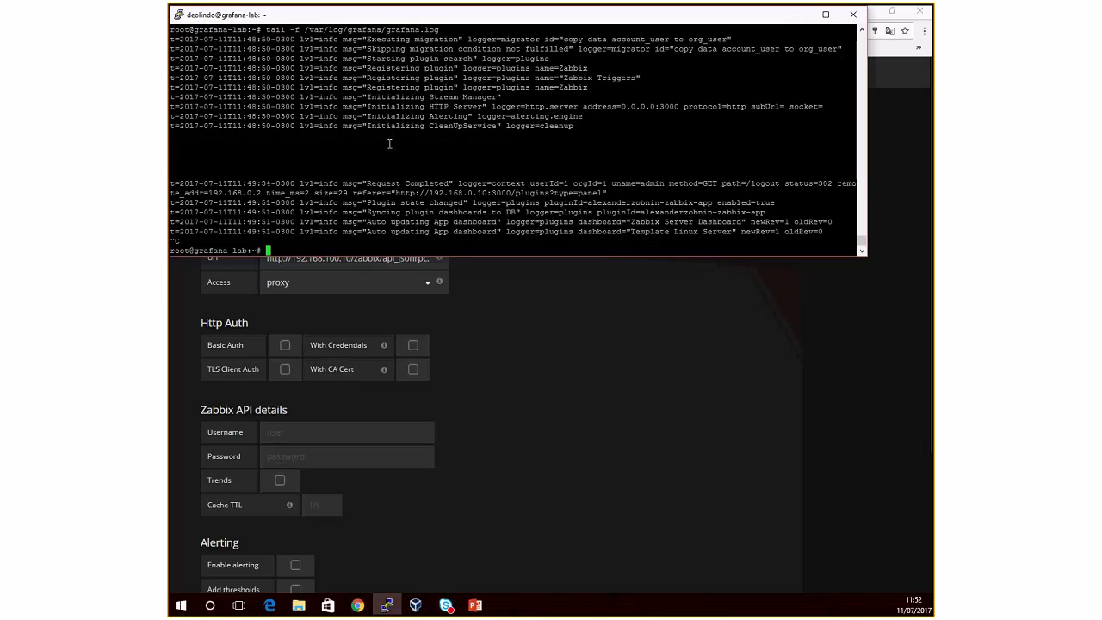
key("ctrl+d")
right_click(389, 144)
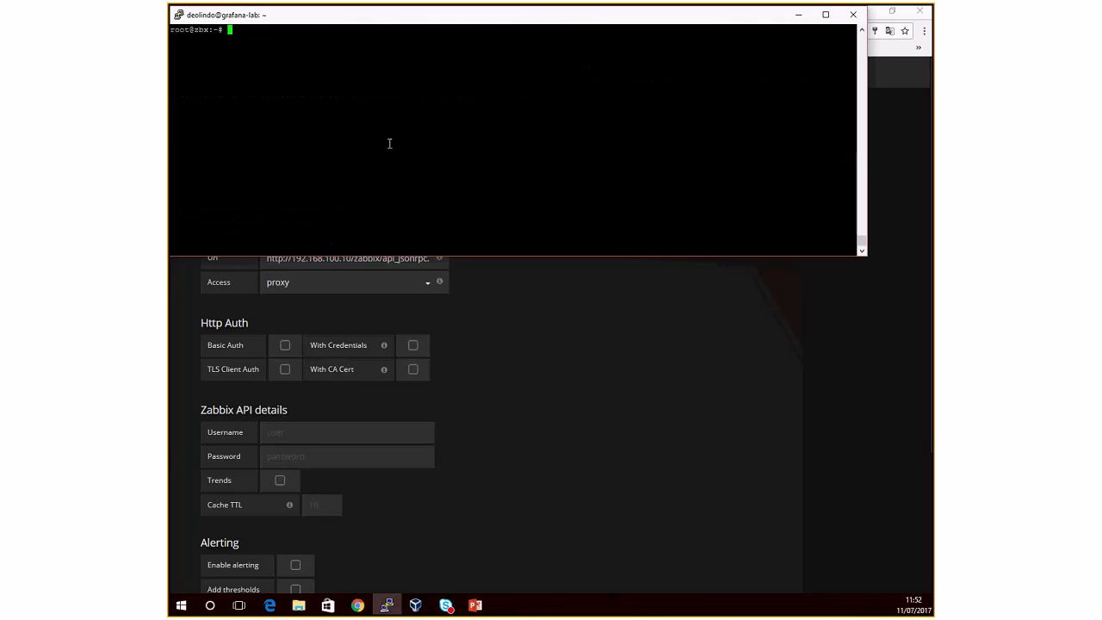
type("ls -l /var/www/za")
key("BackSpace")
key("BackSpace")
type("html/za")
key("Tab")
type("api")
key("Tab")
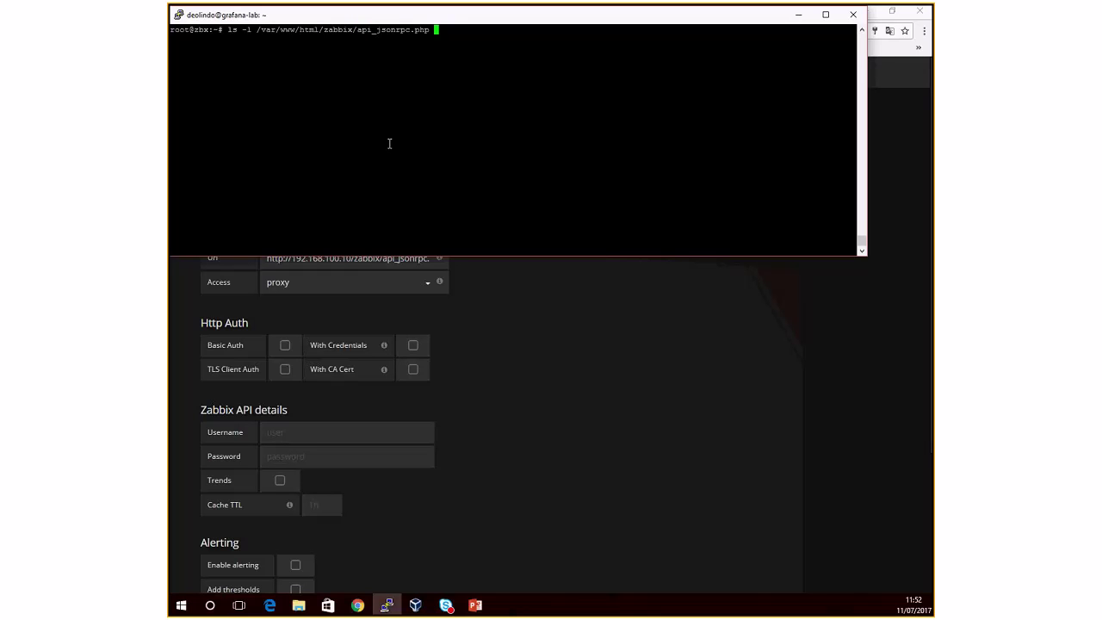
Step: Select the api_jsonrpc.php path shown in the terminal
double_click(401, 31)
left_click(372, 33)
double_click(370, 33)
left_click(388, 32)
double_click(399, 31)
left_click(421, 300)
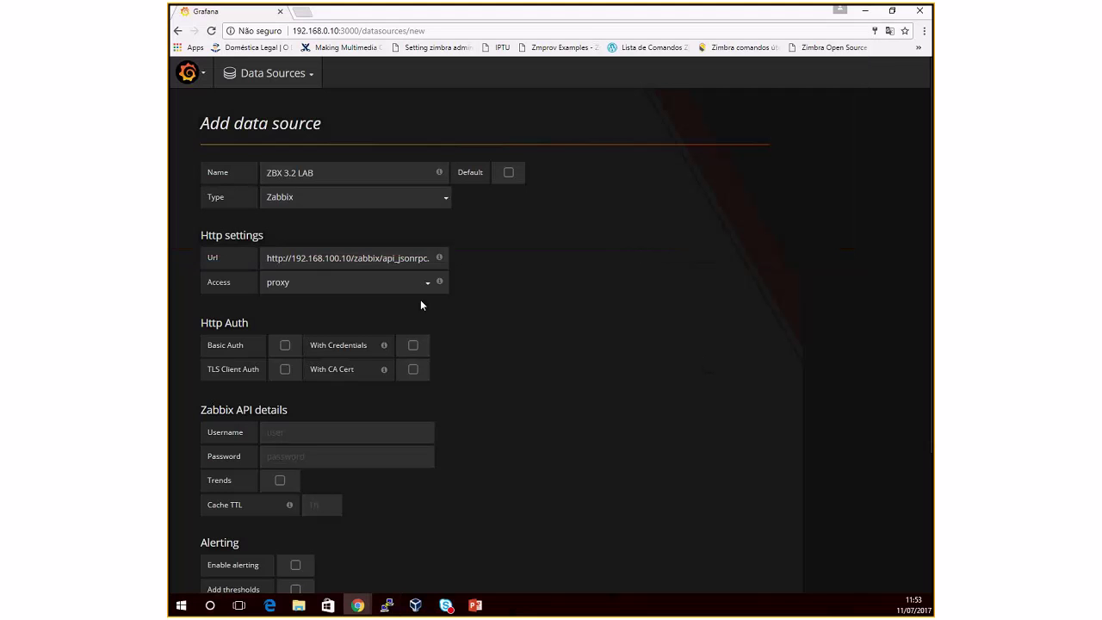
left_click(400, 259)
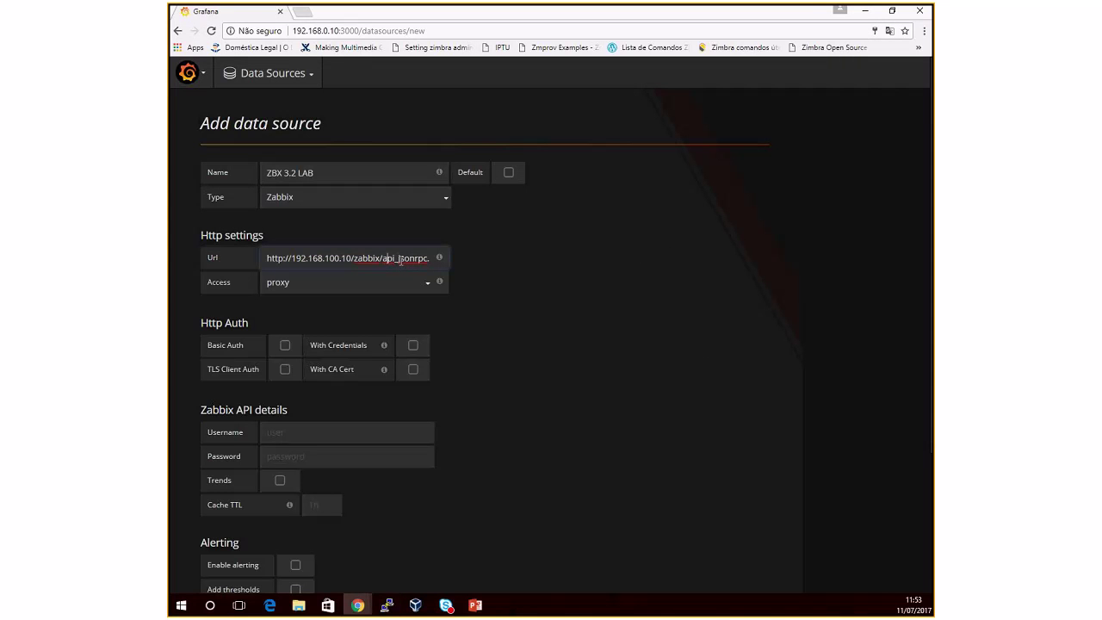
type("php")
left_click(372, 289)
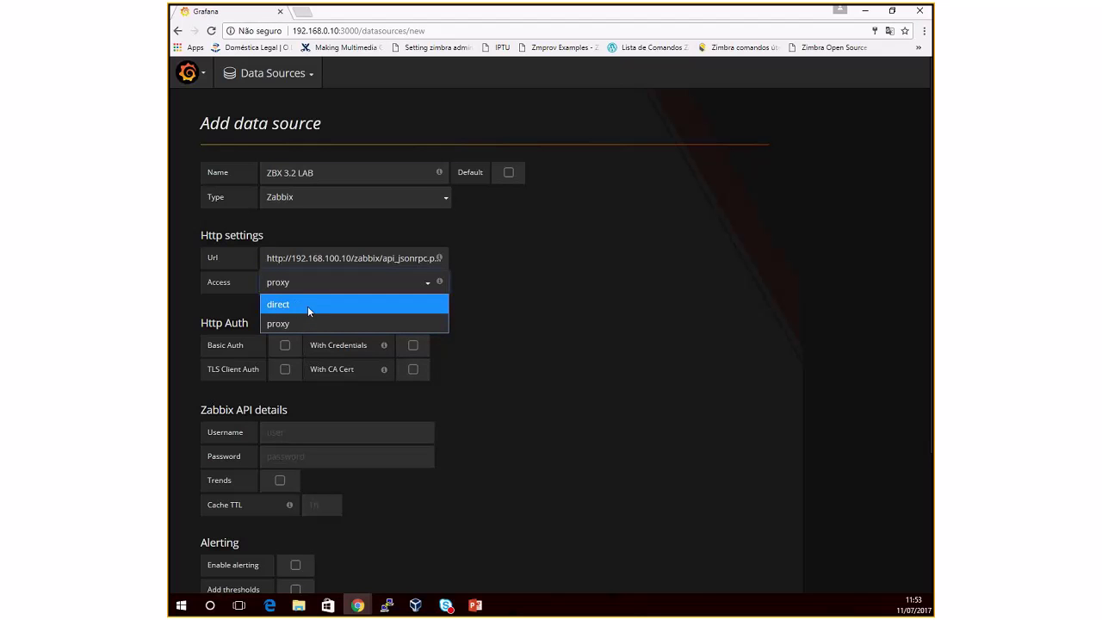
left_click(481, 331)
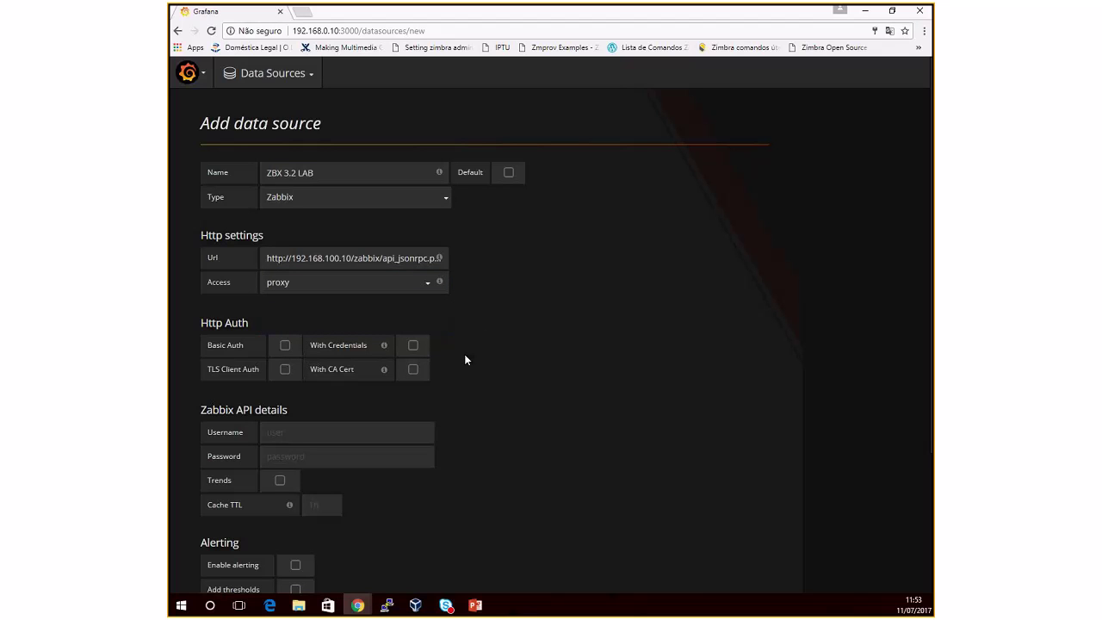
Step: Enter the Zabbix API username and password, and enable Trends
left_click(335, 437)
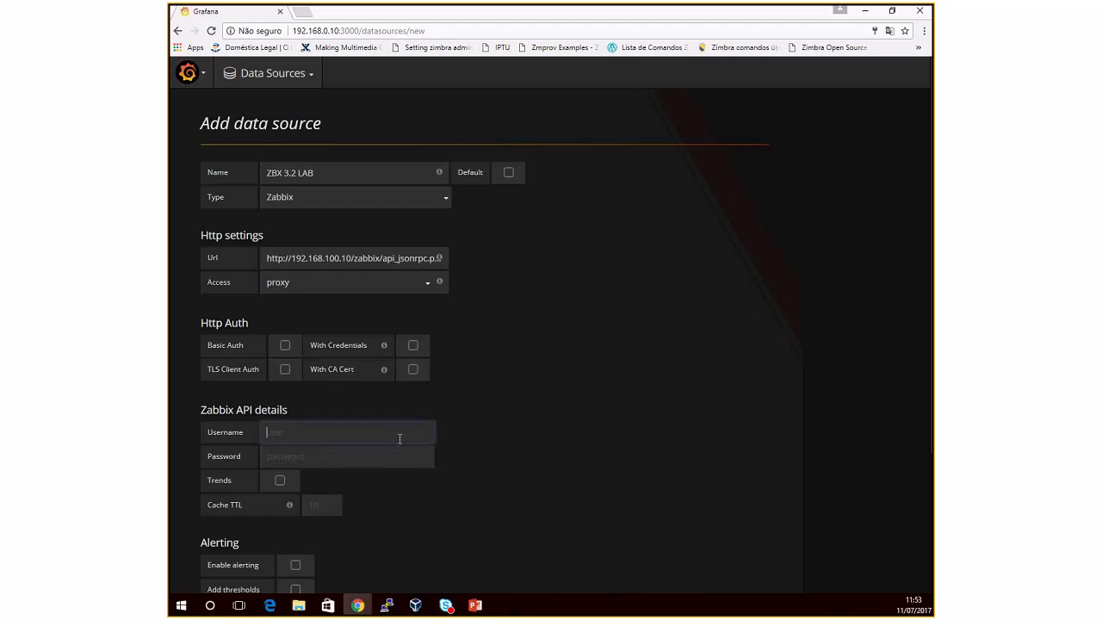
scroll(495, 434, "down", 1)
scroll(495, 434, "down", 2)
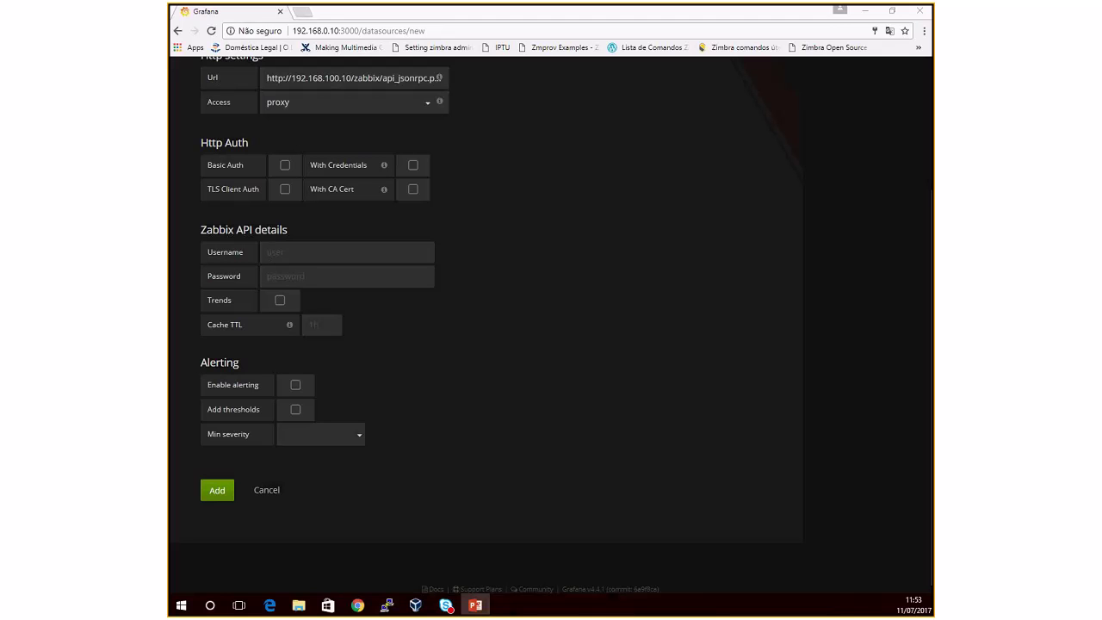
left_click(345, 255)
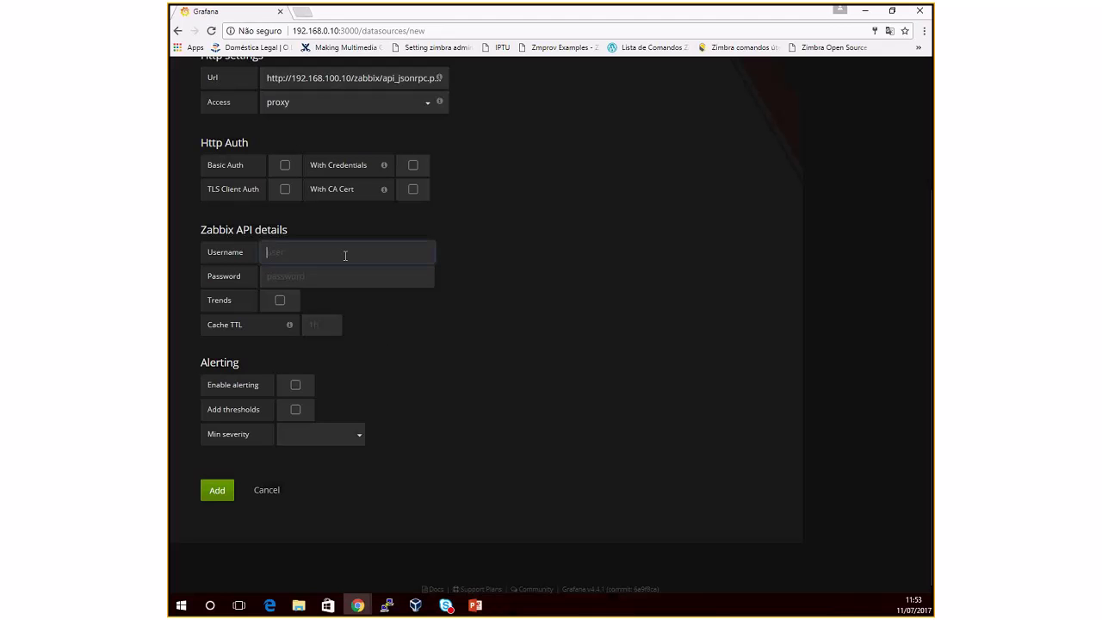
type("admin")
key("Tab")
type("zabbix")
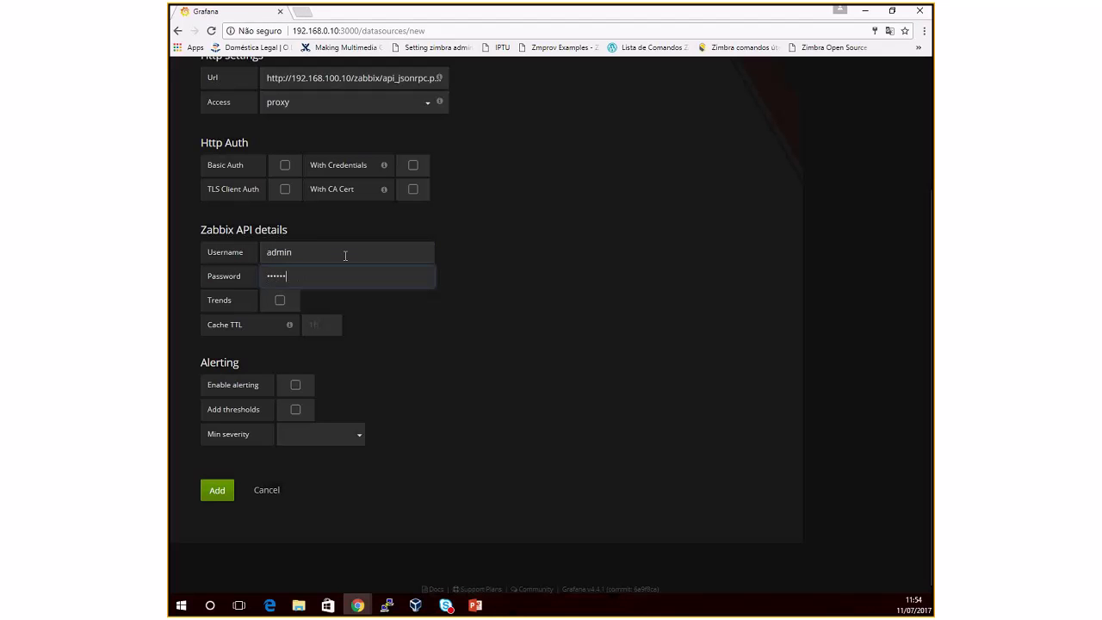
left_click(281, 308)
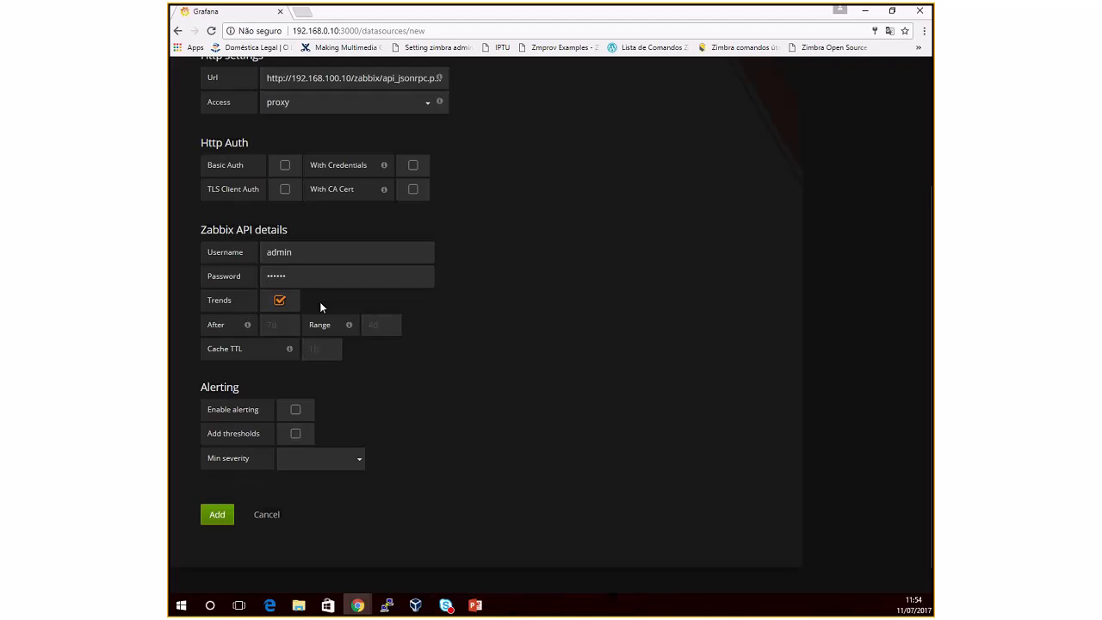
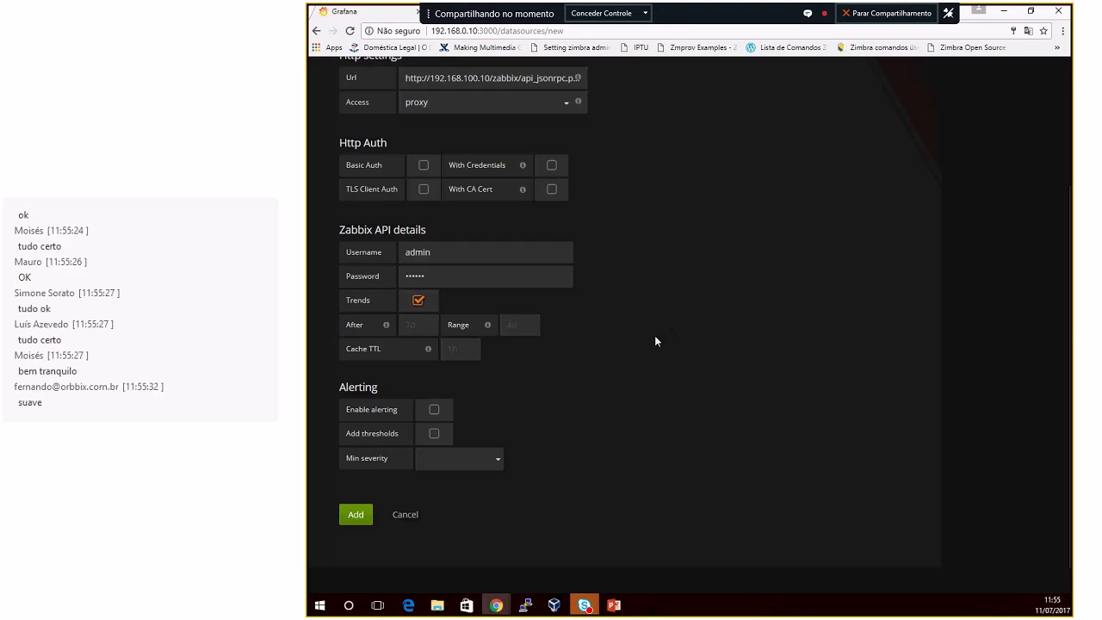
Step: Move through the Trends After and Range fields
left_click(422, 325)
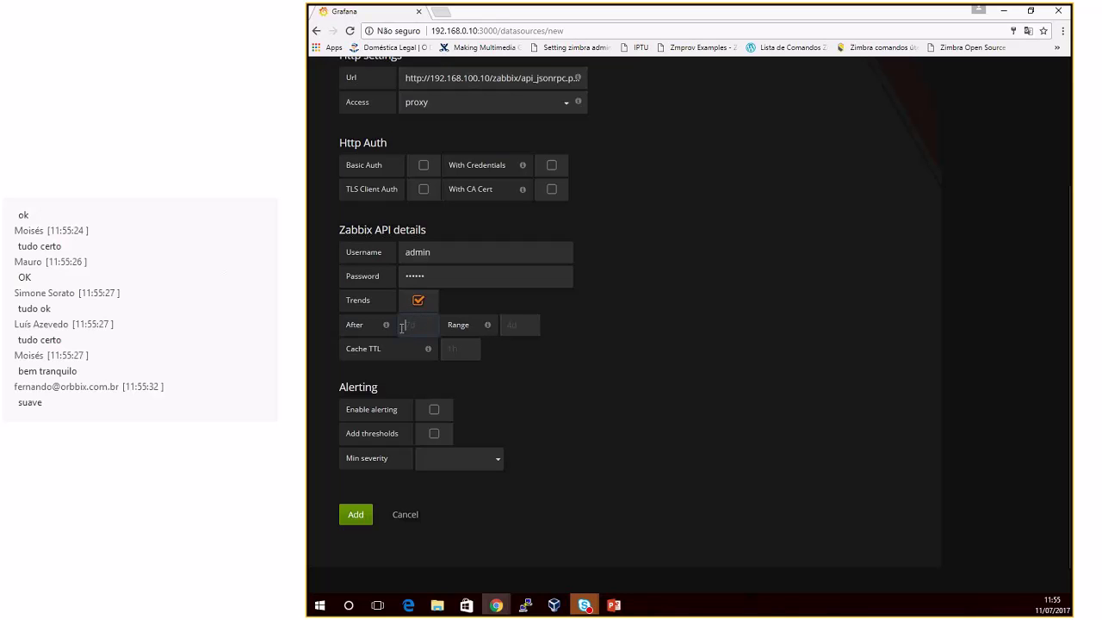
mouse_move(386, 324)
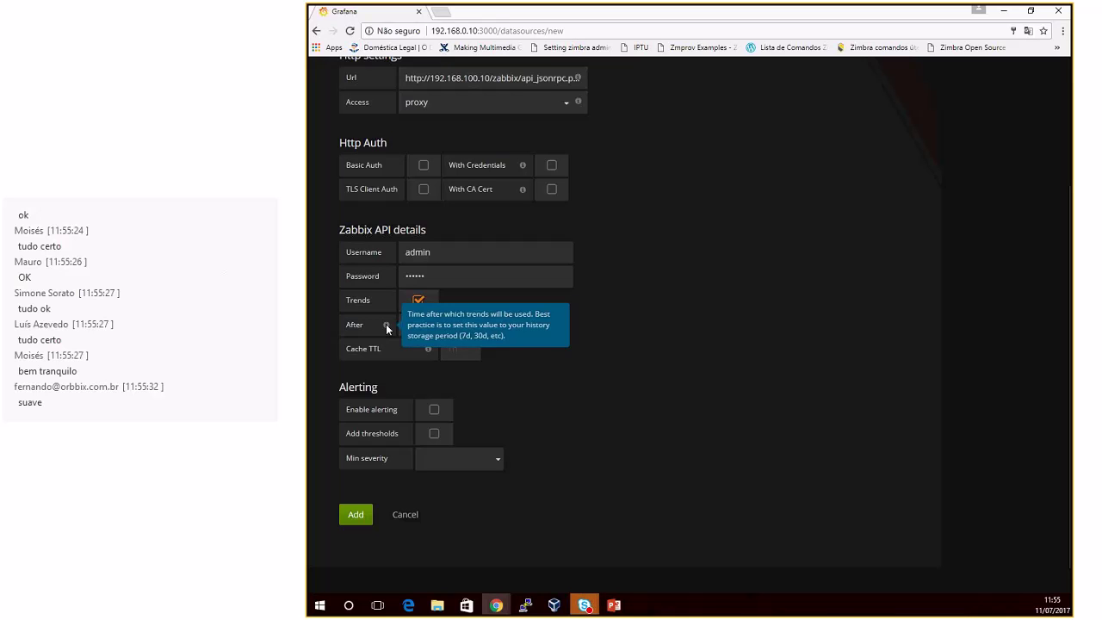
key("Tab")
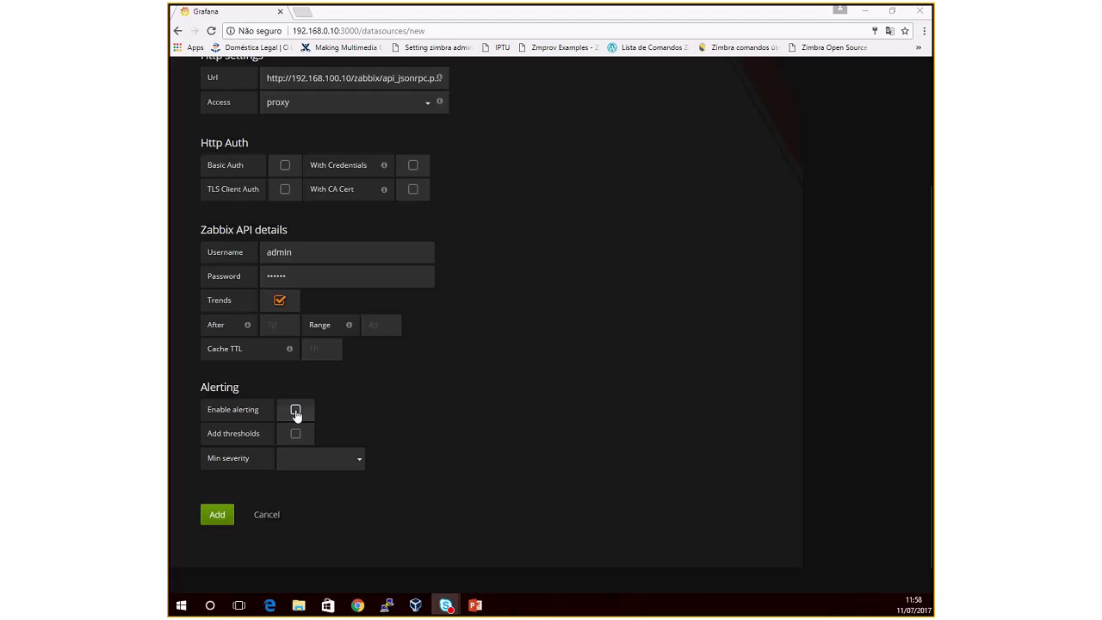
Step: Enable alerting and set the minimum severity to Not classified
left_click(295, 411)
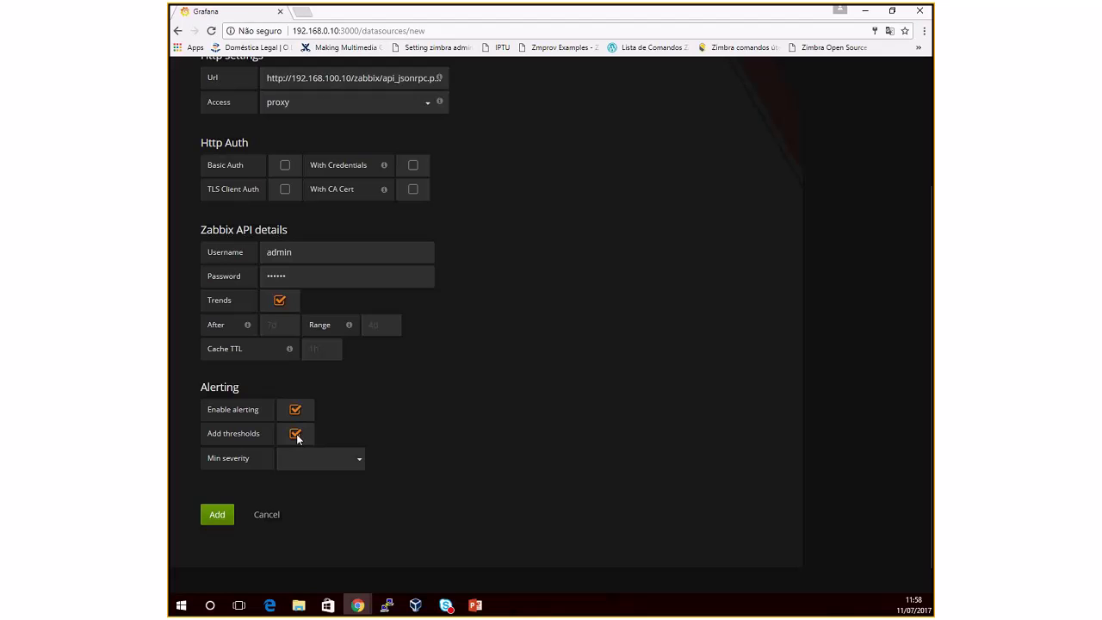
left_click(350, 466)
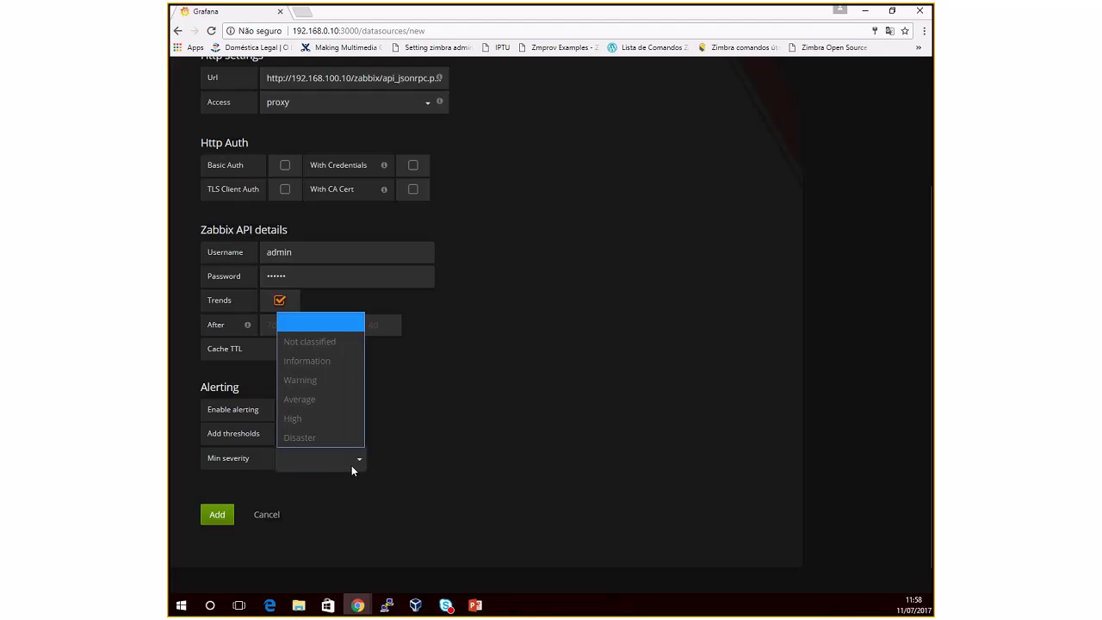
left_click(321, 342)
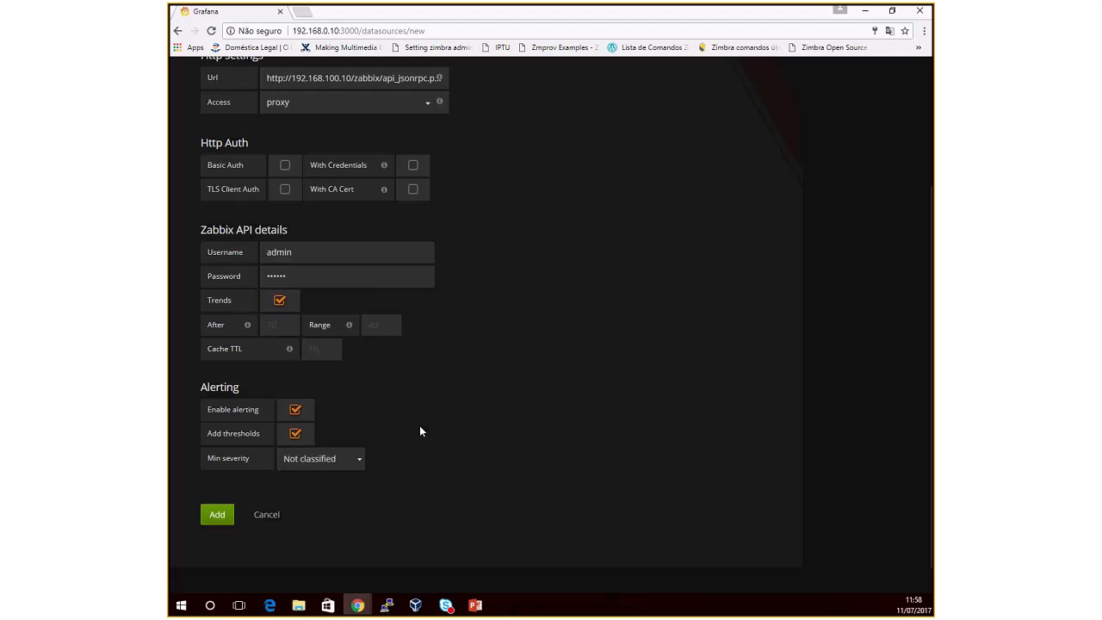
Step: Add the ZBX 3.2 LAB data source and decline Chrome's password update offer
left_click(216, 515)
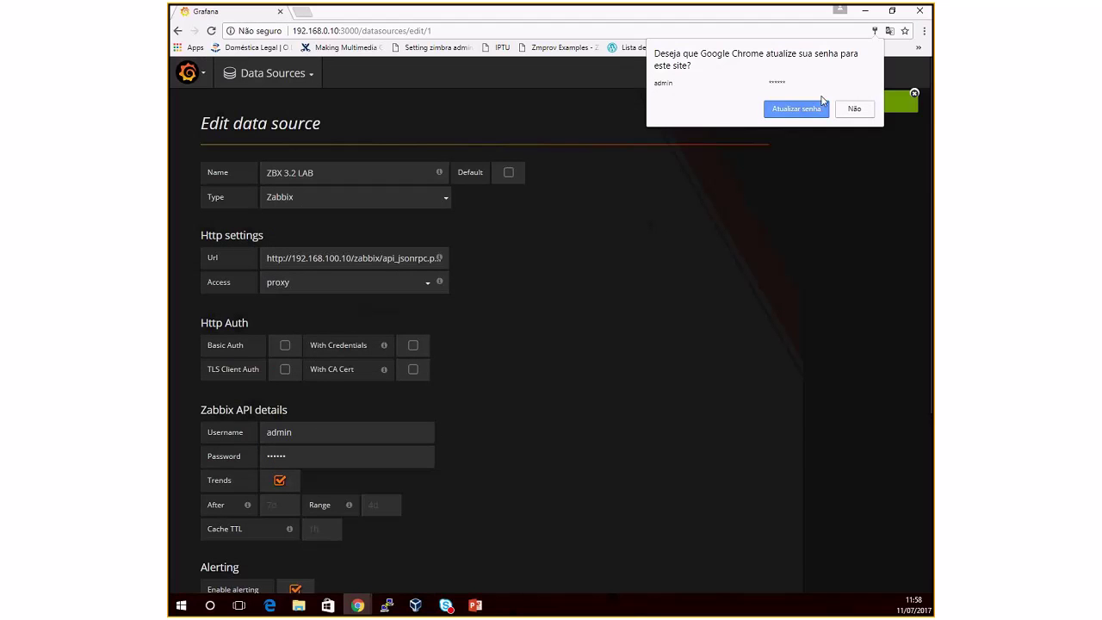
left_click(850, 112)
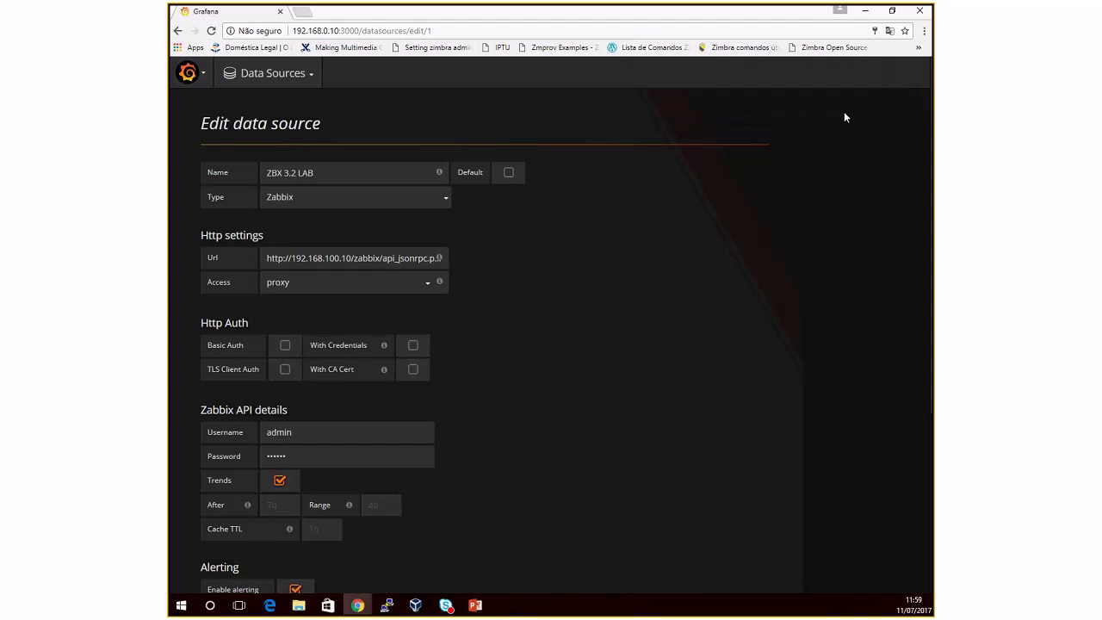
scroll(662, 396, "down", 4)
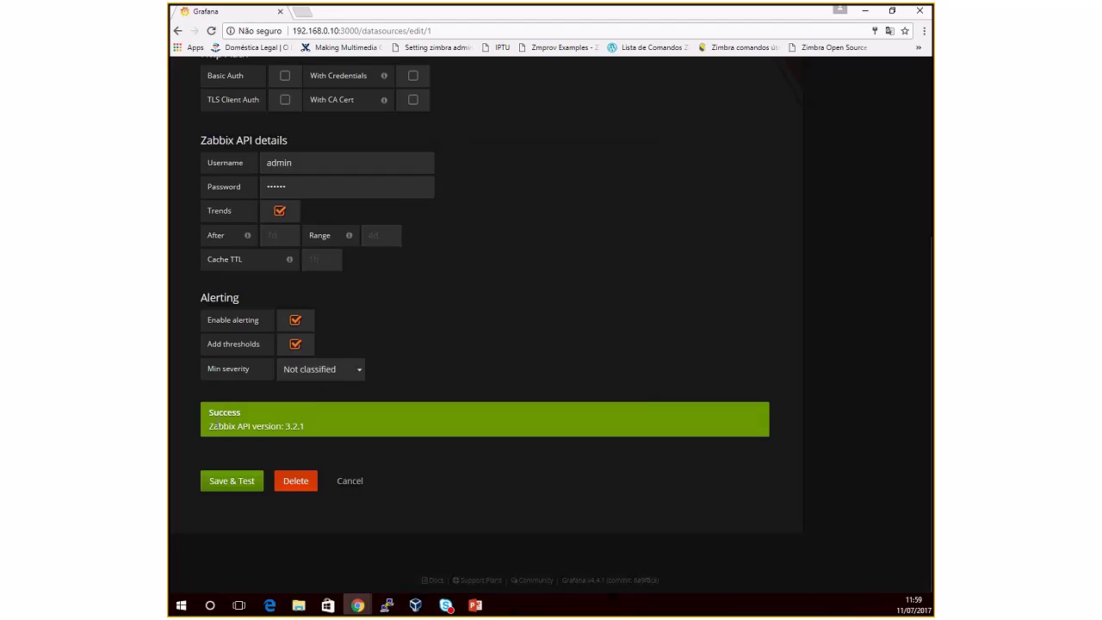
Step: Save and test the data source again, confirming Zabbix API version 3.2.1
left_click_drag(210, 413, 305, 432)
left_click(249, 425)
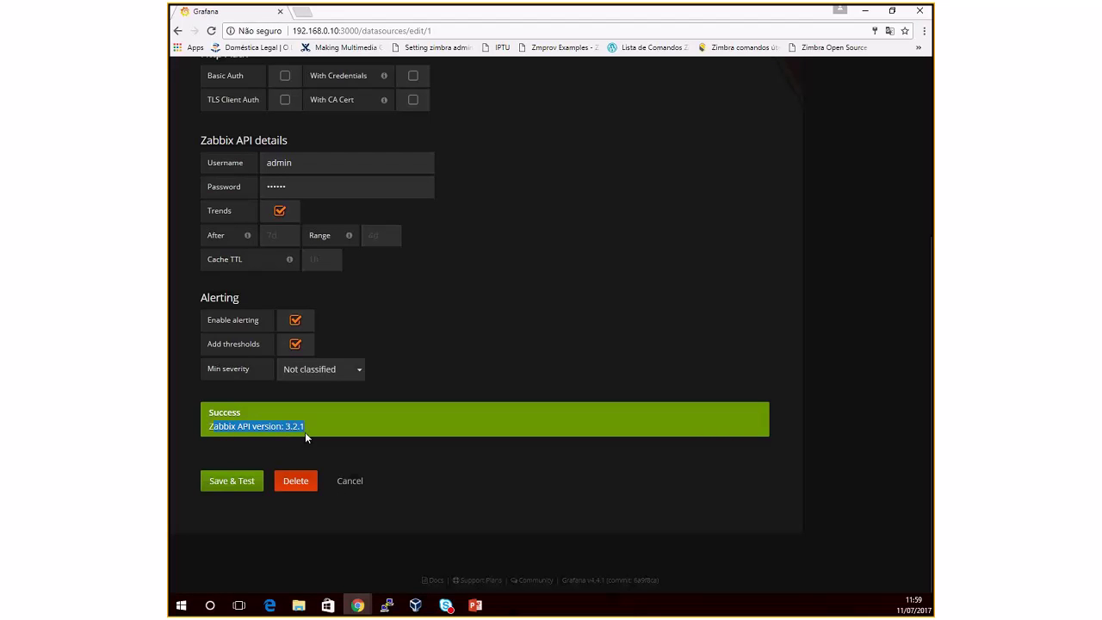
left_click(333, 427)
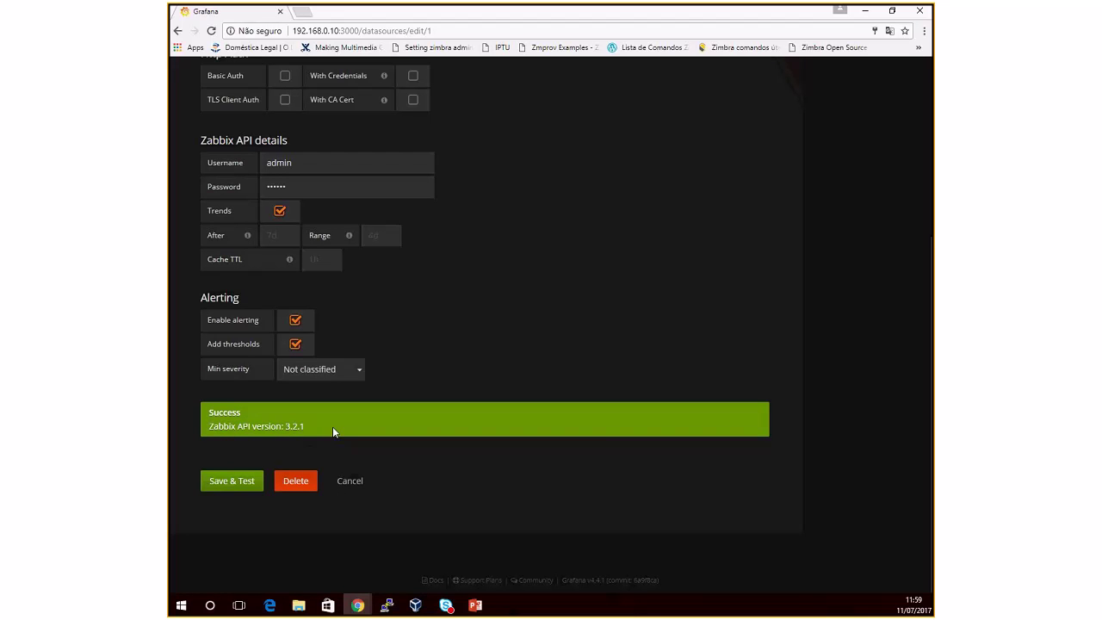
left_click(232, 483)
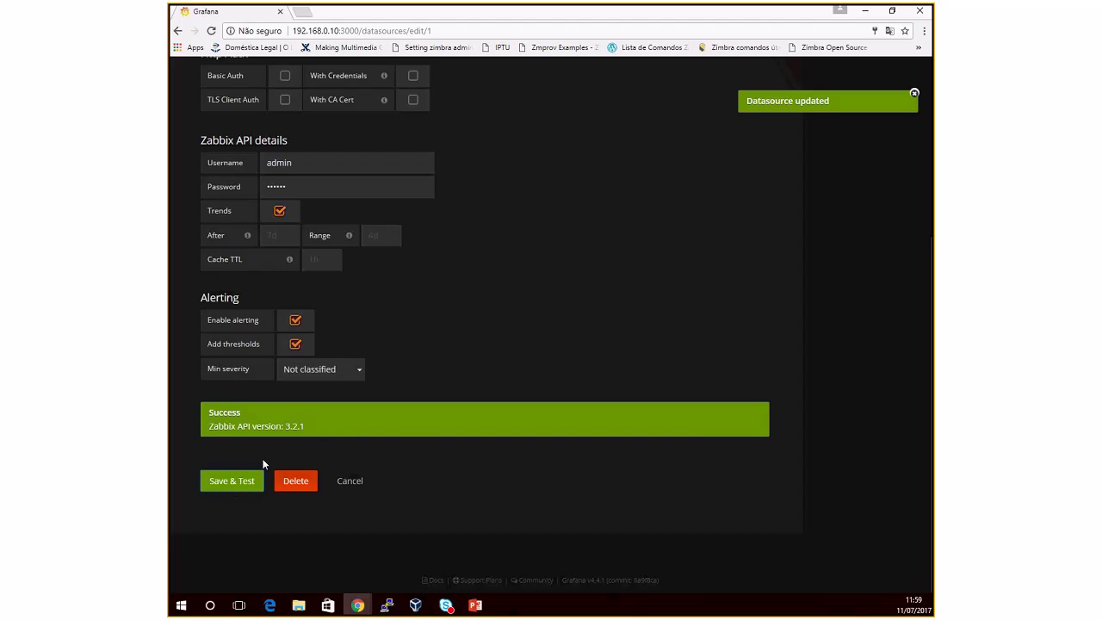
scroll(420, 428, "up", 5)
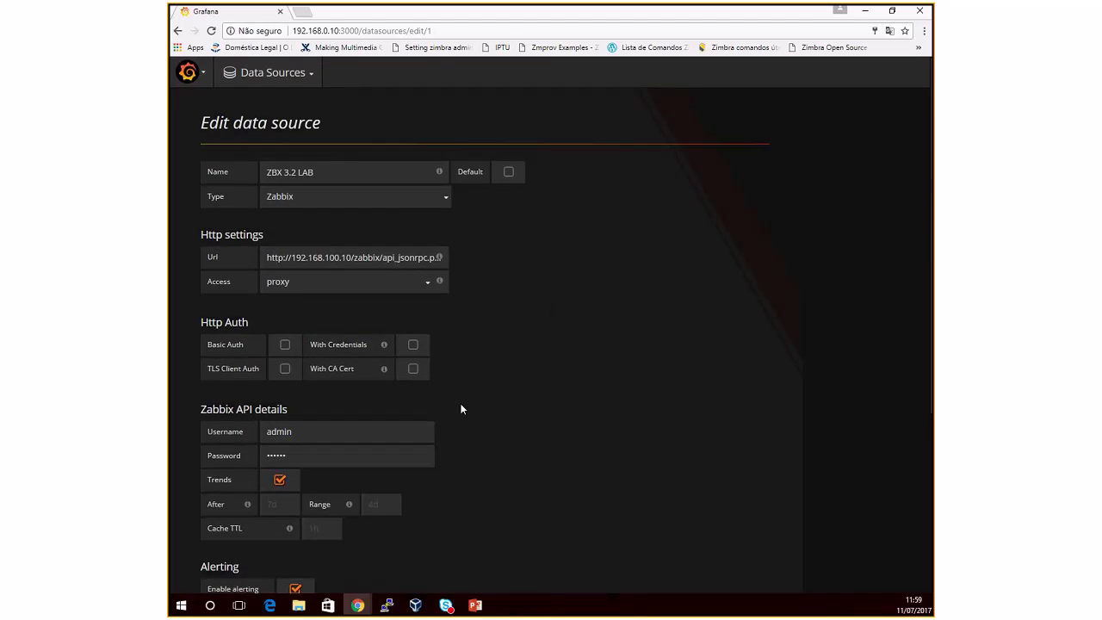
scroll(460, 408, "down", 3)
scroll(338, 482, "up", 5)
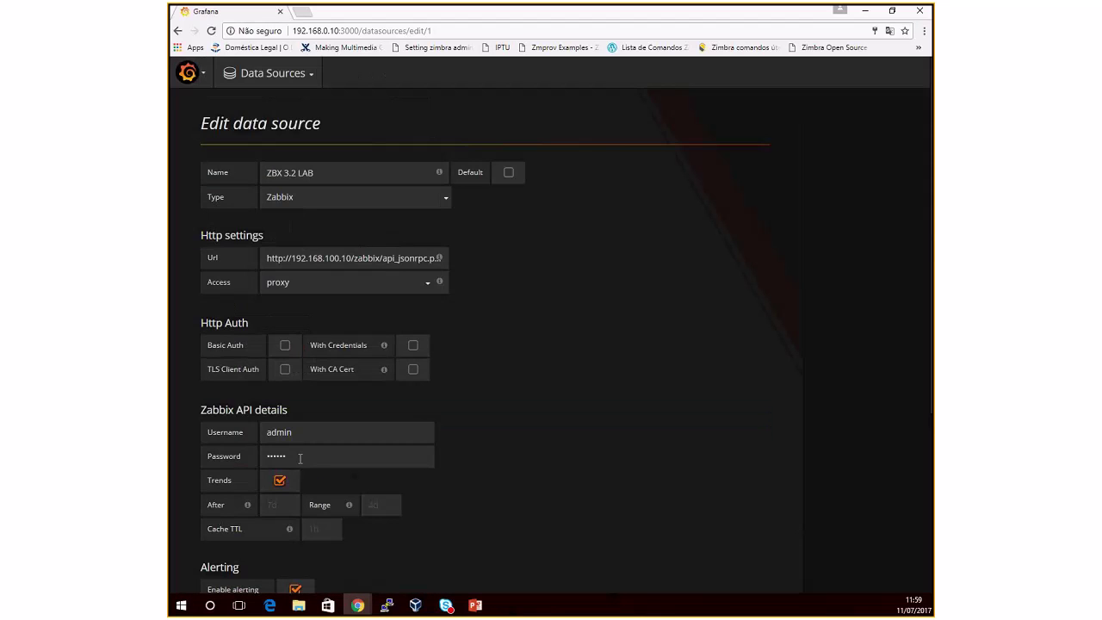
Step: Go to the Home dashboard, dismiss Chrome's password prompt, and bring up the Dashboards submenu
left_click(188, 73)
mouse_move(222, 112)
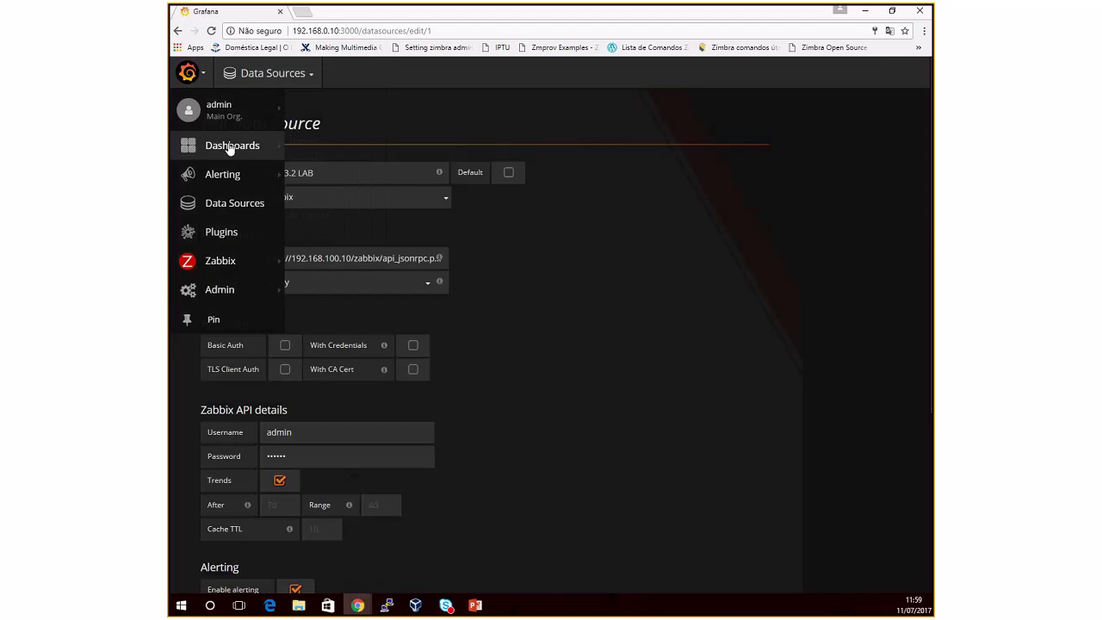
mouse_move(231, 148)
left_click(300, 143)
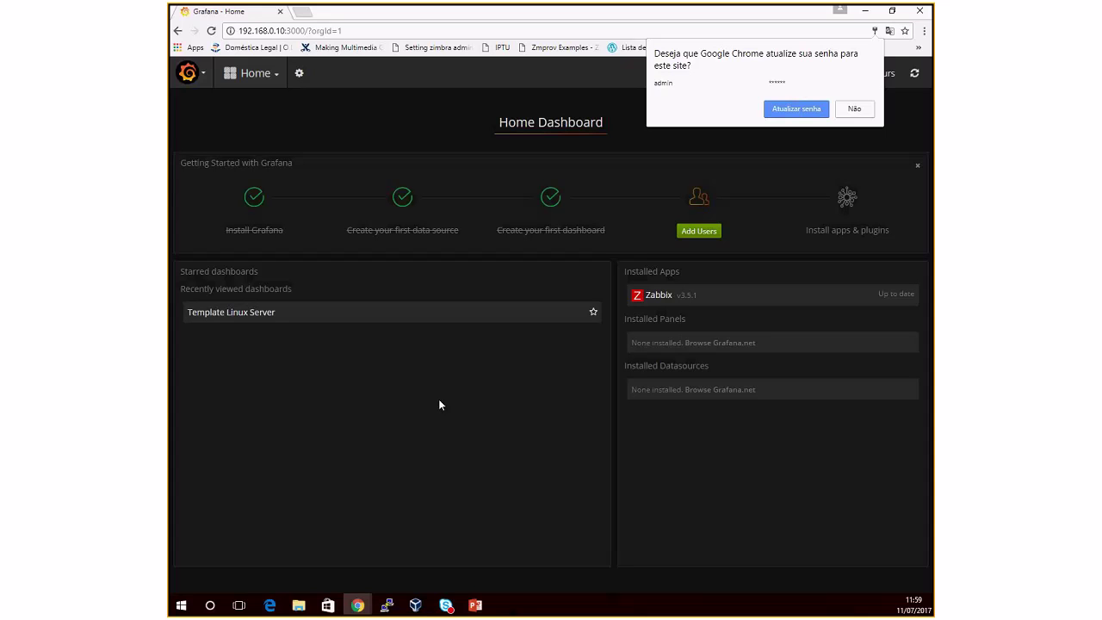
left_click(852, 108)
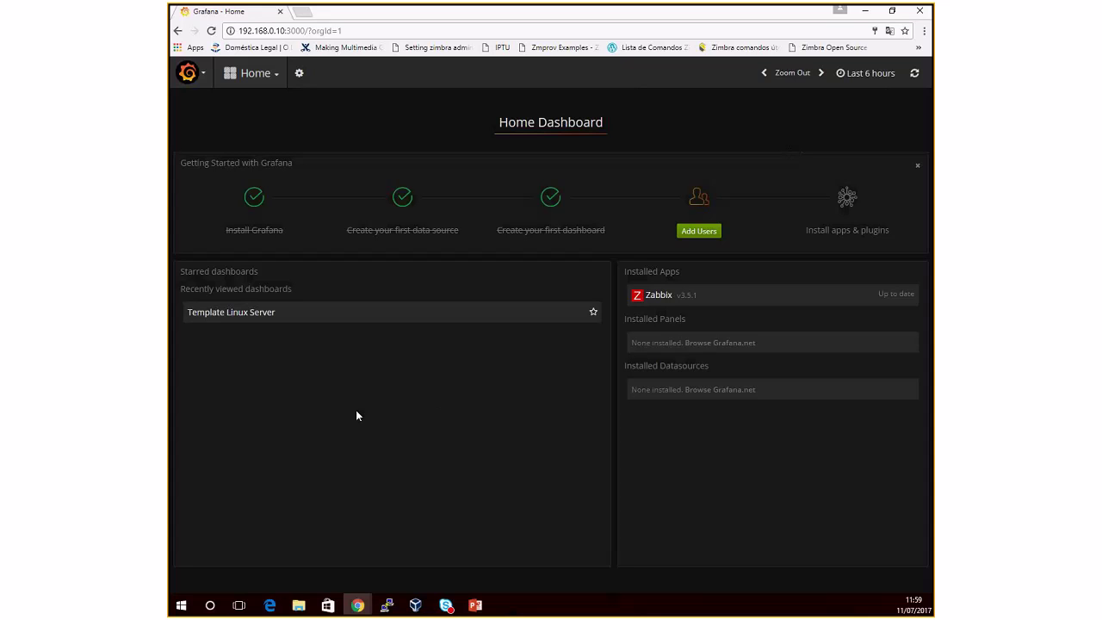
left_click(202, 76)
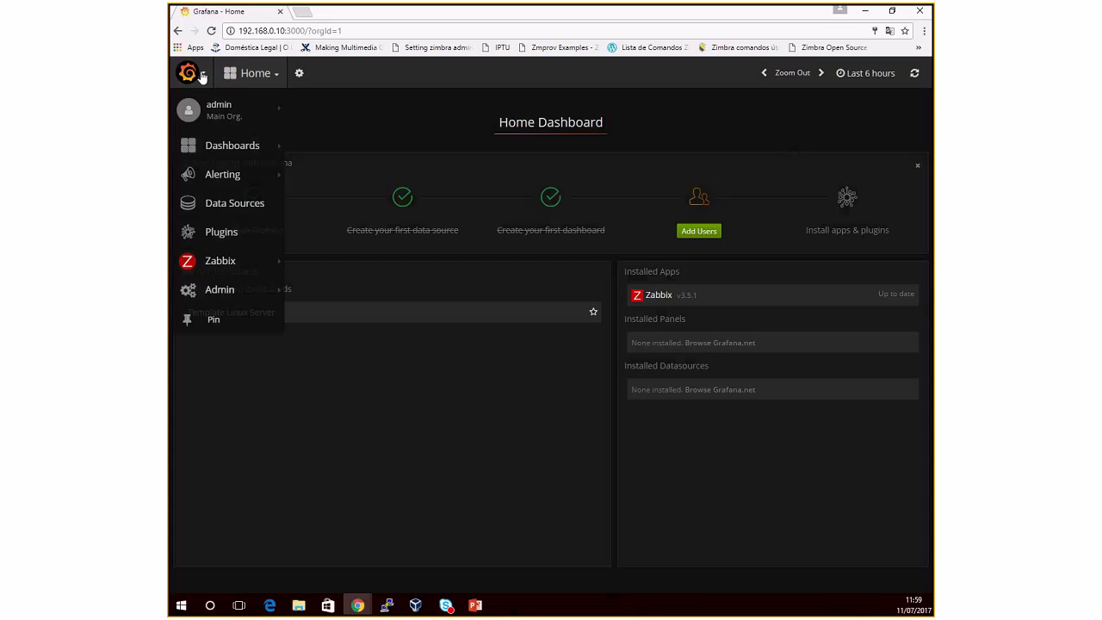
mouse_move(281, 148)
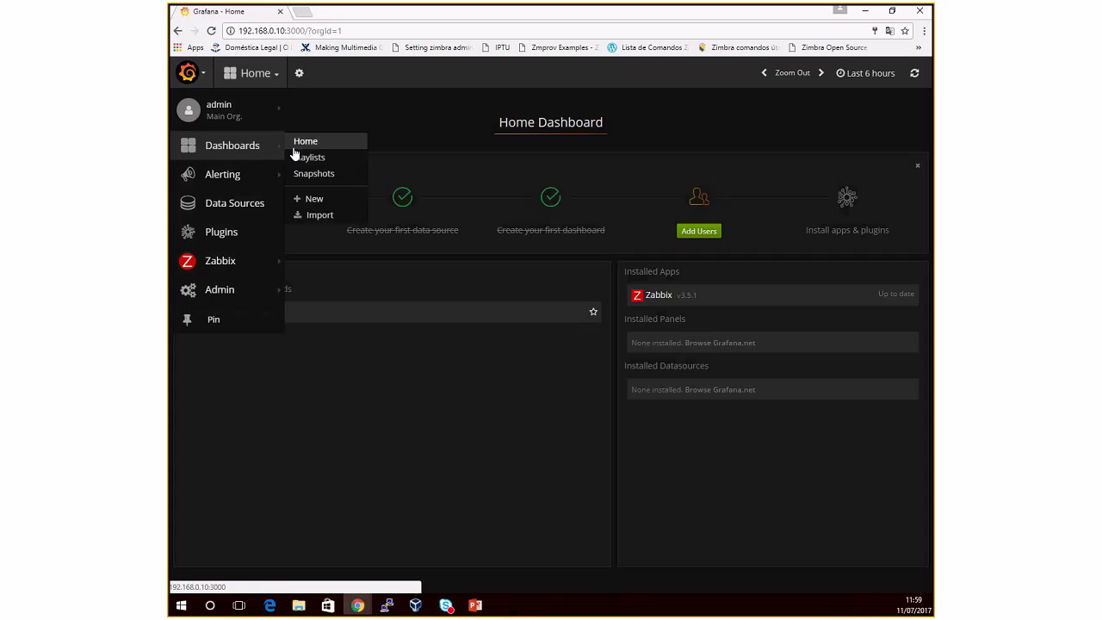
Step: Create a new empty dashboard via Dashboards > New
left_click(333, 204)
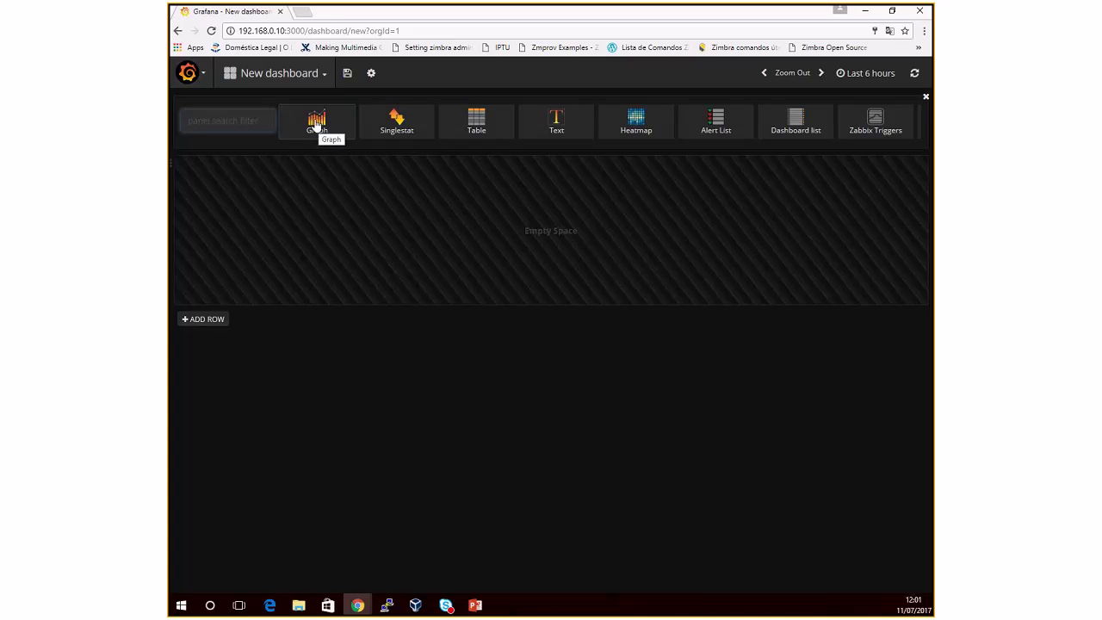
Step: Add a Singlestat panel and retitle it 'Status DNS Master'
left_click(397, 125)
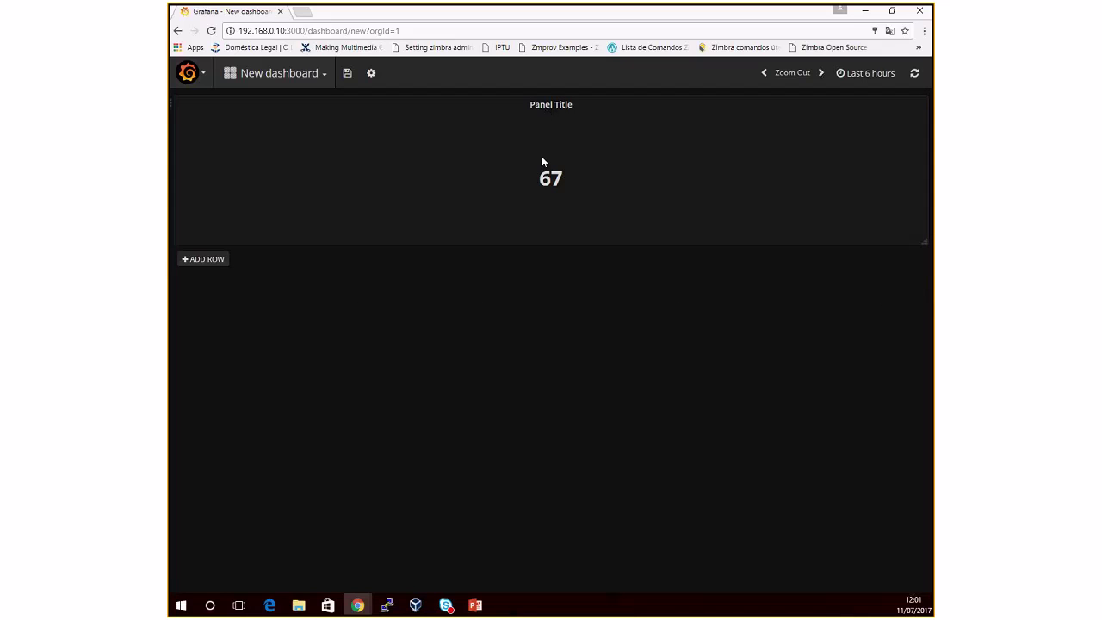
left_click(549, 109)
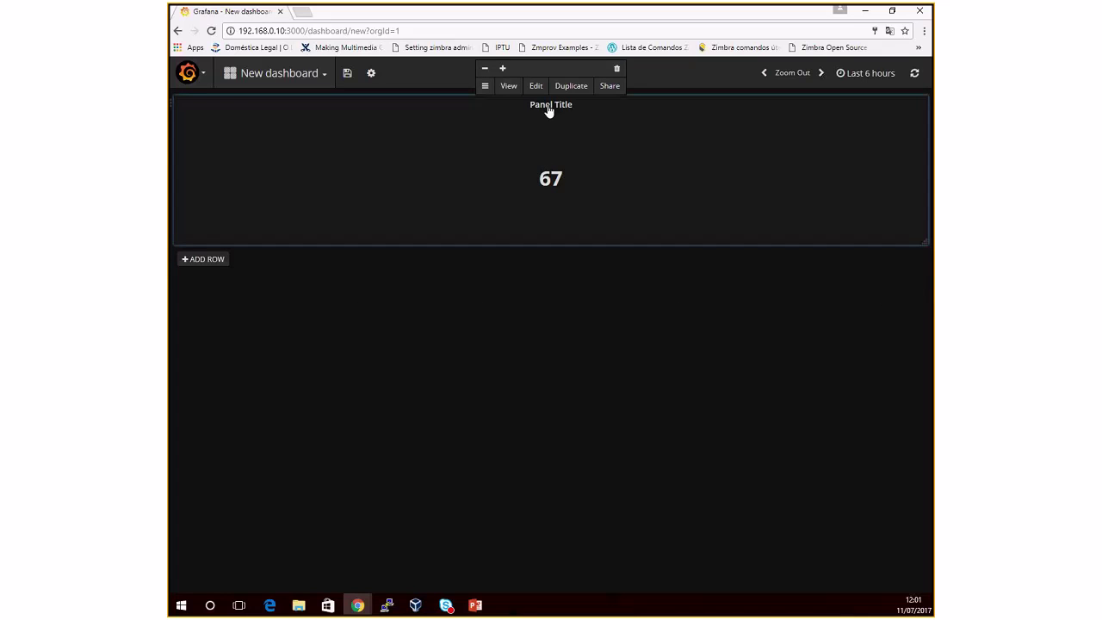
left_click(536, 86)
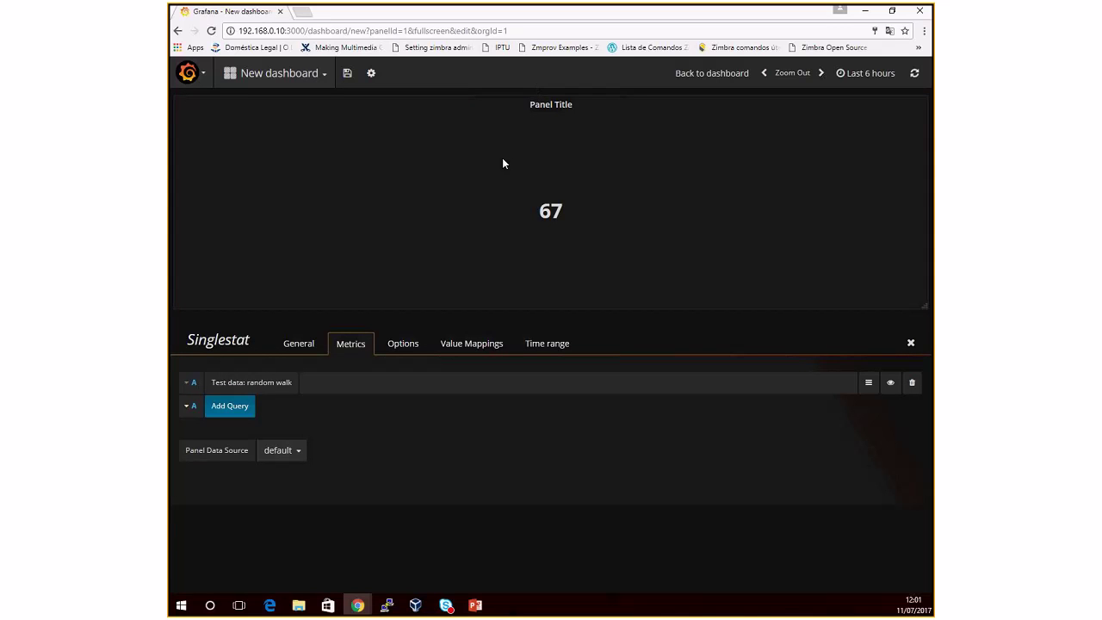
left_click(298, 345)
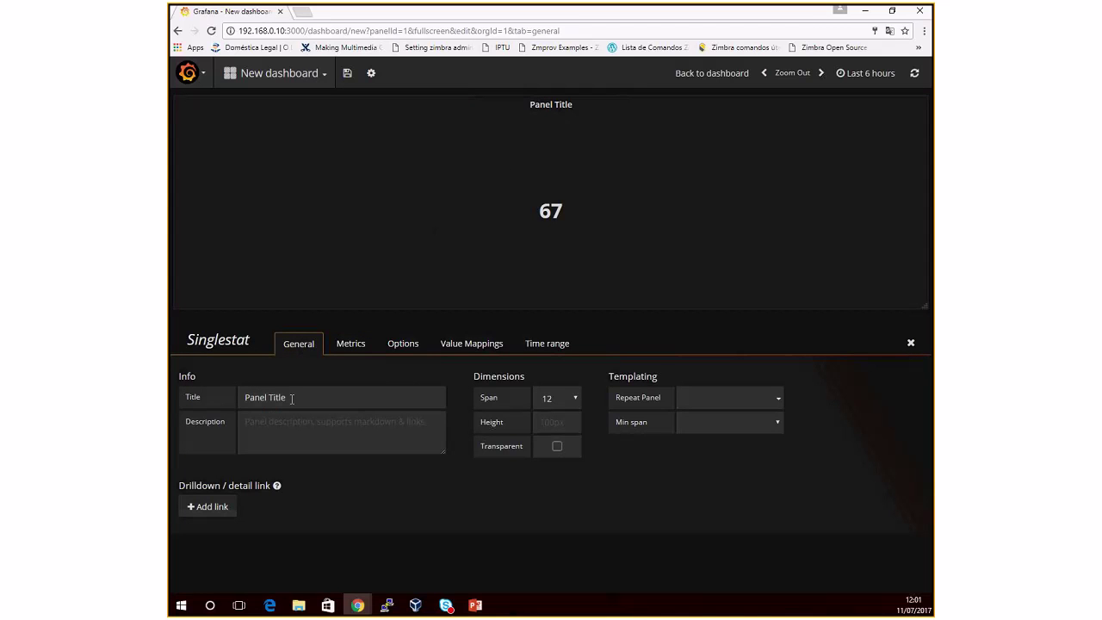
left_click_drag(292, 398, 181, 400)
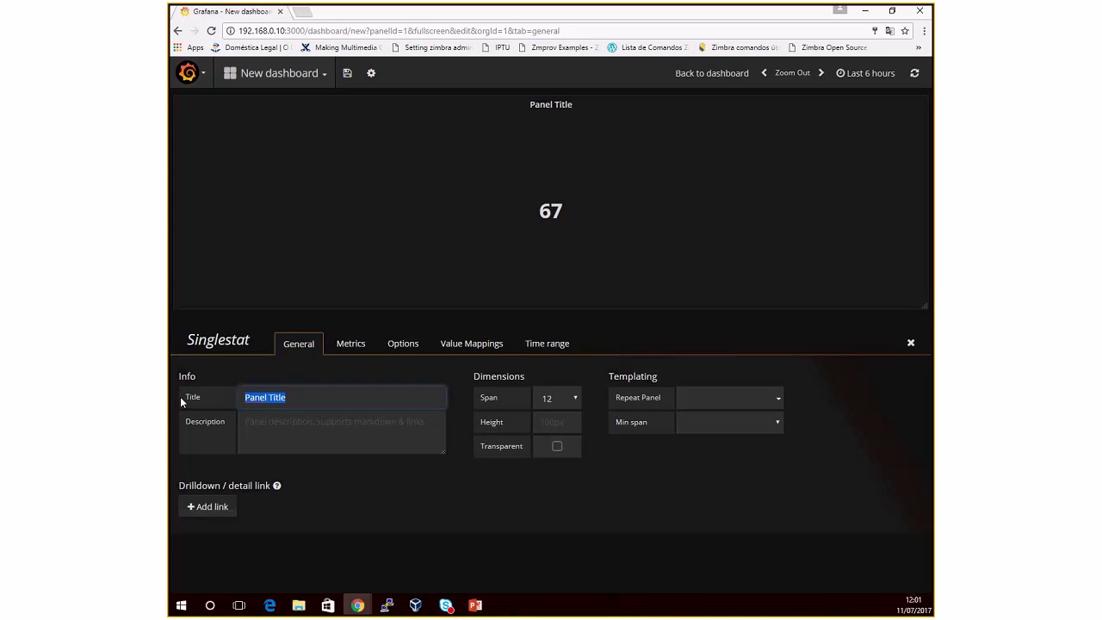
type("Status ")
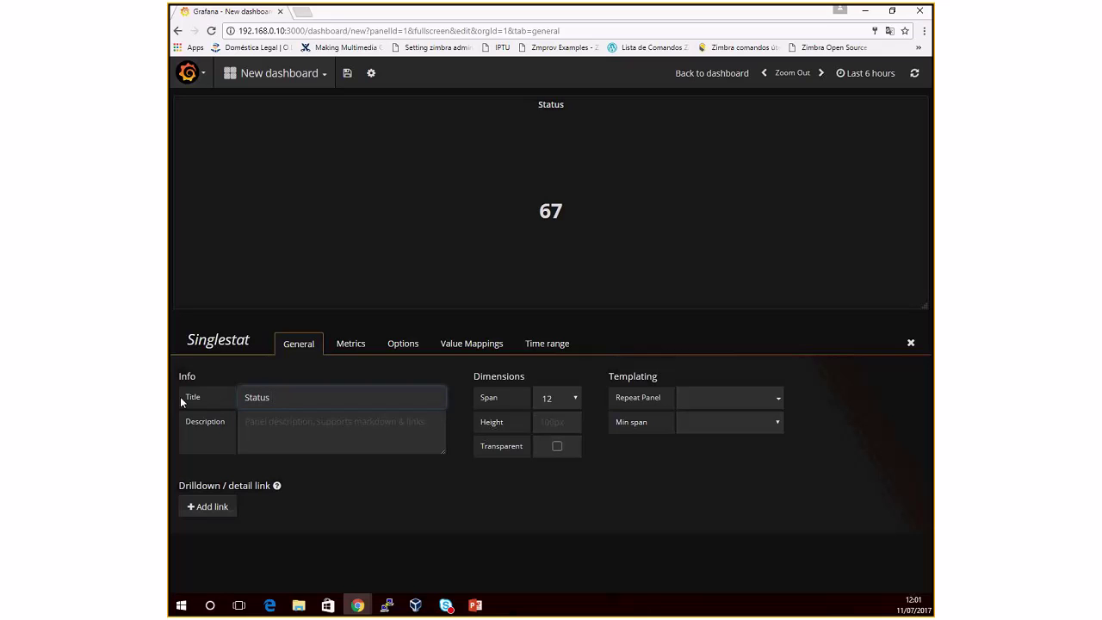
type("d")
key("BackSpace")
type("DNS Master")
Step: On the Metrics tab, add query B and set the panel data source to ZBX 3.2 LAB
left_click(352, 343)
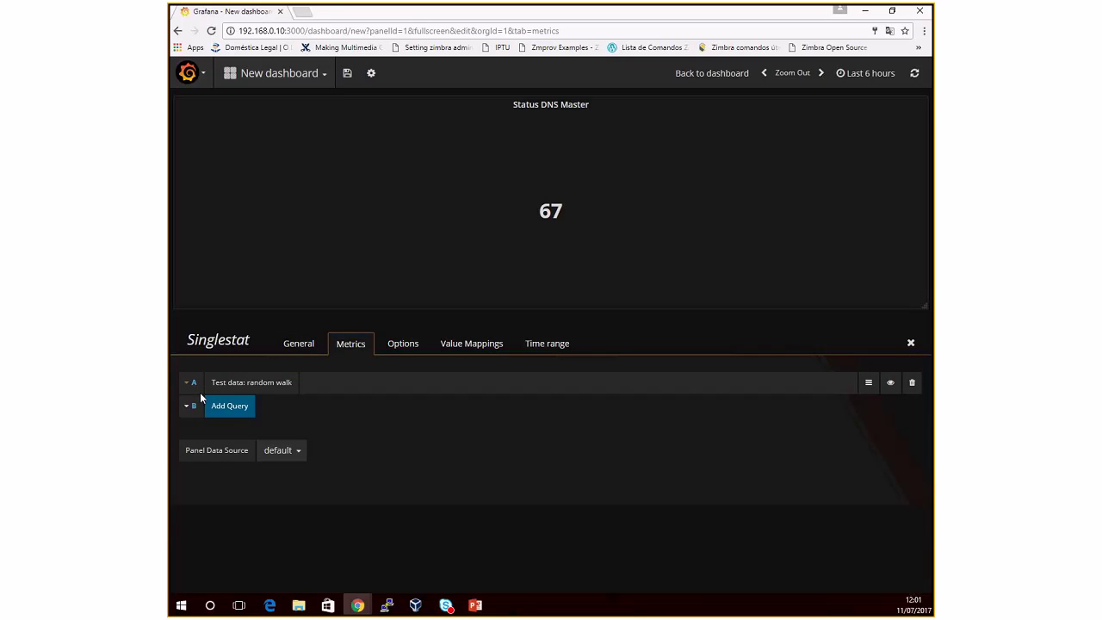
left_click(234, 412)
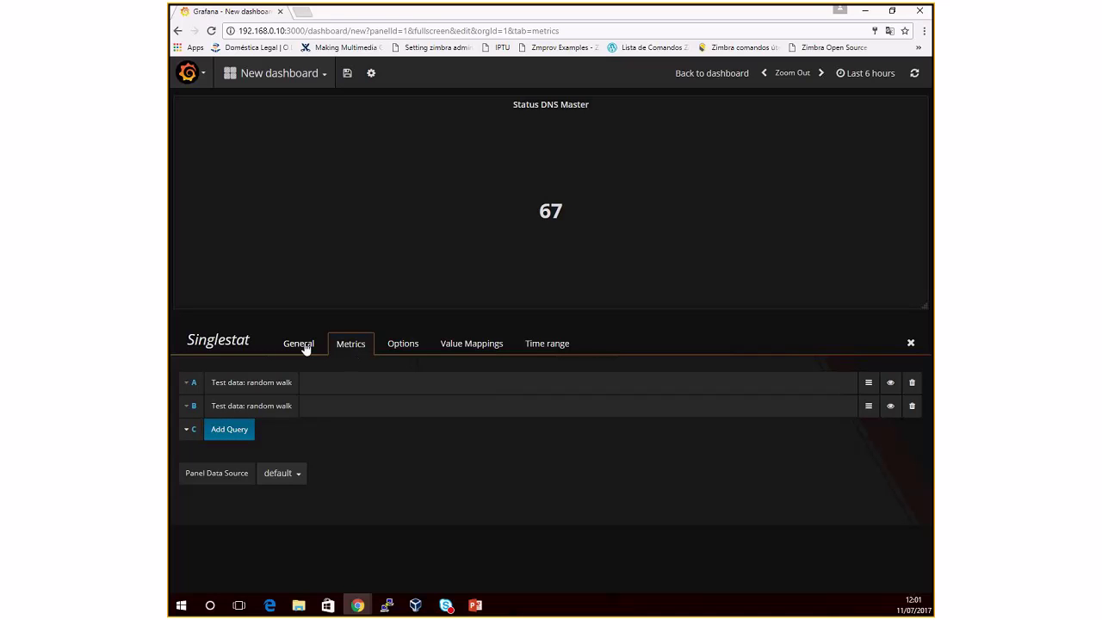
left_click(870, 385)
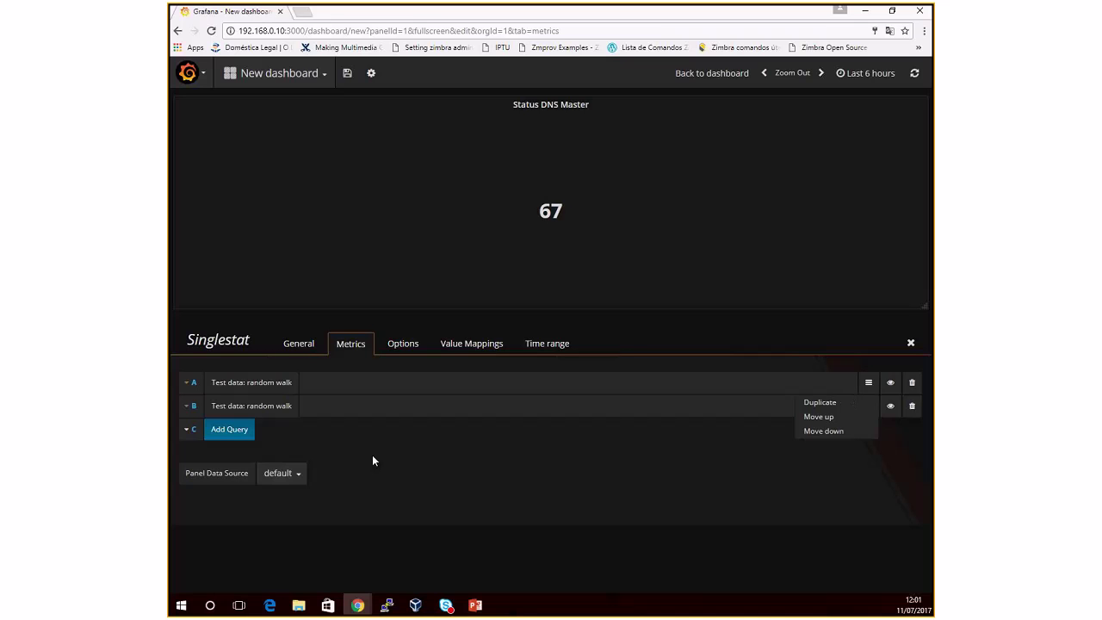
left_click(264, 456)
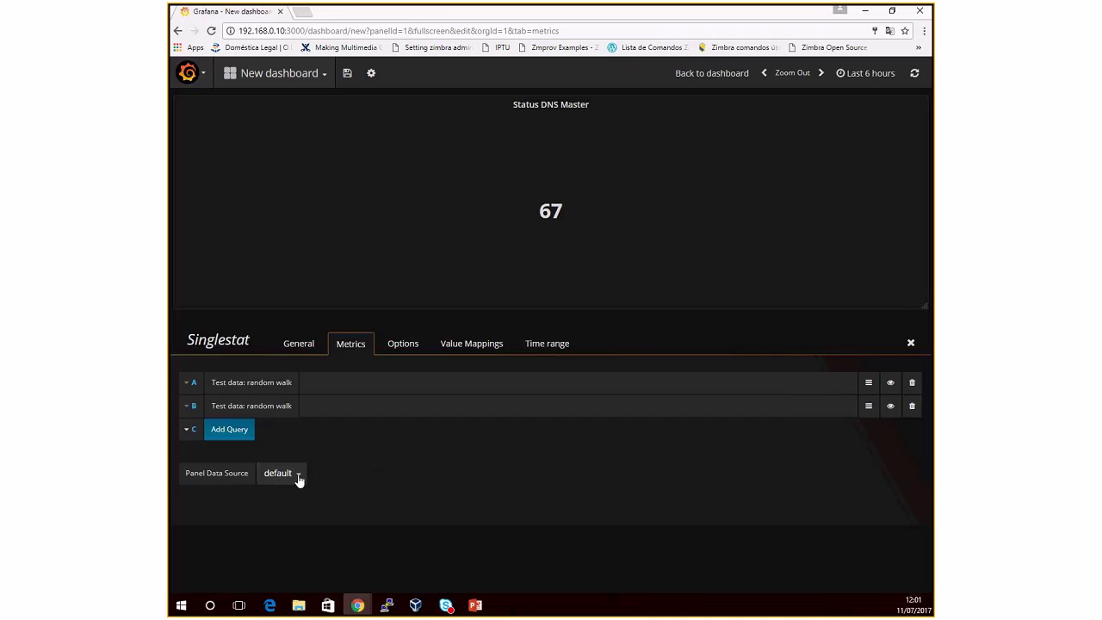
left_click(298, 473)
left_click(293, 494)
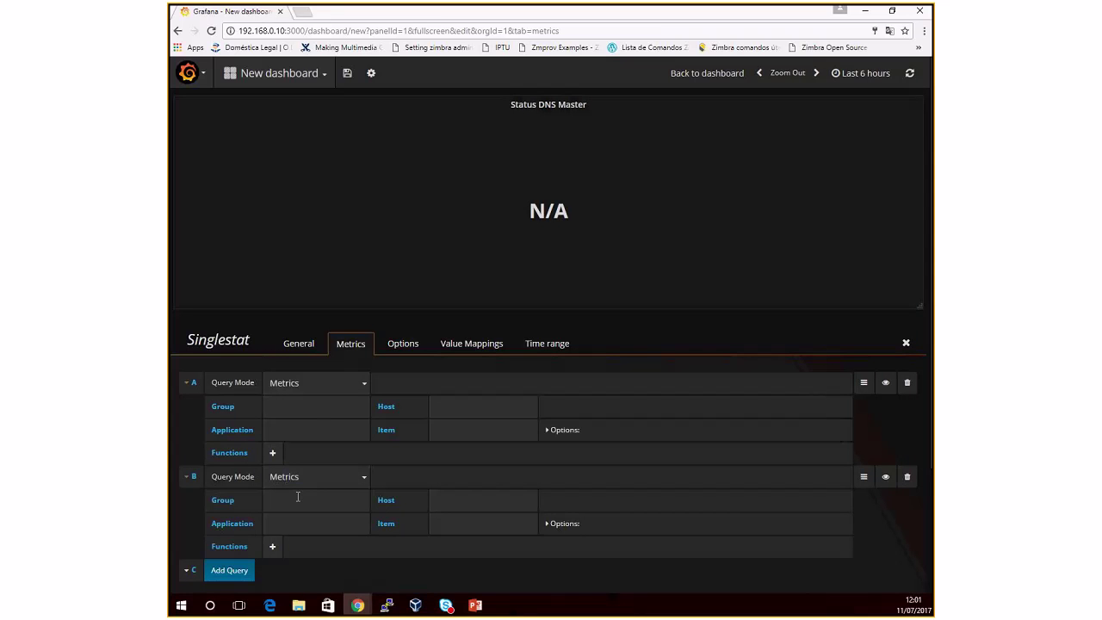
Step: Delete query B and set query A to DNS Servers / Dns Master / Zabbix agent / Agent ping
left_click(908, 479)
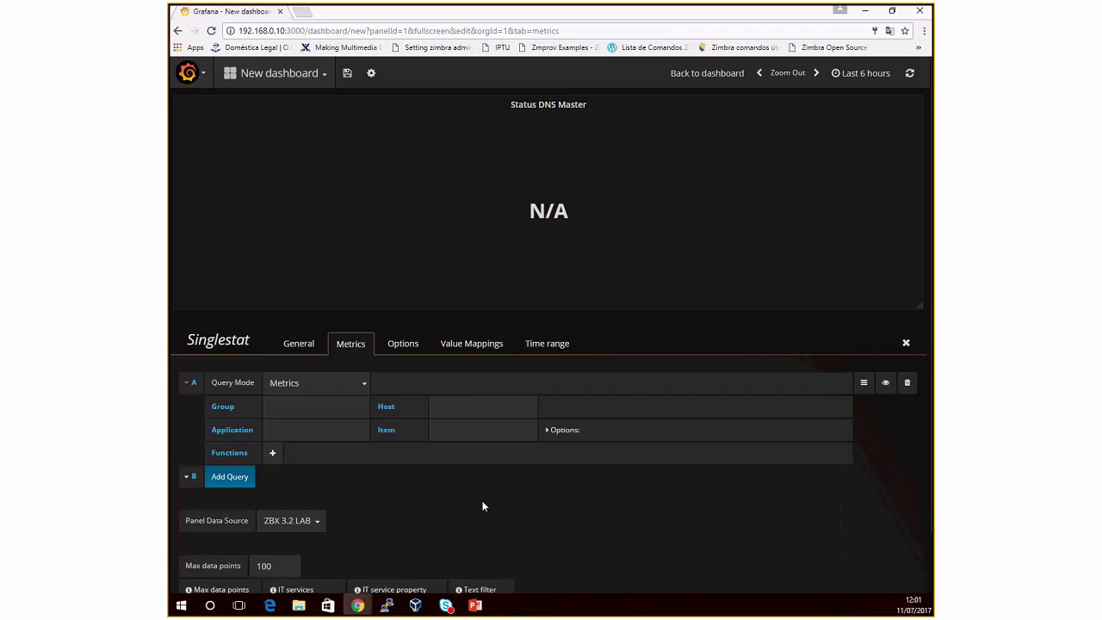
scroll(471, 507, "down", 1)
left_click(306, 345)
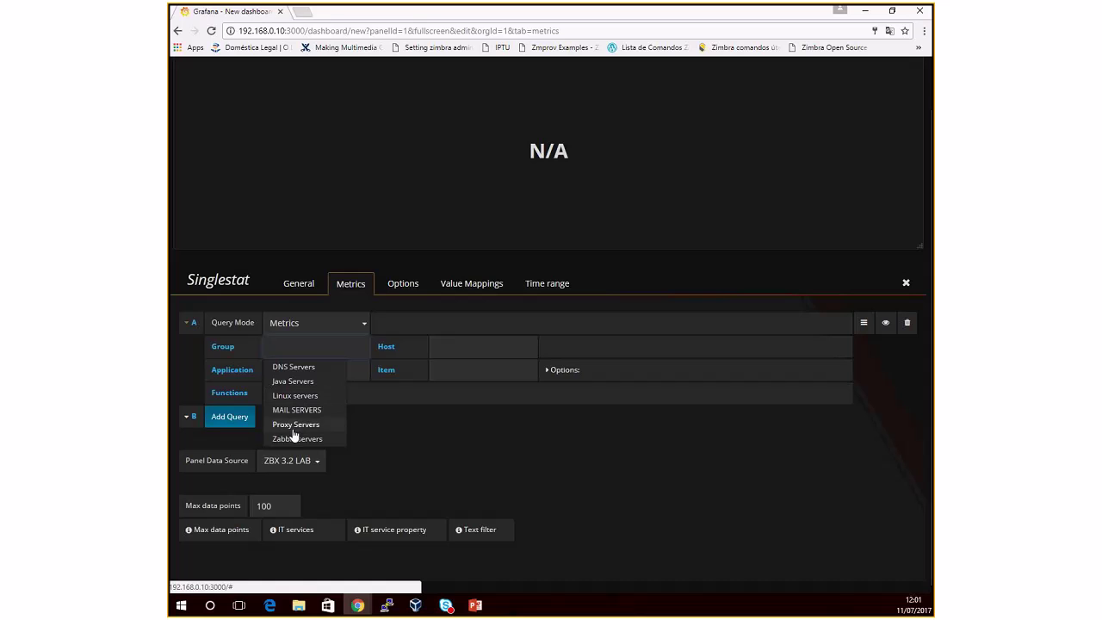
left_click(293, 369)
left_click(454, 349)
left_click(458, 381)
left_click(320, 368)
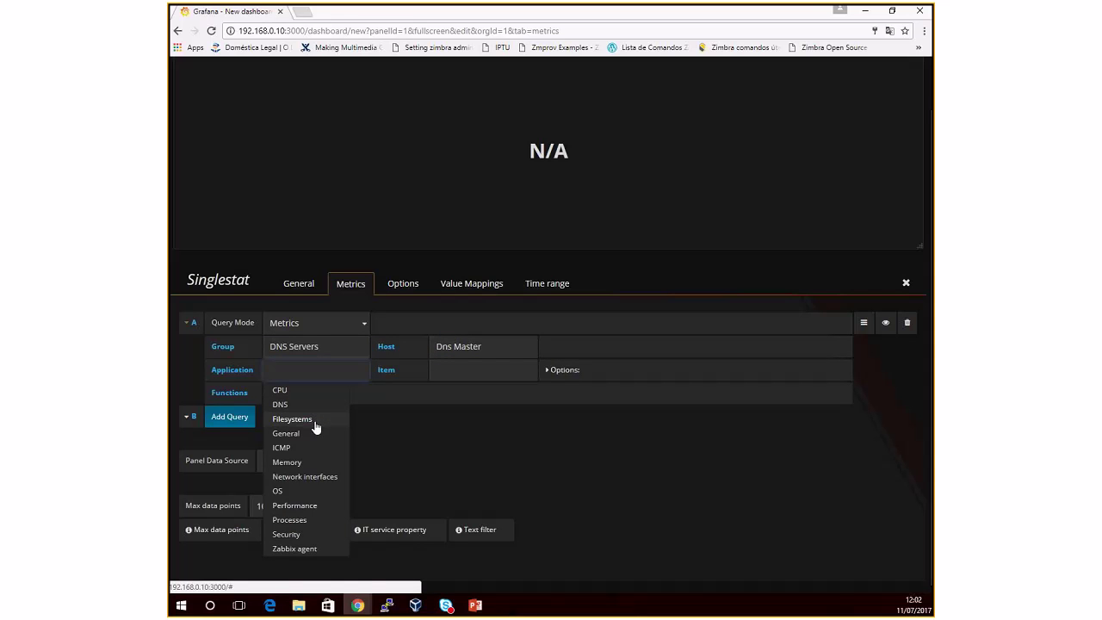
left_click(304, 549)
left_click(461, 373)
left_click(462, 392)
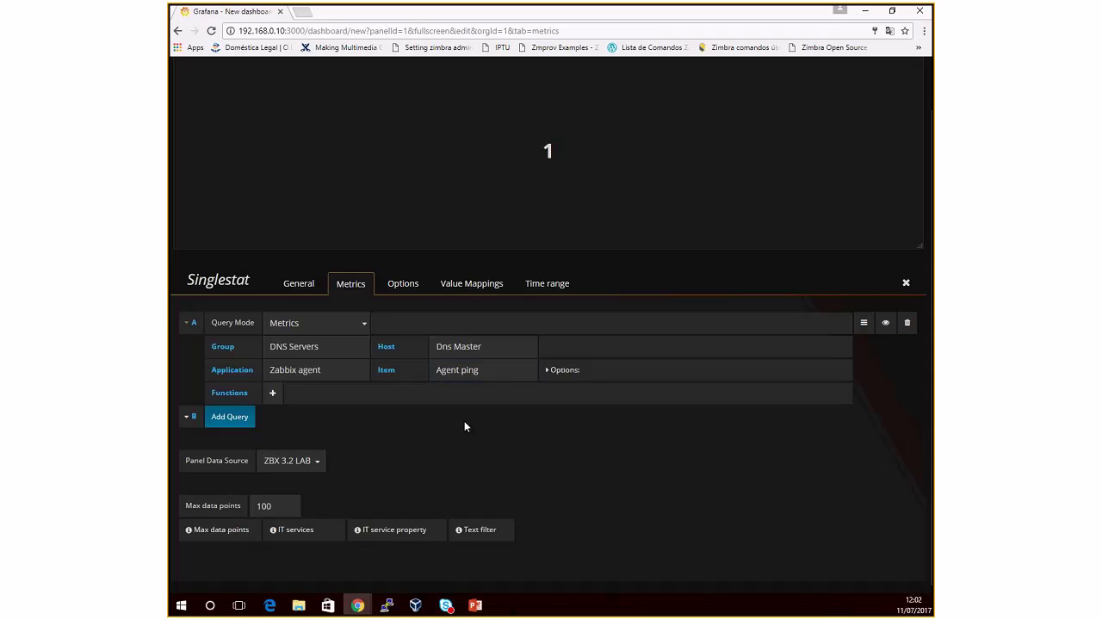
scroll(464, 426, "up", 1)
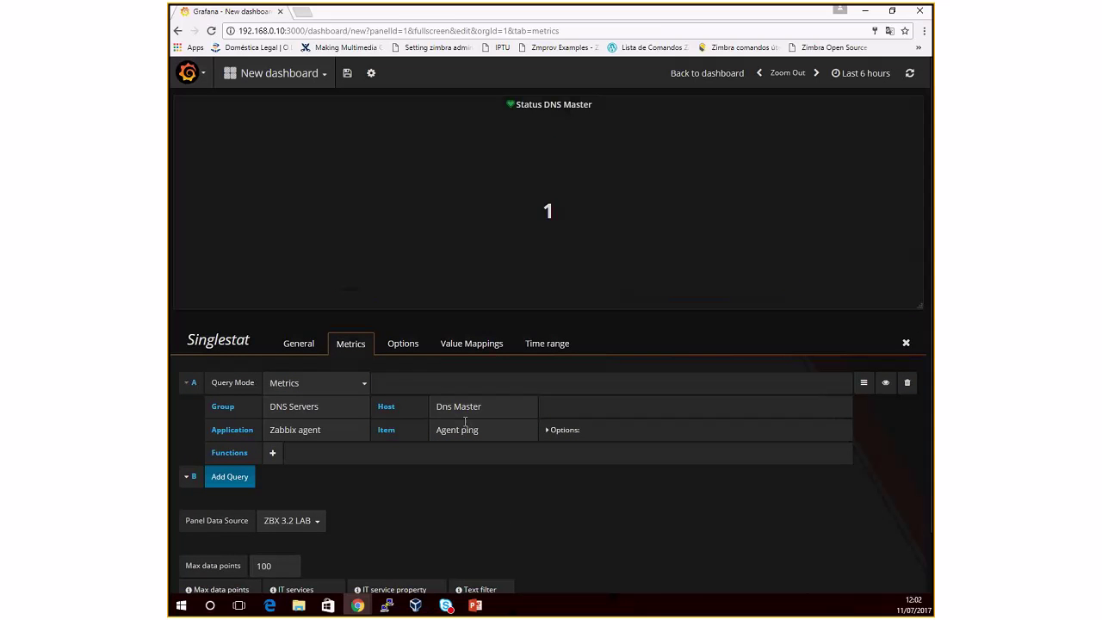
Step: Change the panel's Stat from avg to current on the Options tab
left_click(403, 349)
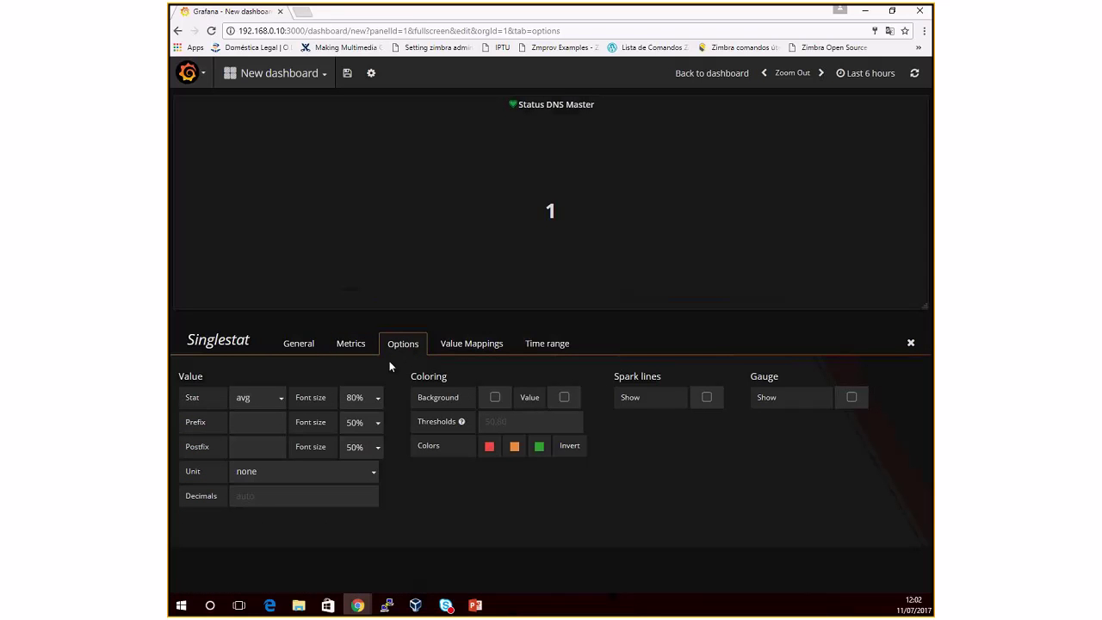
left_click(258, 398)
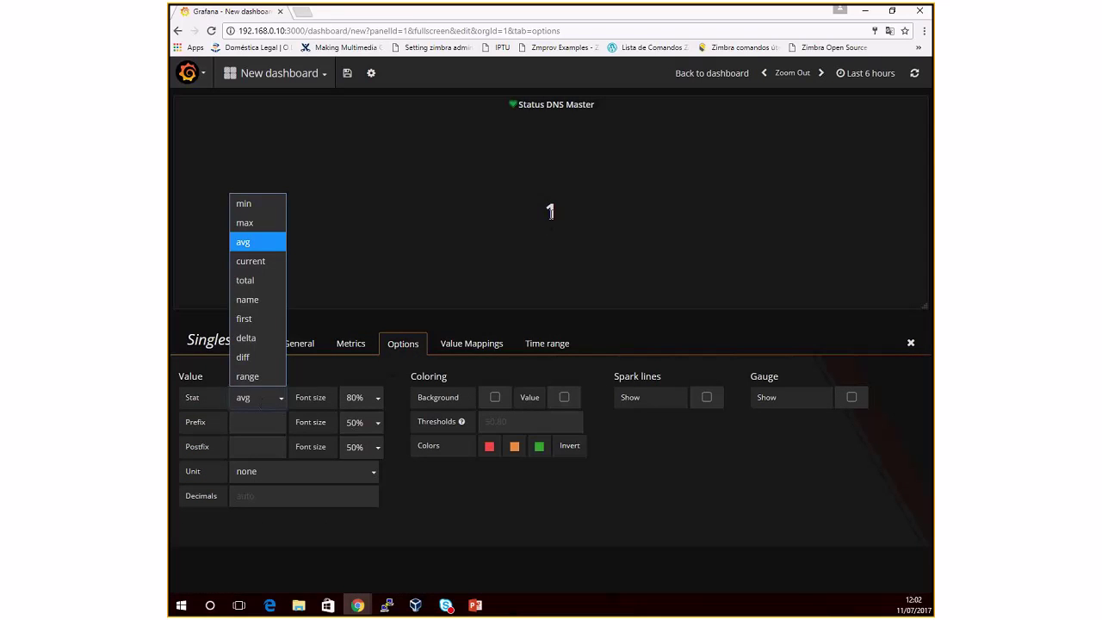
left_click(252, 261)
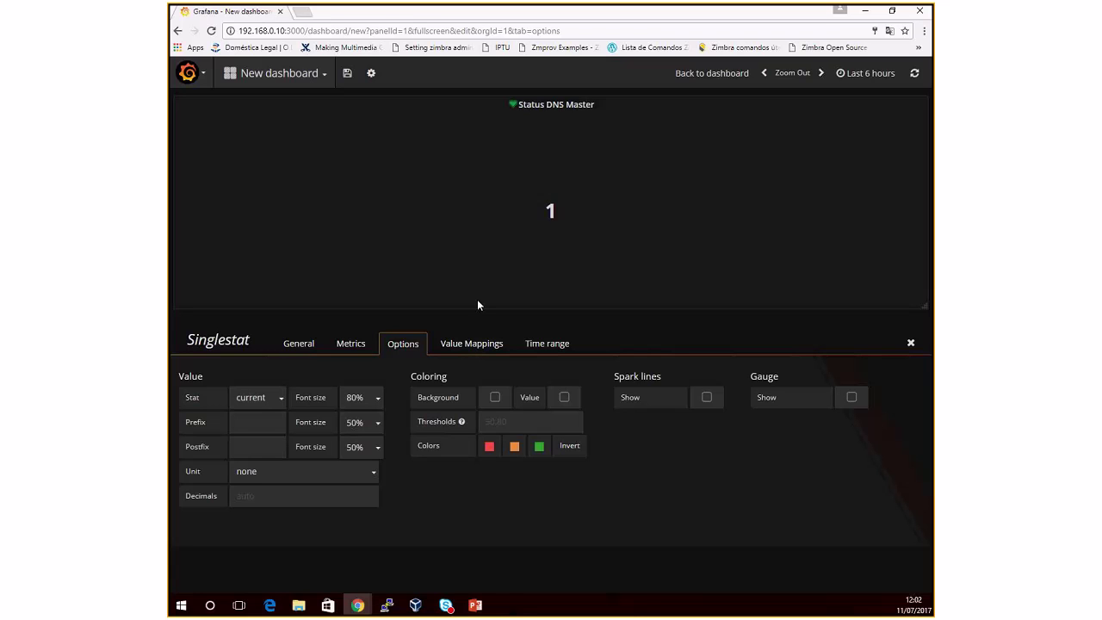
Step: Add a value mapping that shows 1 as 'Up'
left_click(471, 344)
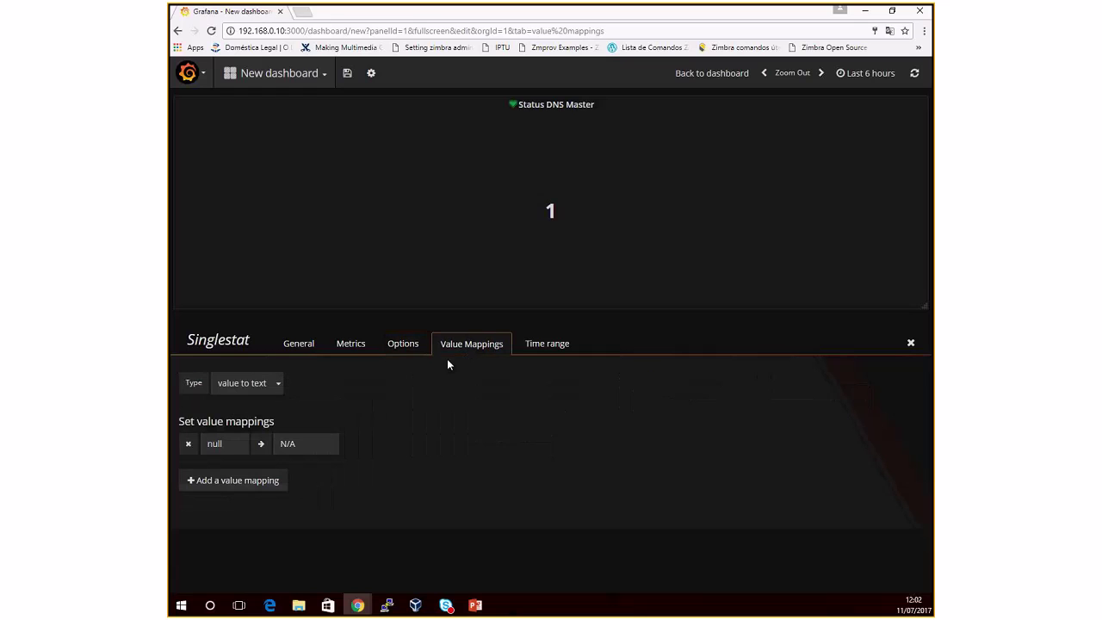
left_click(236, 481)
left_click(222, 466)
type("1")
key("Tab")
type("Up")
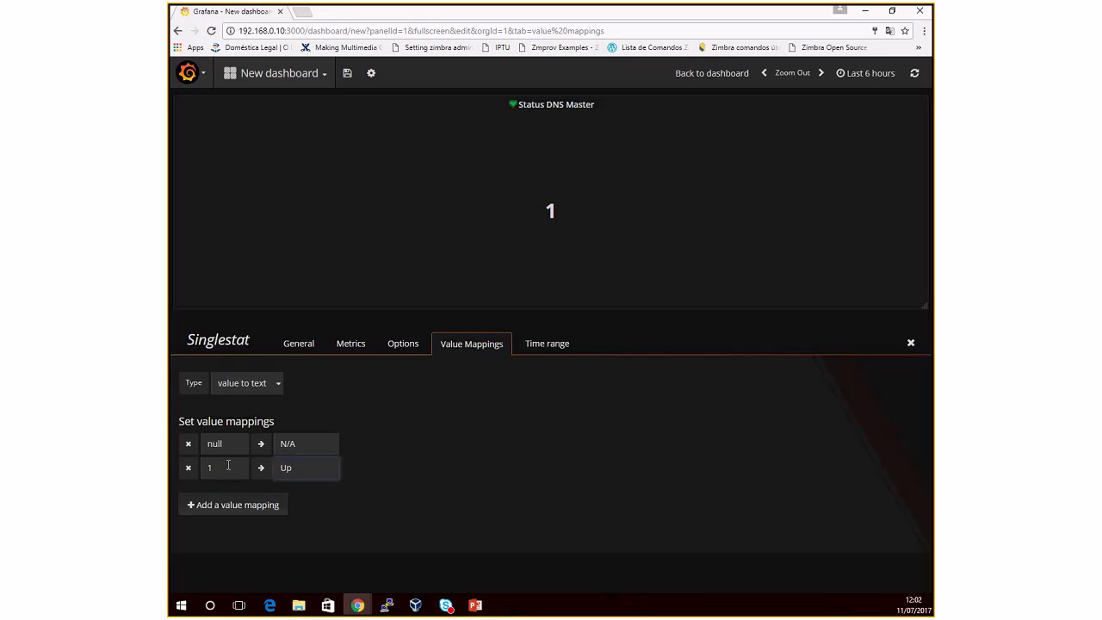
left_click(390, 463)
Step: Close the panel editor and reopen the Status DNS Master panel for editing
left_click(911, 343)
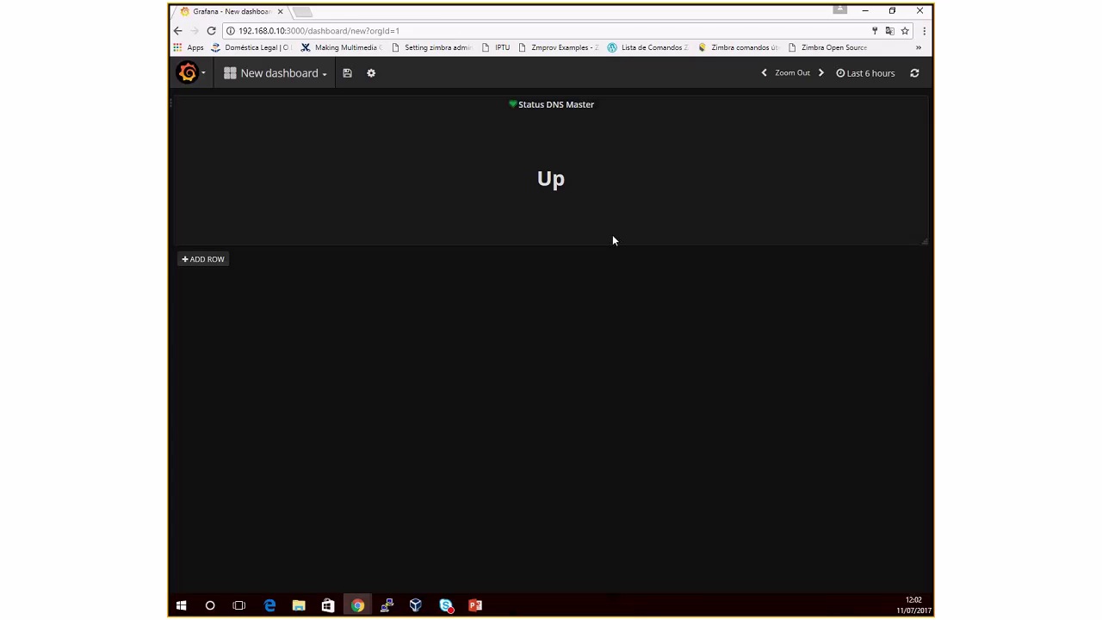
left_click(551, 108)
left_click(536, 86)
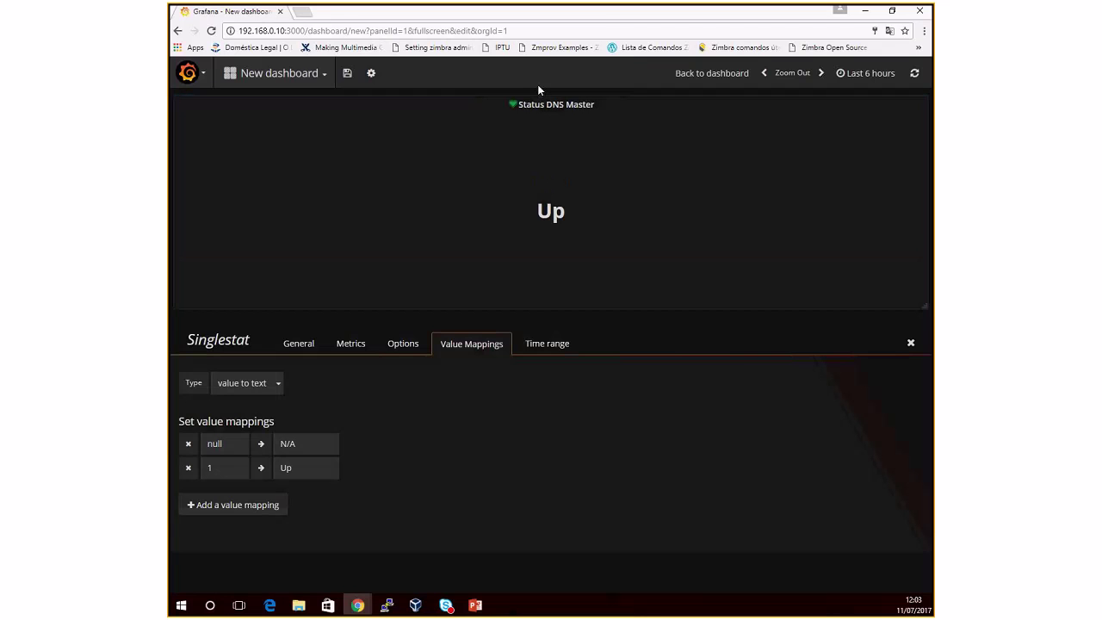
Step: Turn on the gauge display, leaving value colouring and sparkline off
left_click(407, 344)
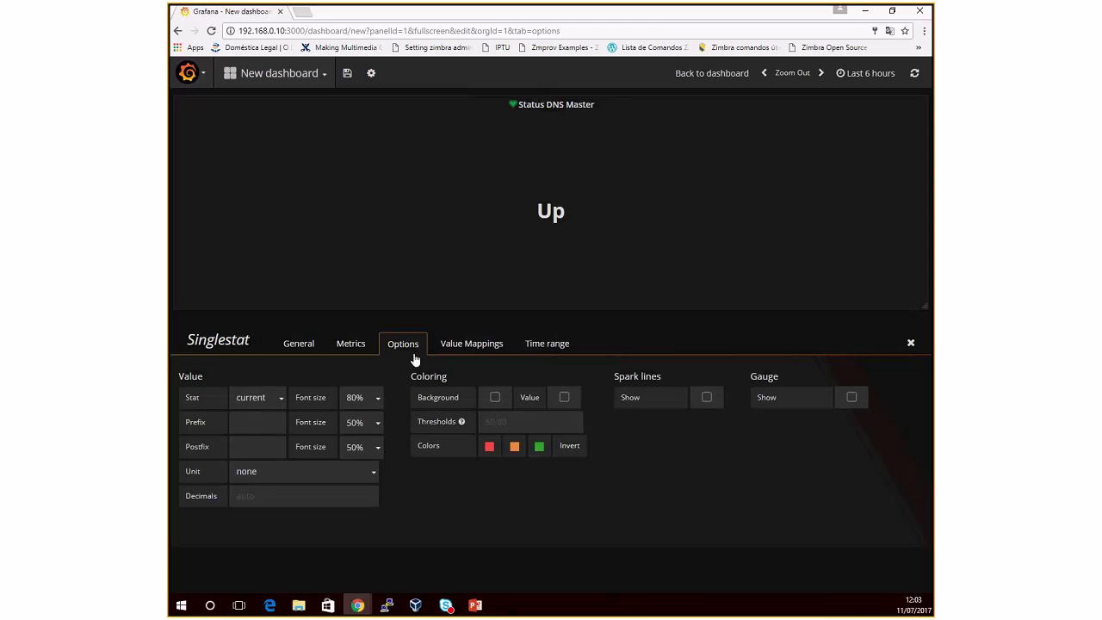
left_click(495, 398)
left_click(496, 398)
left_click(707, 399)
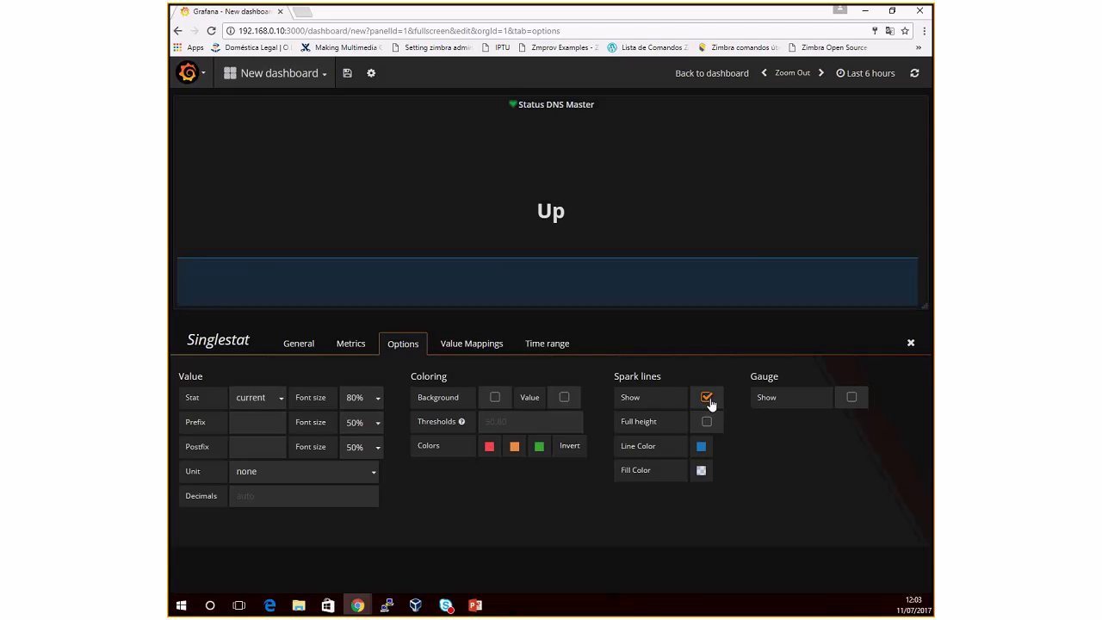
left_click(707, 399)
left_click(852, 398)
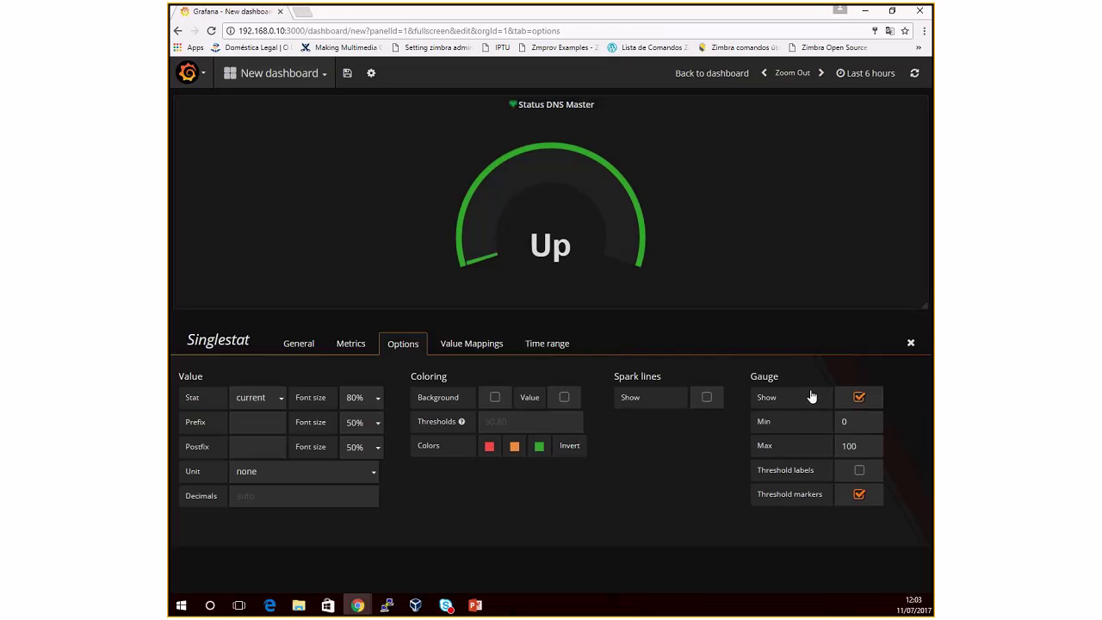
left_click(569, 447)
left_click(572, 446)
Step: Set the gauge thresholds to 50,80
left_click(530, 424)
type("50")
left_click(652, 517)
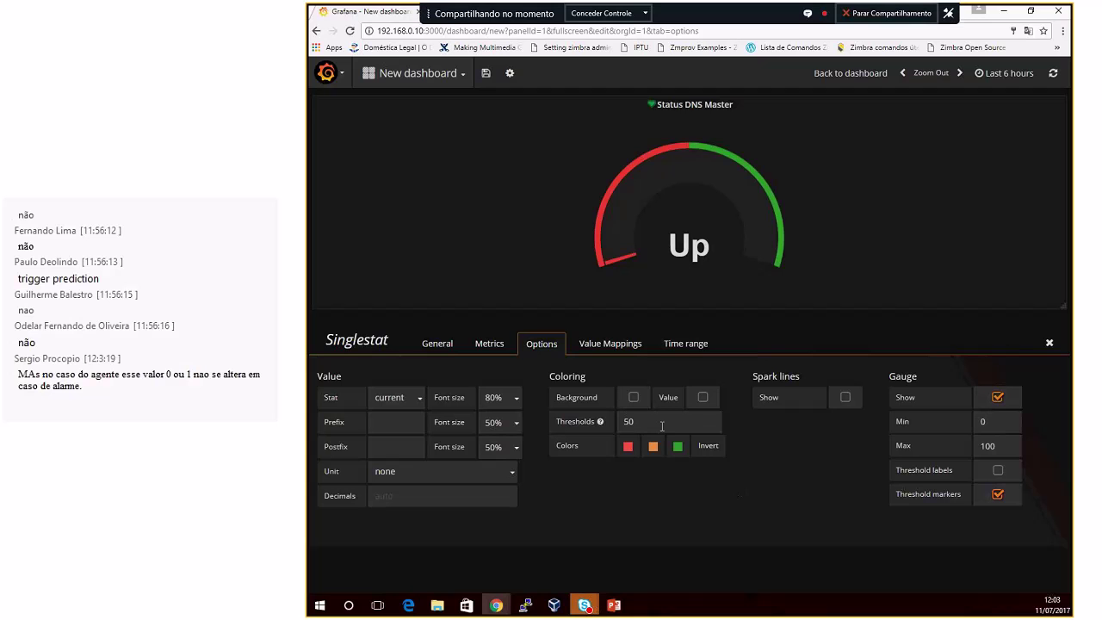
double_click(663, 425)
key("BackSpace")
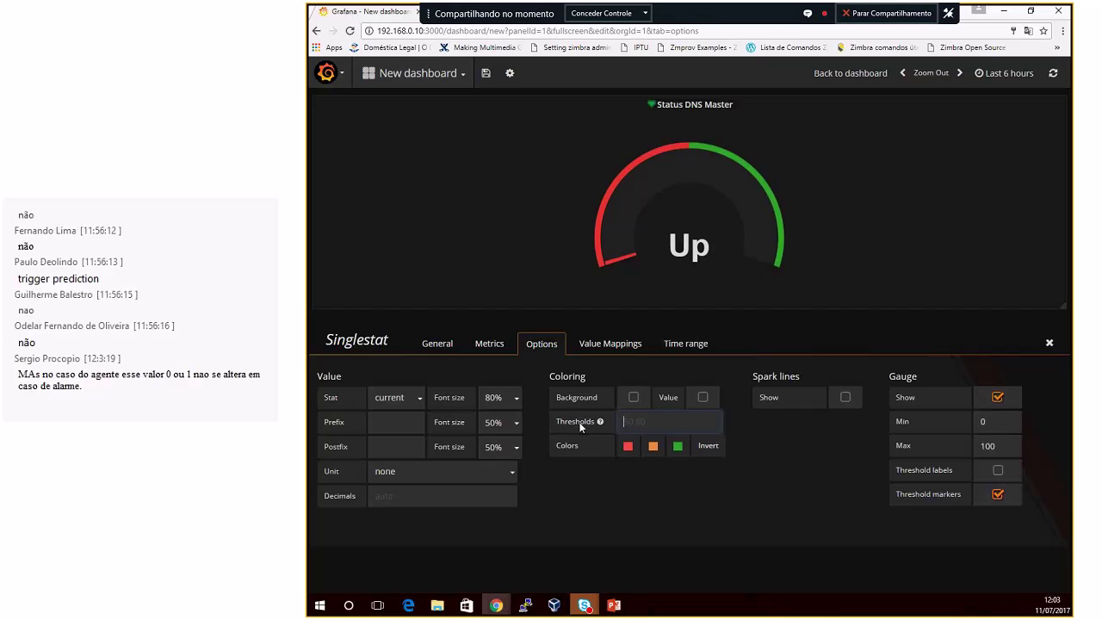
type("50,")
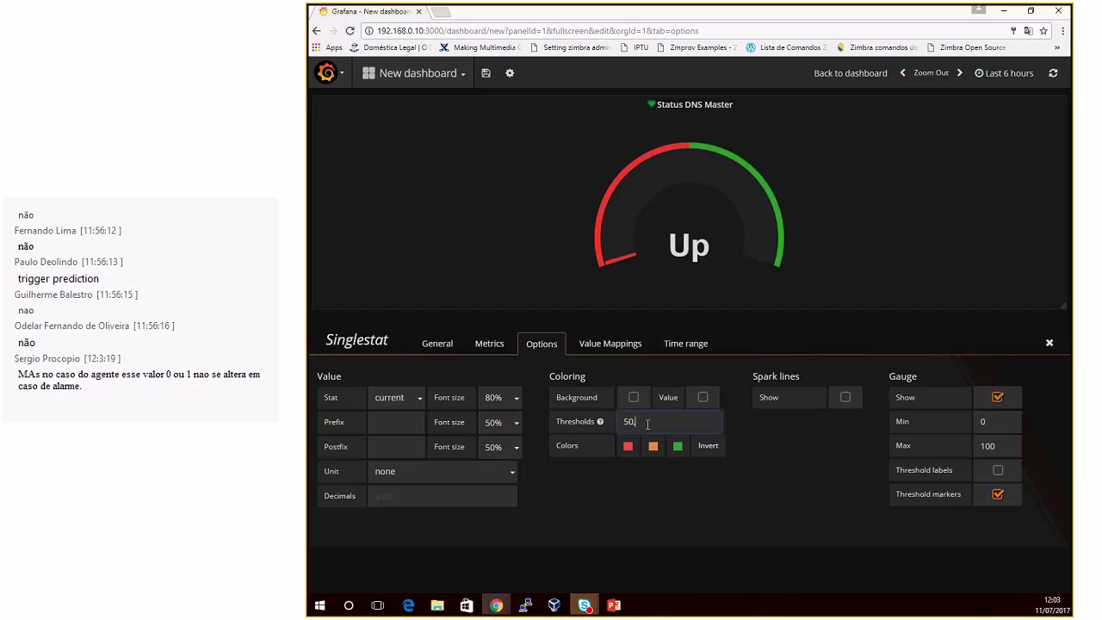
type("80")
left_click(769, 422)
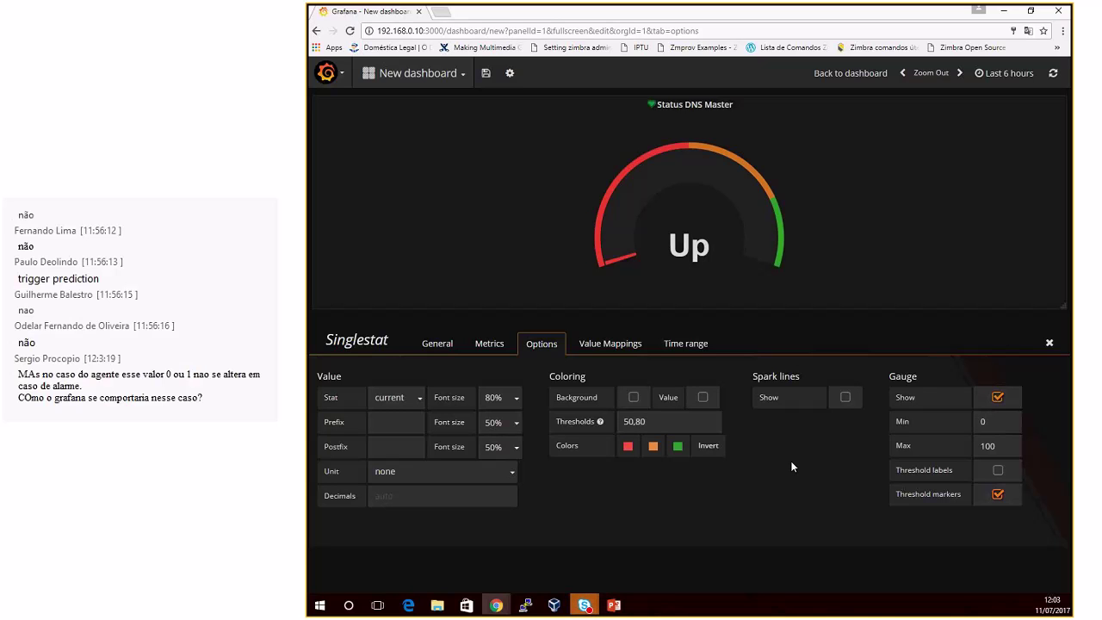
Step: Narrow the Status DNS Master gauge panel to a quarter of the row (3/12 width)
left_click(1050, 345)
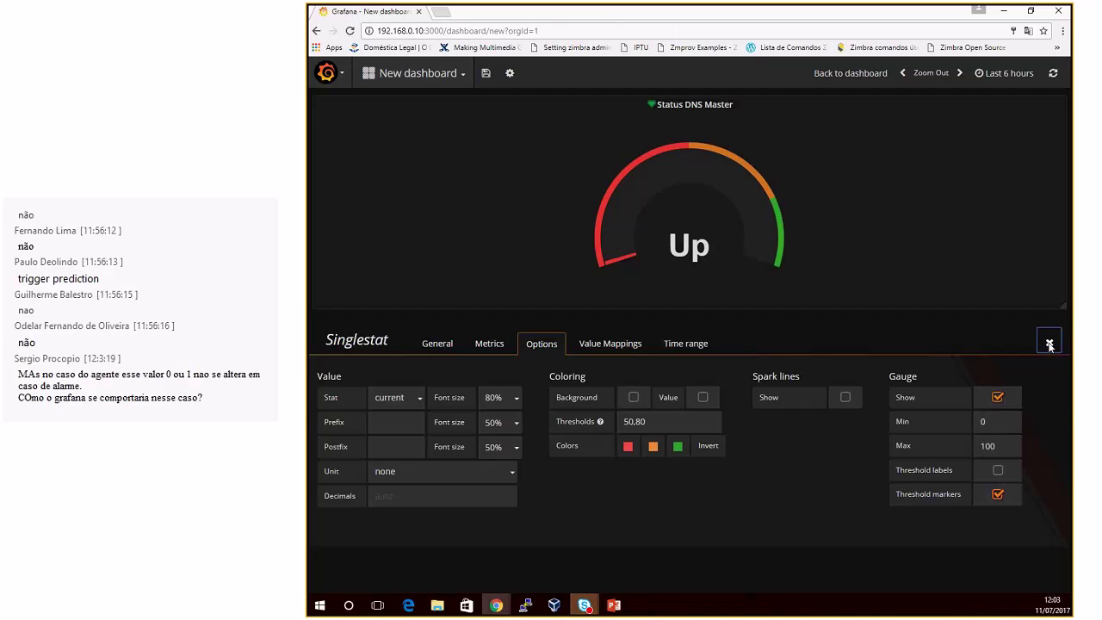
left_click(696, 107)
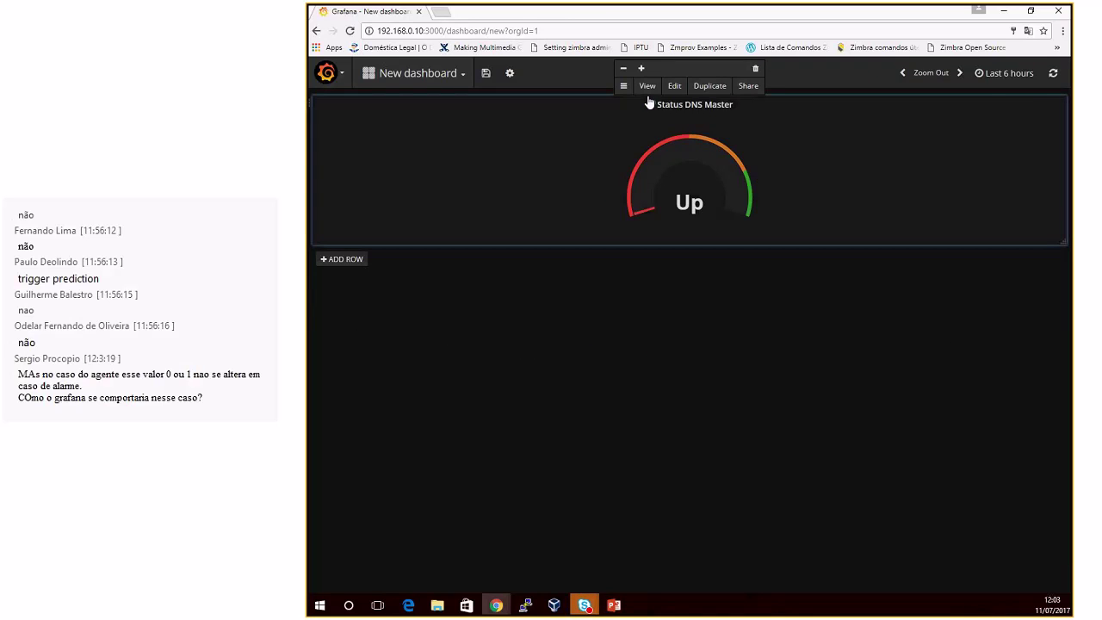
left_click(624, 68)
left_click(624, 68)
left_click(623, 68)
left_click(623, 69)
left_click(624, 68)
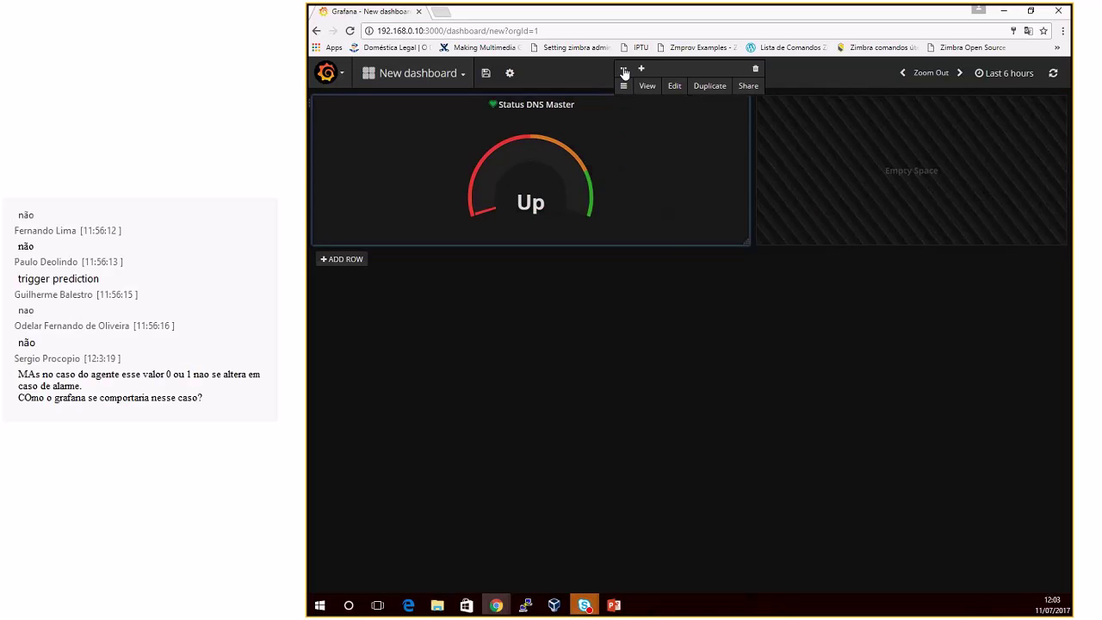
left_click(624, 68)
left_click(623, 68)
left_click(623, 68)
left_click(623, 68)
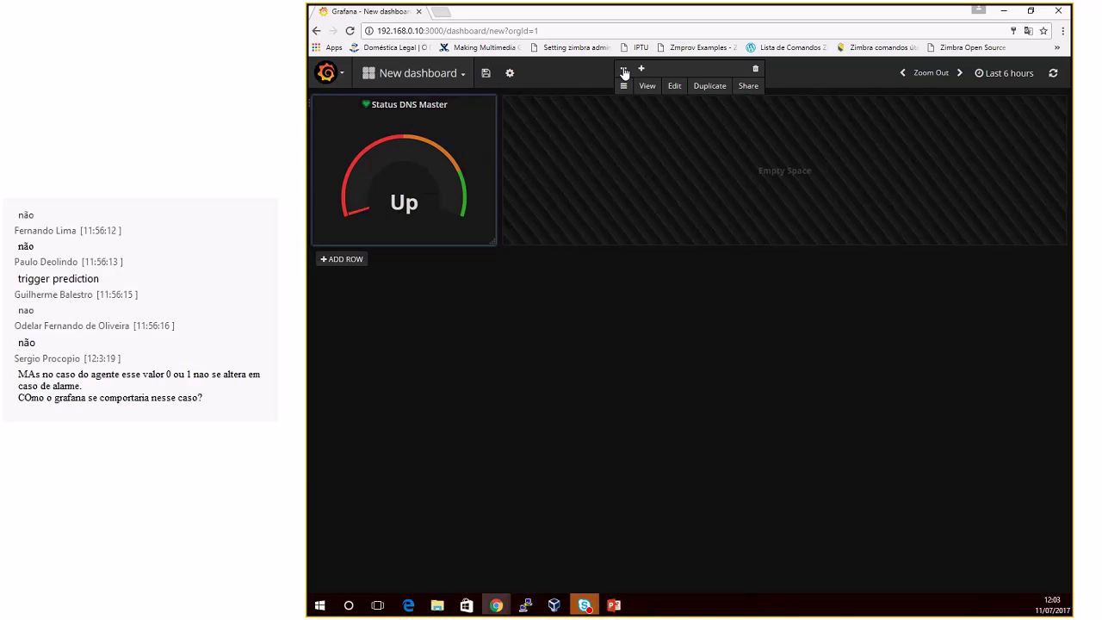
Step: Save the dashboard under the new name 'DNS SERVICES'
left_click(486, 73)
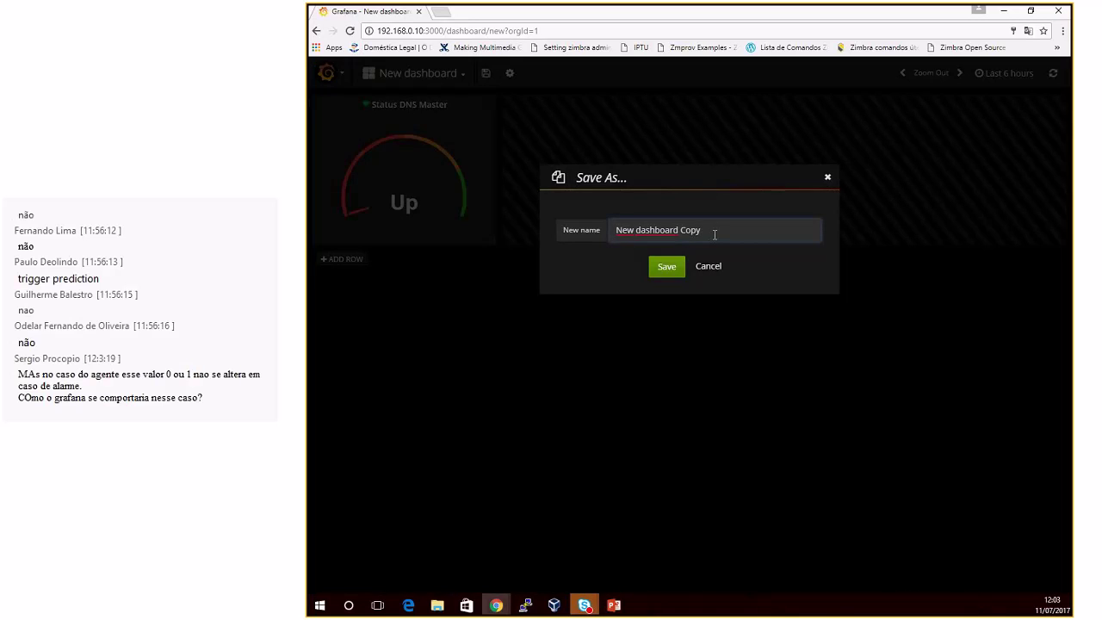
left_click_drag(715, 234, 486, 217)
type("DNS")
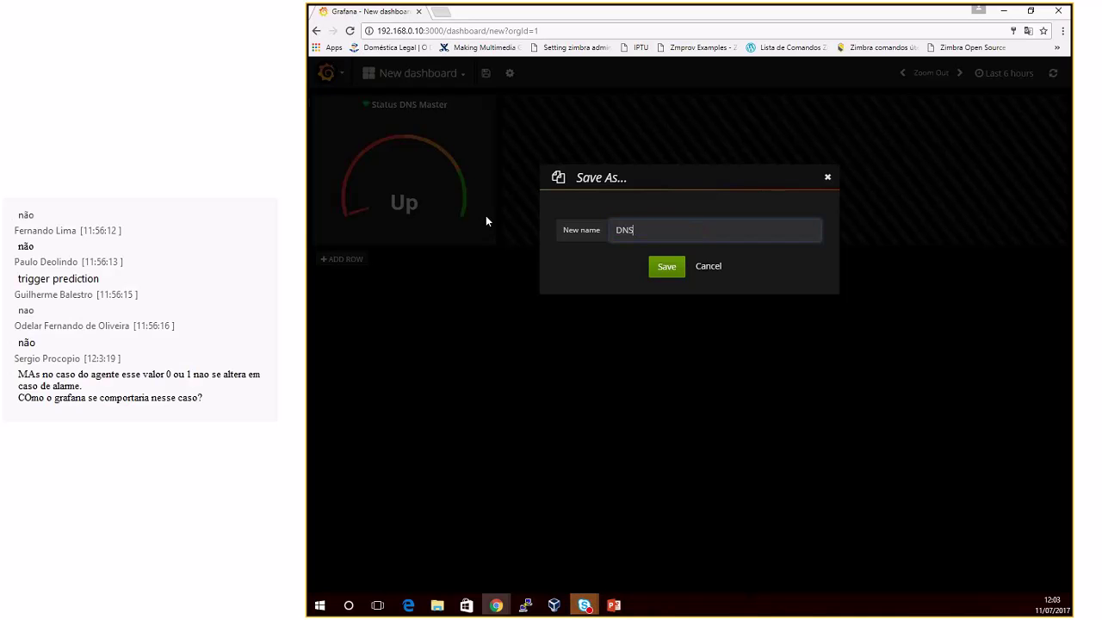
type(" SERVICES")
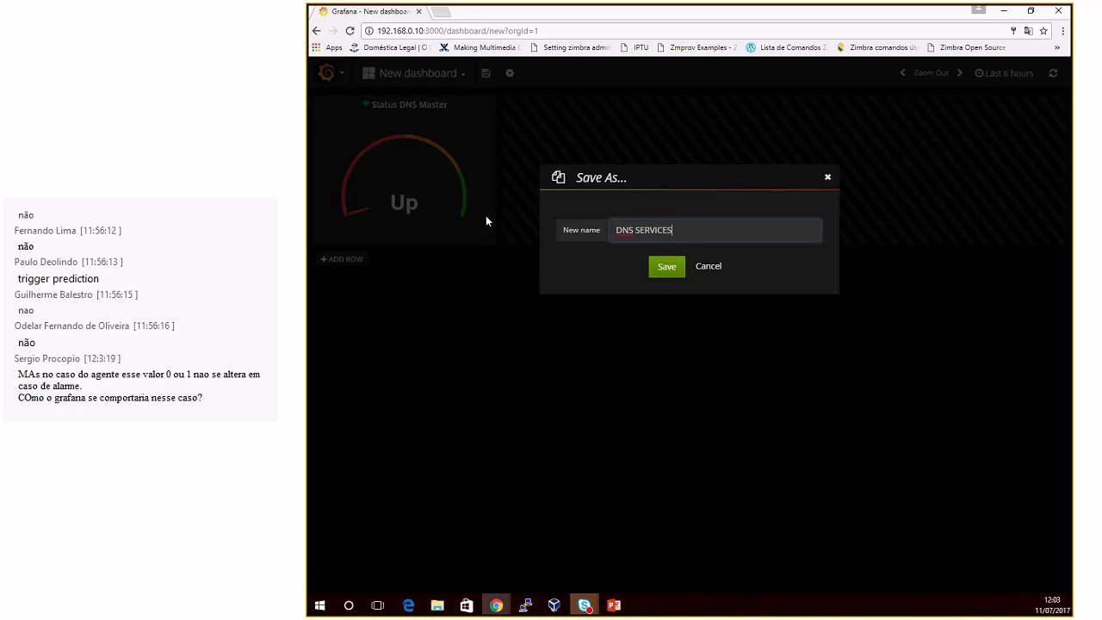
left_click(667, 266)
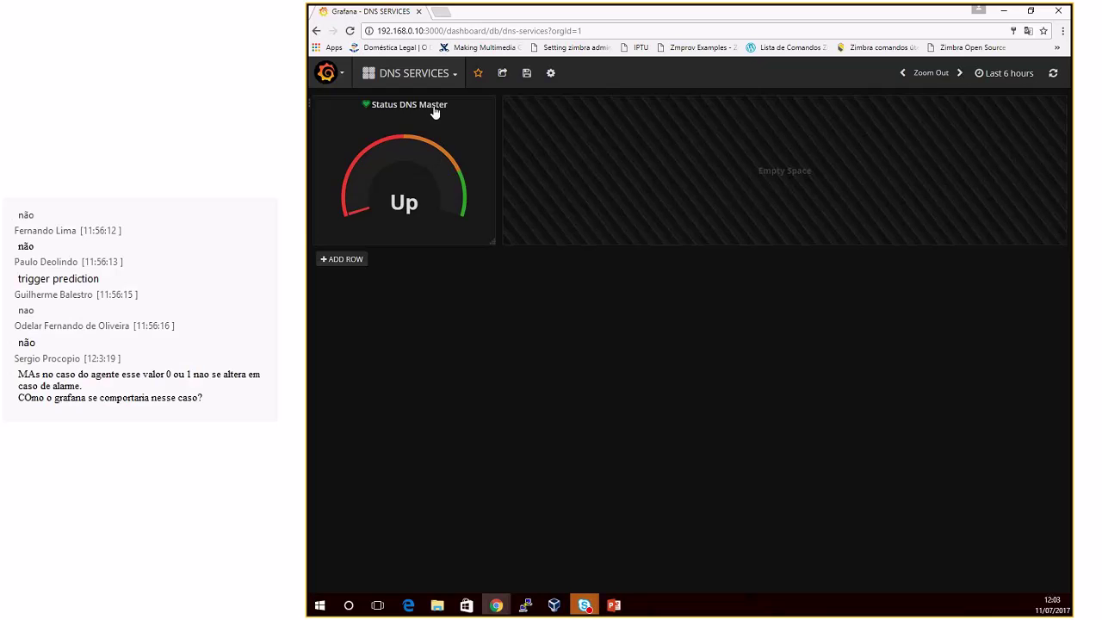
mouse_move(198, 106)
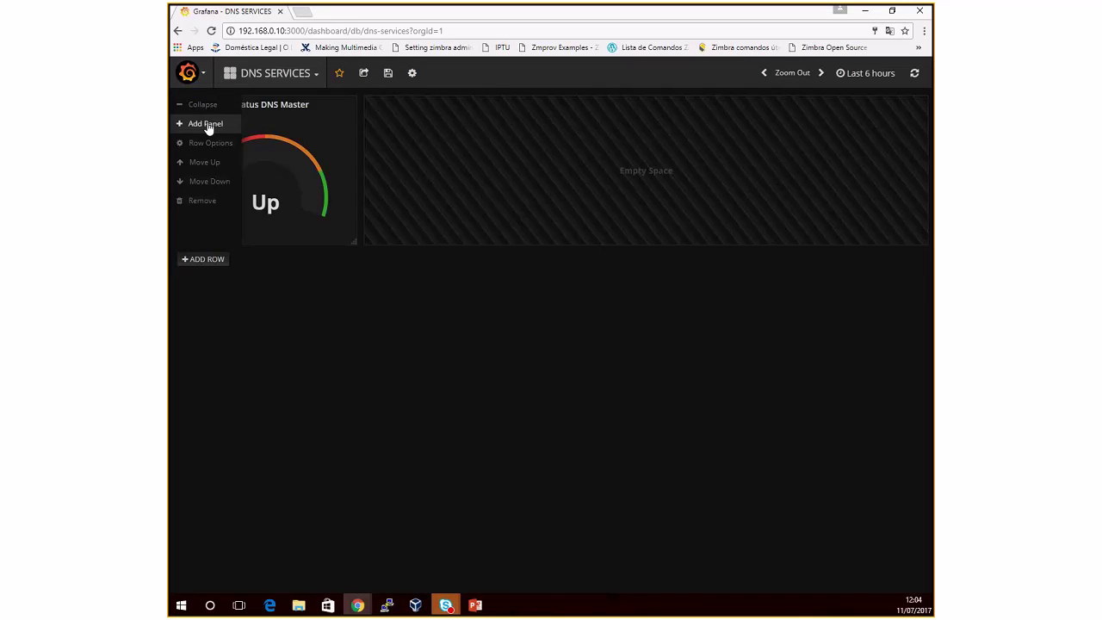
Step: Add a Singlestat panel beside the gauge and open it for editing
left_click(207, 124)
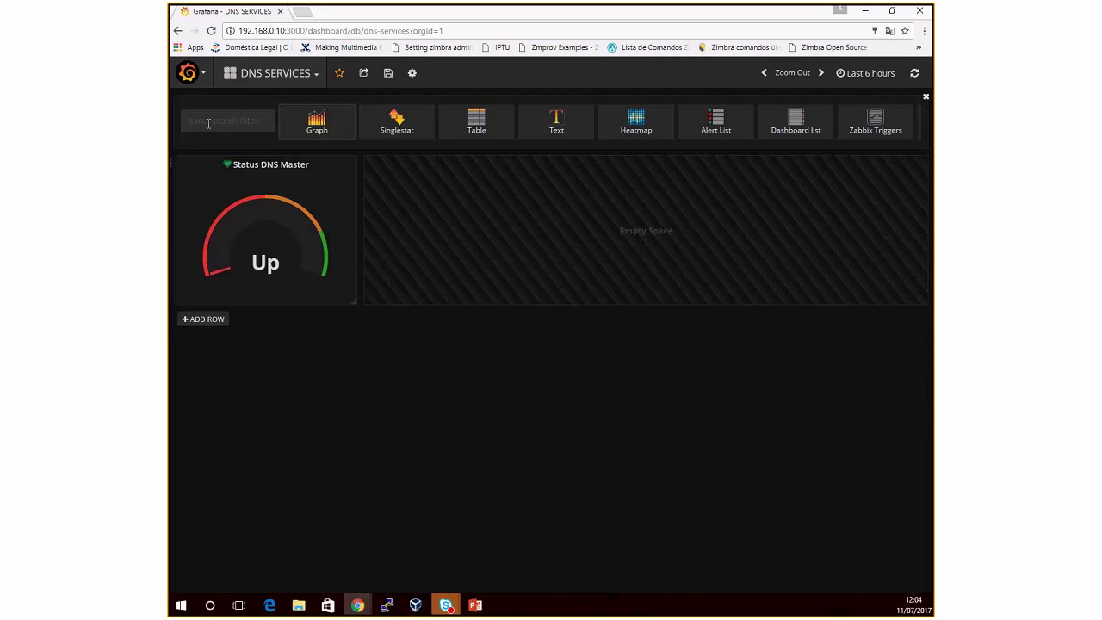
left_click(396, 125)
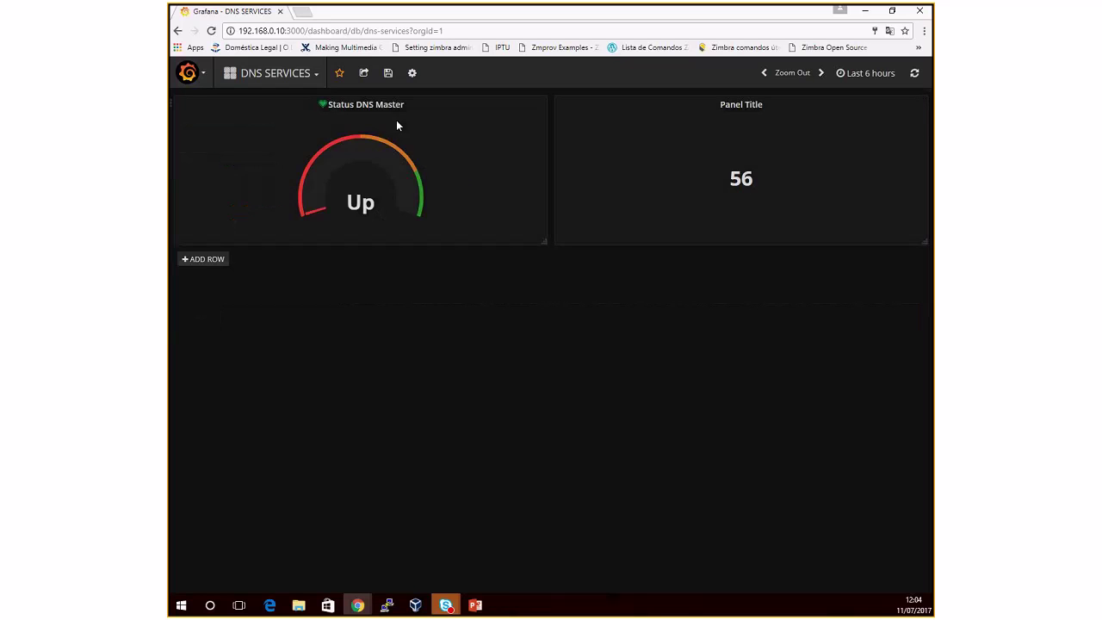
left_click(740, 106)
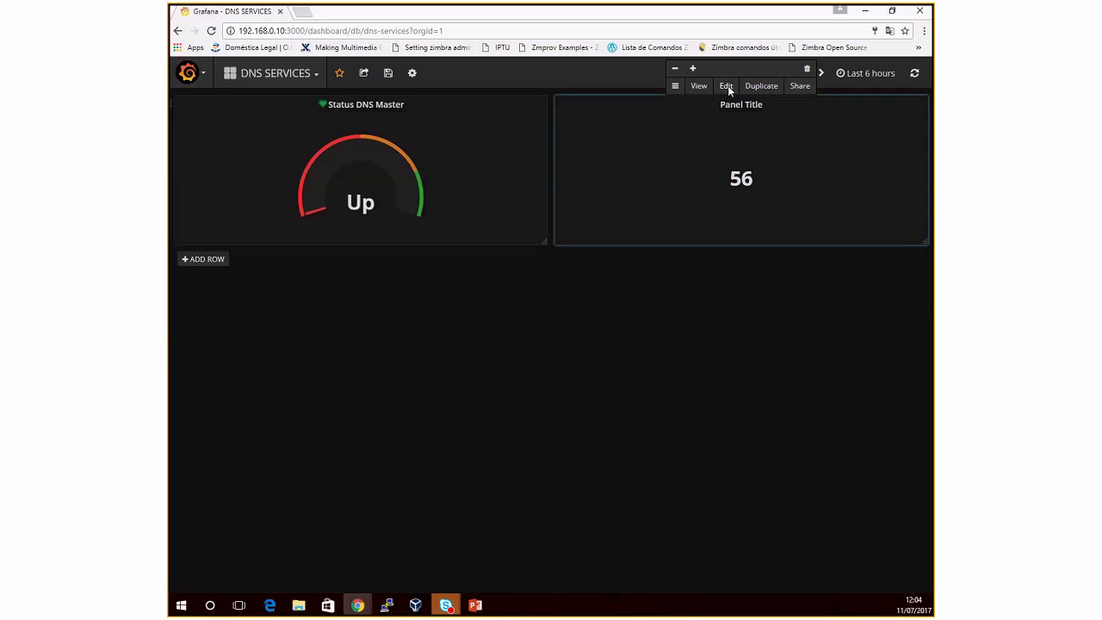
left_click(726, 86)
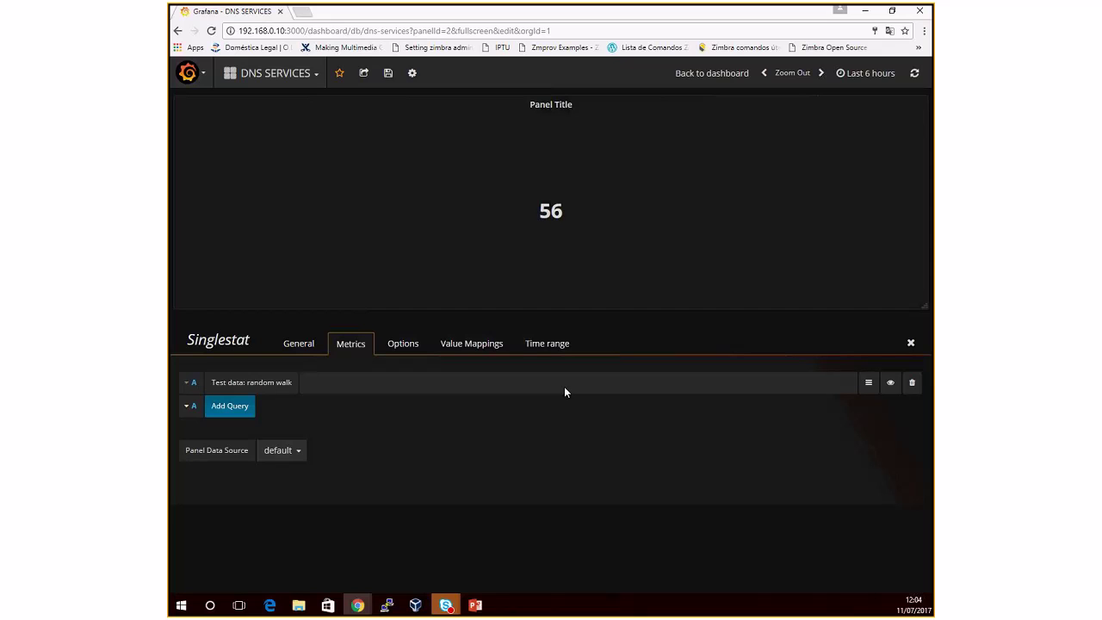
Step: Query ICMP response time for Dns Master (DNS Servers group, ICMP application) from ZBX 3.2 LAB
left_click(282, 454)
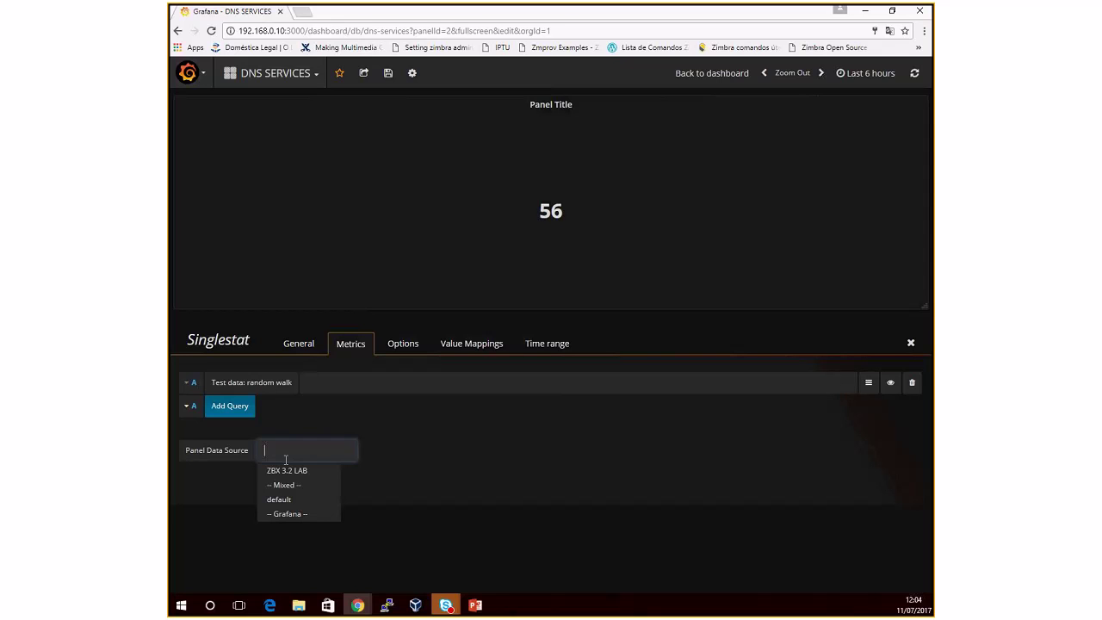
left_click(296, 469)
left_click(302, 406)
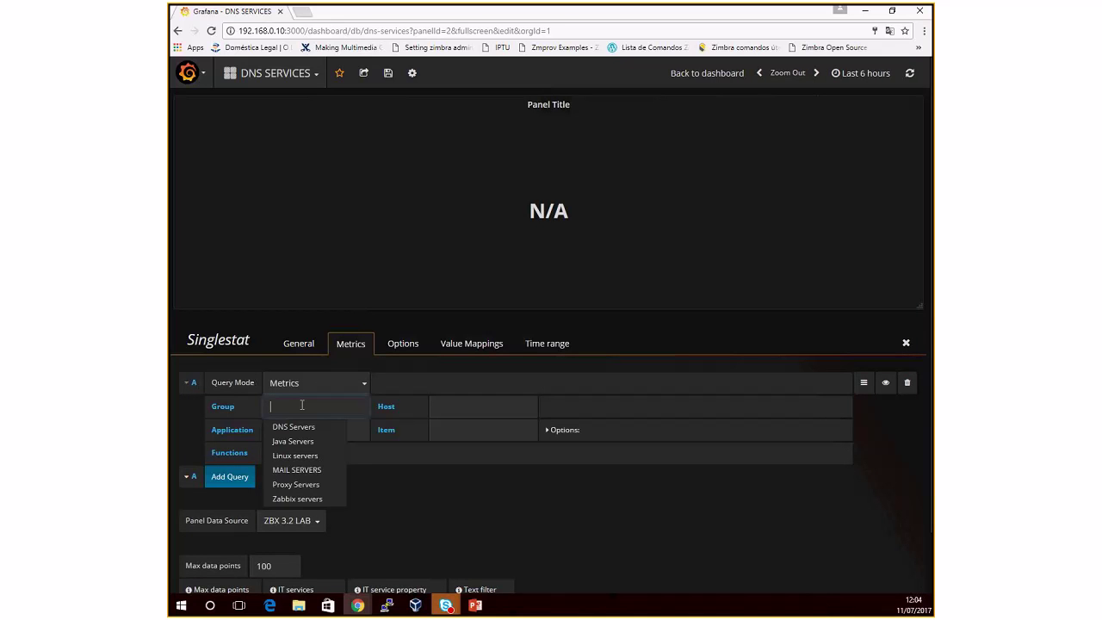
left_click(293, 426)
left_click(440, 420)
left_click(460, 441)
left_click(331, 434)
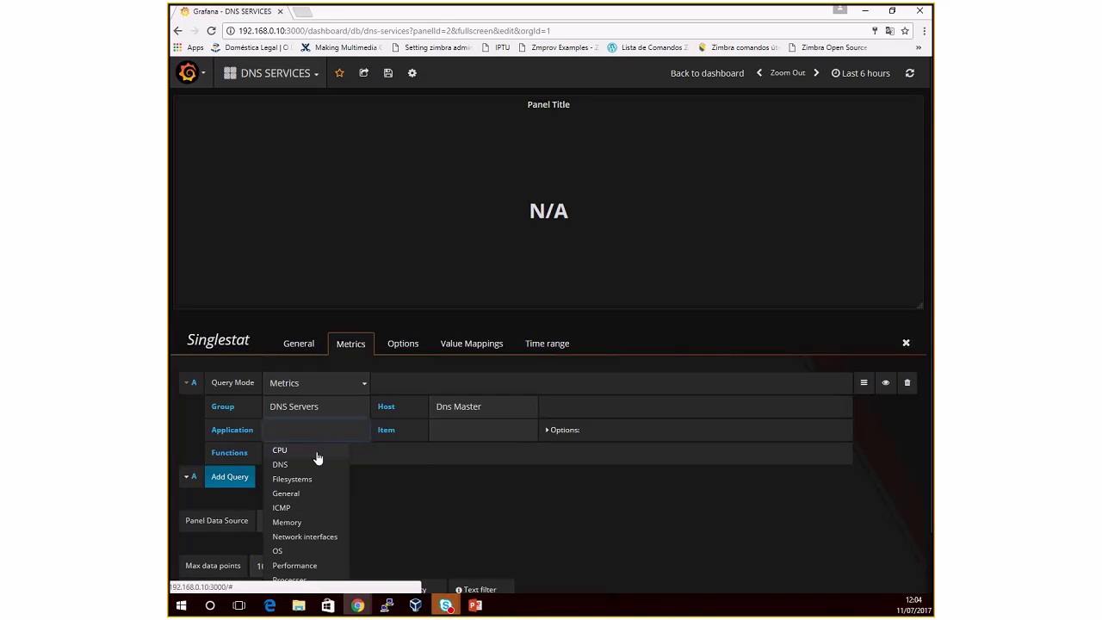
left_click(302, 512)
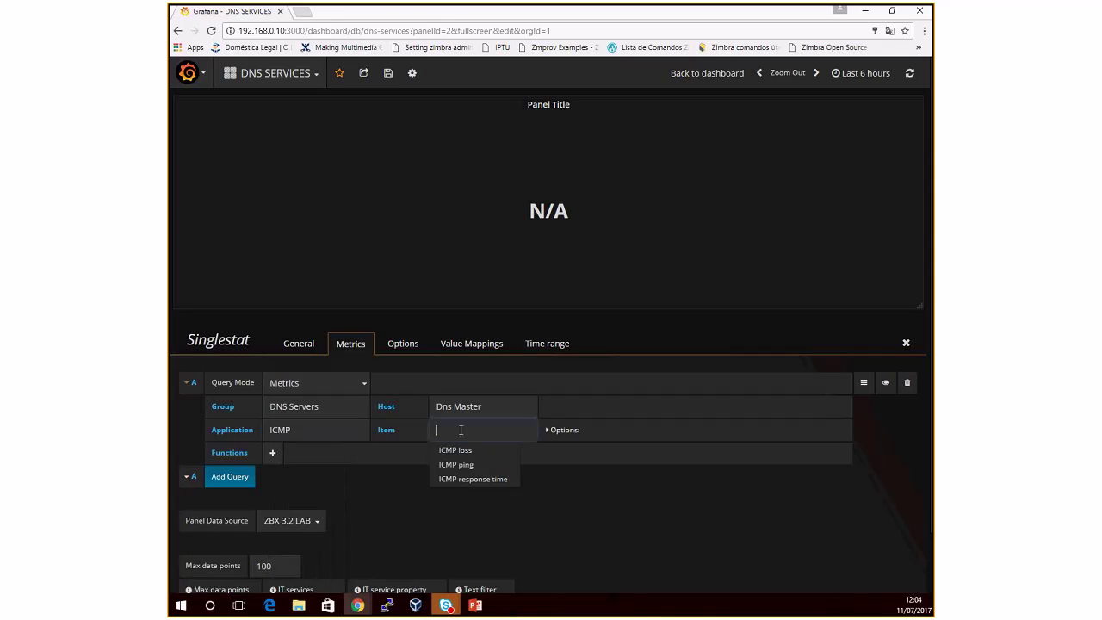
left_click(481, 479)
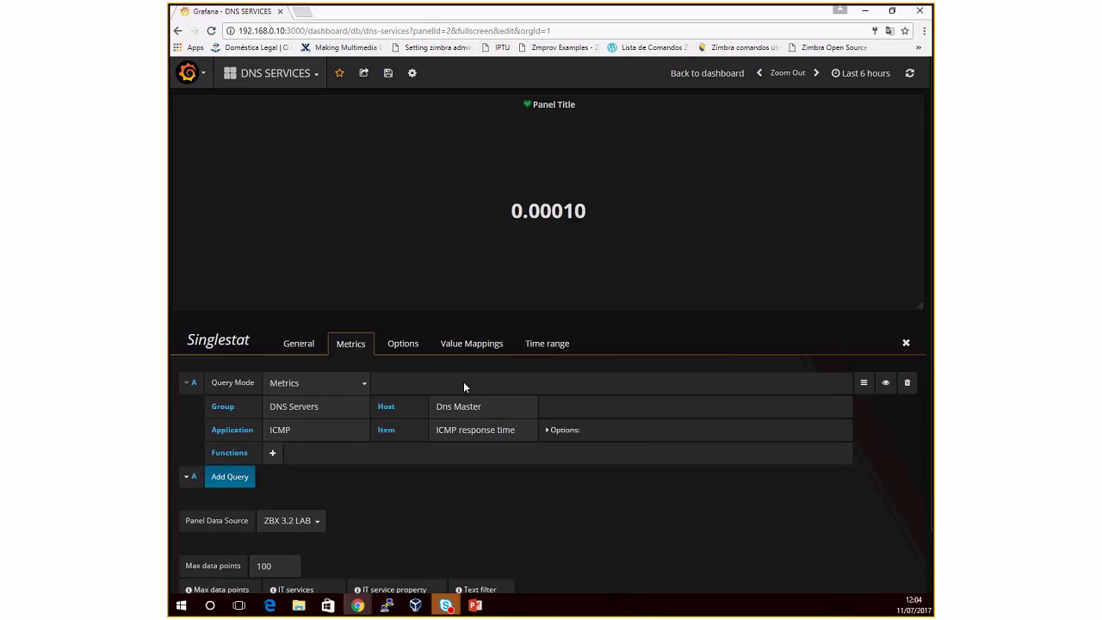
left_click(407, 347)
Step: Show the panel's current value with the unit set to milliseconds
left_click(249, 408)
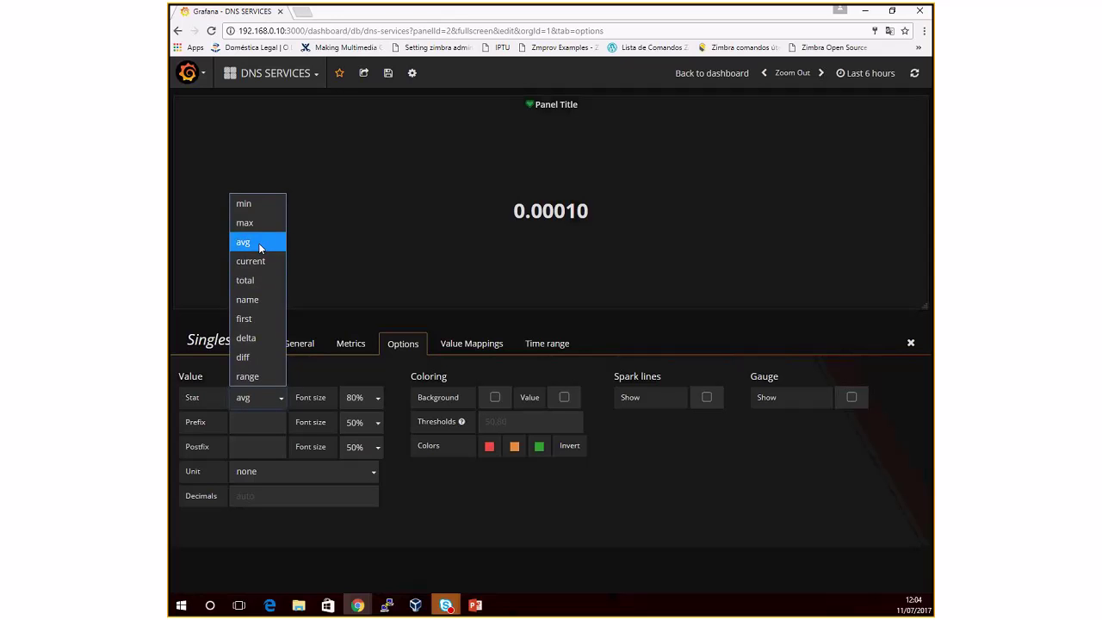
left_click(258, 260)
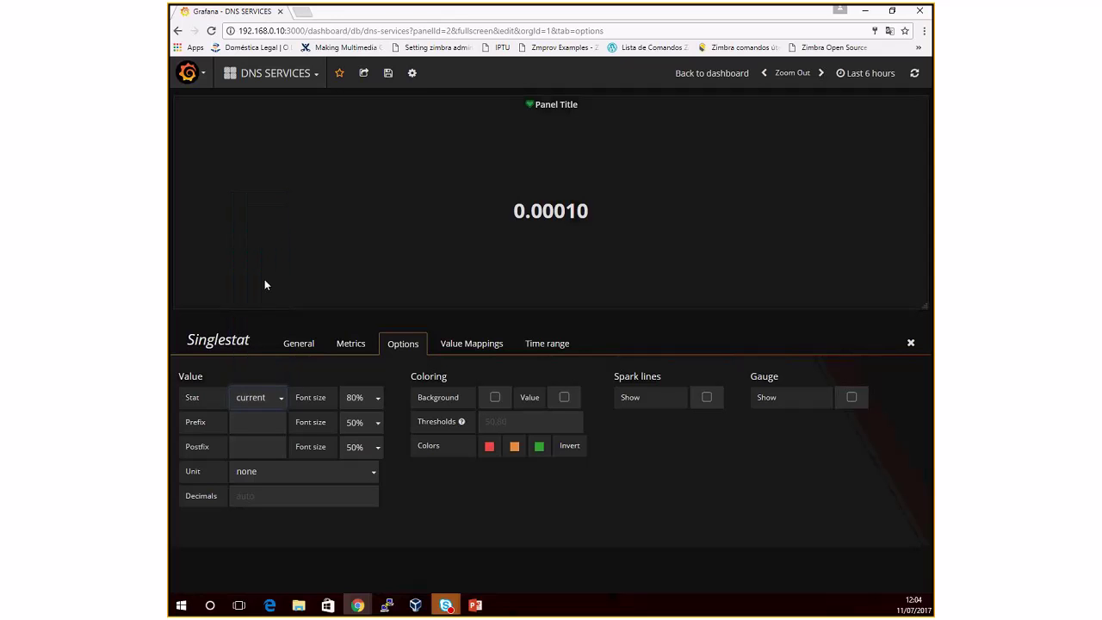
left_click(286, 474)
mouse_move(267, 521)
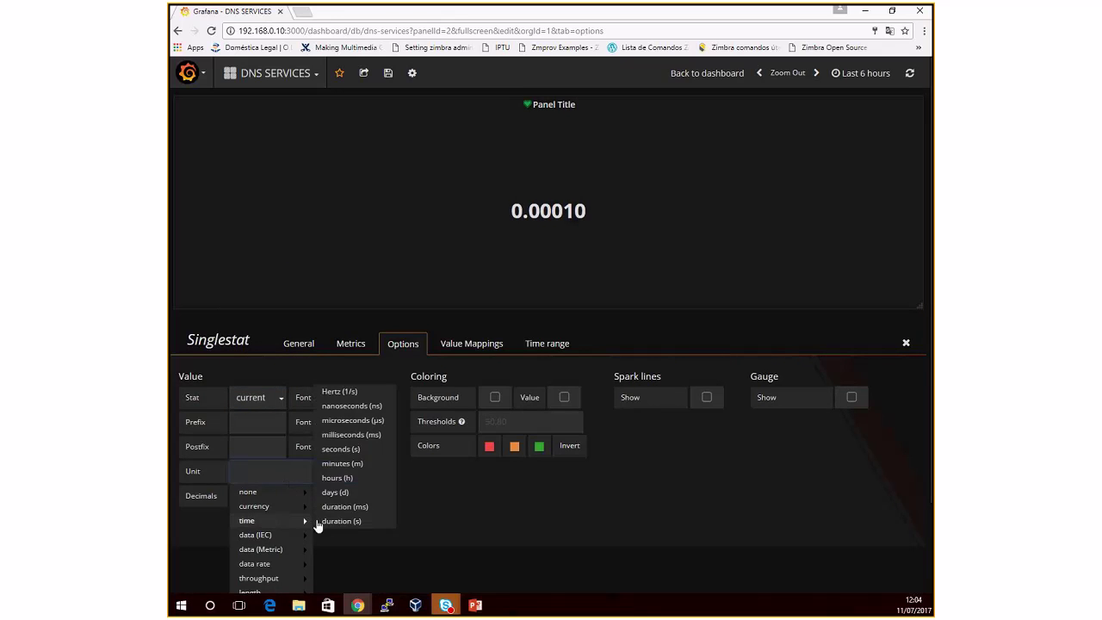
left_click(343, 450)
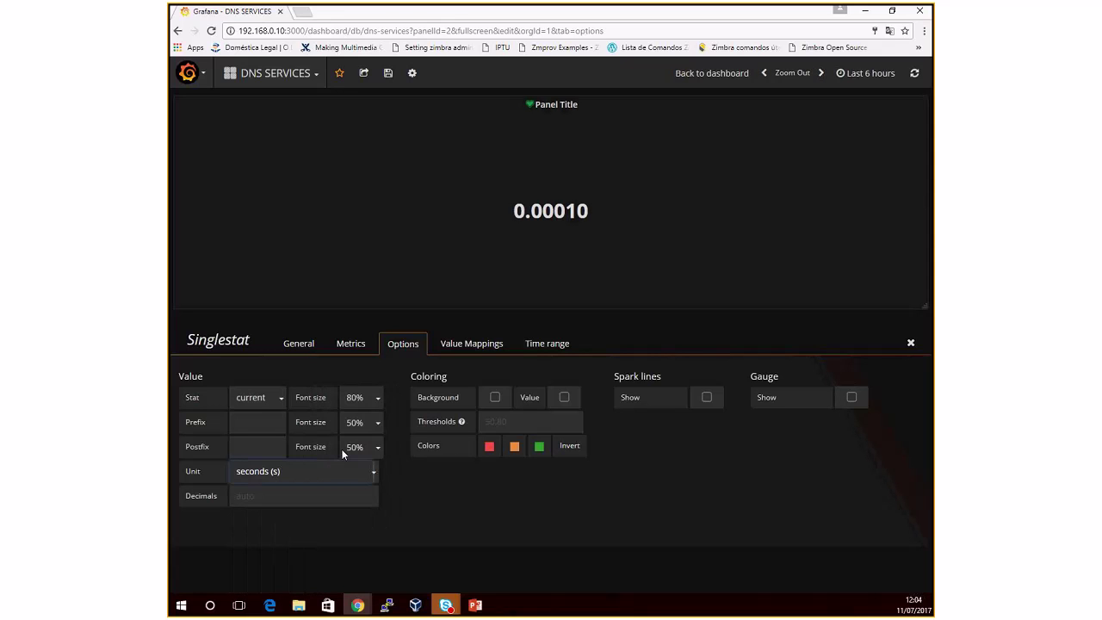
left_click(293, 472)
mouse_move(287, 514)
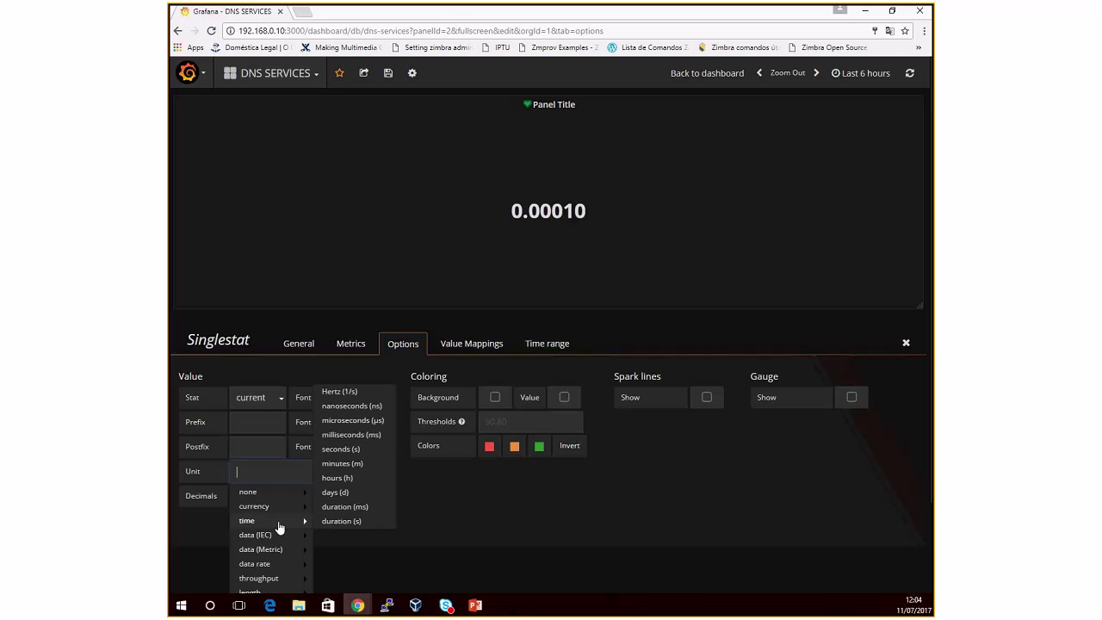
left_click(349, 436)
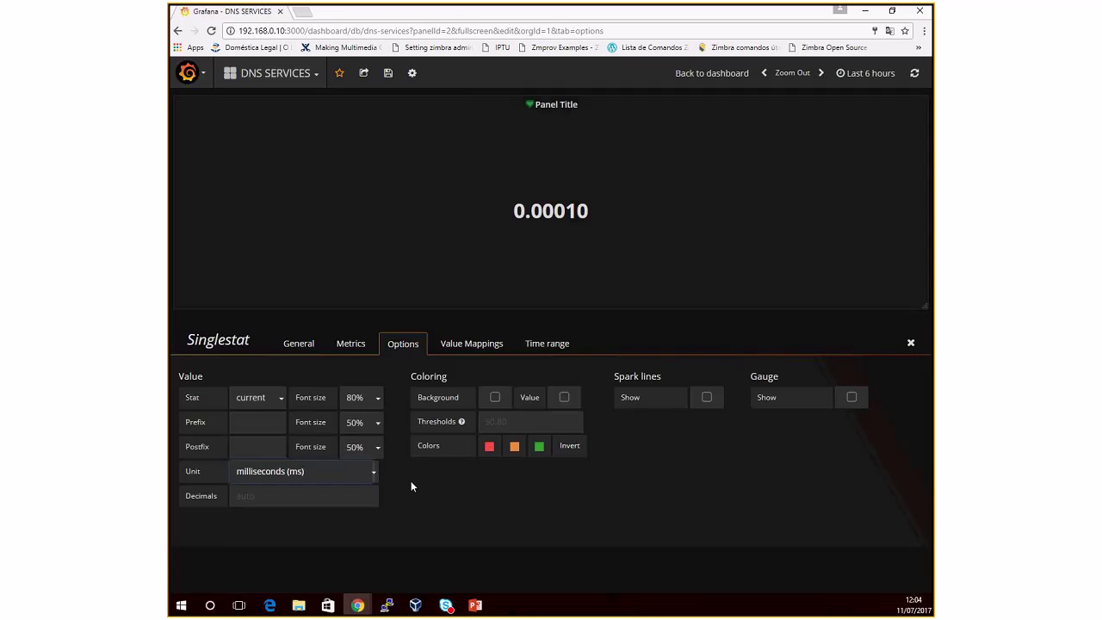
left_click(911, 343)
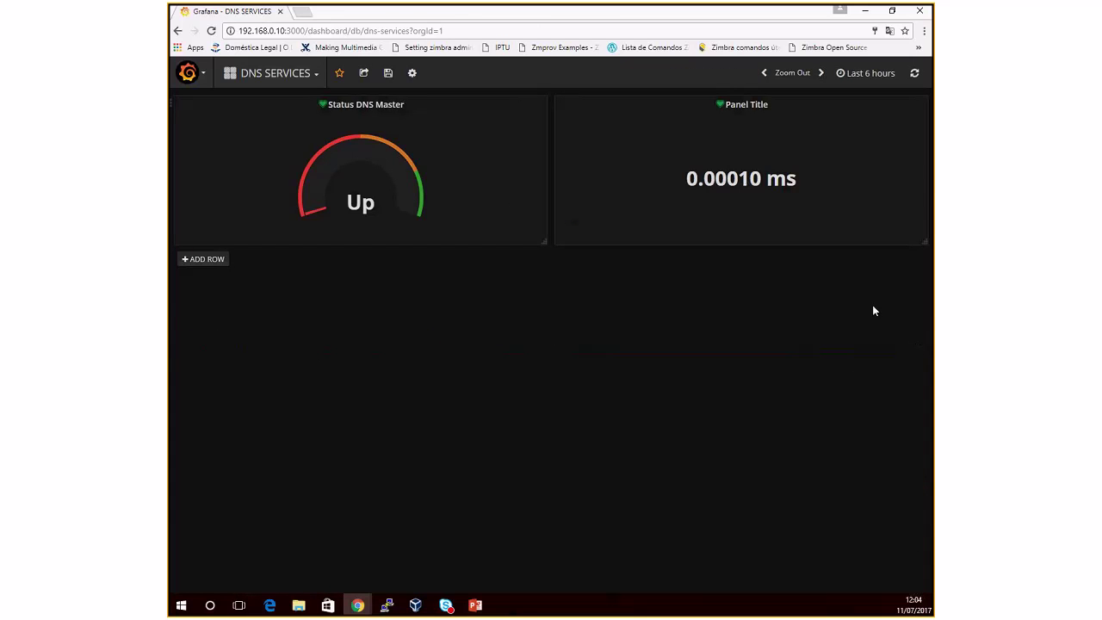
Step: Change the response-time panel's unit back to seconds
left_click(756, 108)
left_click(726, 85)
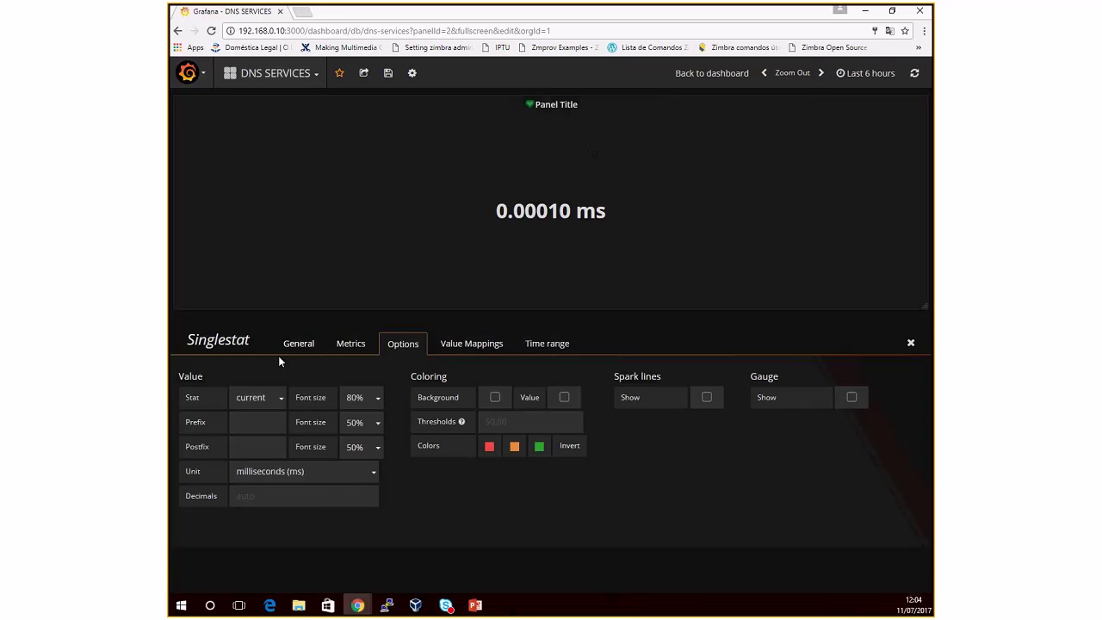
left_click(356, 472)
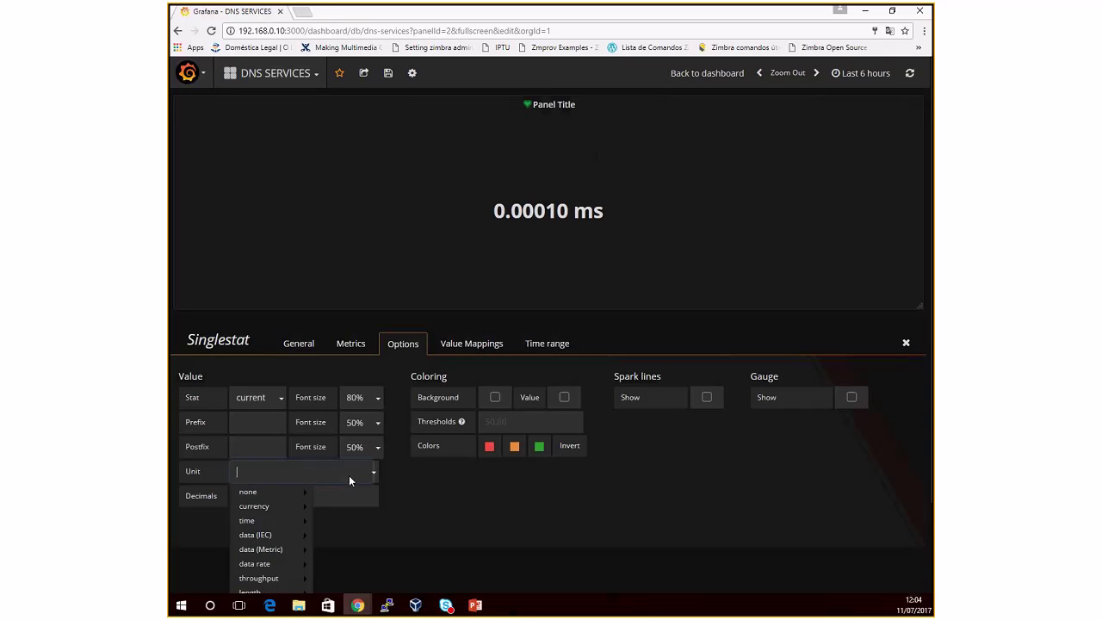
mouse_move(284, 514)
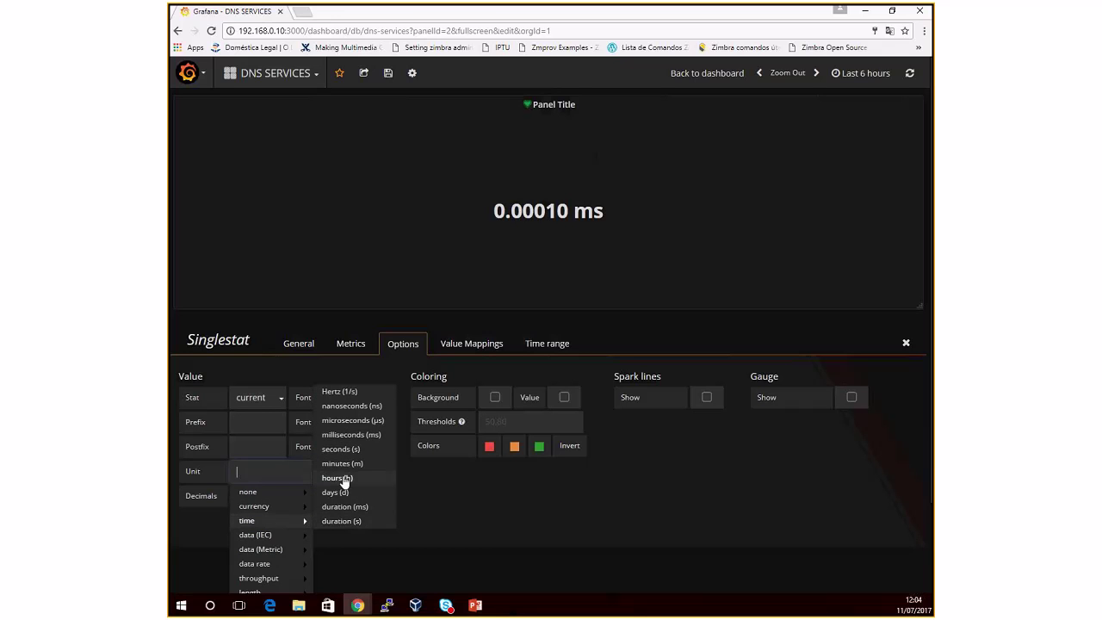
left_click(341, 449)
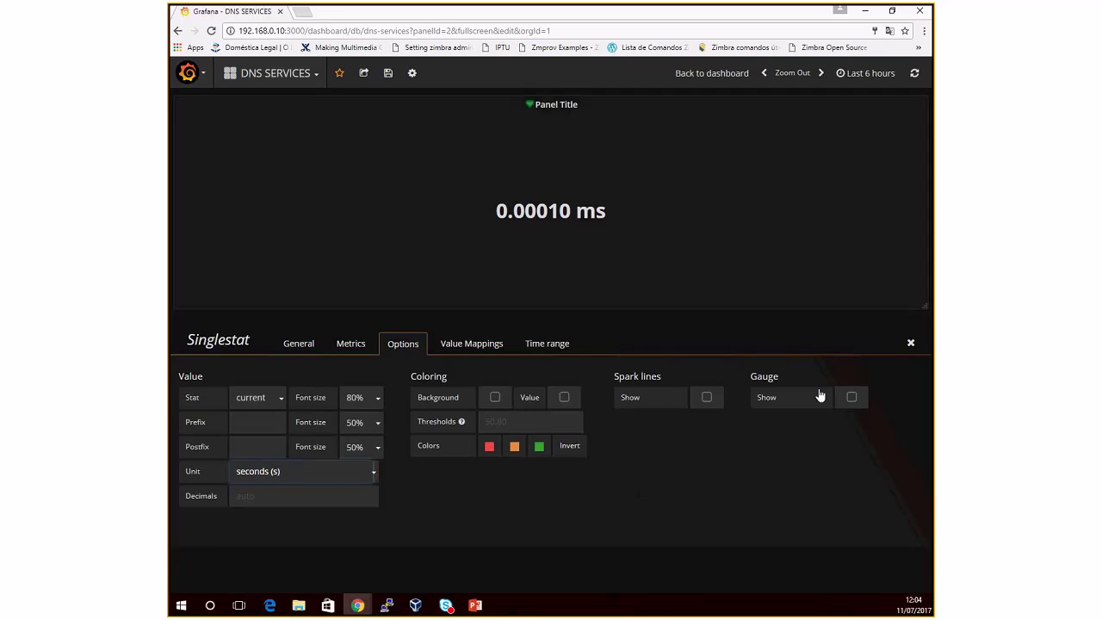
left_click(912, 342)
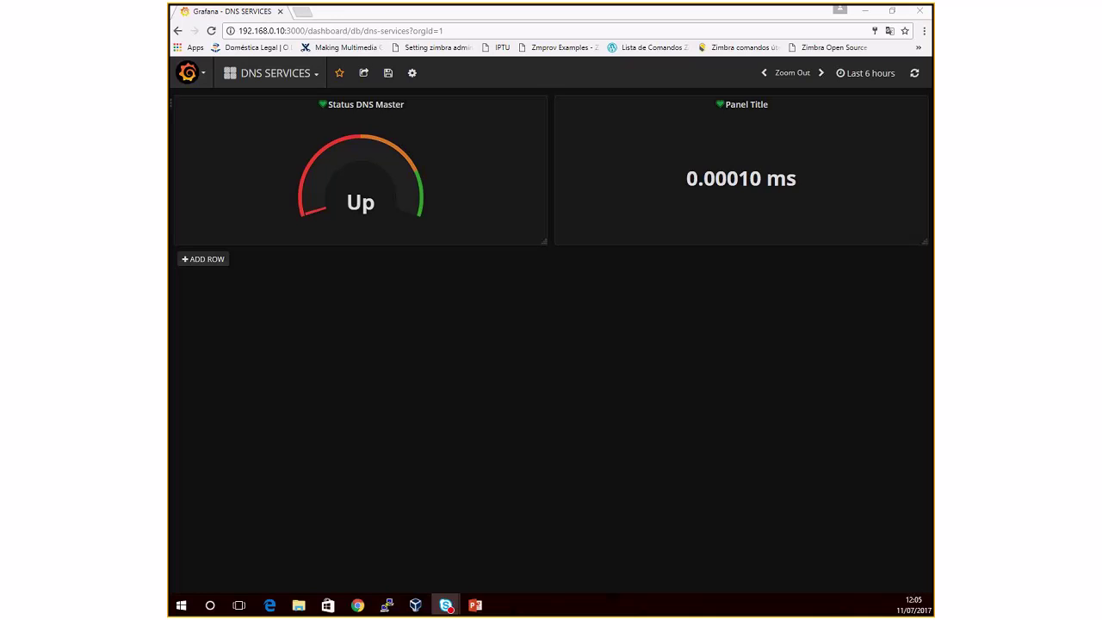
Step: Switch the second panel's query to the CPU application's CPU Utilization General item
left_click(737, 110)
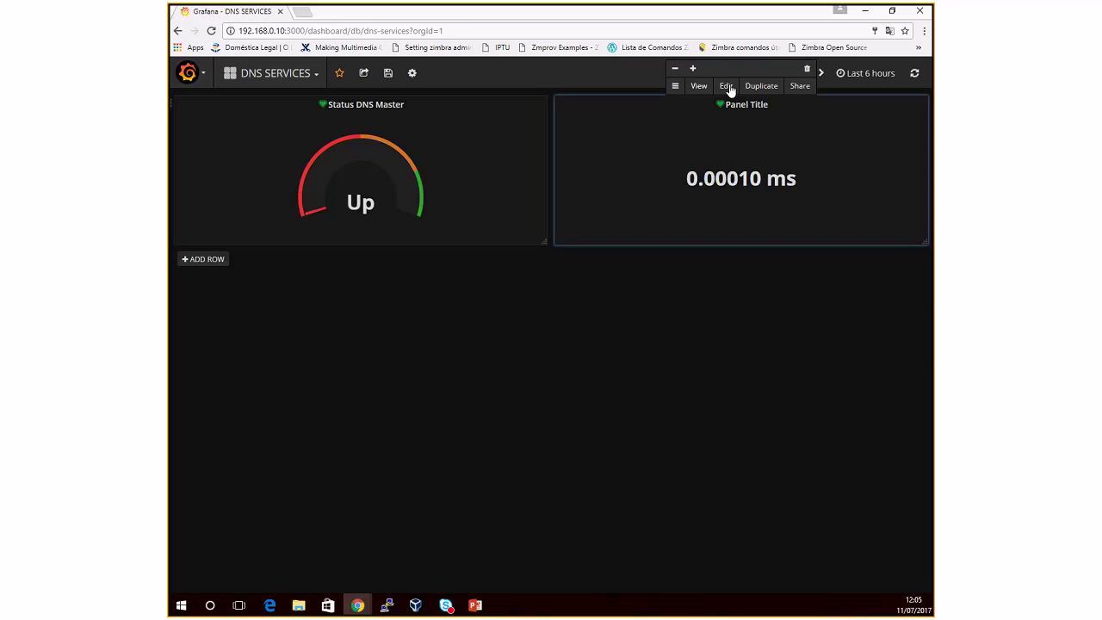
left_click(727, 86)
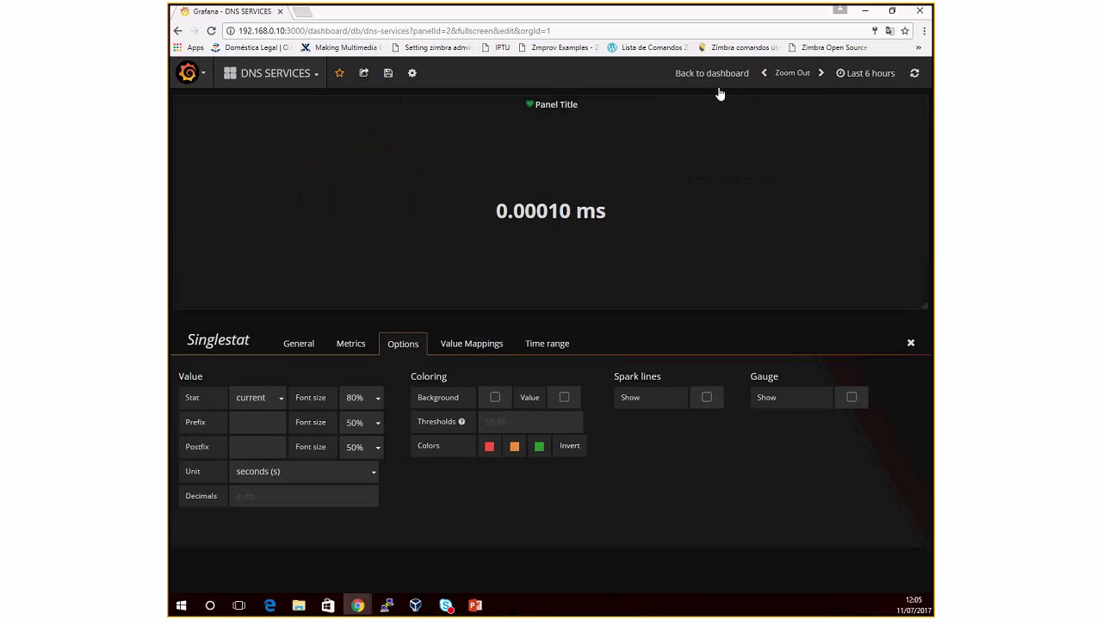
left_click(300, 347)
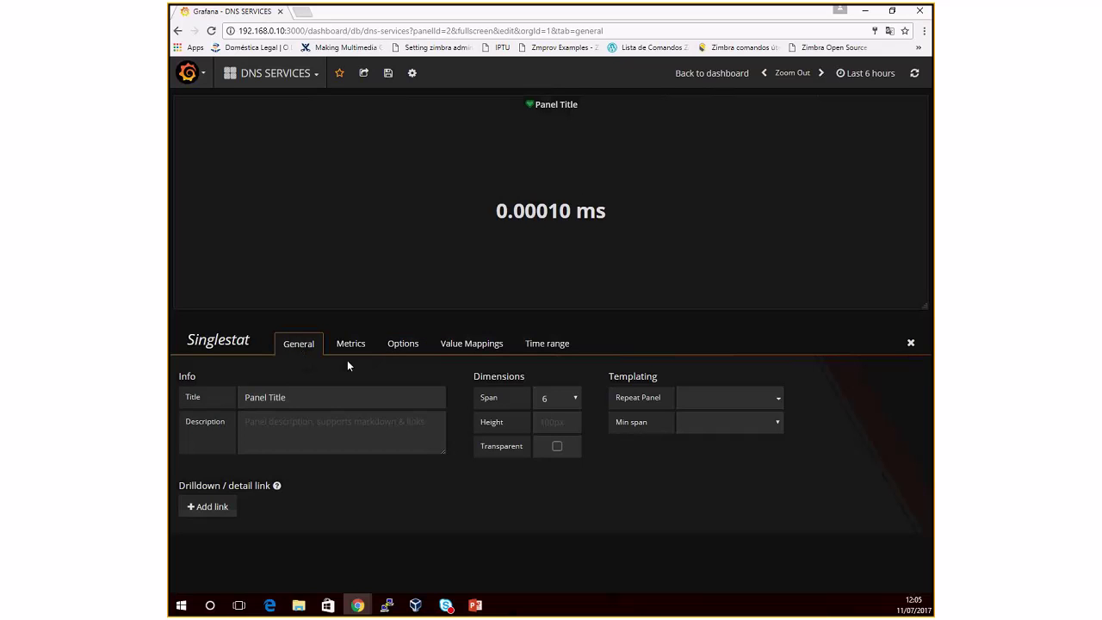
left_click(350, 344)
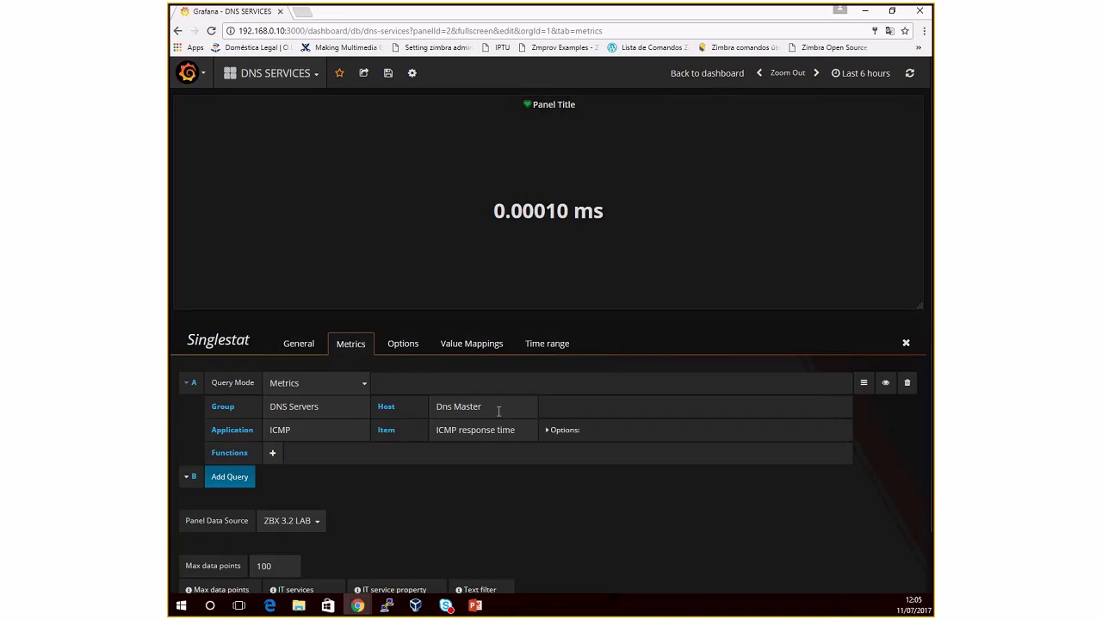
left_click(314, 434)
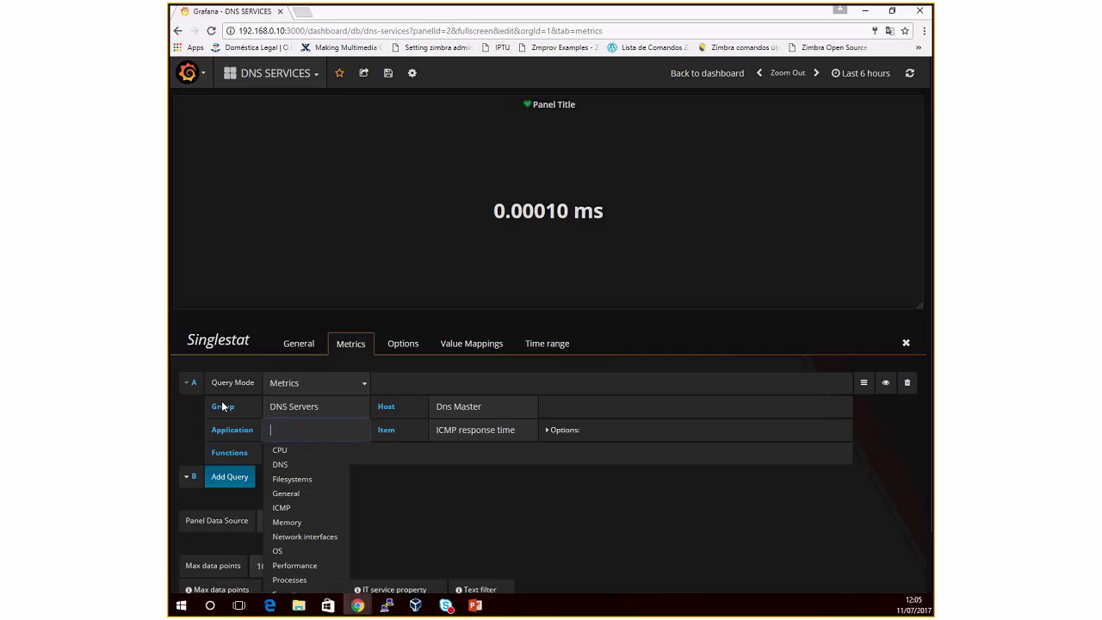
left_click(293, 450)
key("Tab")
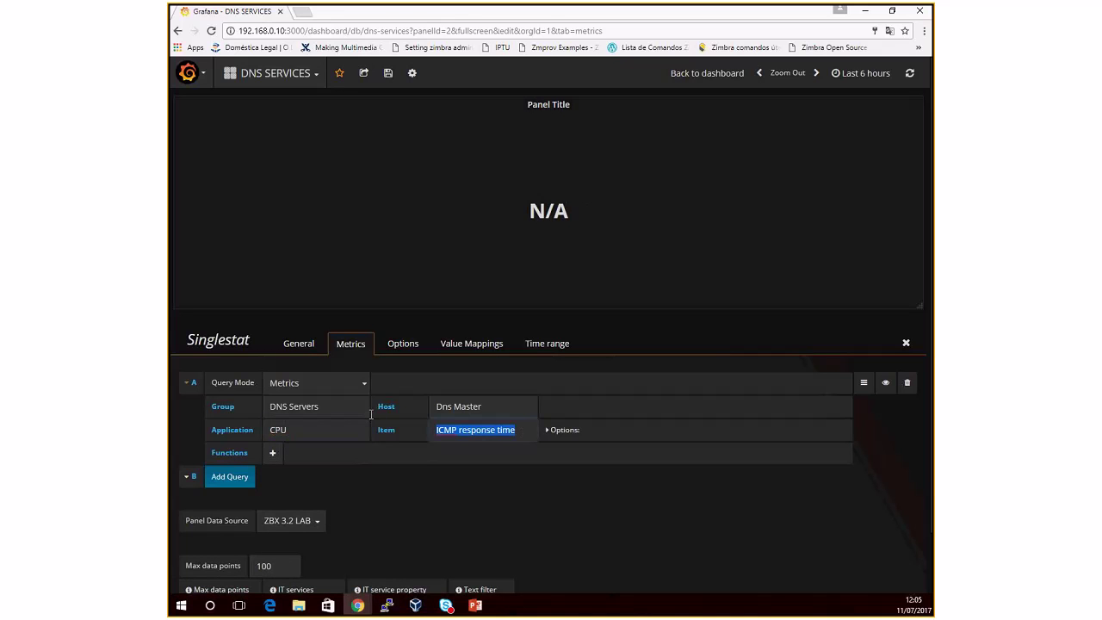
type("uti")
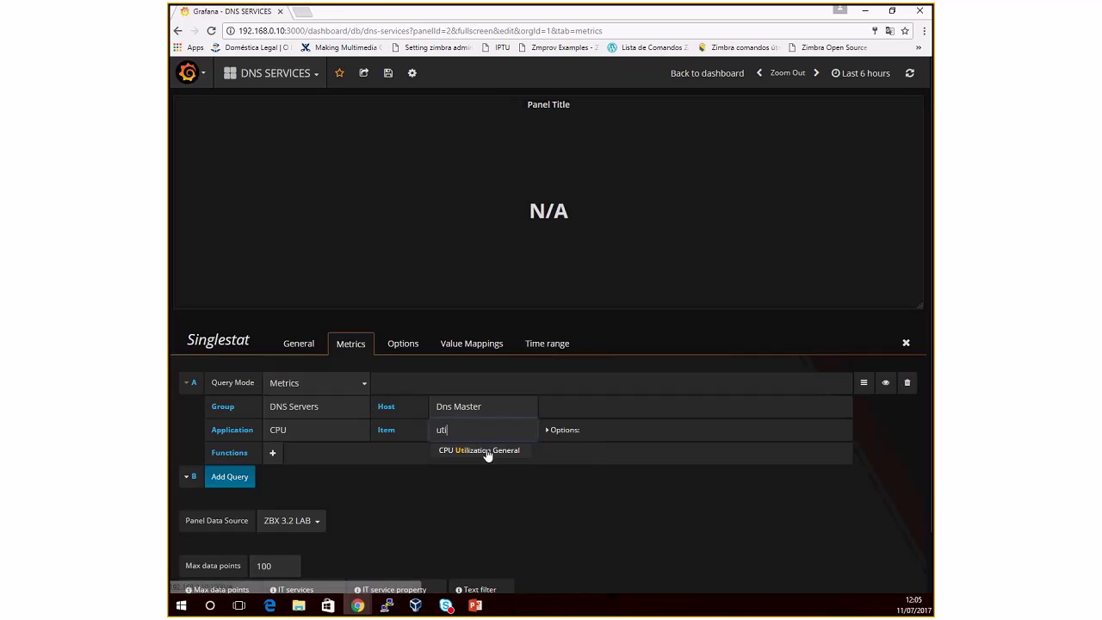
left_click(483, 449)
left_click(504, 490)
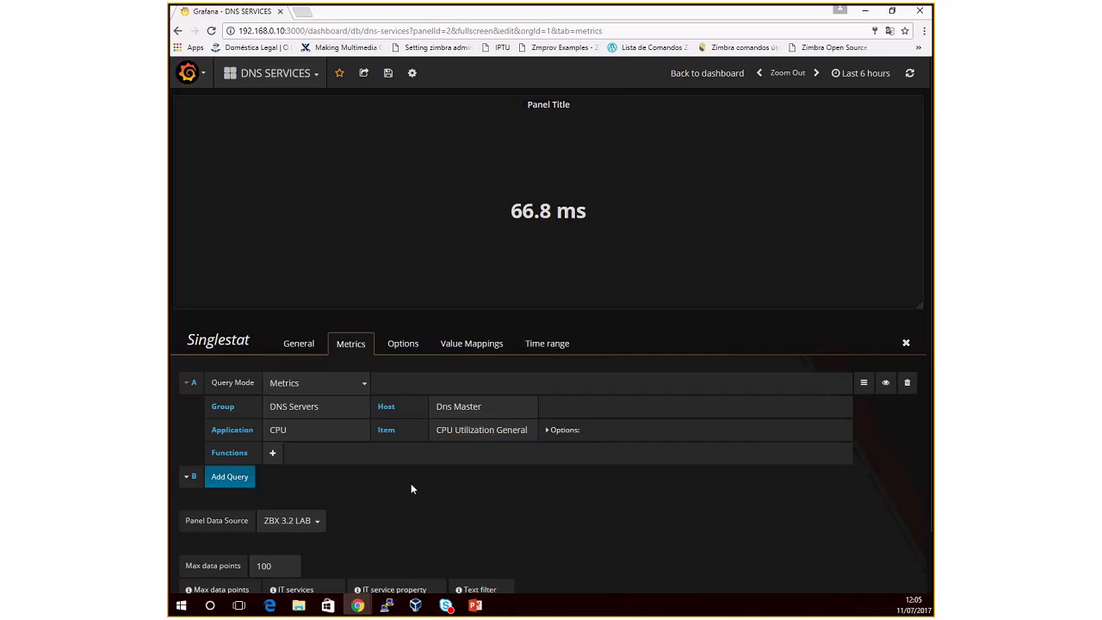
left_click(403, 344)
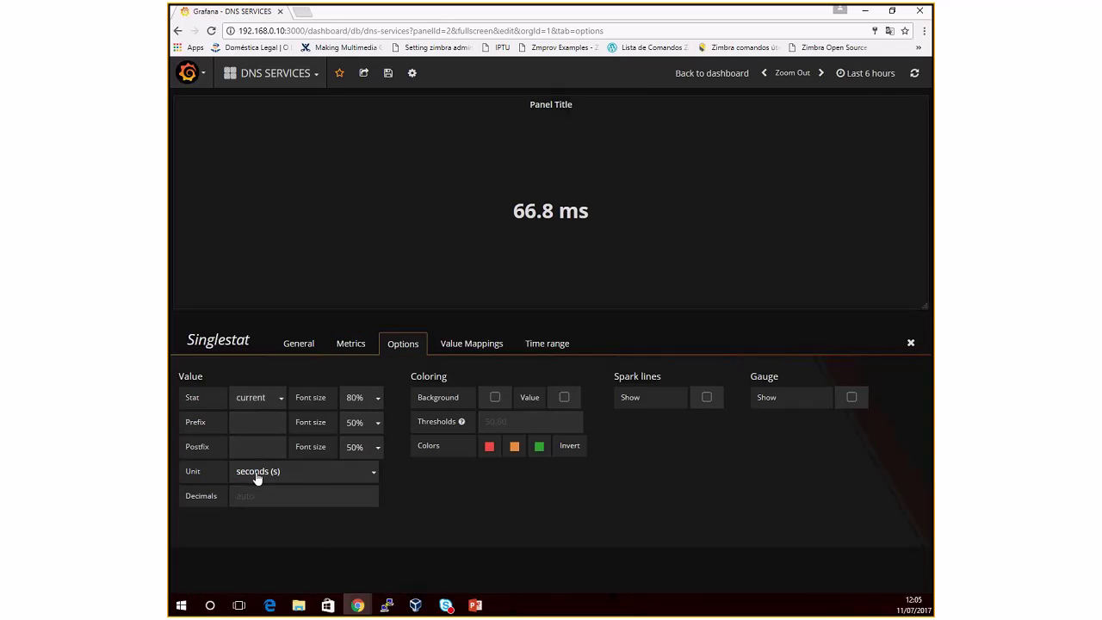
Step: Set the CPU panel's unit to percent (0-100) and add a '%' postfix
left_click(339, 471)
mouse_move(298, 493)
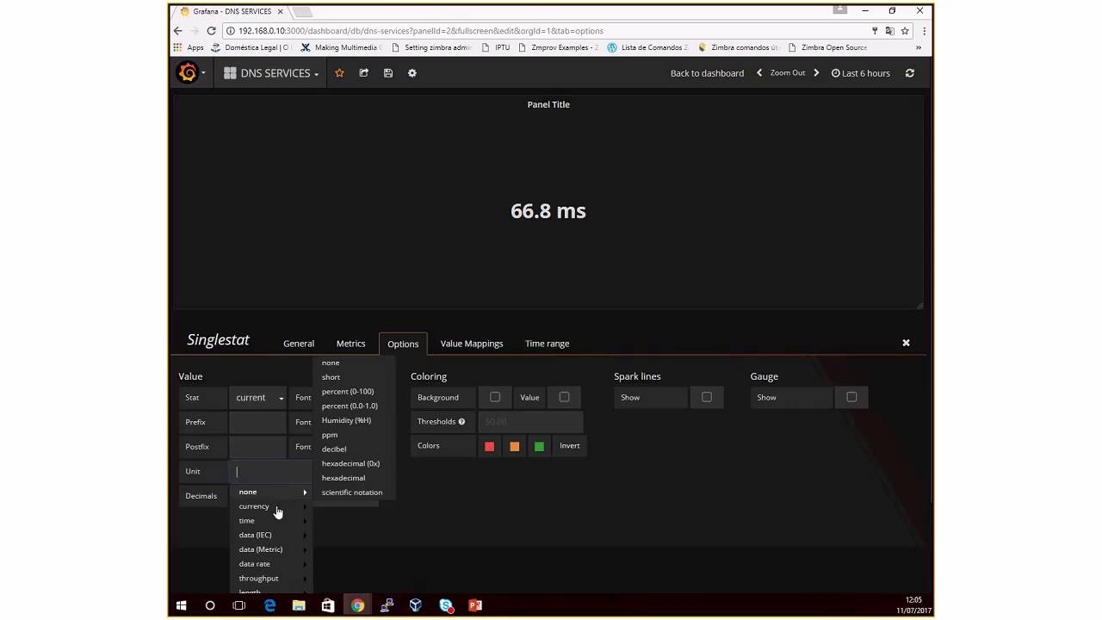
mouse_move(270, 526)
left_click(341, 393)
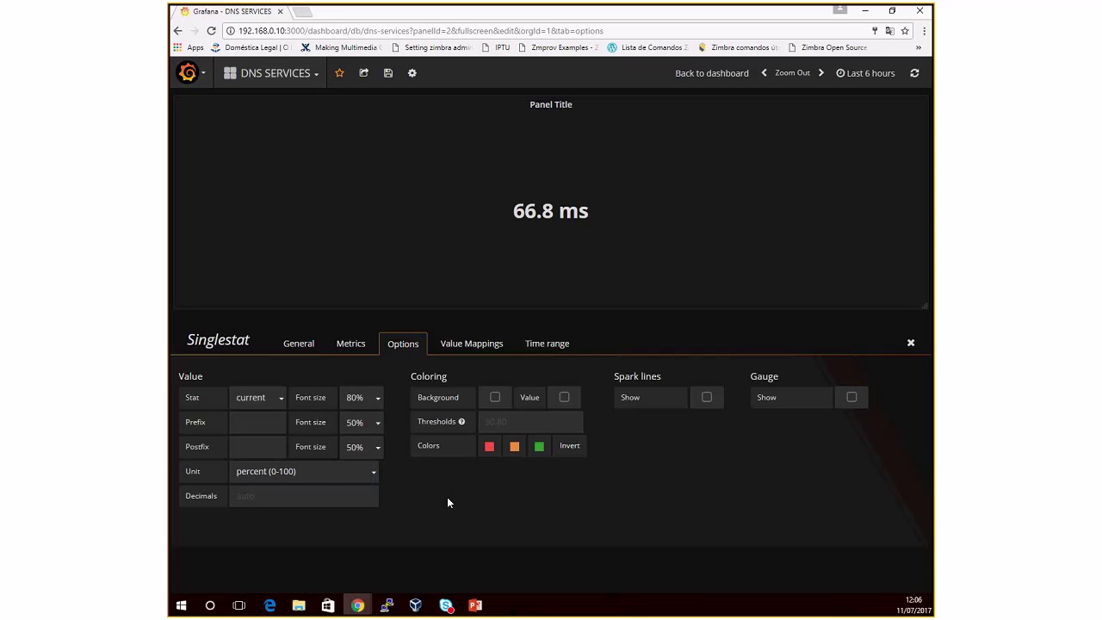
left_click(259, 446)
type("s")
key("BackSpace")
type("%")
left_click(911, 343)
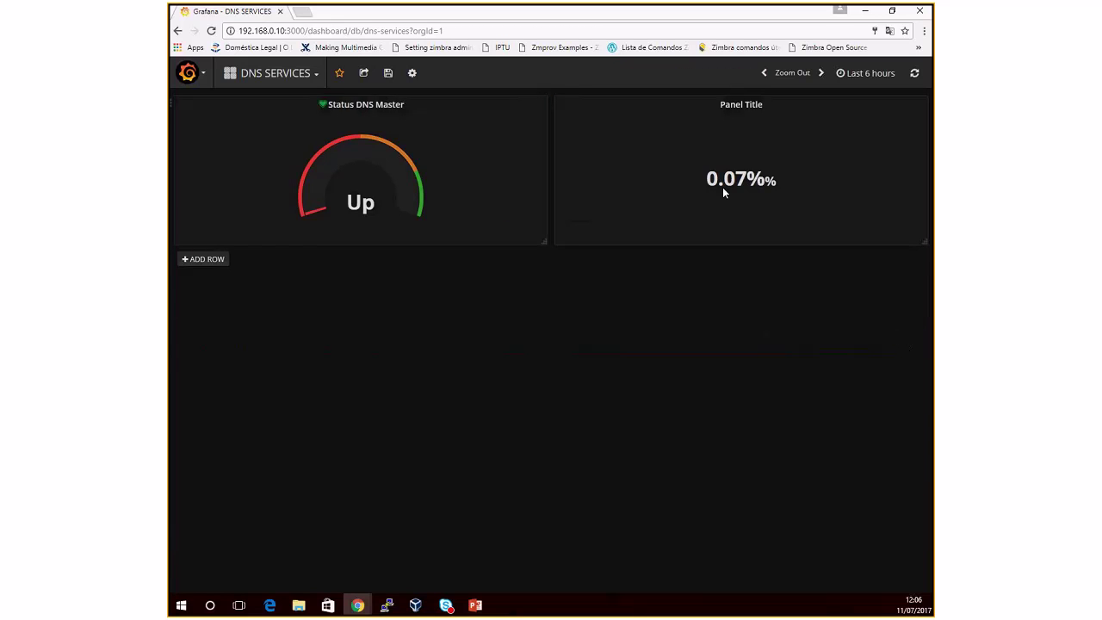
Step: Rename the second panel to 'DNS Master CPU Utilization'
left_click(737, 107)
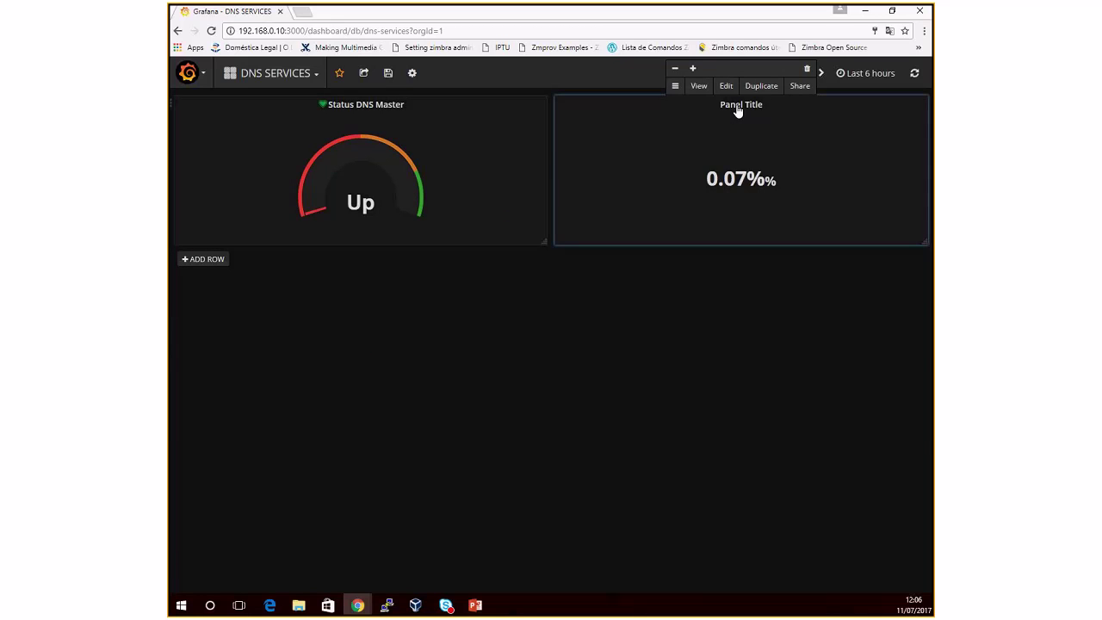
left_click(726, 85)
left_click(296, 346)
triple_click(313, 398)
type("DNS Mas")
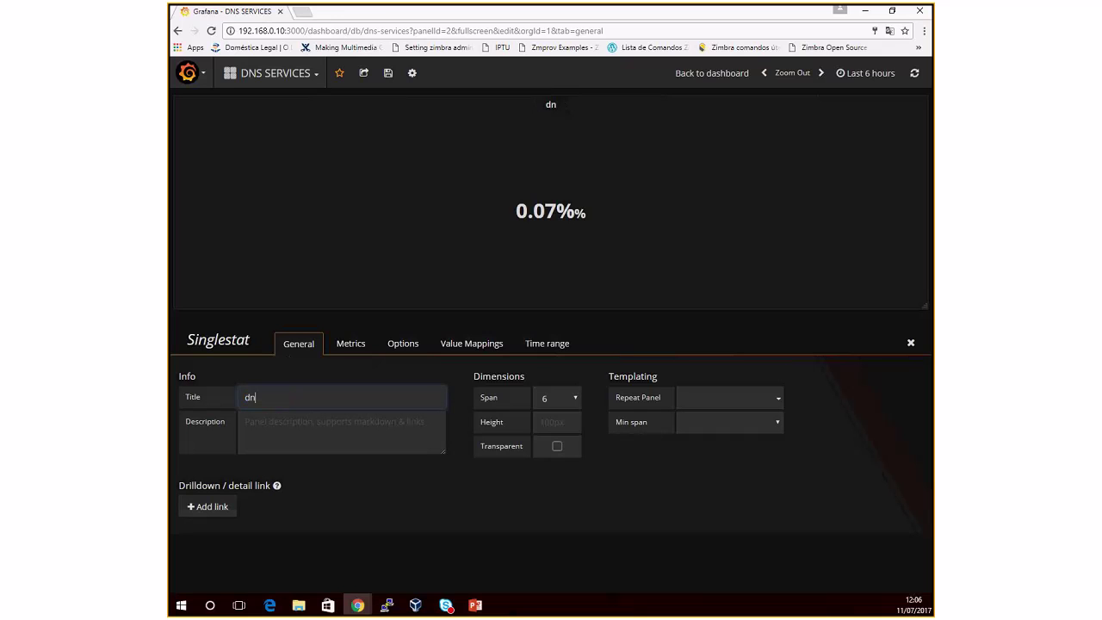
type("ter CPU Utilization")
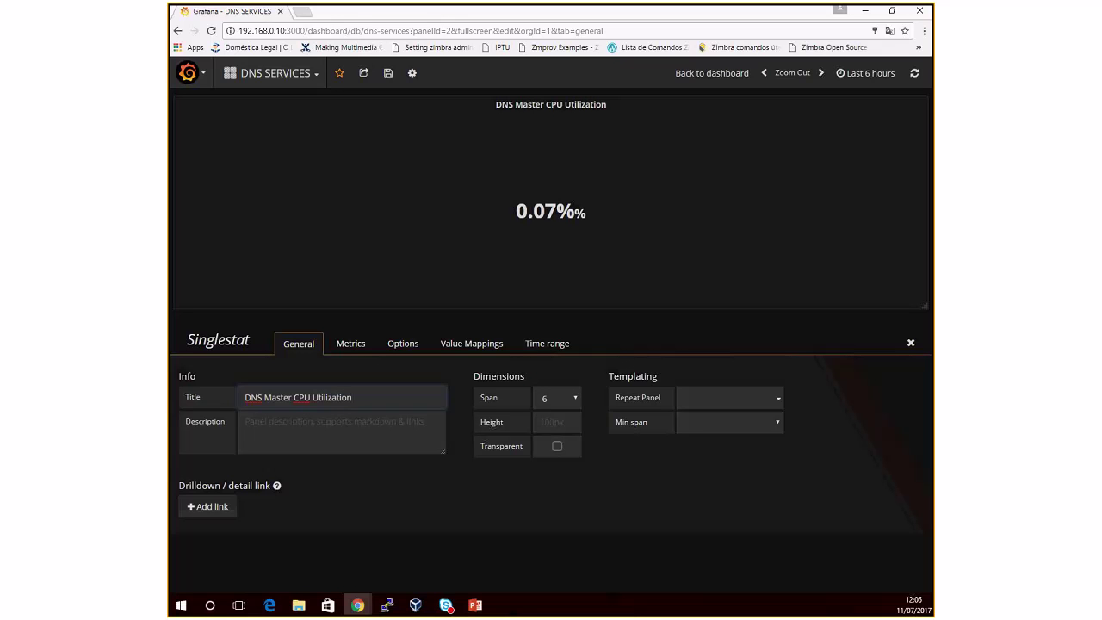
left_click(351, 345)
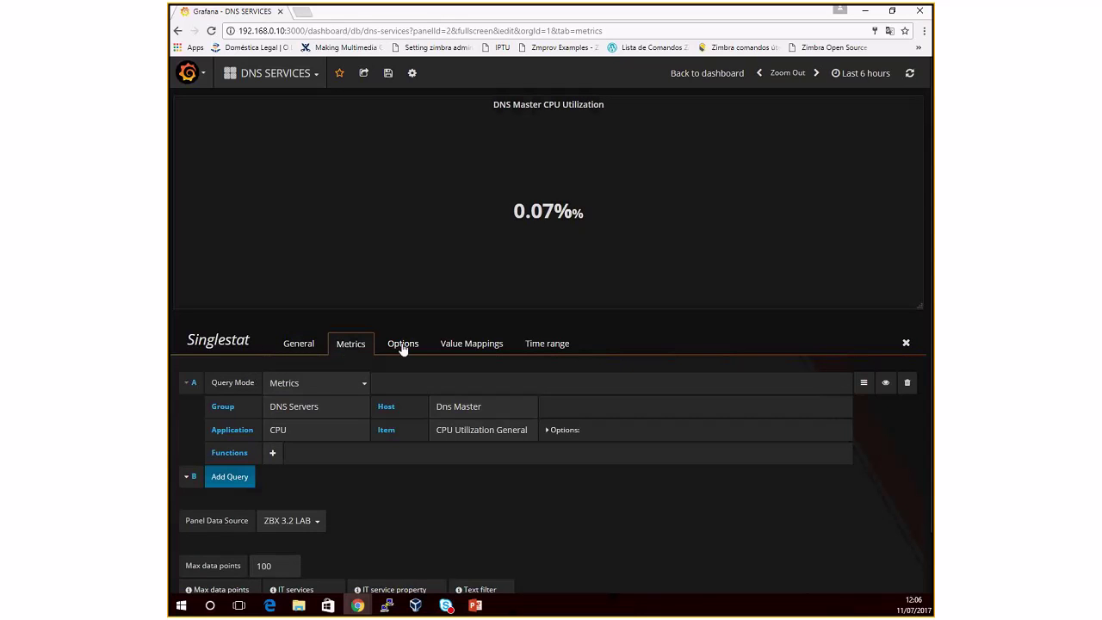
Step: Show sparkline and gauge, set thresholds to 50,80, and invert the threshold colours
left_click(402, 348)
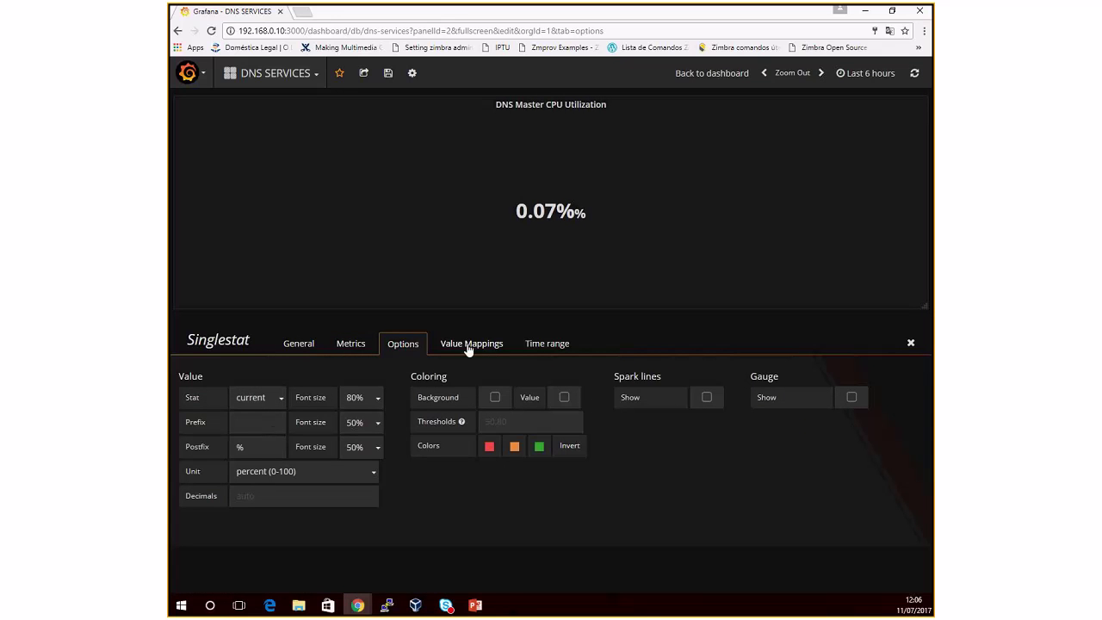
left_click(706, 399)
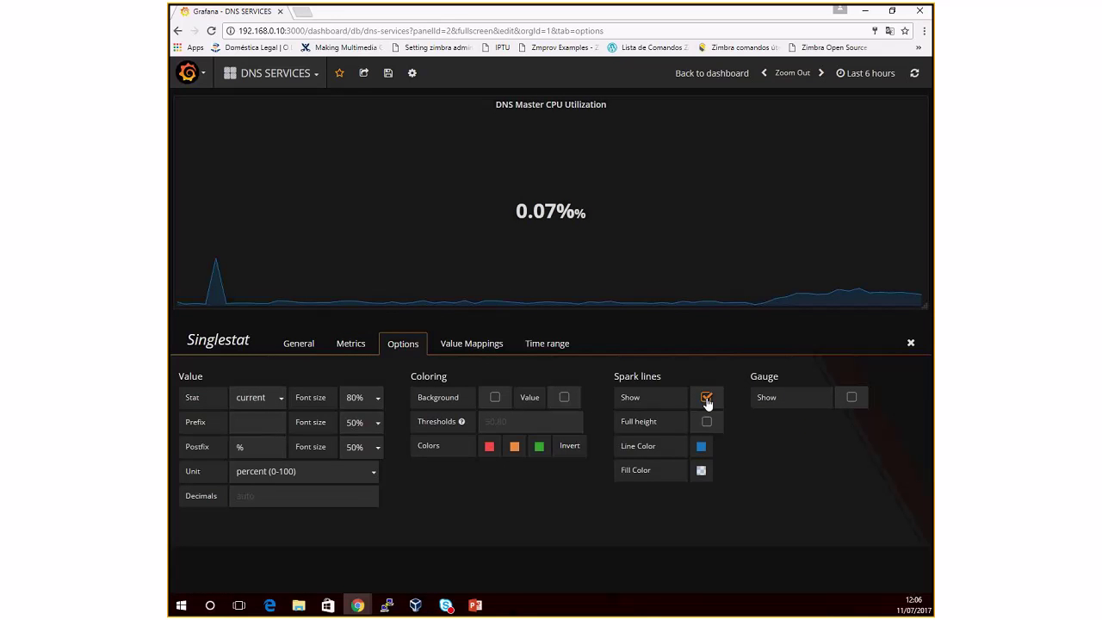
left_click(853, 398)
left_click(528, 424)
type("50,80")
key("Tab")
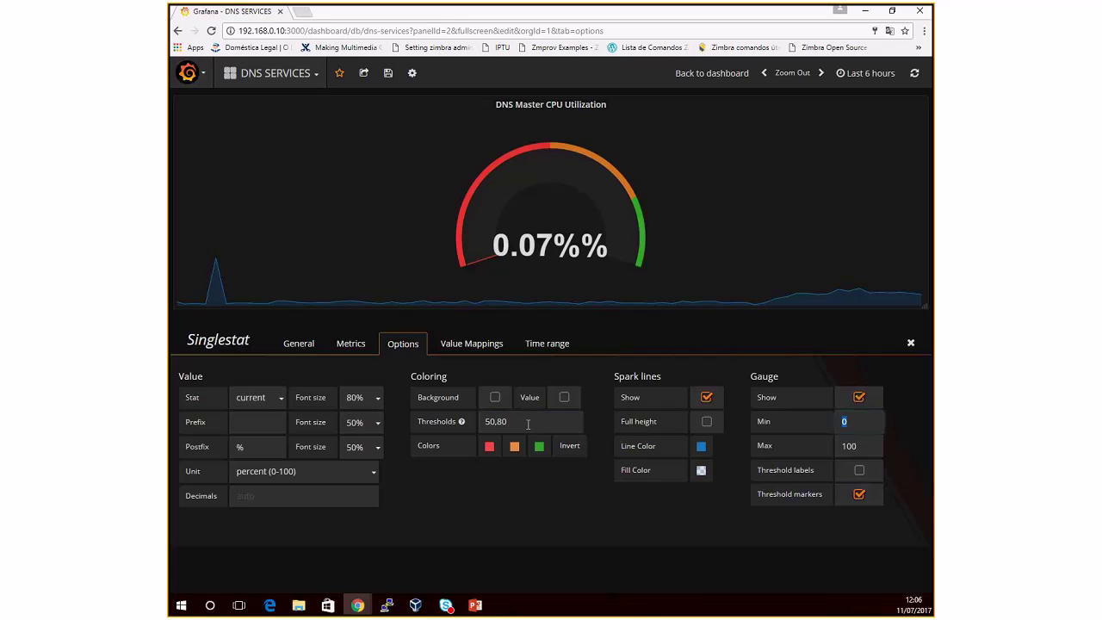
left_click(570, 446)
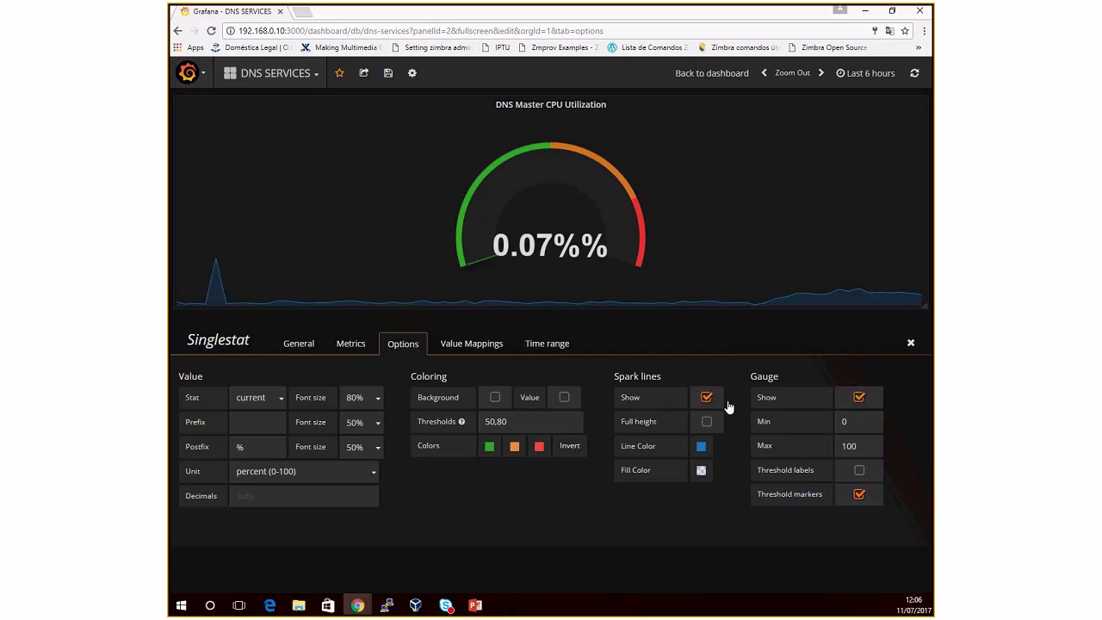
Step: Narrow the DNS Master CPU Utilization panel to free row space
left_click(910, 343)
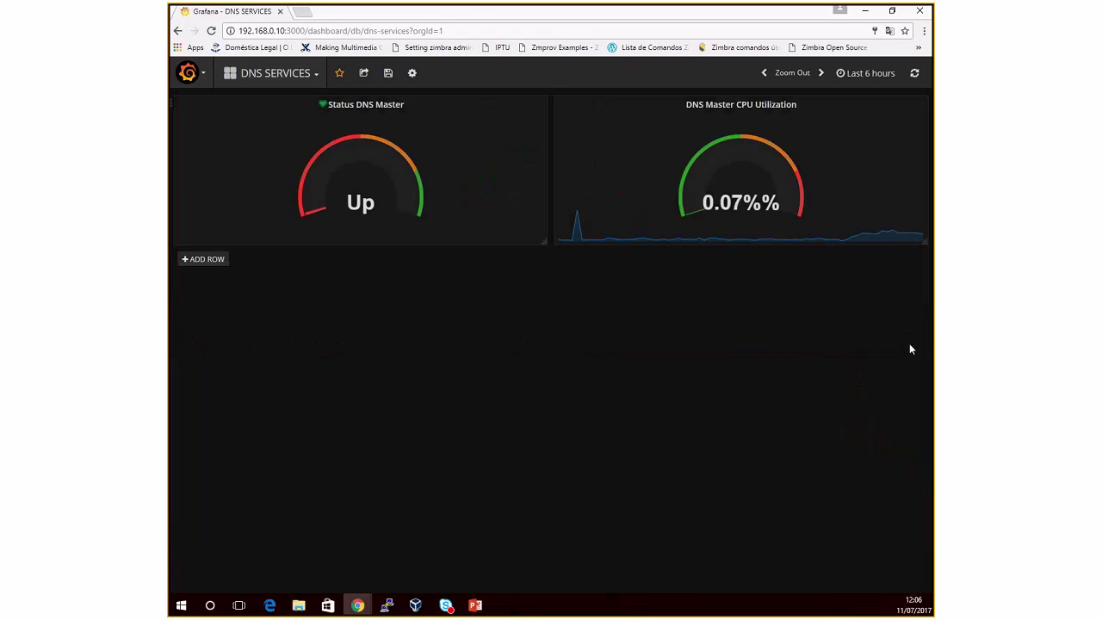
left_click(723, 106)
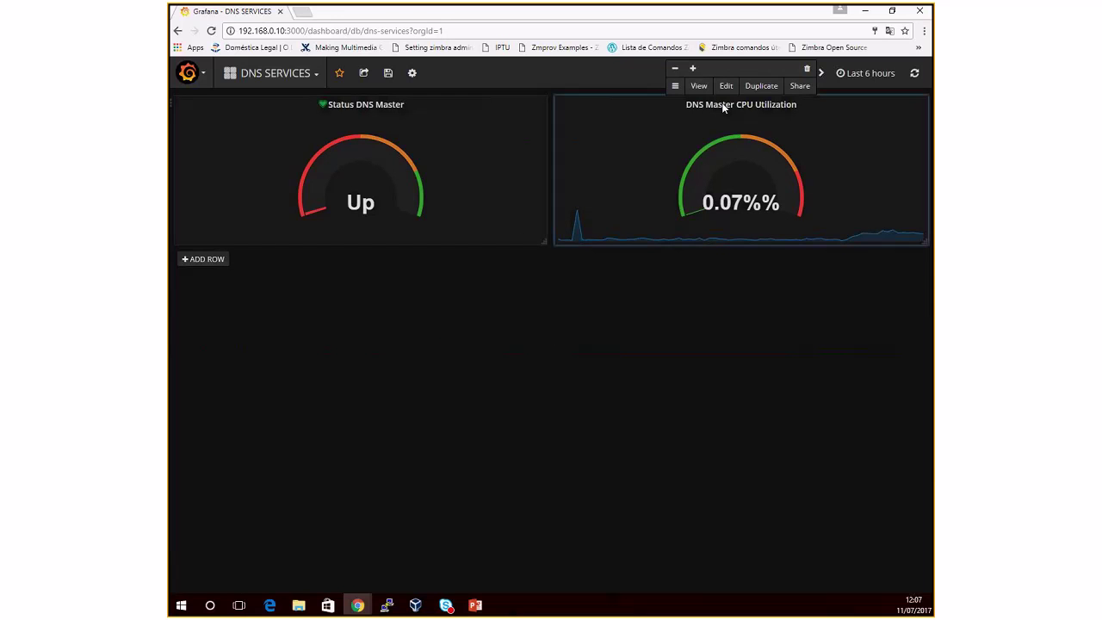
left_click(675, 69)
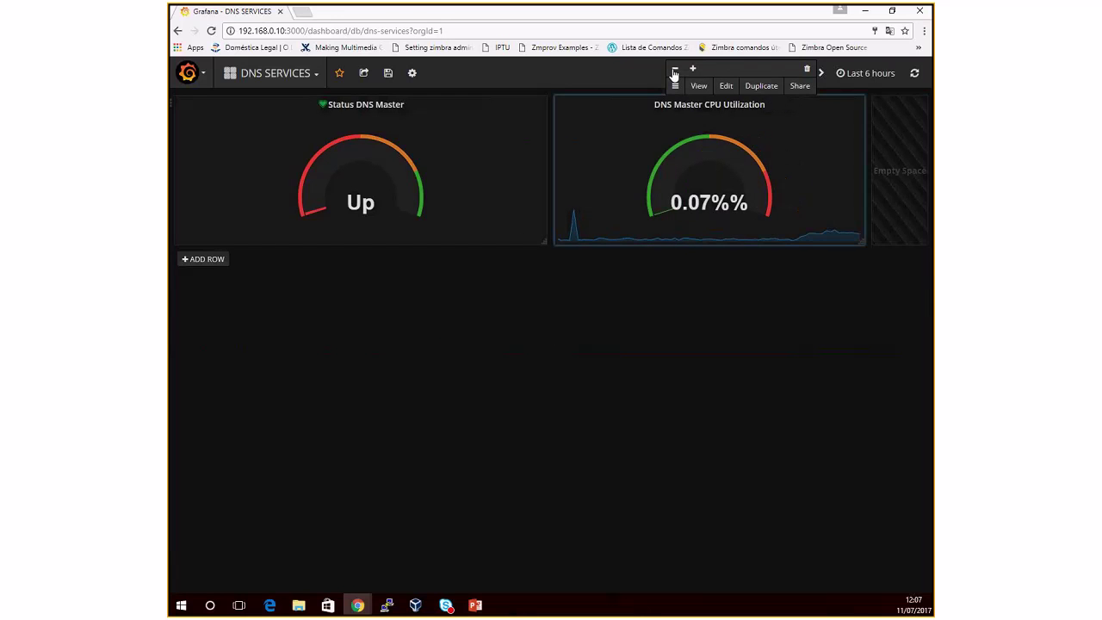
Step: Add a Graph panel to the row and open it for editing
left_click(171, 103)
left_click(201, 122)
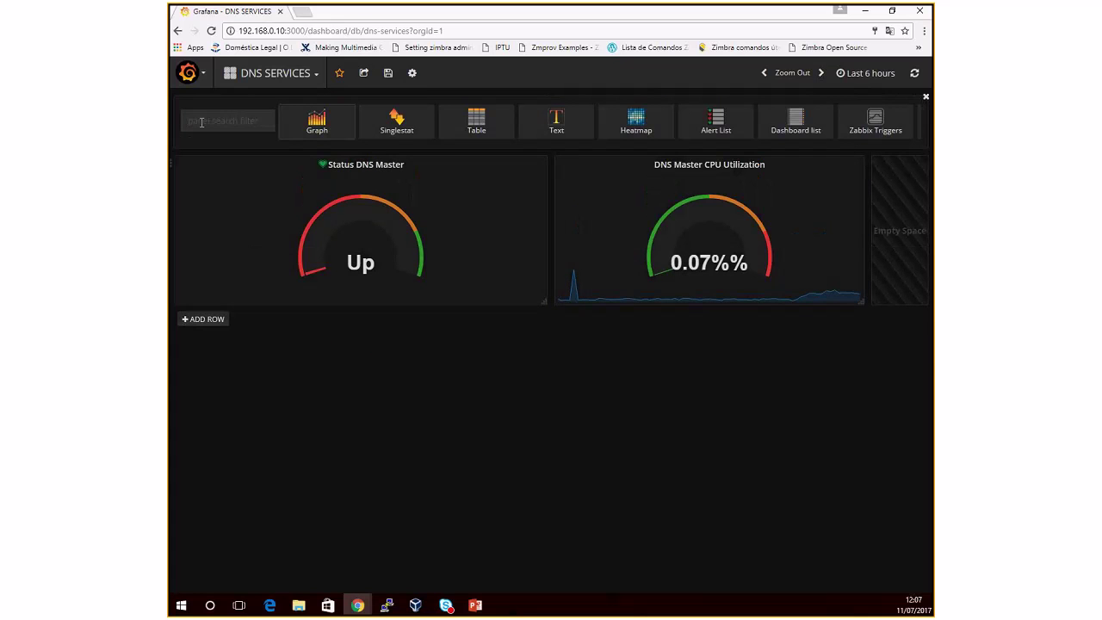
left_click(318, 122)
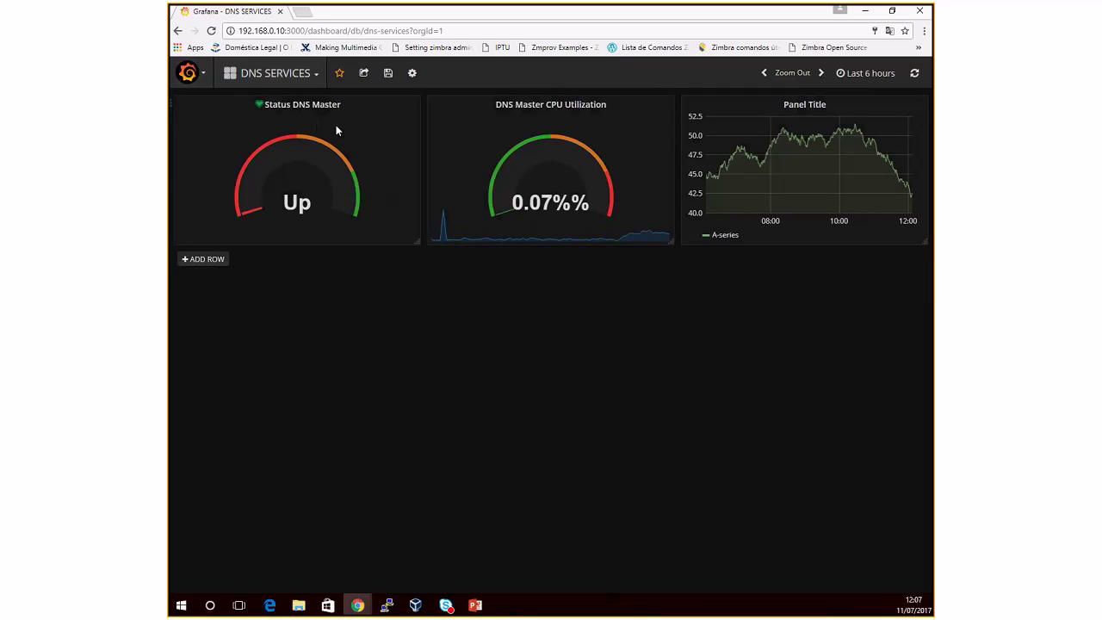
left_click(811, 108)
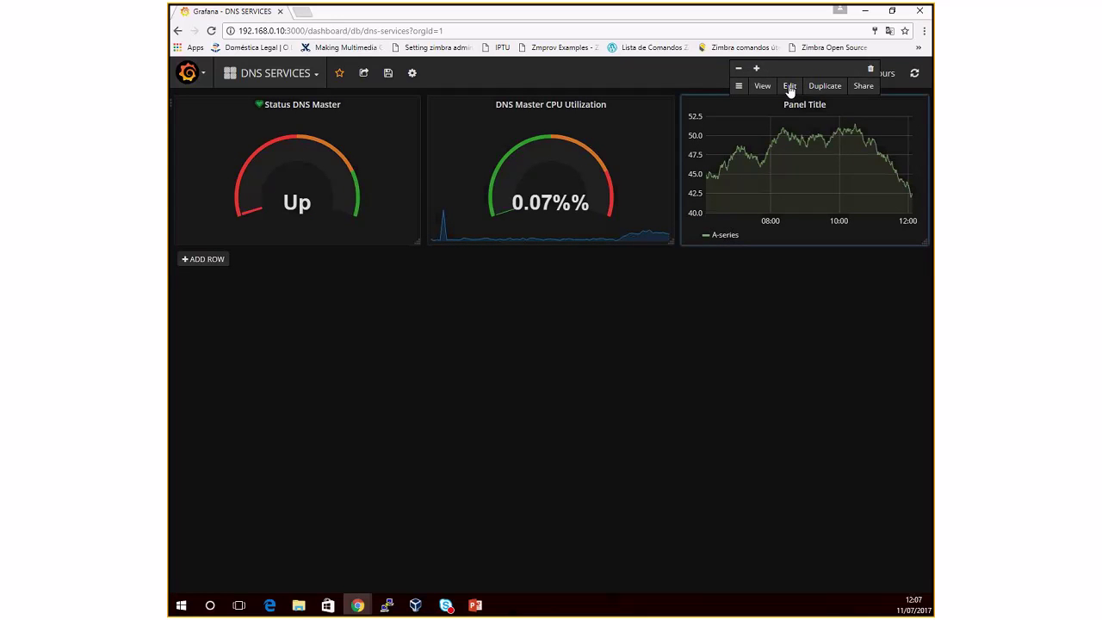
left_click(789, 87)
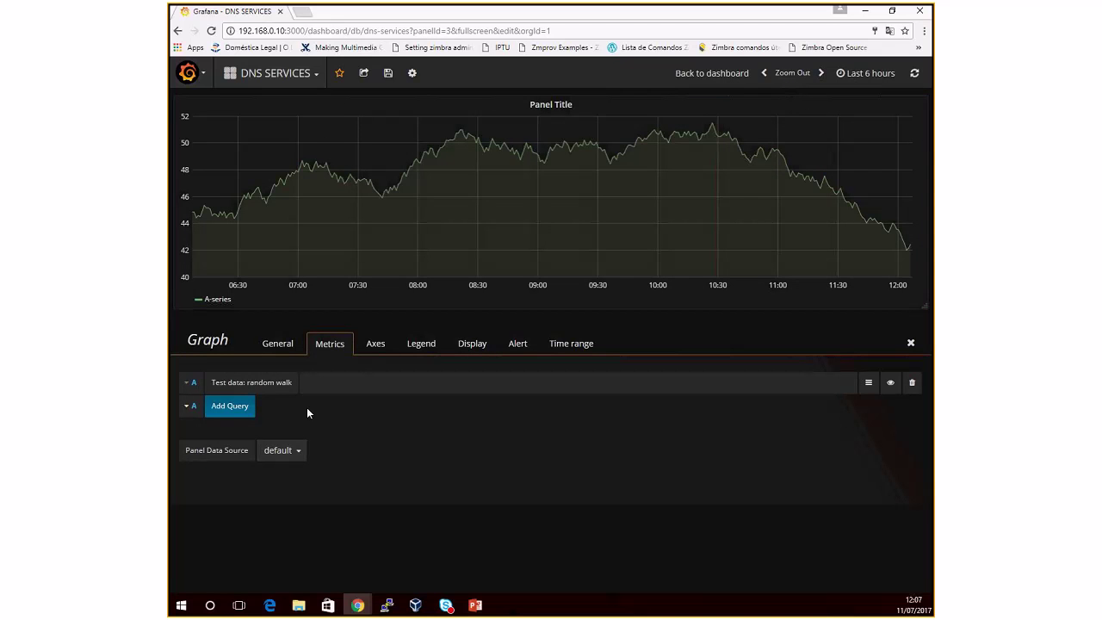
Step: Set query A to ZBX 3.2 LAB, DNS Servers, Dns Master, CPU, Processor load (1 min average per core)
left_click(282, 452)
left_click(287, 470)
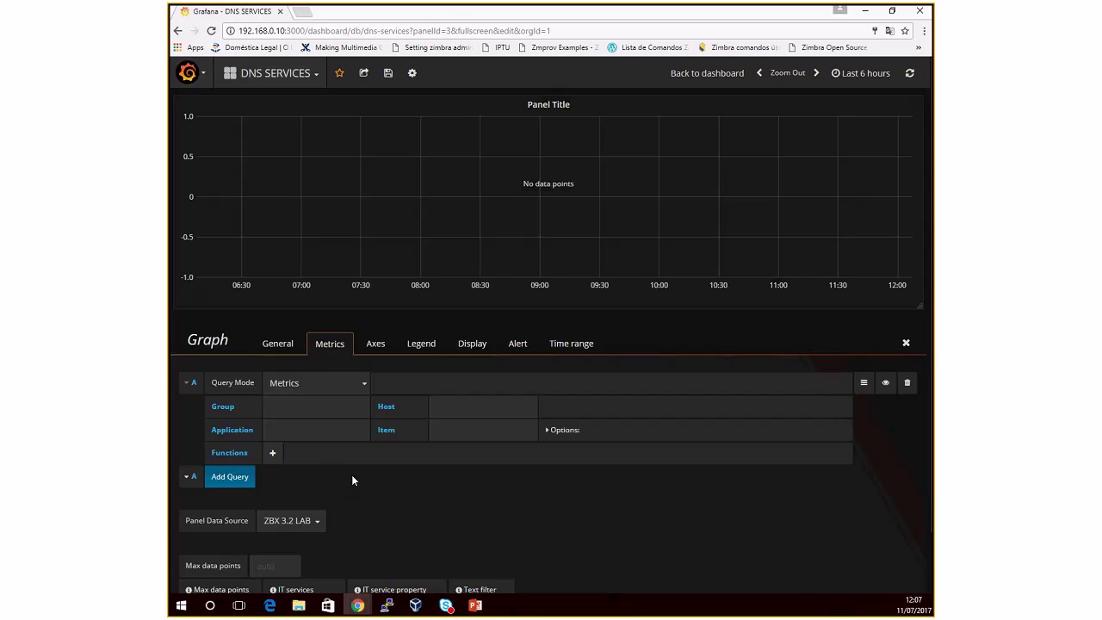
left_click(314, 407)
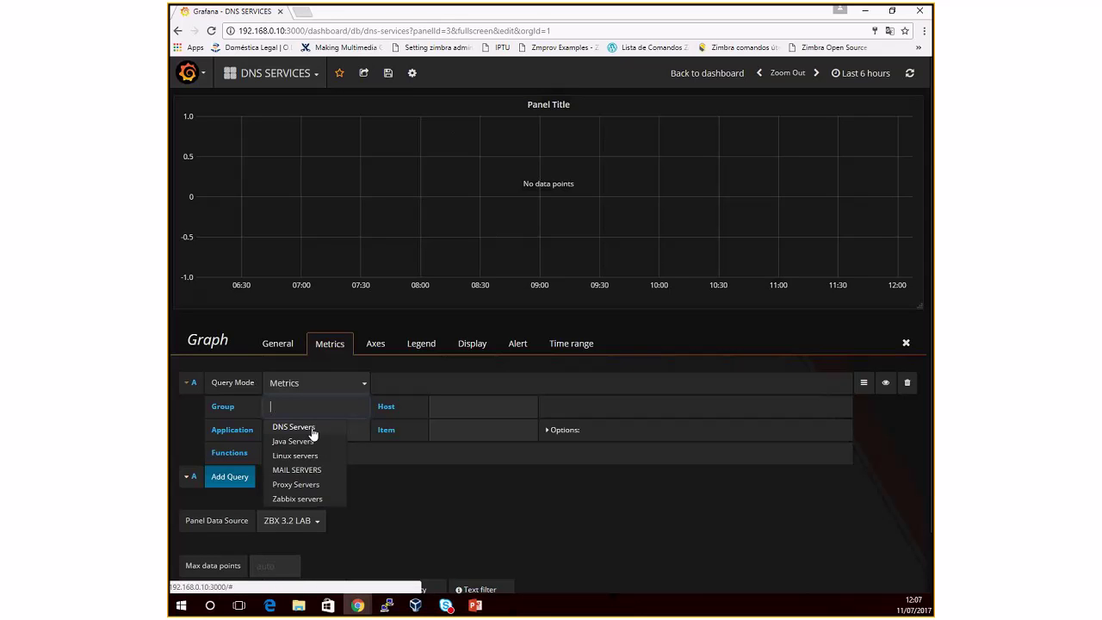
left_click(312, 428)
left_click(441, 406)
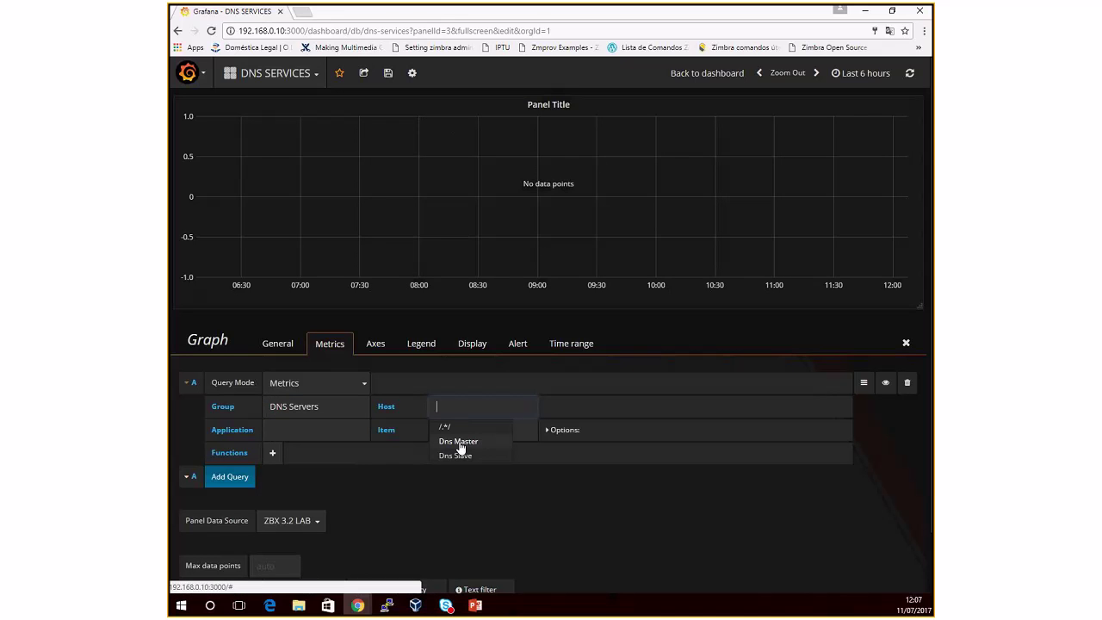
left_click(460, 441)
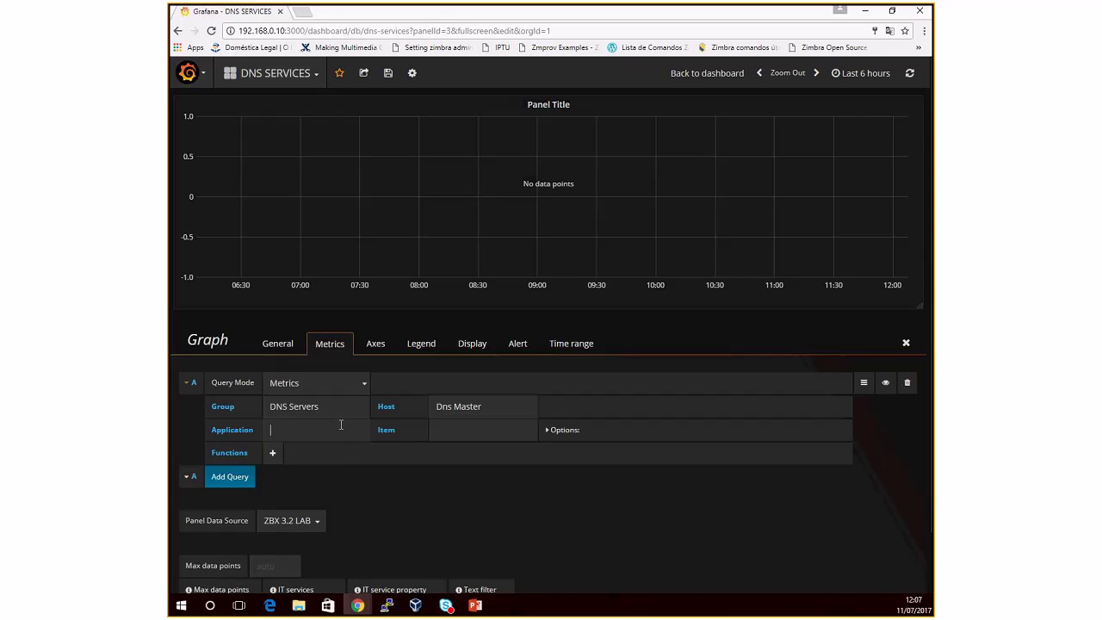
left_click(341, 424)
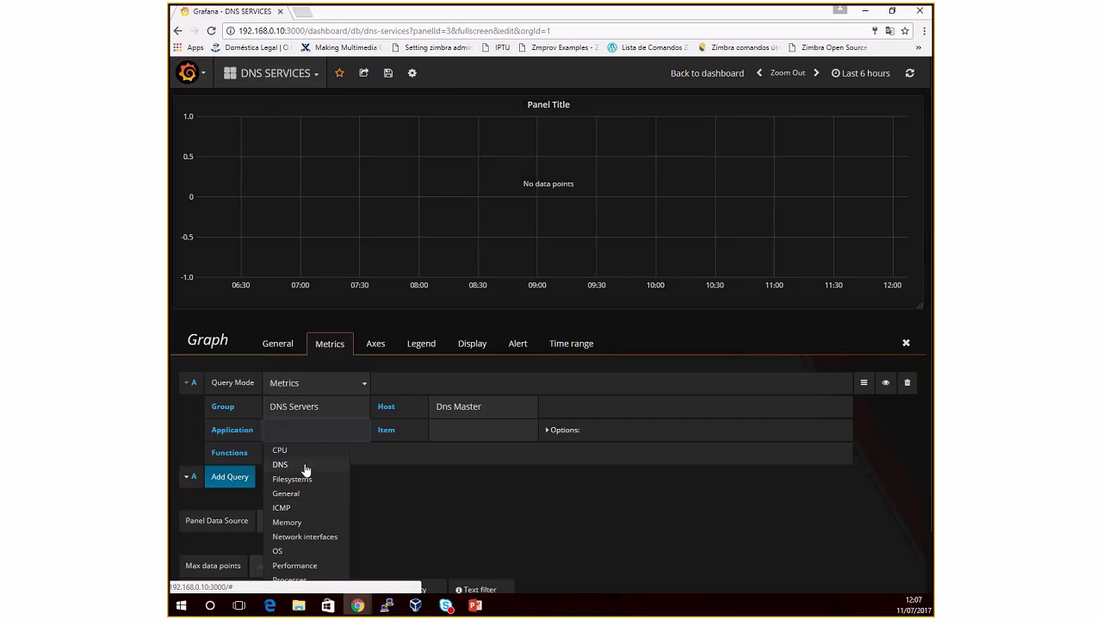
left_click(280, 450)
left_click(450, 431)
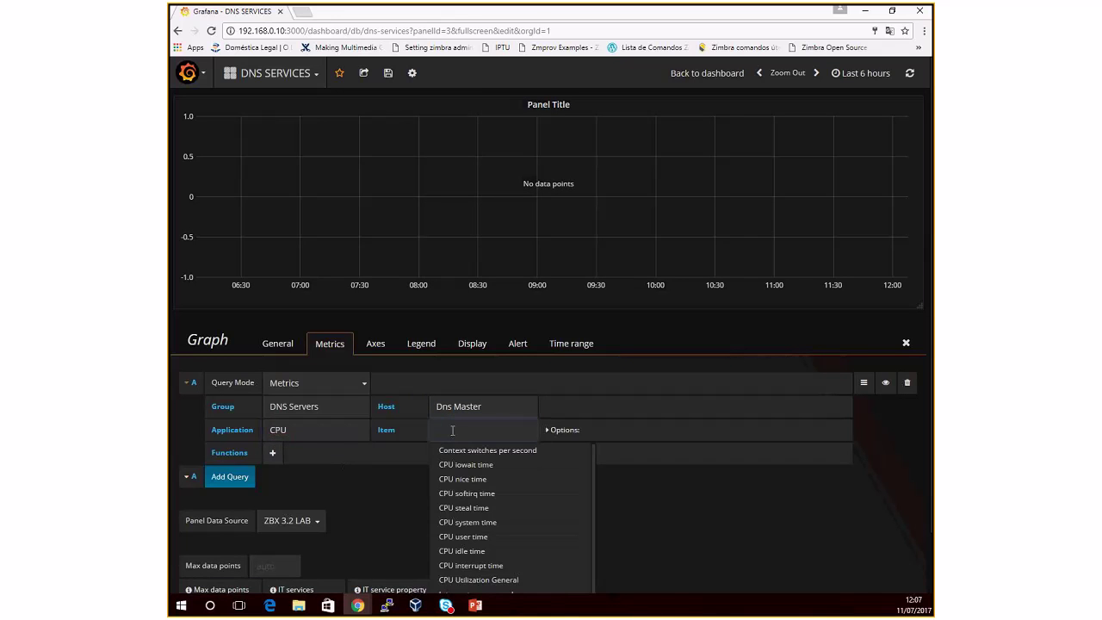
scroll(492, 517, "down", 3)
scroll(544, 525, "down", 2)
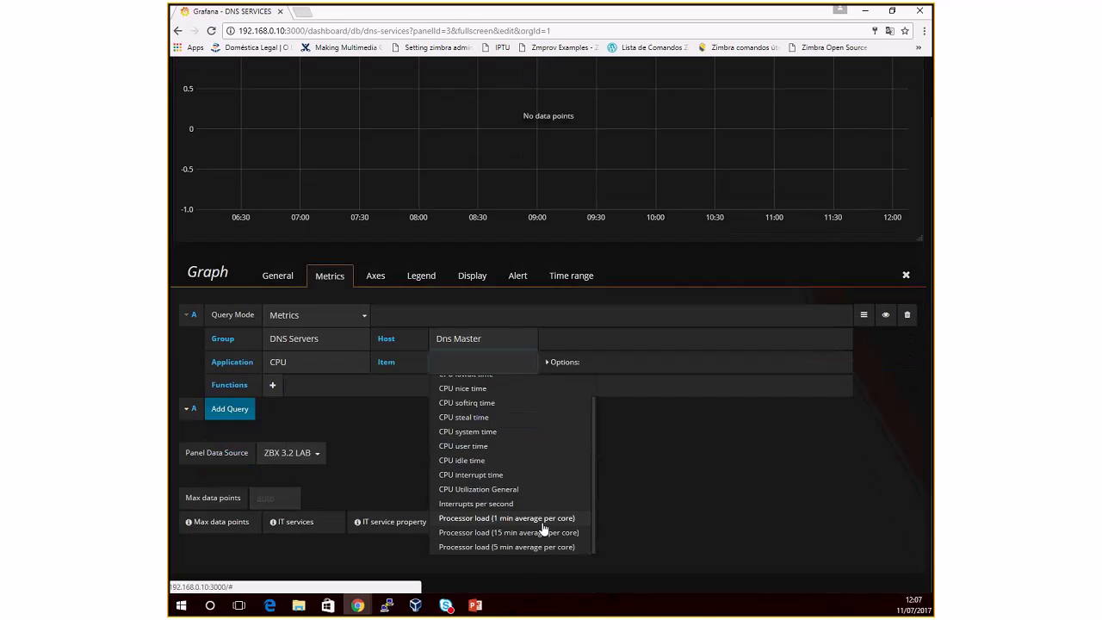
left_click(543, 522)
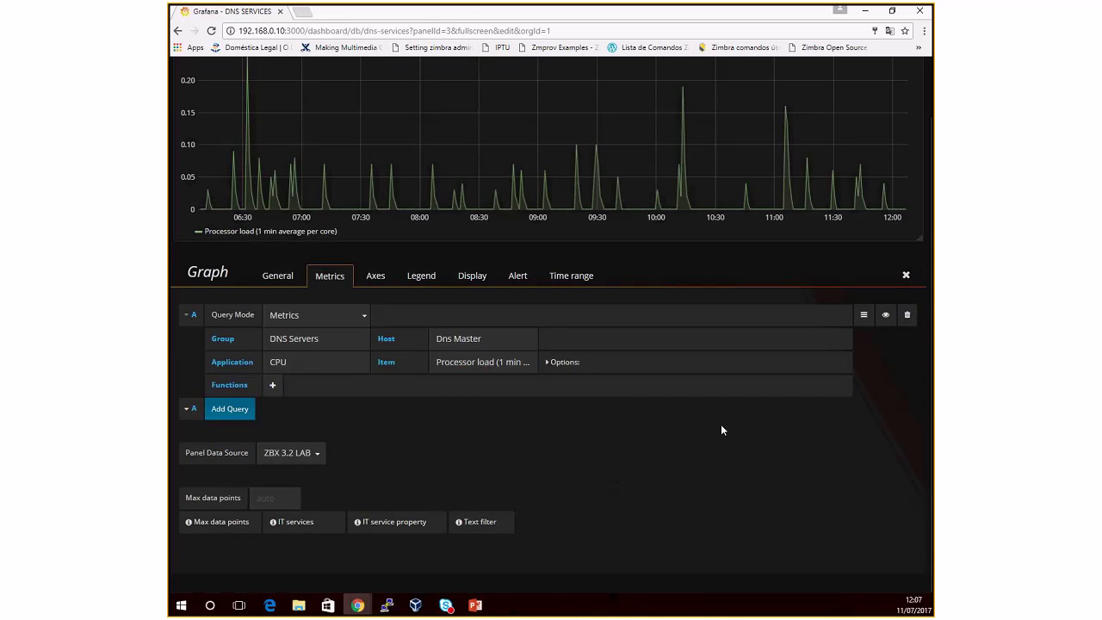
Step: Duplicate the query as B with item Processor load (5 min average per core)
left_click(864, 315)
left_click(833, 336)
left_click(509, 457)
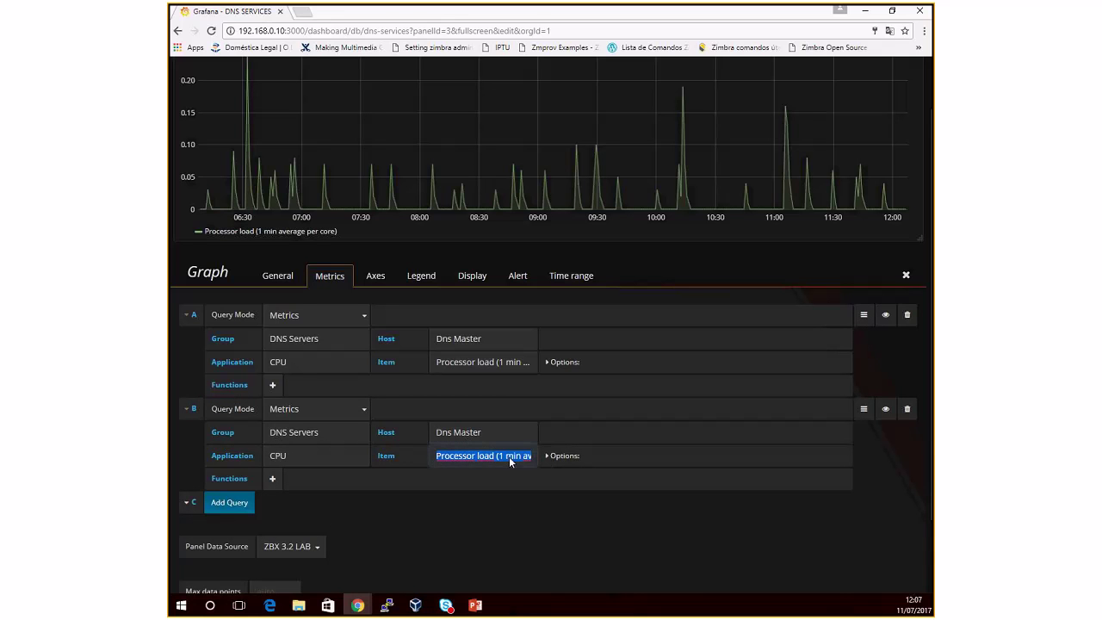
key("BackSpace")
type("LOAD")
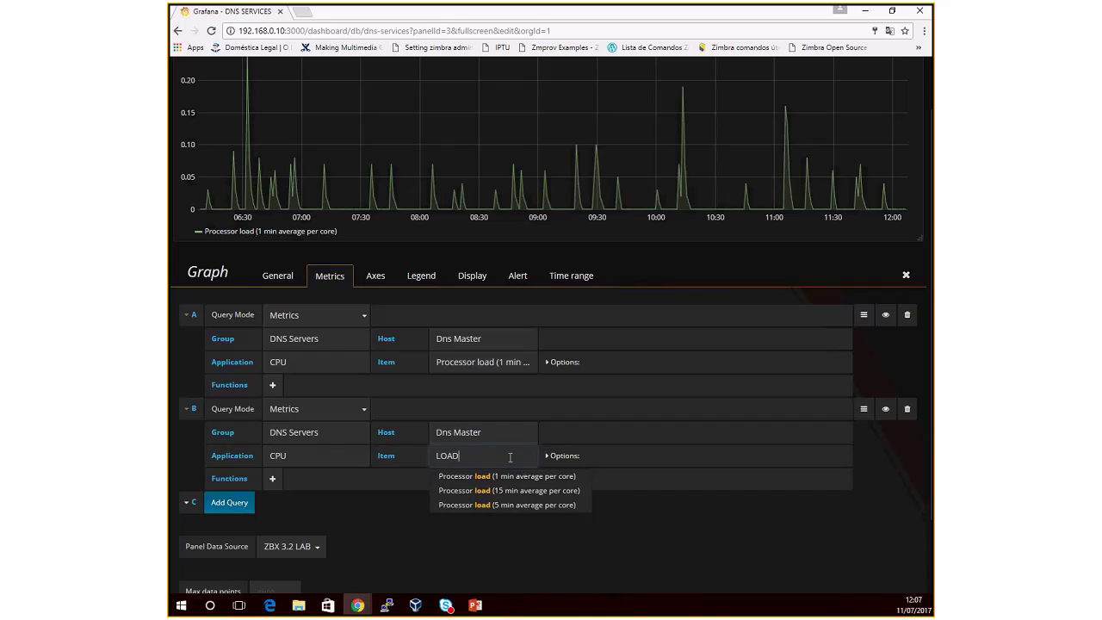
left_click(512, 505)
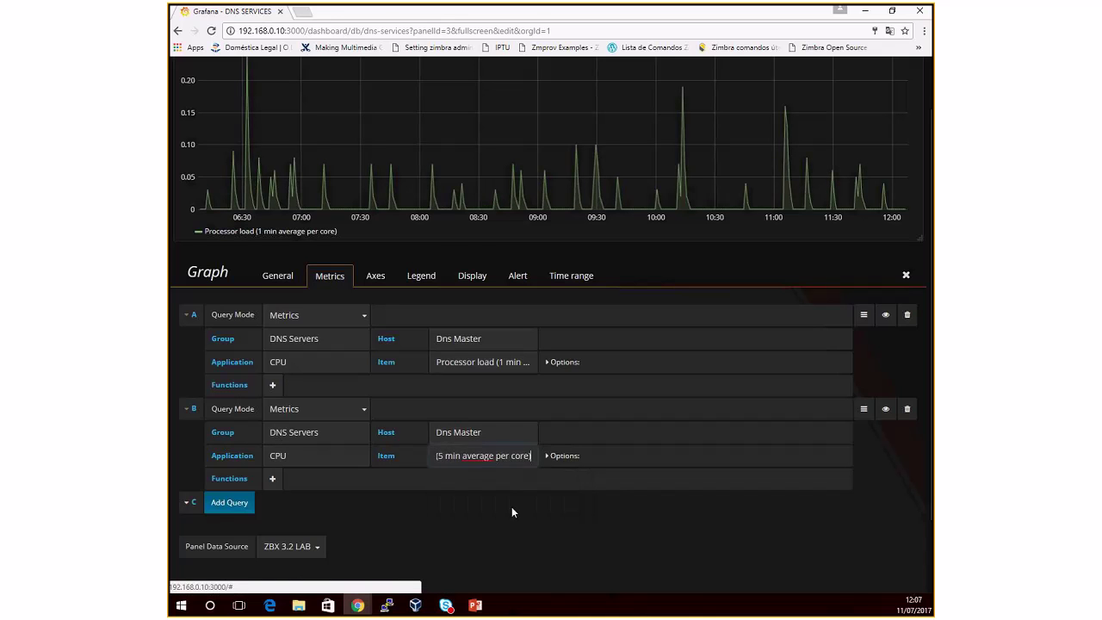
Step: Duplicate query B as C with item Processor load (15 min average per core)
left_click(864, 410)
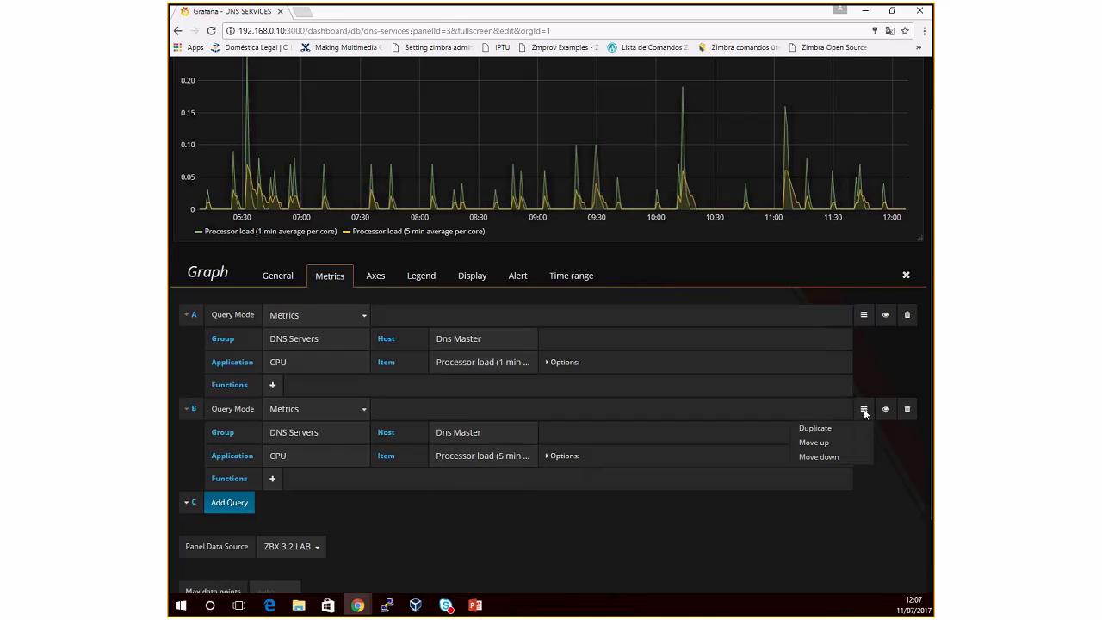
left_click(828, 428)
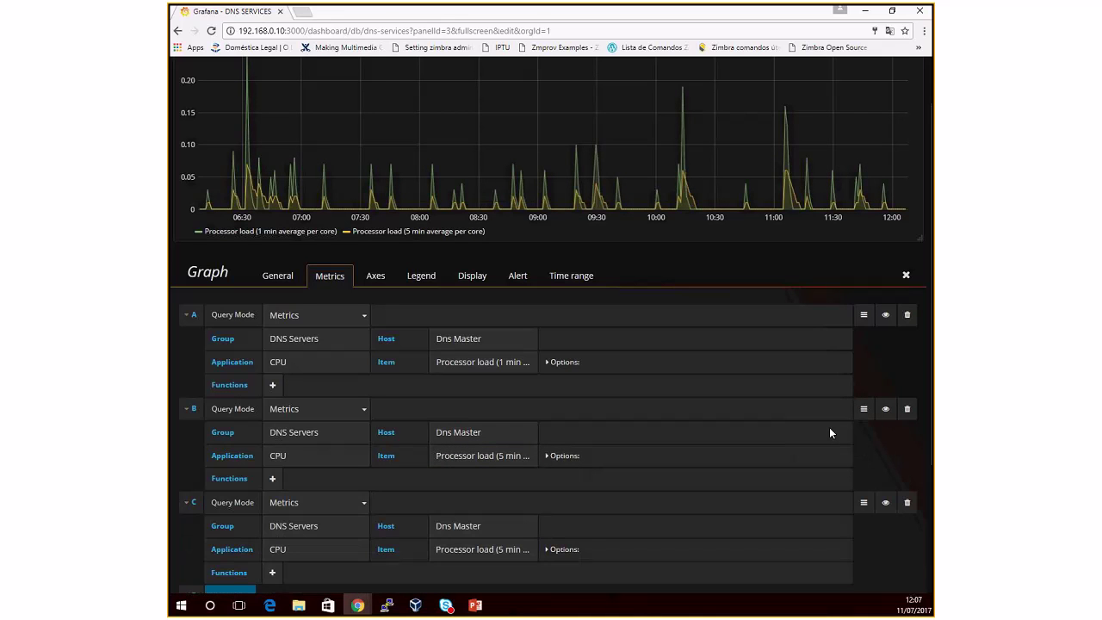
left_click(503, 552)
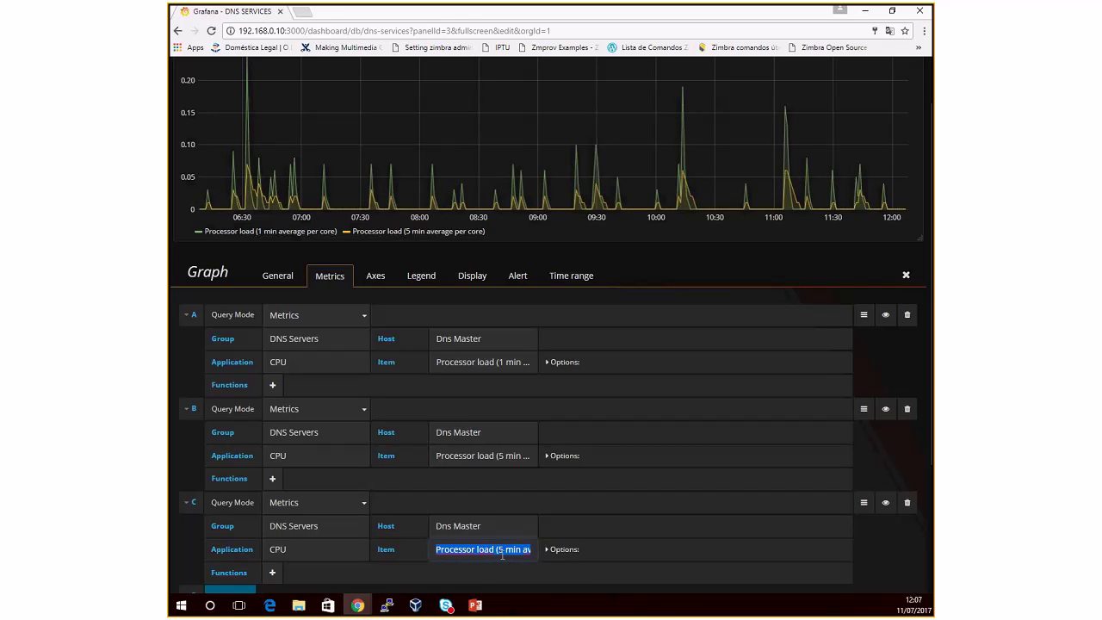
type("load")
left_click(501, 586)
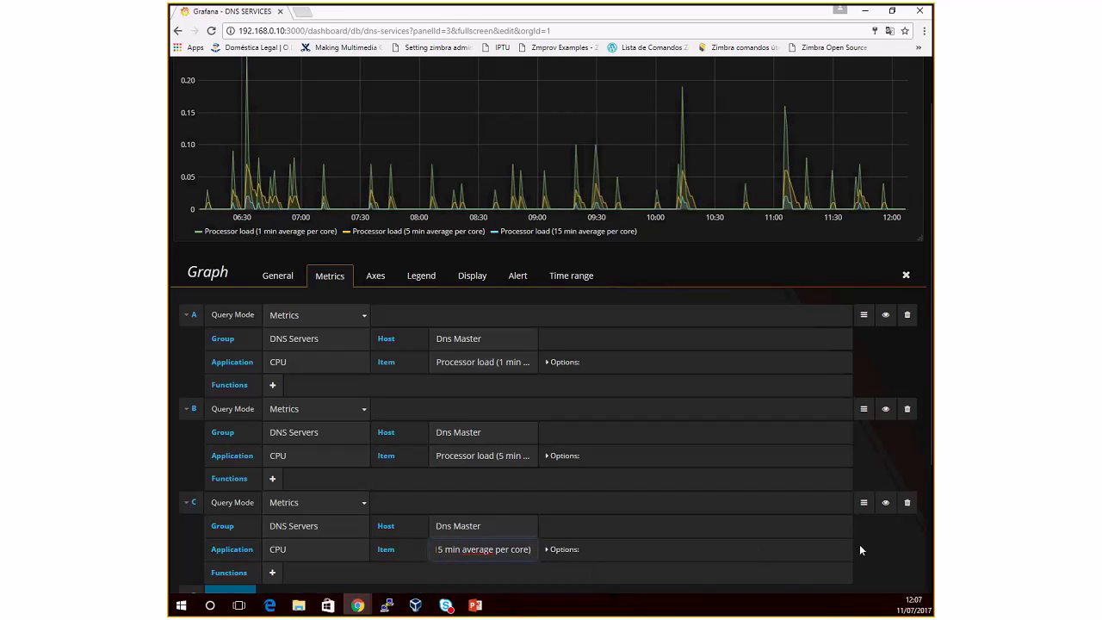
scroll(860, 545, "down", 1)
scroll(858, 557, "down", 1)
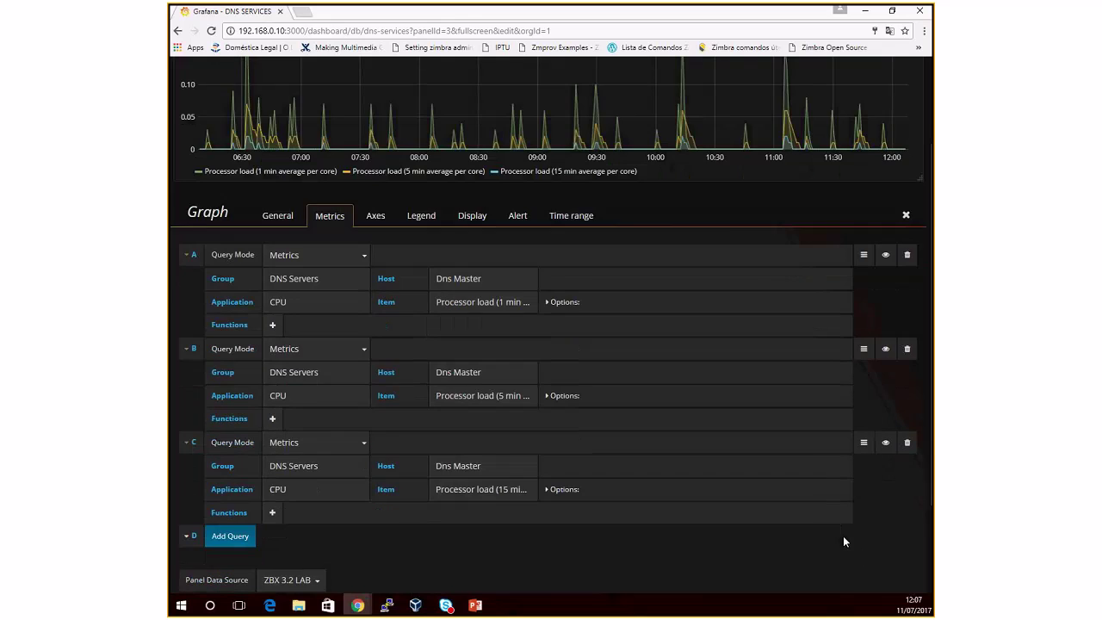
scroll(844, 536, "up", 3)
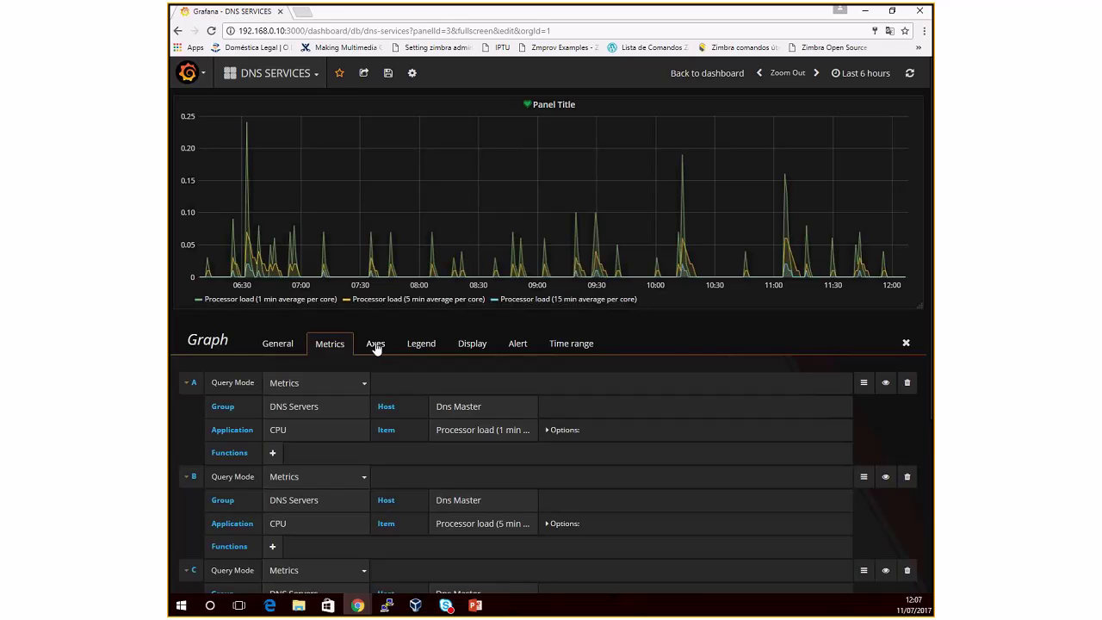
Step: Return to the dashboard and view it over Yesterday, then Today
left_click(906, 344)
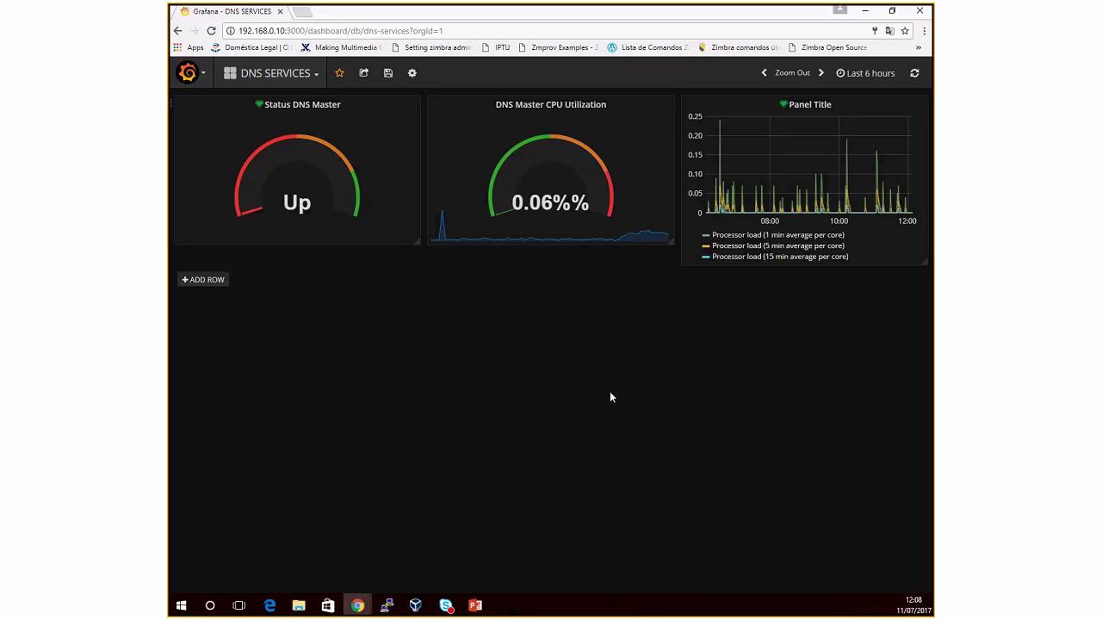
left_click(867, 75)
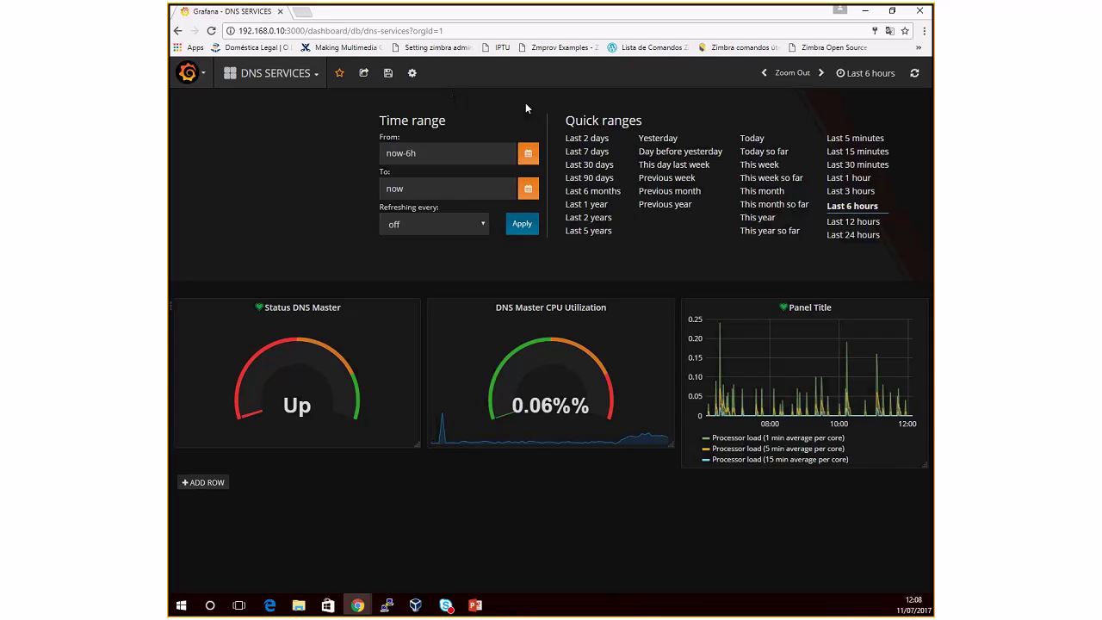
left_click(643, 140)
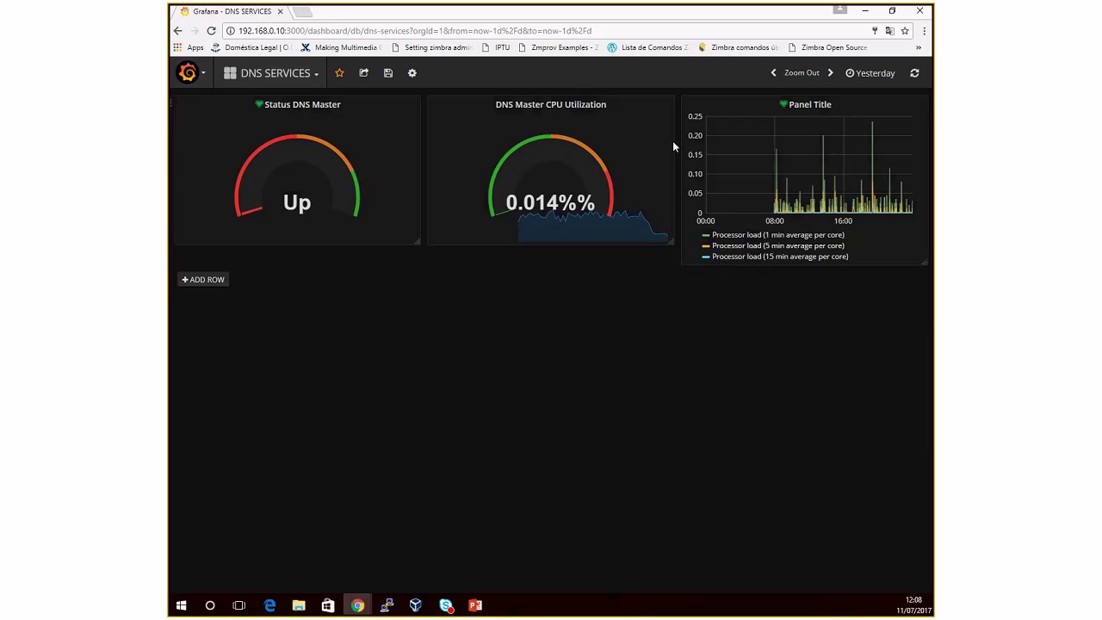
left_click(864, 77)
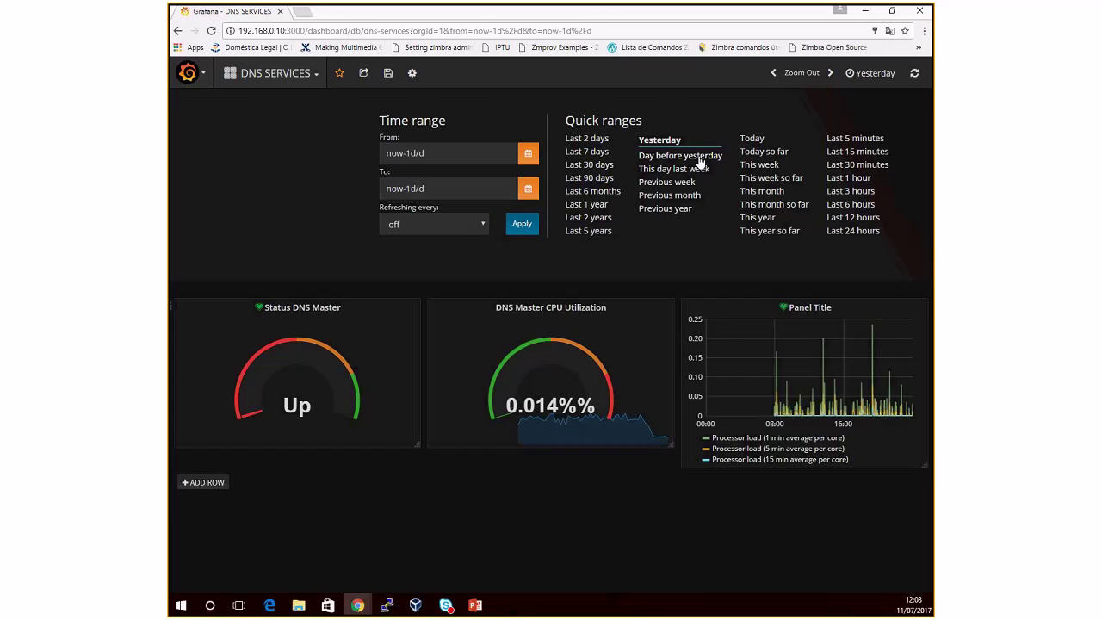
left_click(752, 139)
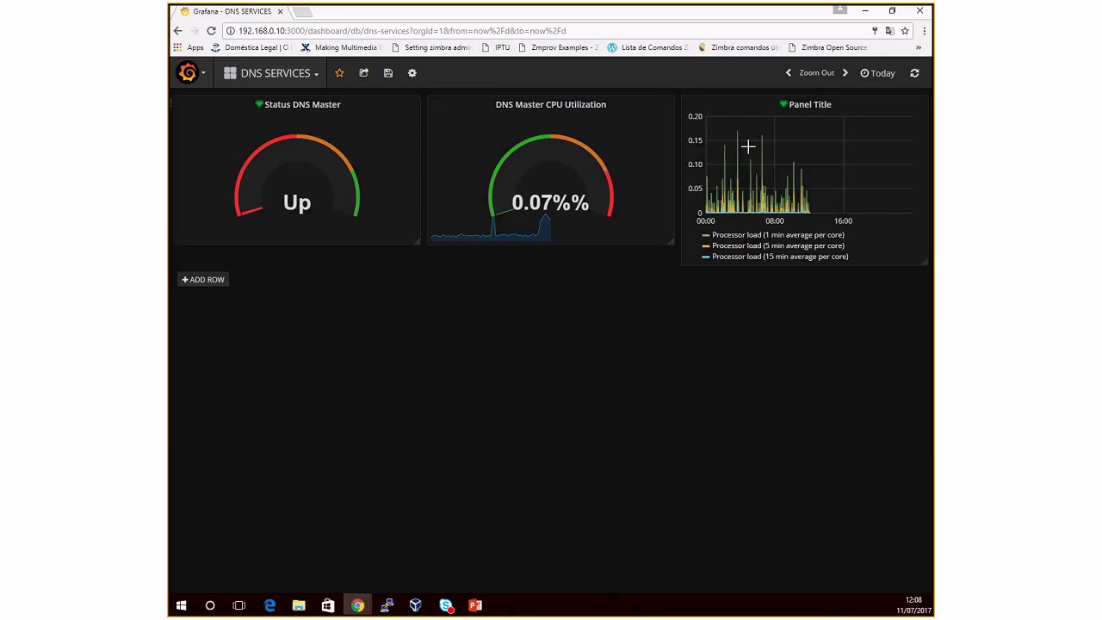
Step: Switch the time range to This week, then settle on Today so far
left_click(807, 106)
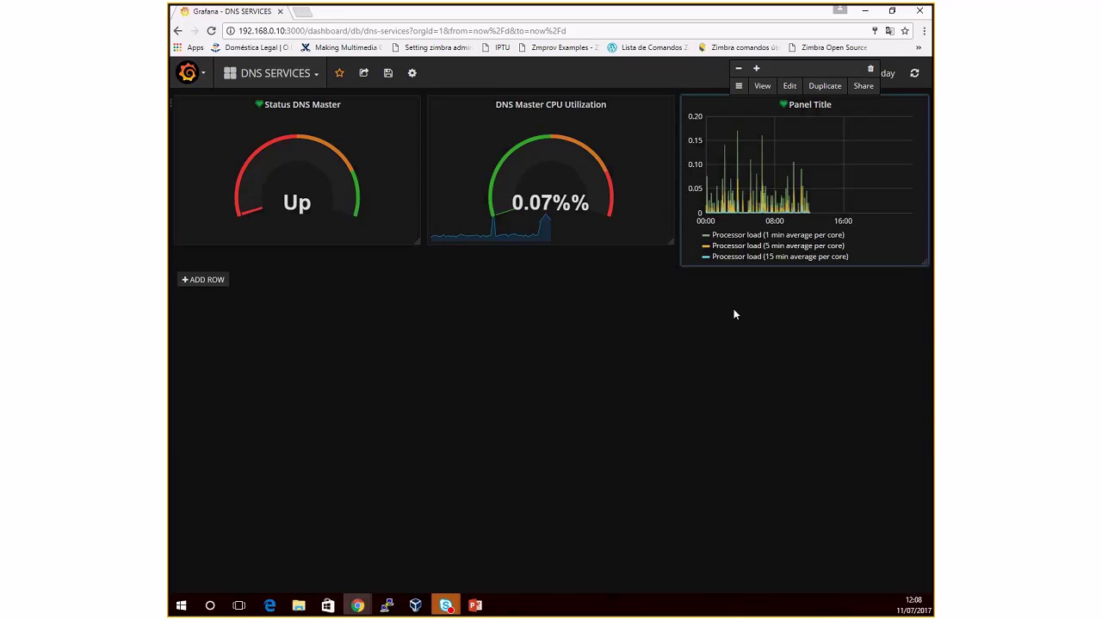
left_click(888, 76)
left_click(889, 79)
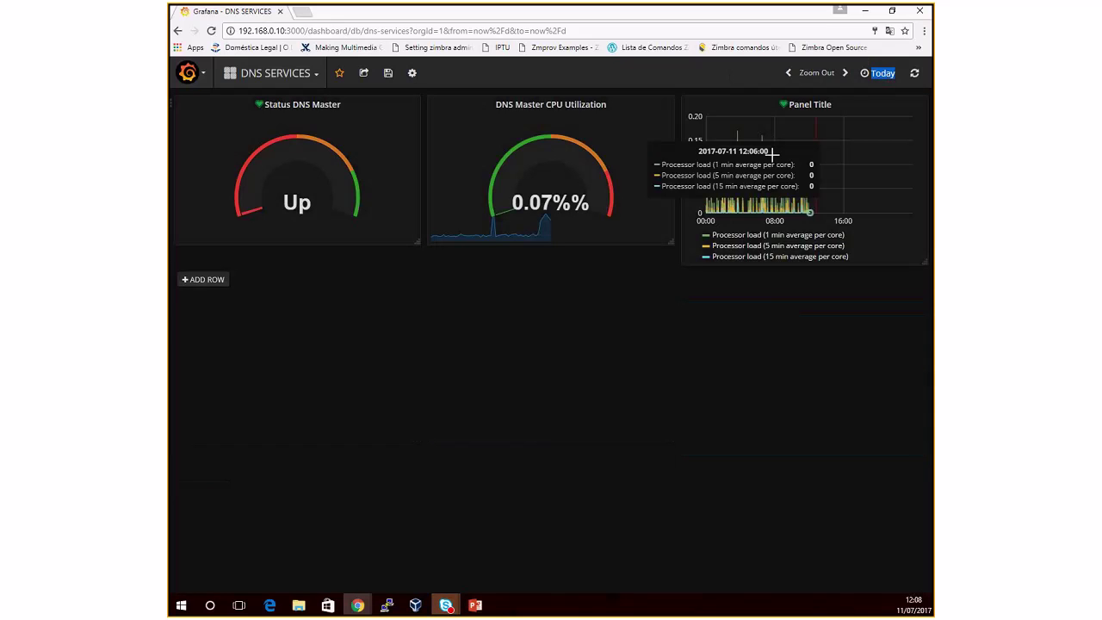
left_click(875, 76)
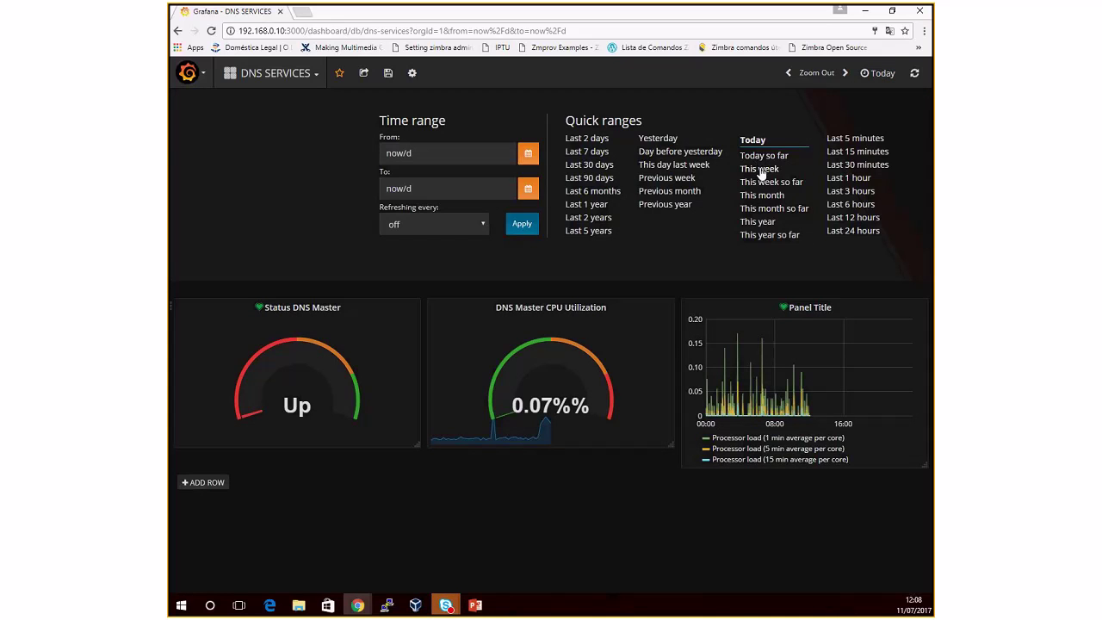
left_click(760, 169)
left_click(875, 73)
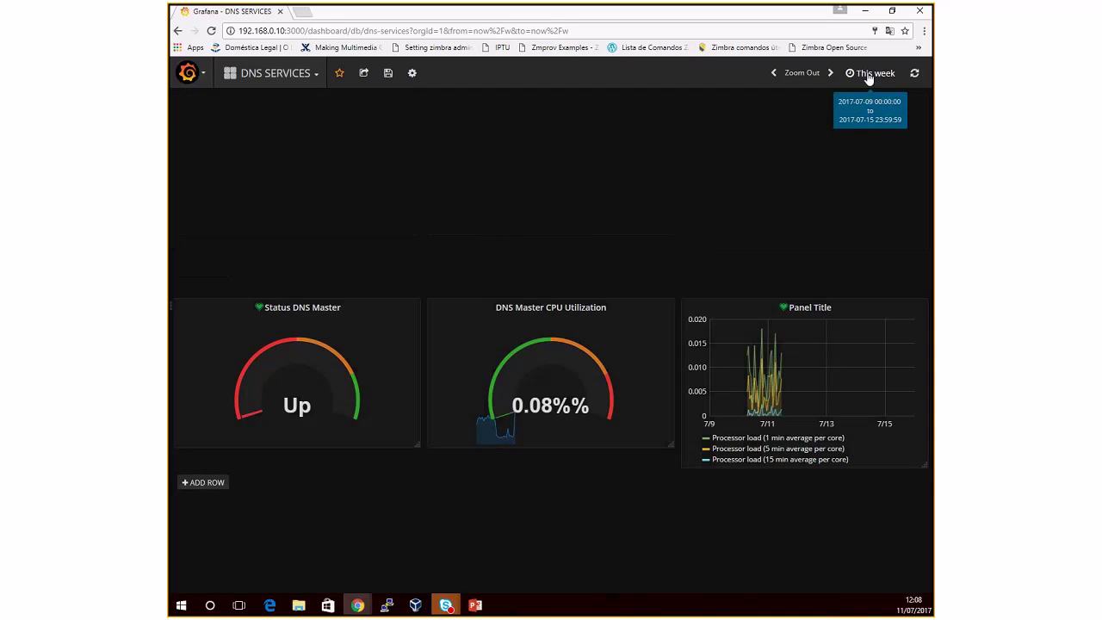
left_click(764, 152)
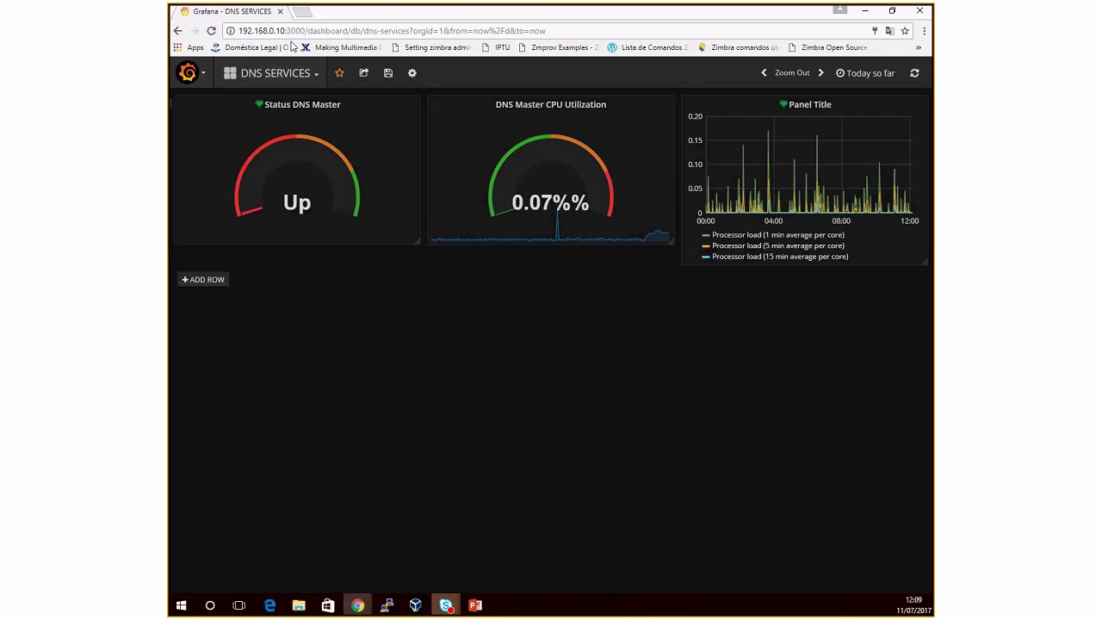
Step: Leave DNS SERVICES for the Home dashboard, saving the DNS SERVICES changes when prompted
left_click(189, 72)
mouse_move(225, 149)
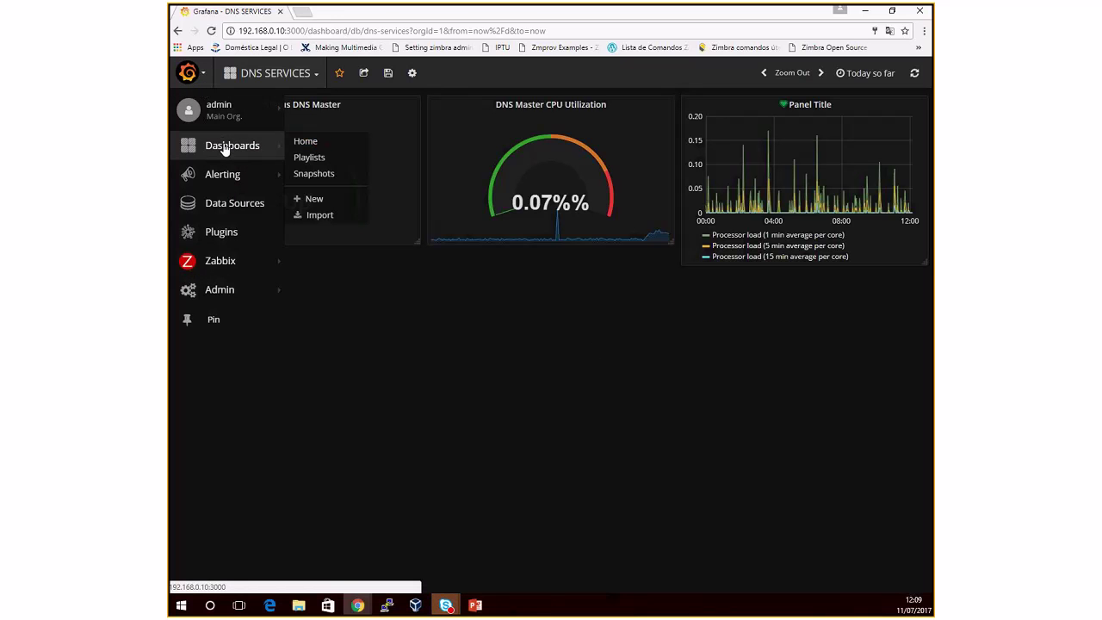
left_click(306, 143)
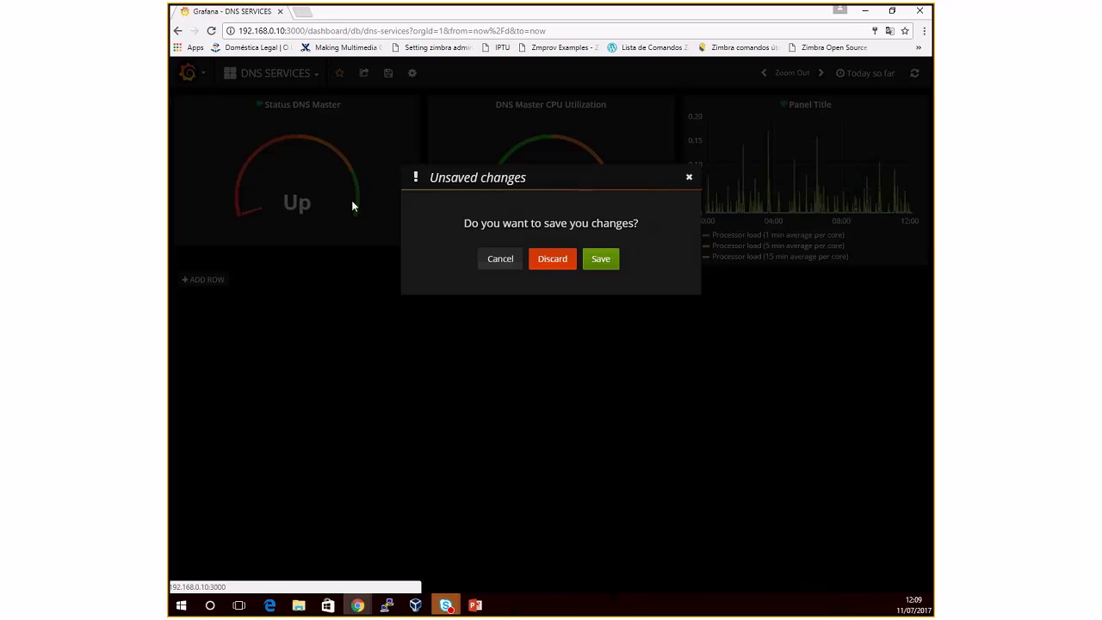
left_click(600, 258)
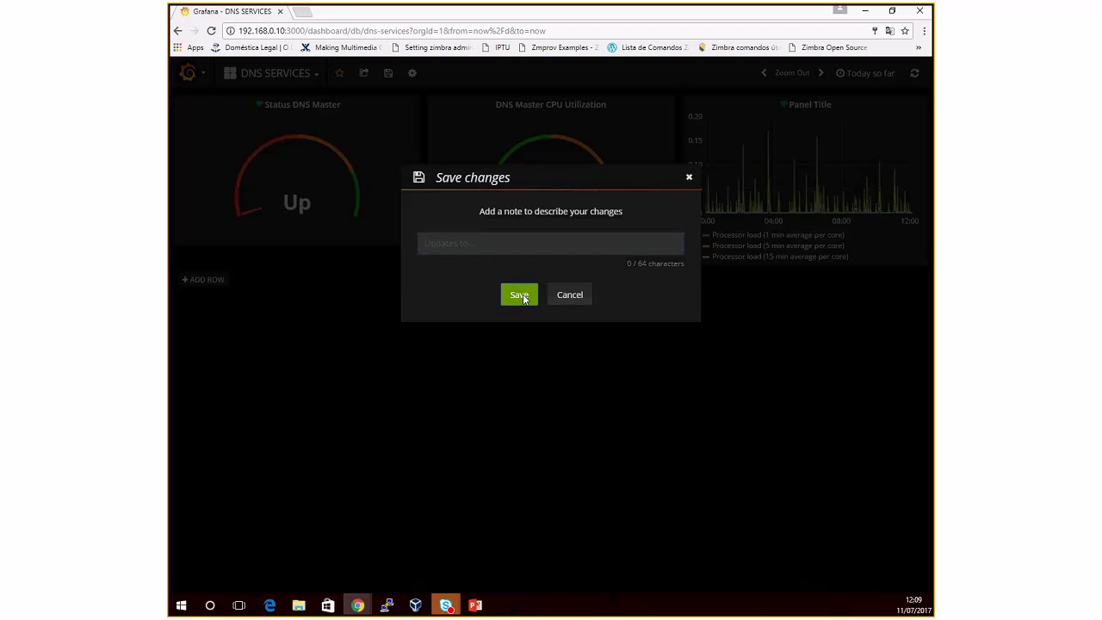
left_click(521, 296)
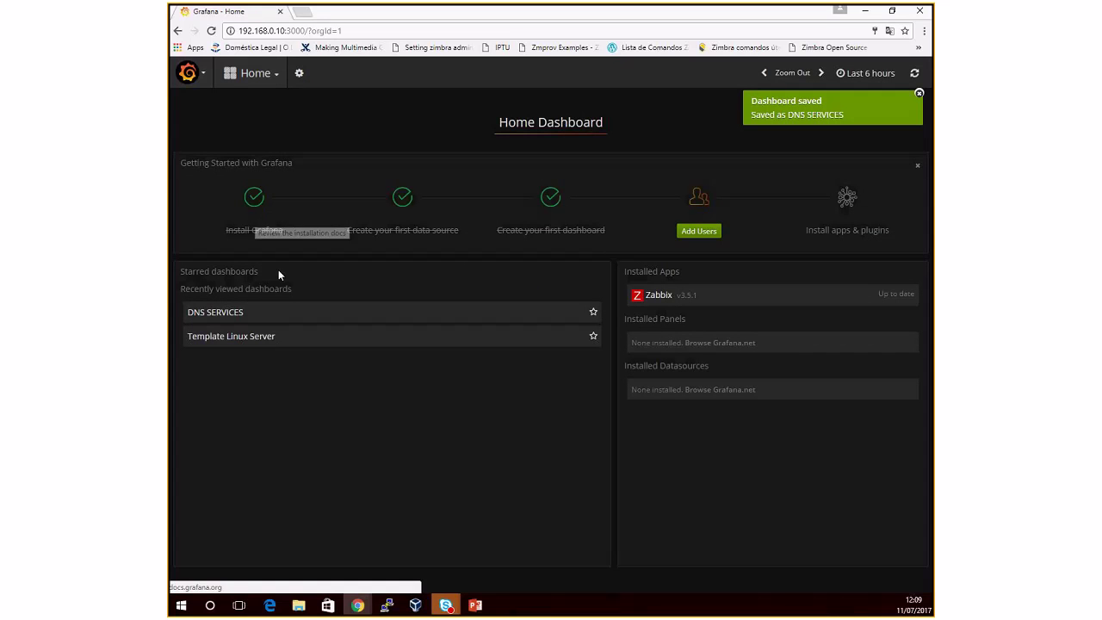
Step: Open the Template Linux Server dashboard with DNS Servers as the server group
left_click(240, 343)
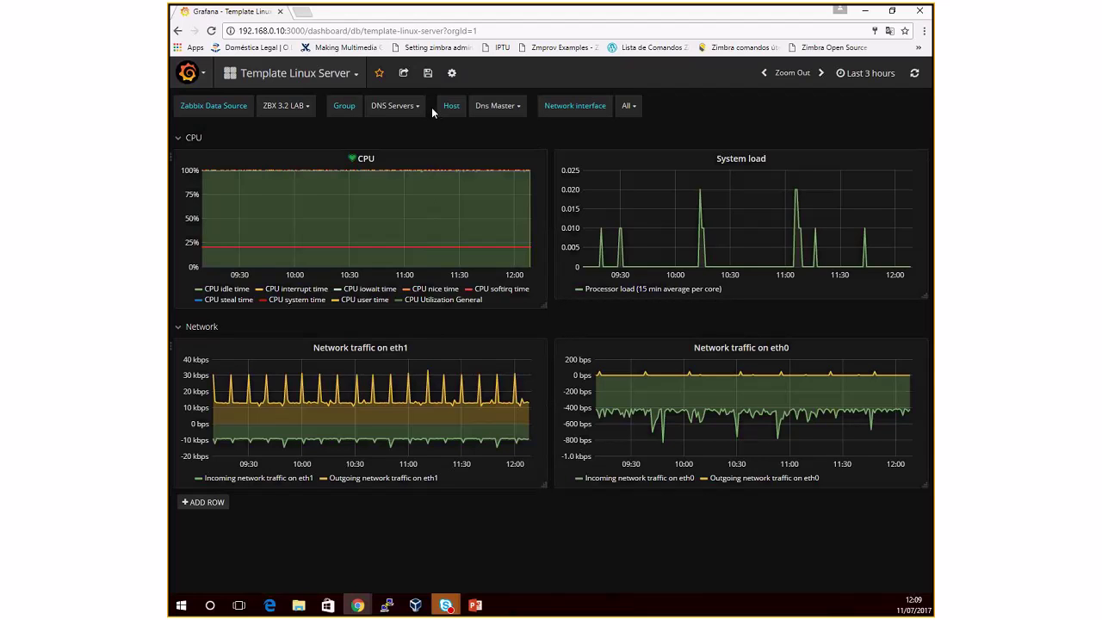
left_click(418, 105)
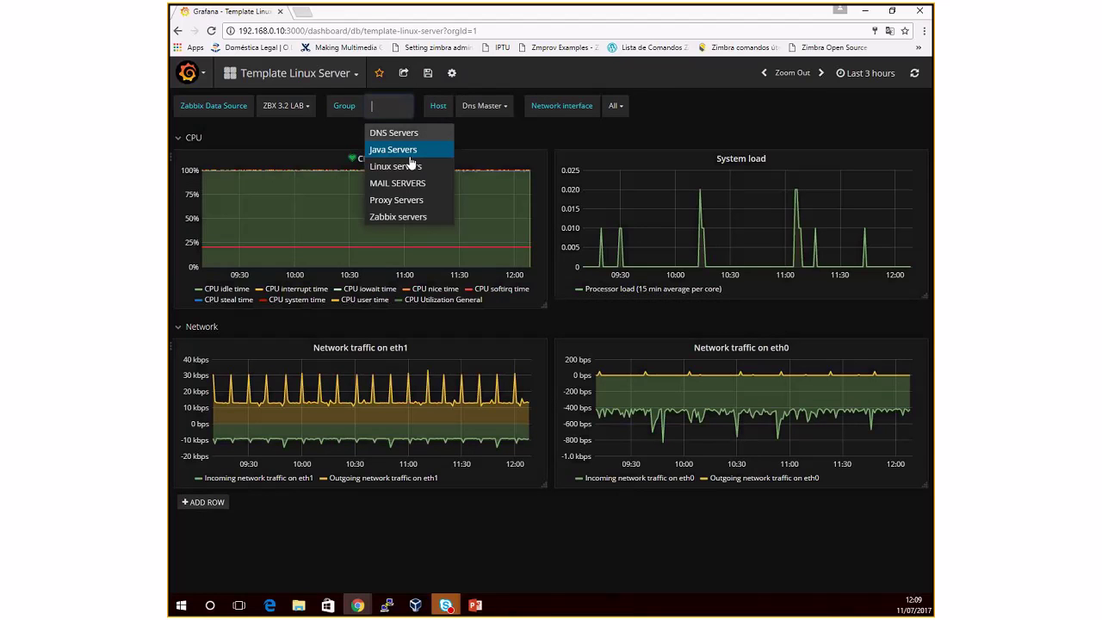
left_click(341, 140)
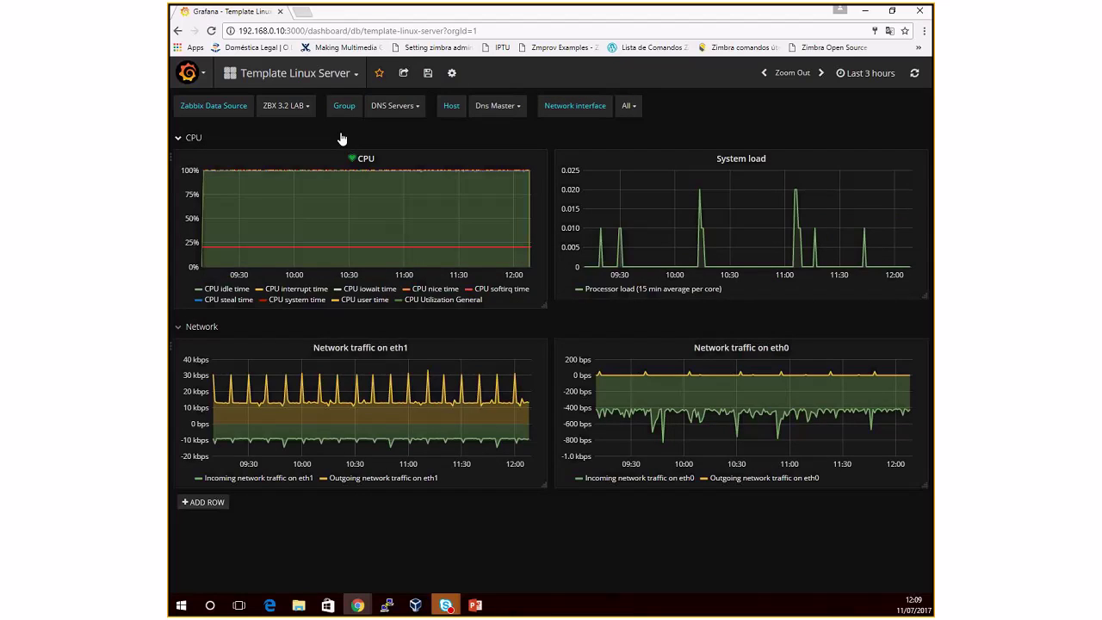
left_click(419, 111)
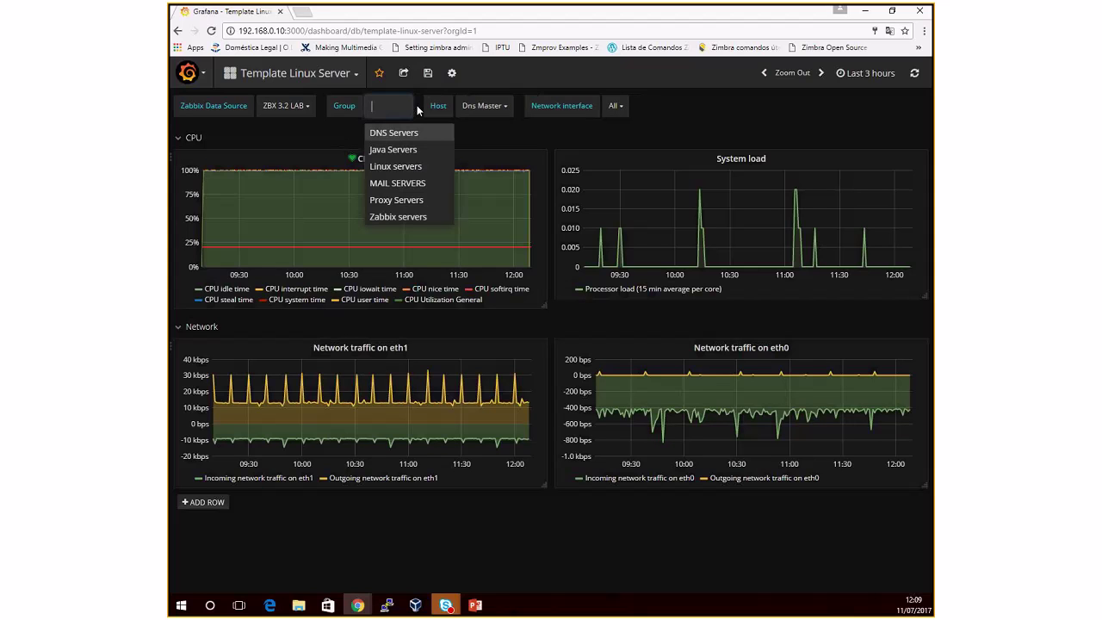
left_click(422, 140)
Step: Switch the host to Dns Slave, then back to Dns Master
left_click(507, 108)
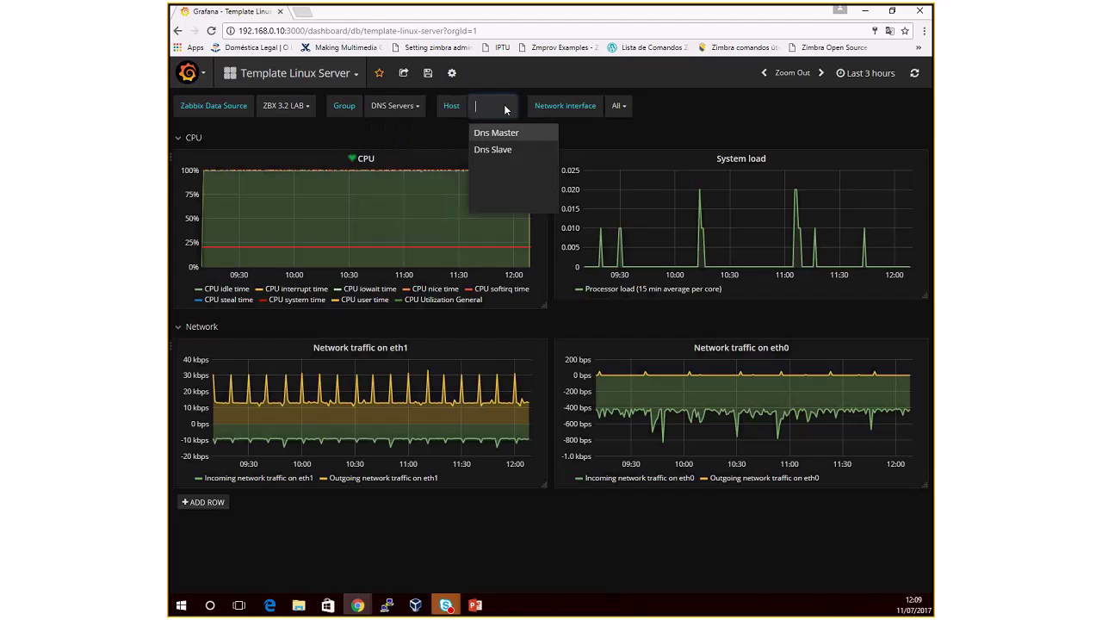
left_click(493, 149)
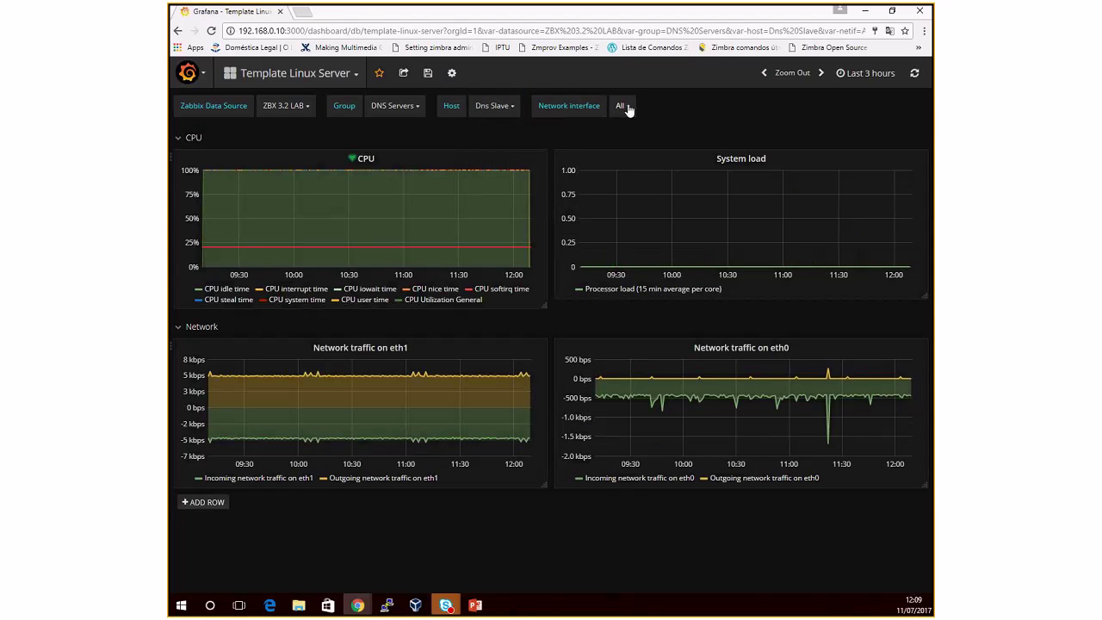
left_click(627, 107)
left_click(506, 107)
left_click(501, 138)
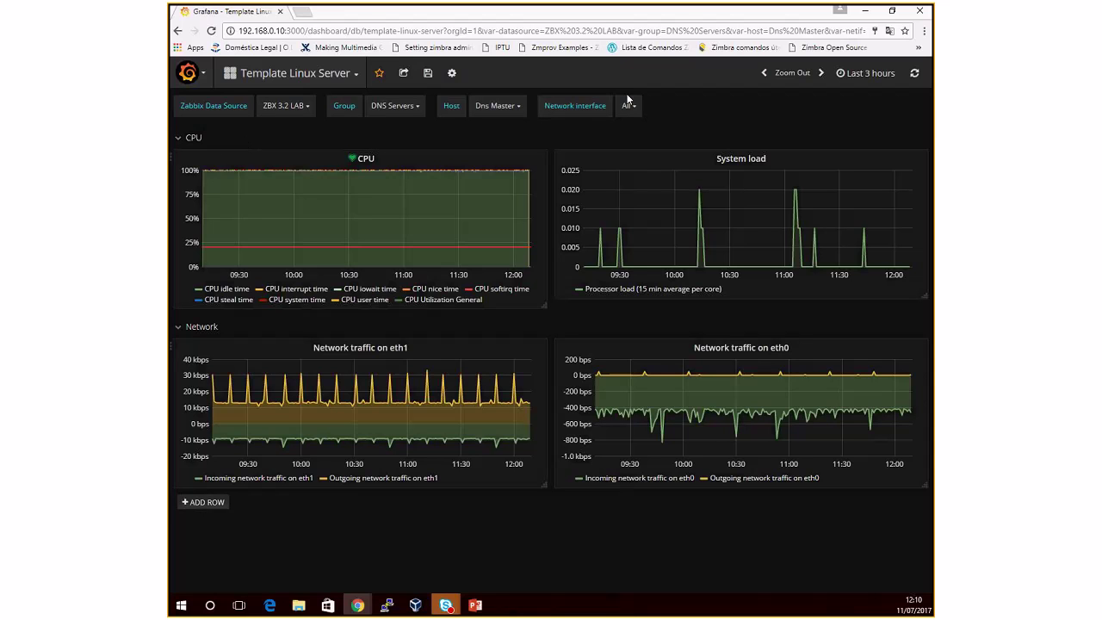
Step: Try saving Template Linux Server, but decline overwriting the Zabbix plugin's dashboard
left_click(427, 73)
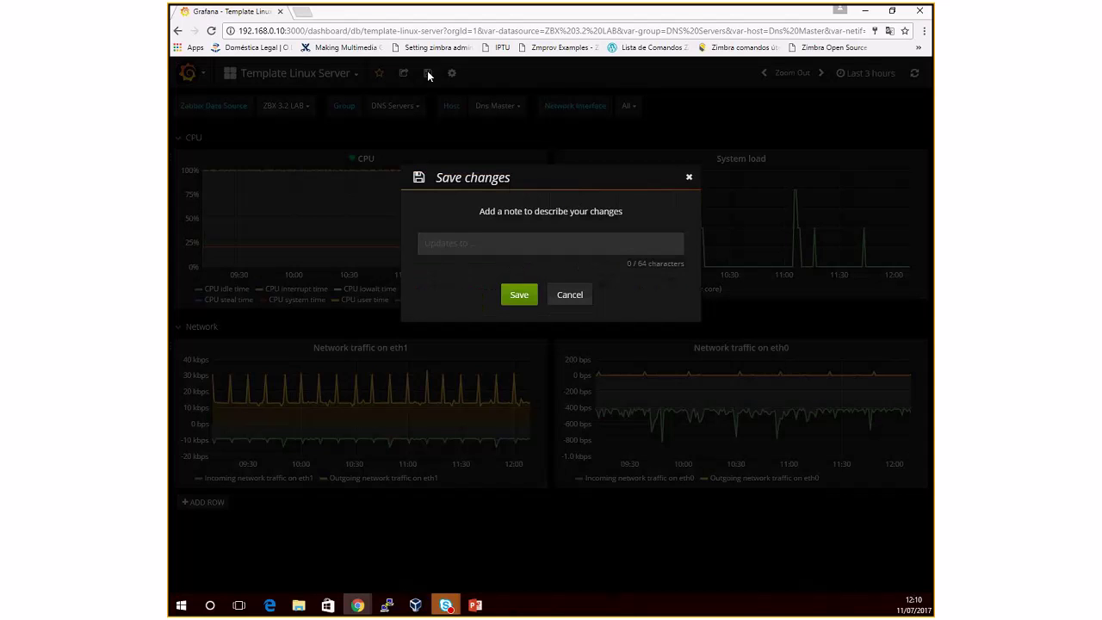
left_click(519, 296)
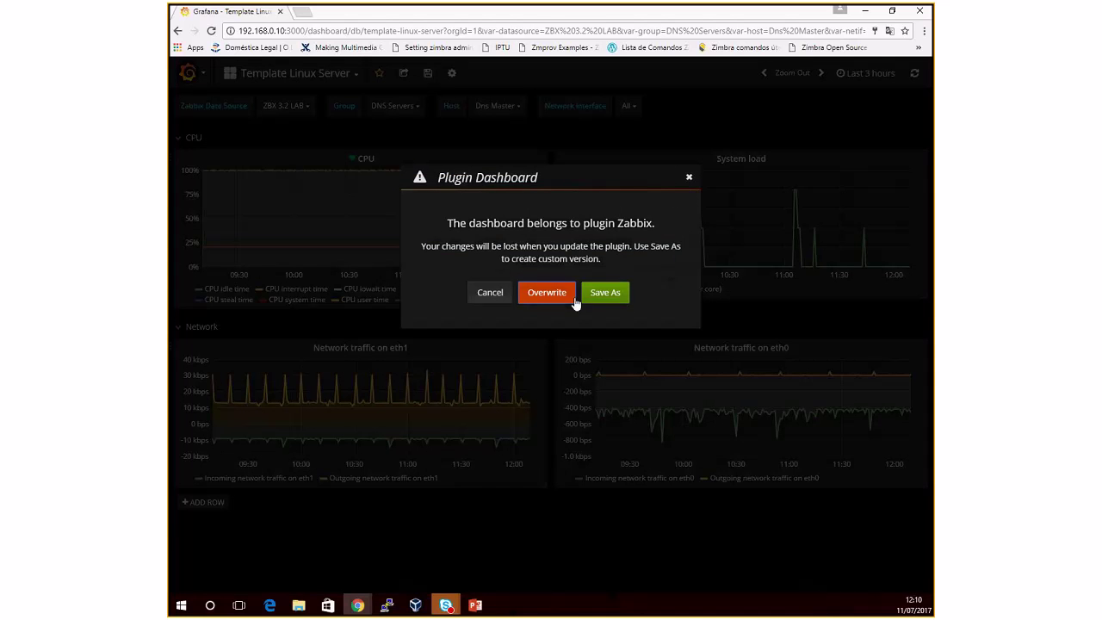
left_click(491, 293)
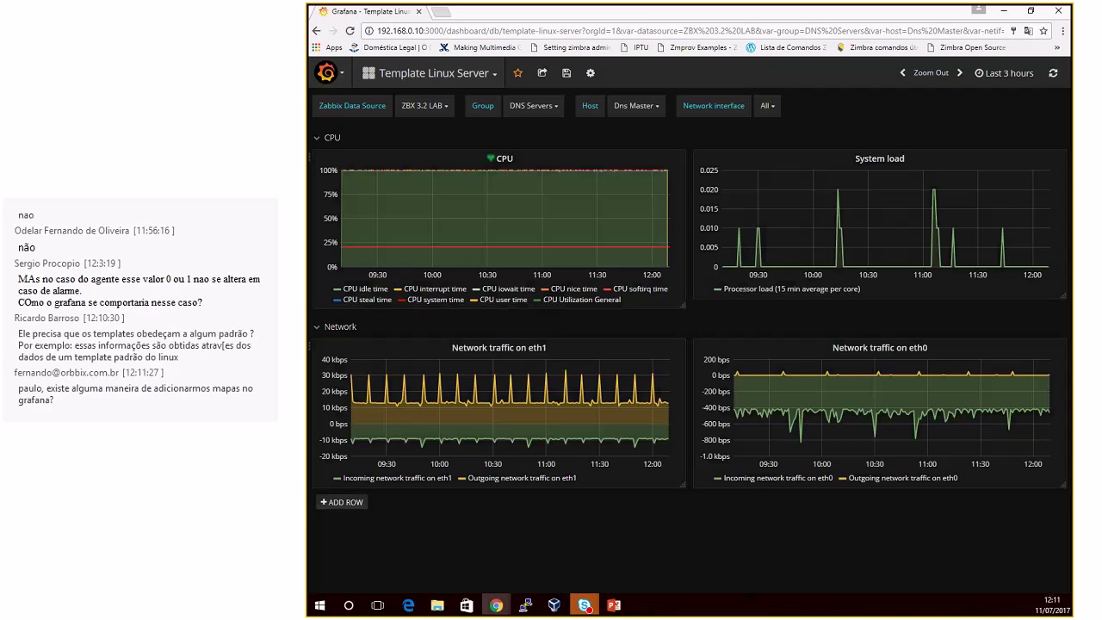
Step: Minimize Chrome and run the PowerPoint slideshow through to the closing Obrigado! slide
left_click(1005, 13)
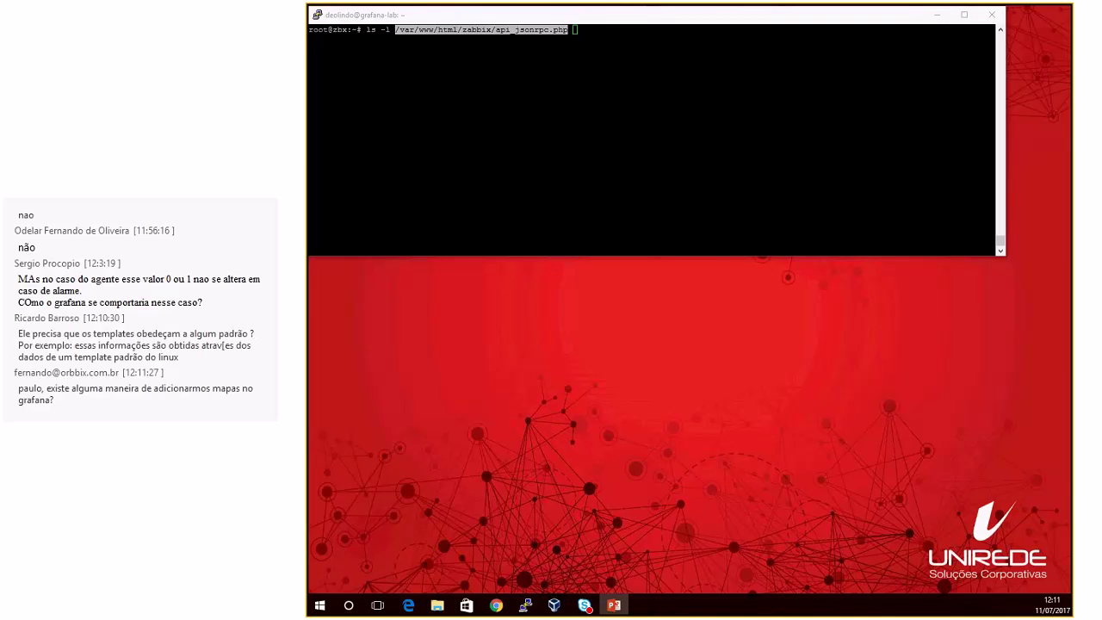
key("alt+Tab")
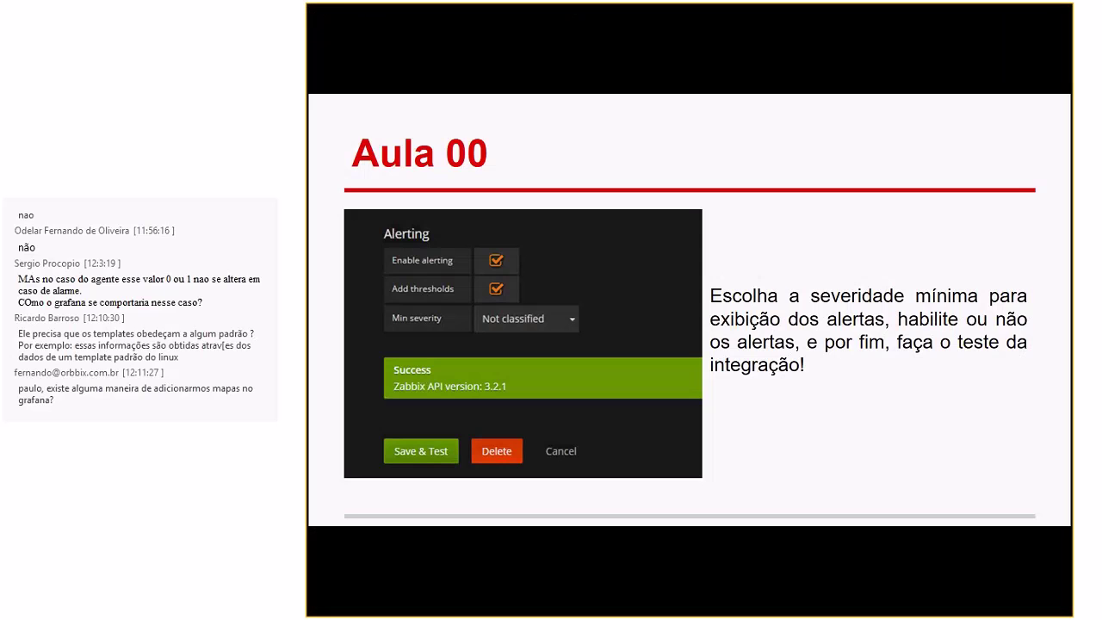
left_click(728, 207)
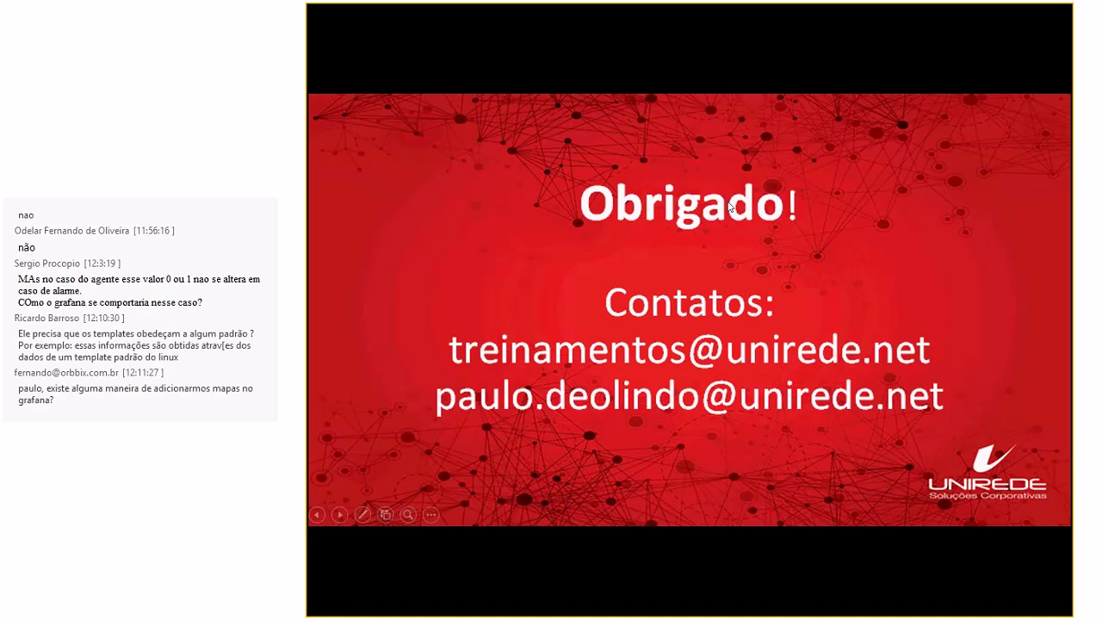